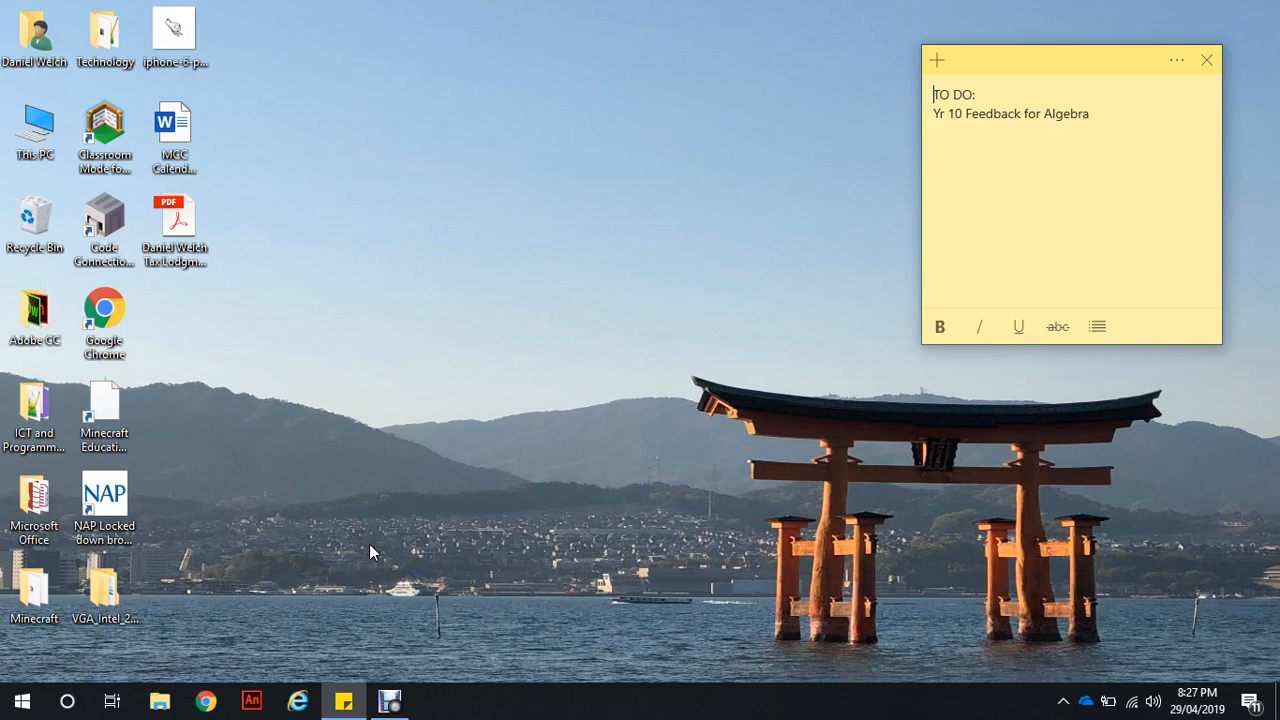
Step: Launch Game Maker from the desktop and continue with the Lite Edition
key("super")
type("game ma")
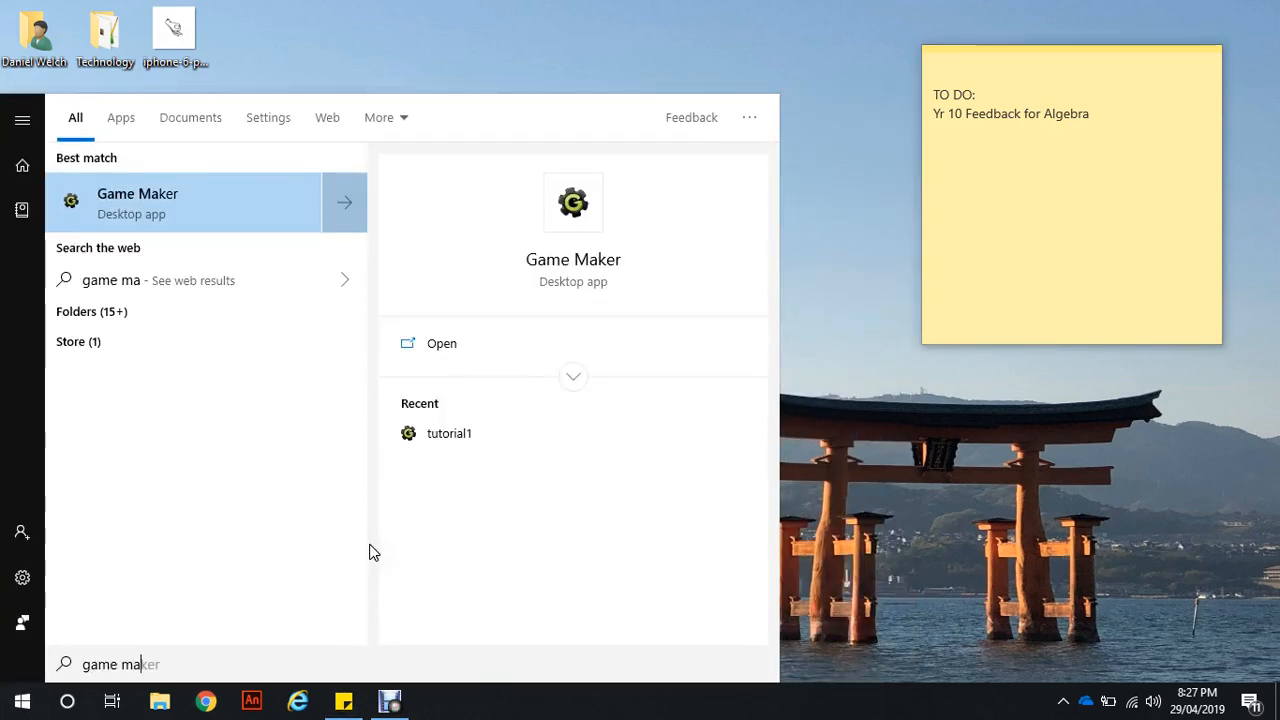
left_click(176, 220)
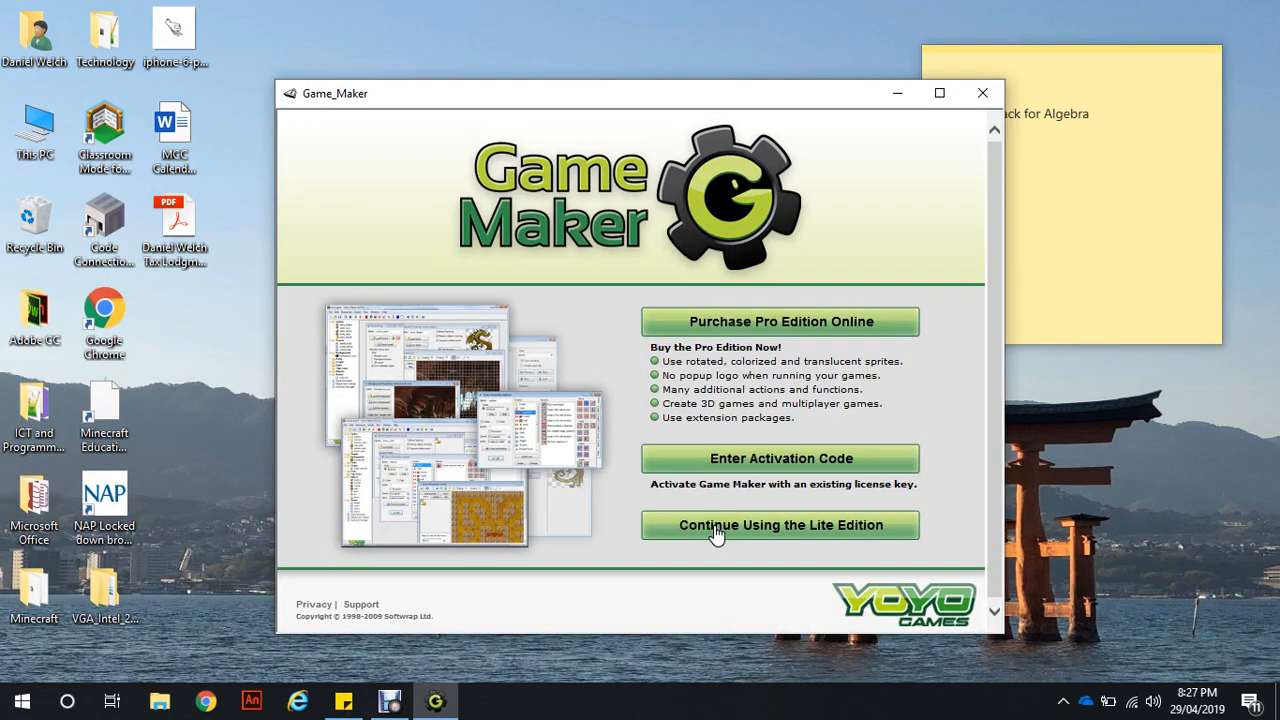
left_click(716, 527)
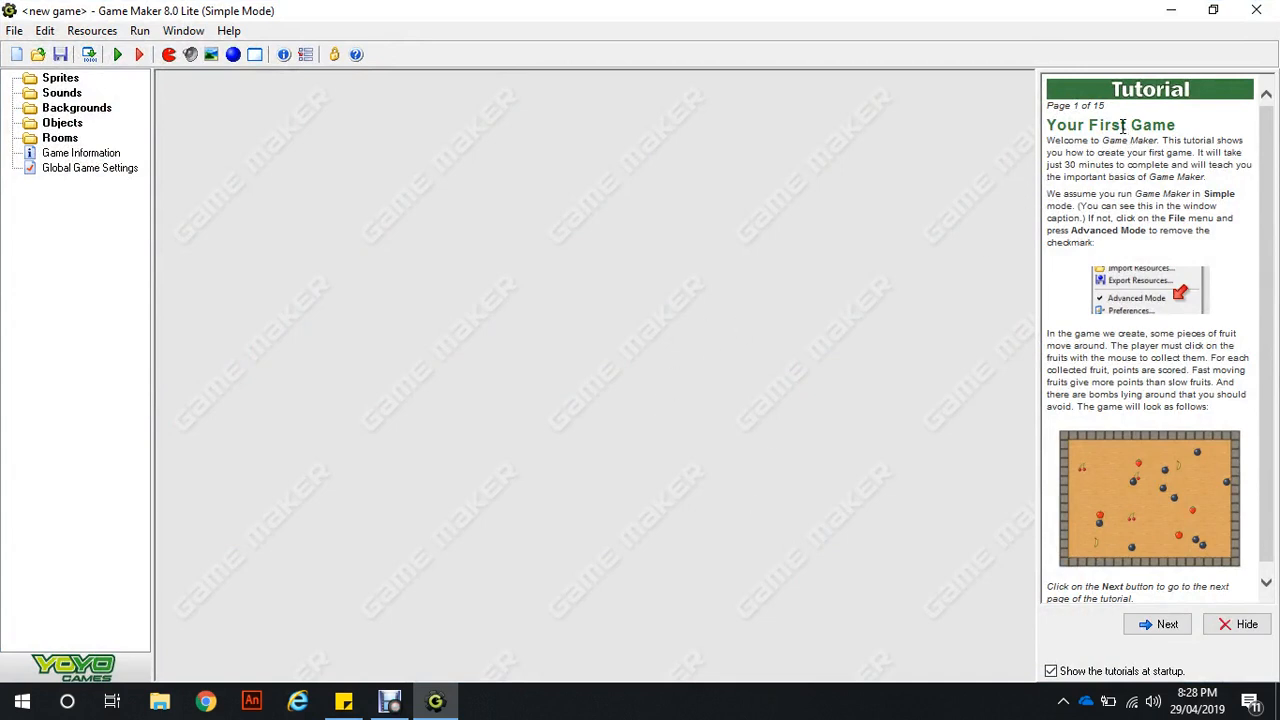
Step: Look through the tutorial's first page, Your First Game, and go on to page 2
left_click_drag(1046, 124, 1240, 548)
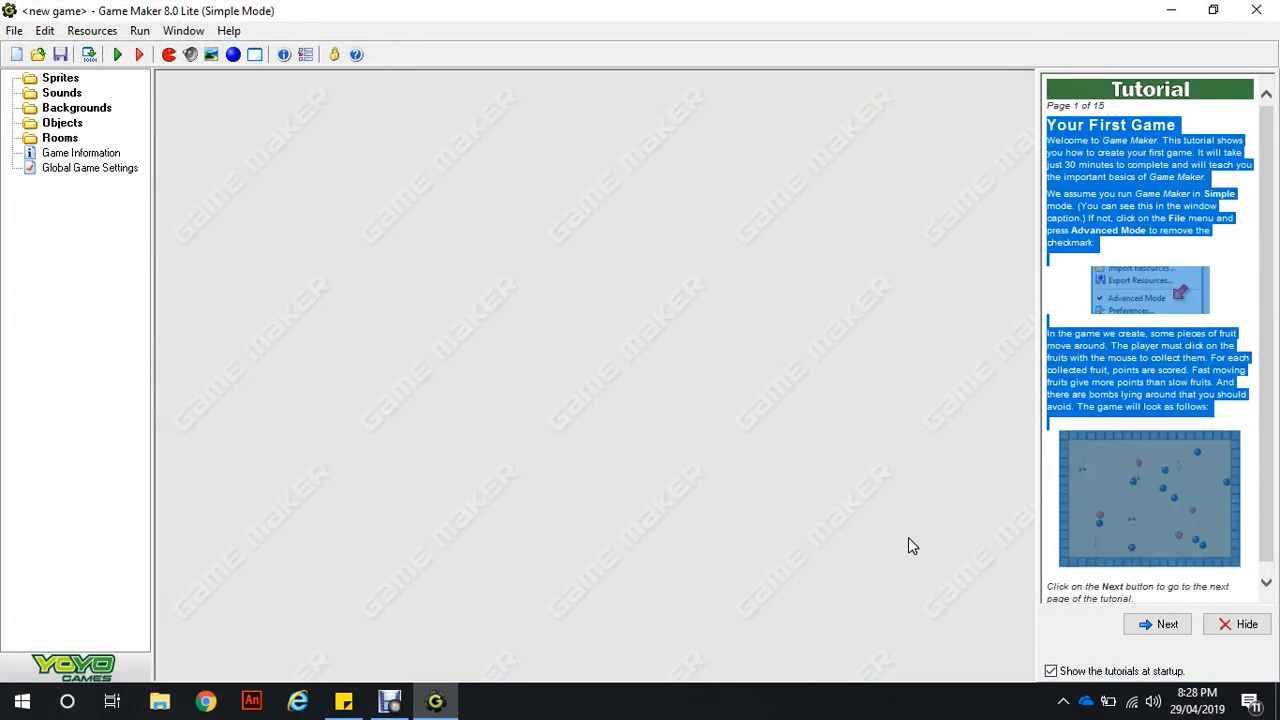
left_click(1058, 425)
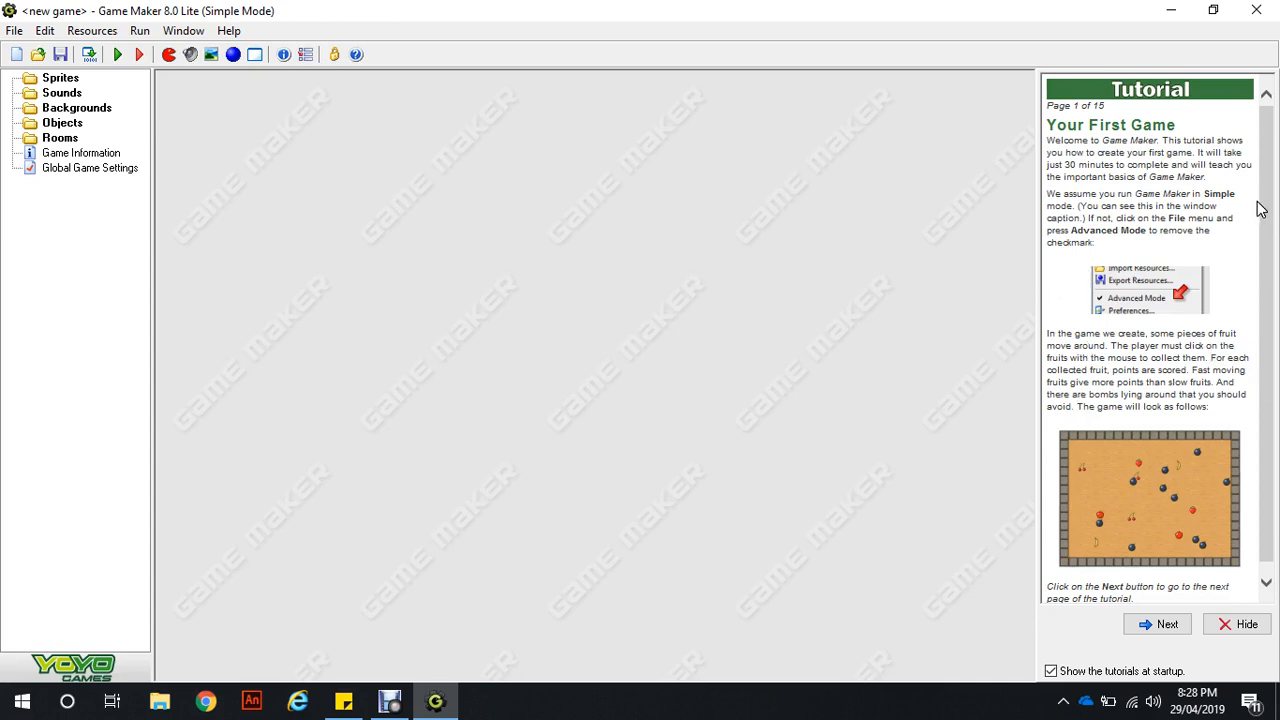
scroll(1272, 272, "down", 1)
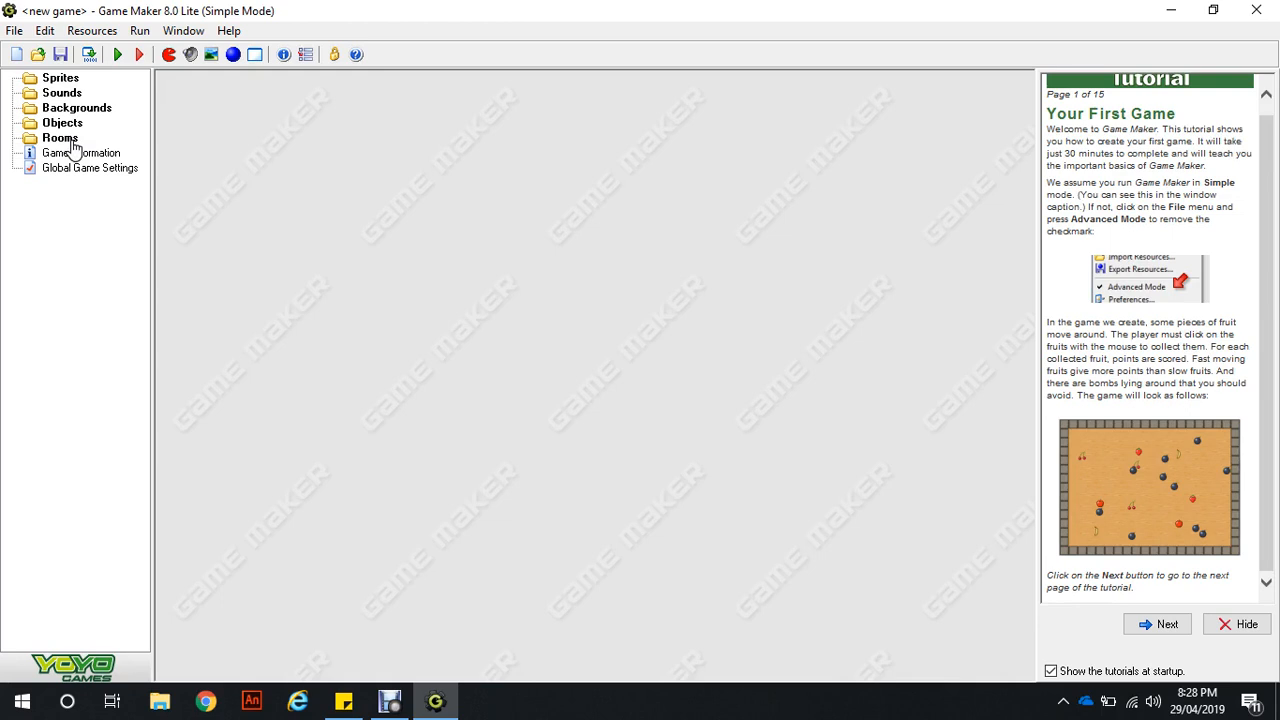
left_click(1145, 634)
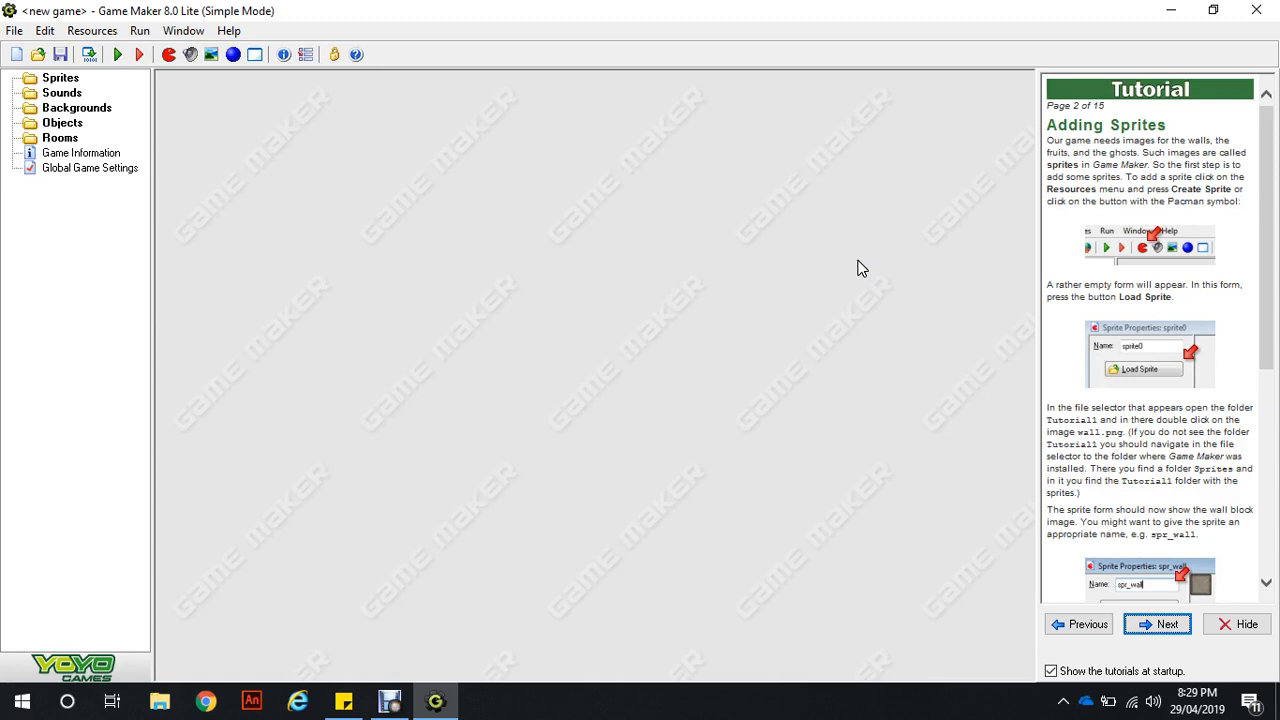
Step: Create a new sprite and browse for its image to Program Files (x86), Game_Maker8, Sprites, Tutorial1
left_click(169, 55)
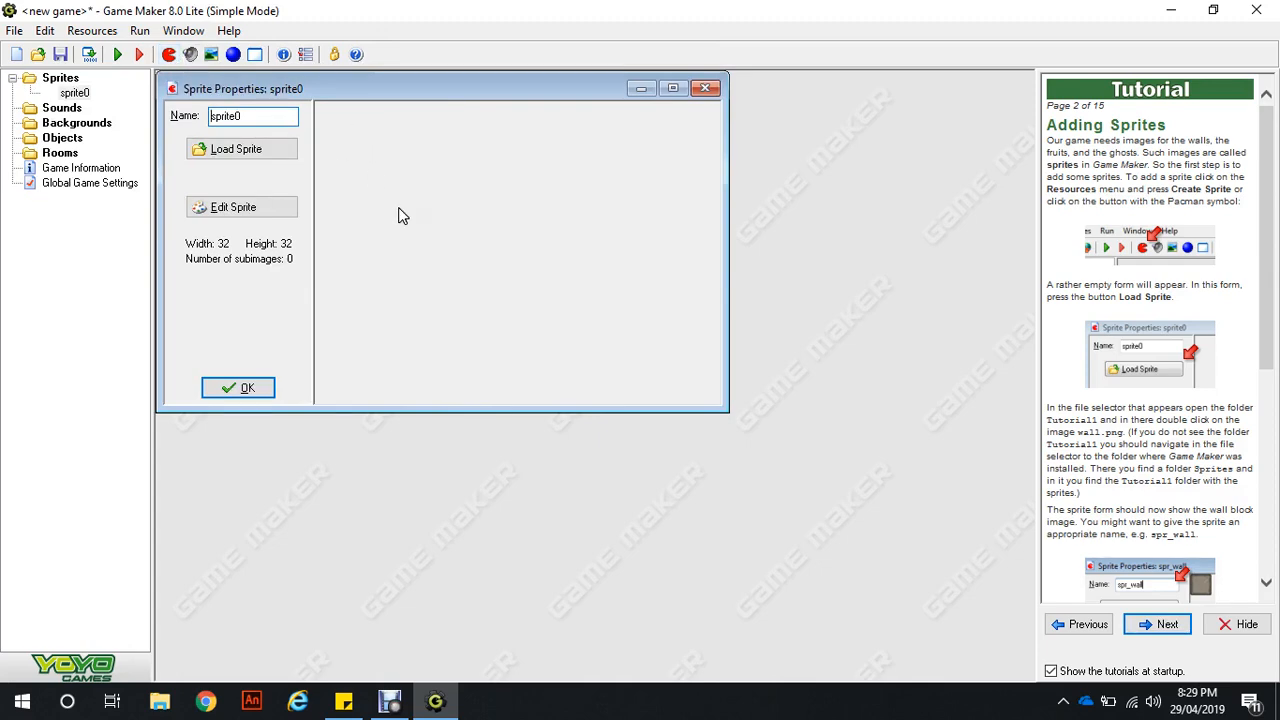
left_click(278, 153)
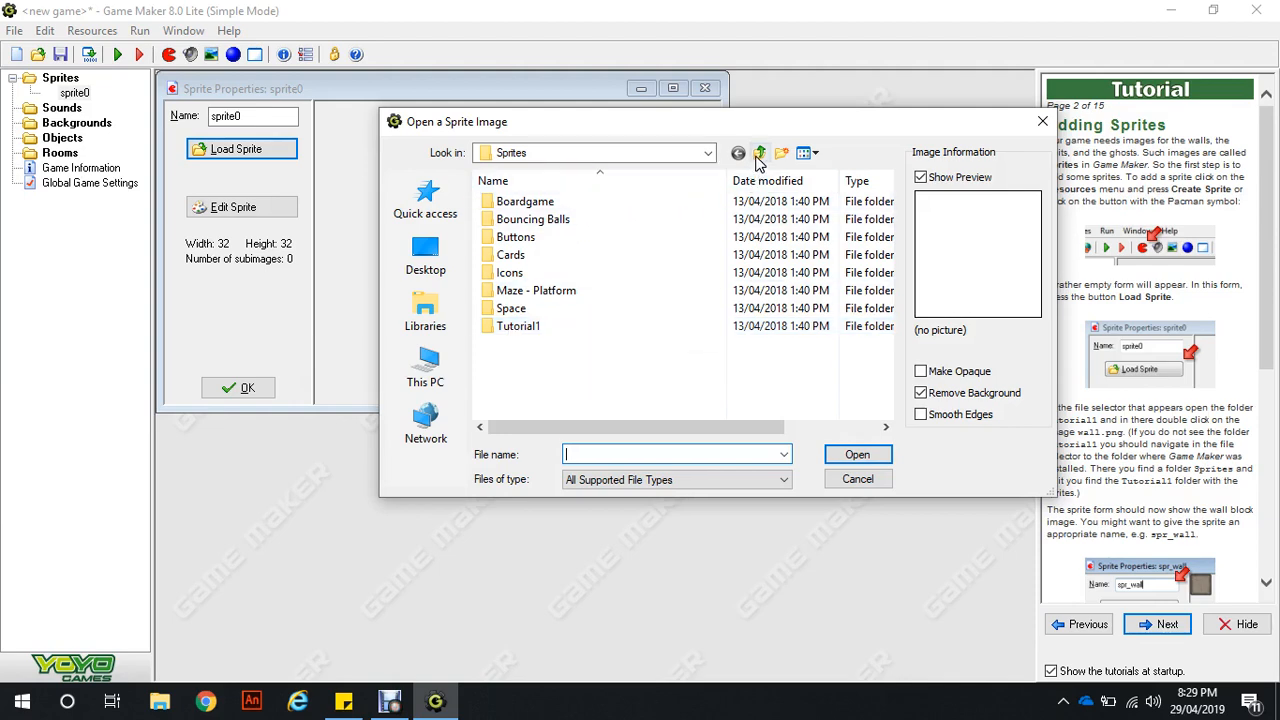
left_click(708, 155)
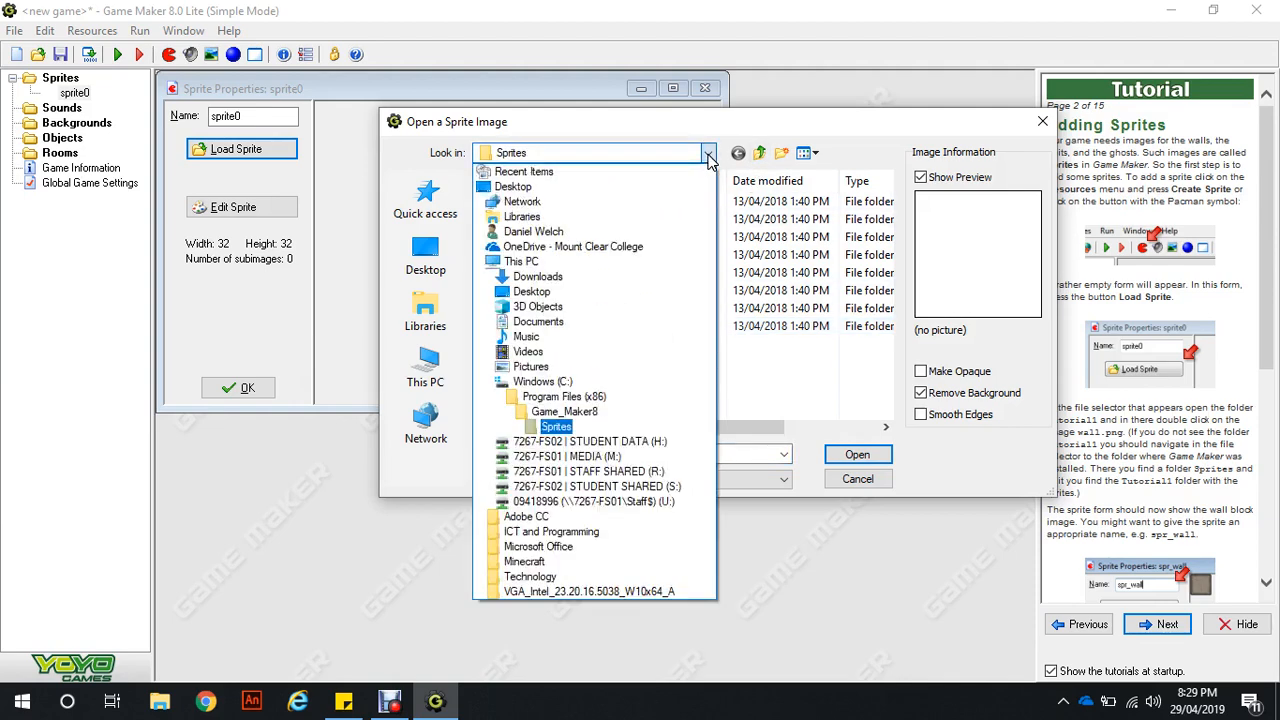
left_click(582, 398)
left_click(708, 155)
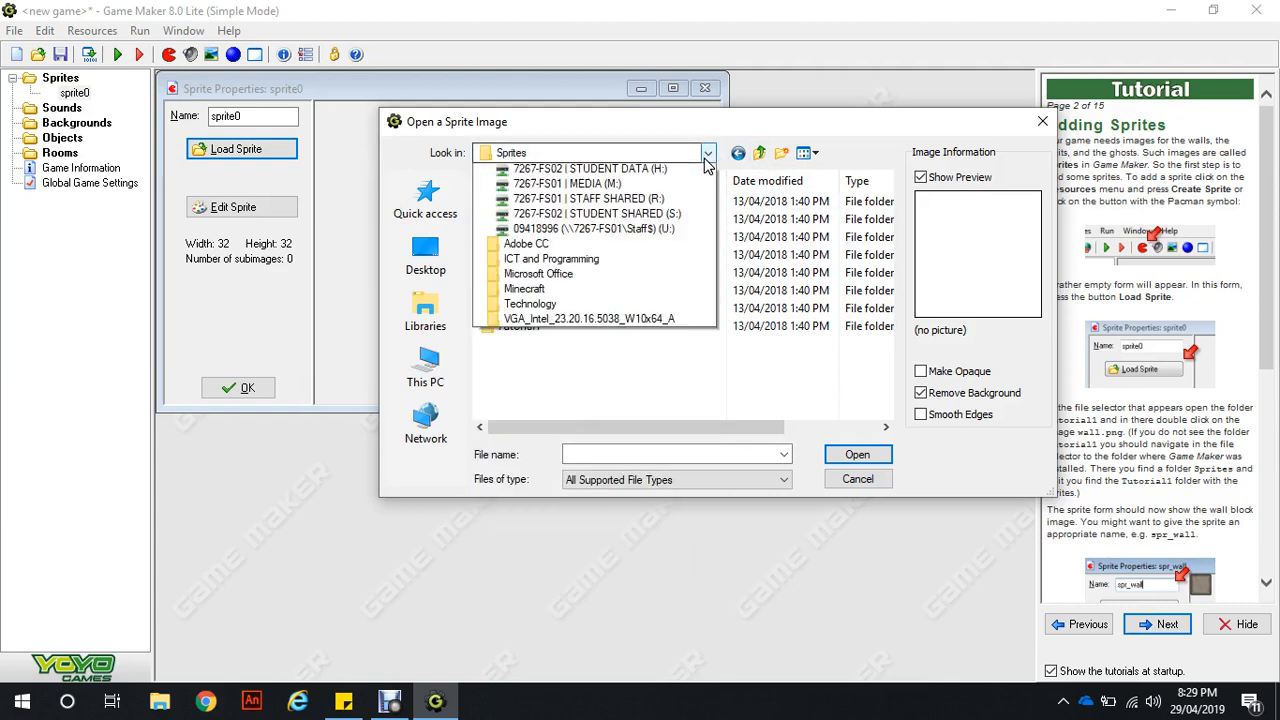
left_click(540, 397)
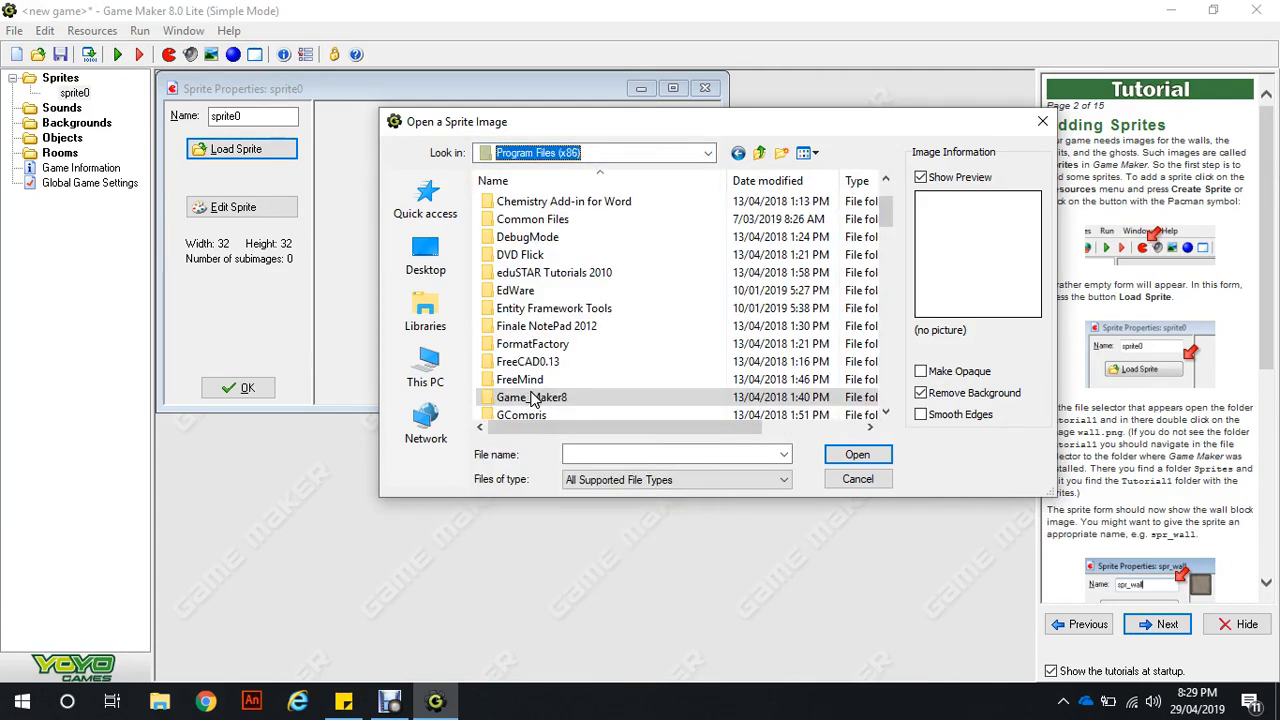
double_click(541, 399)
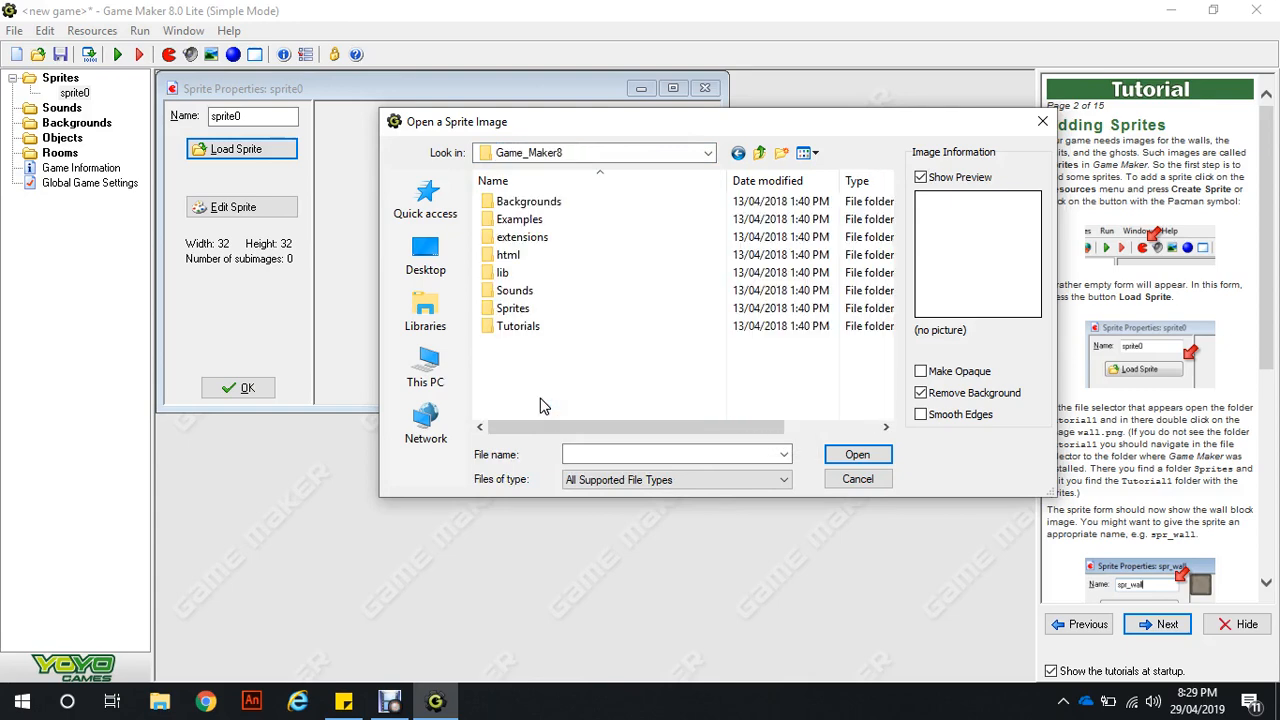
double_click(507, 328)
left_click(759, 152)
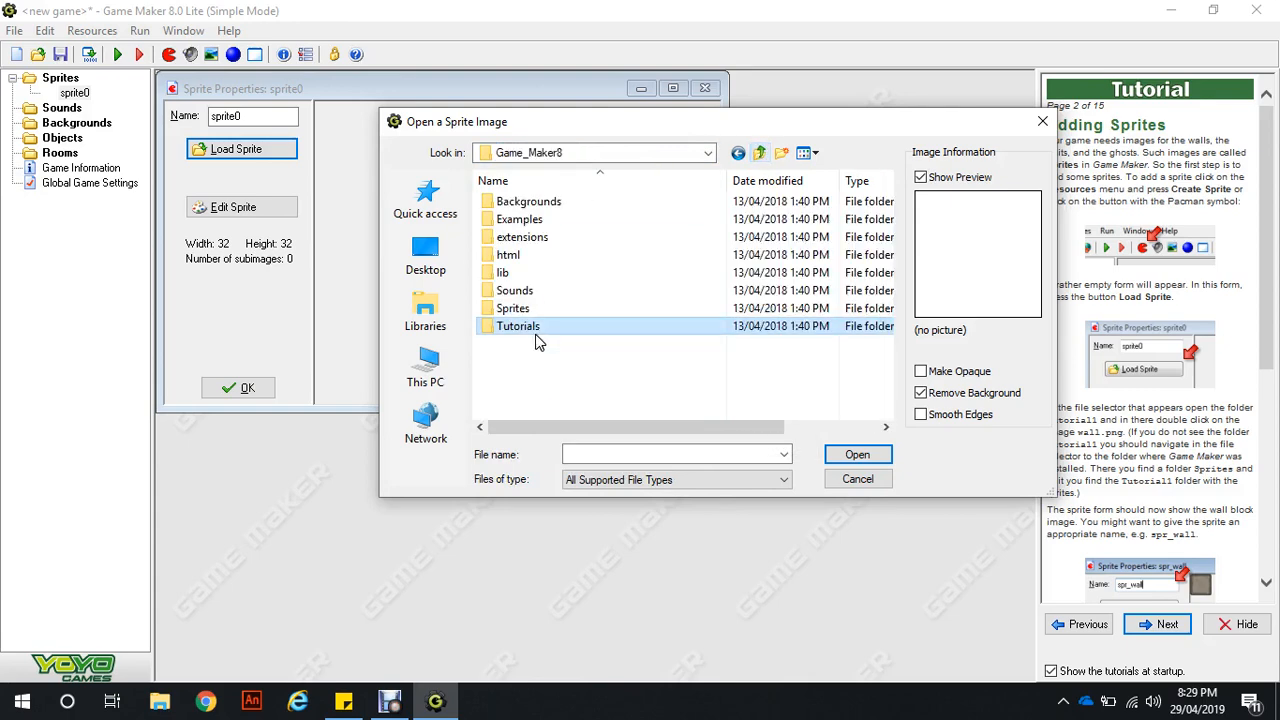
double_click(518, 309)
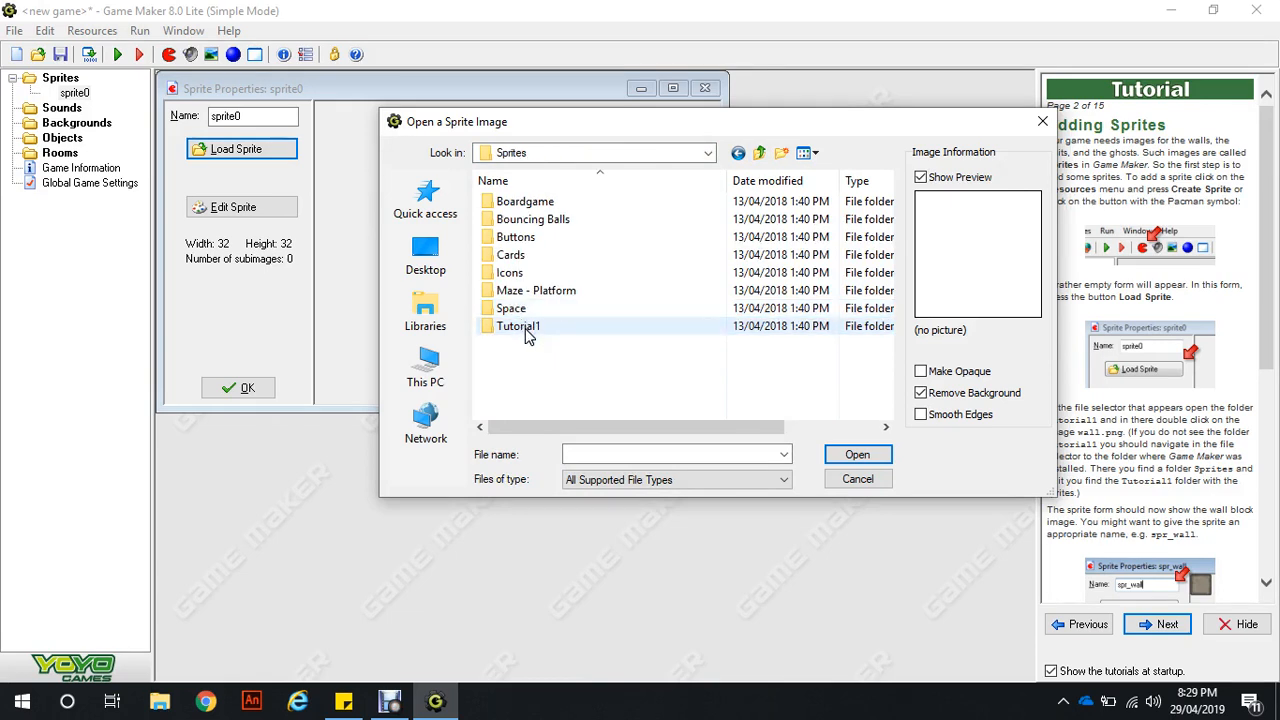
double_click(520, 327)
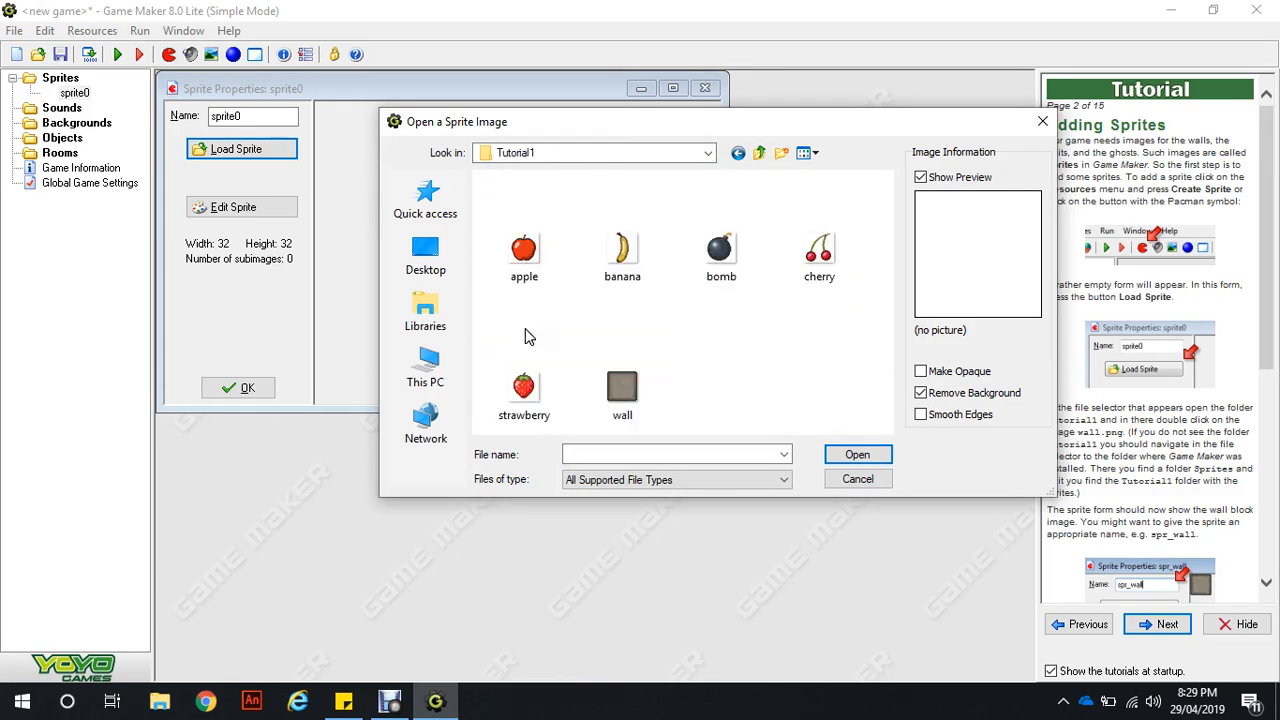
Step: Load the apple image into the new sprite and save it under the name spr_apple
left_click(533, 265)
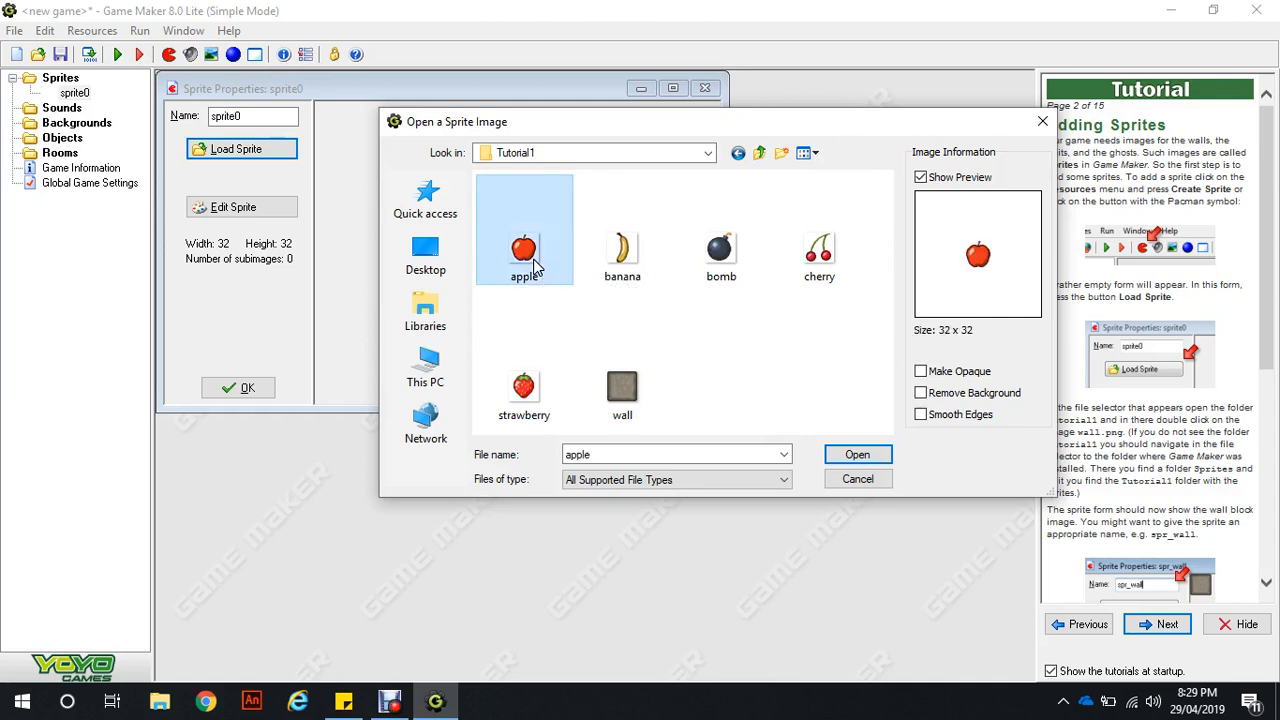
left_click(858, 455)
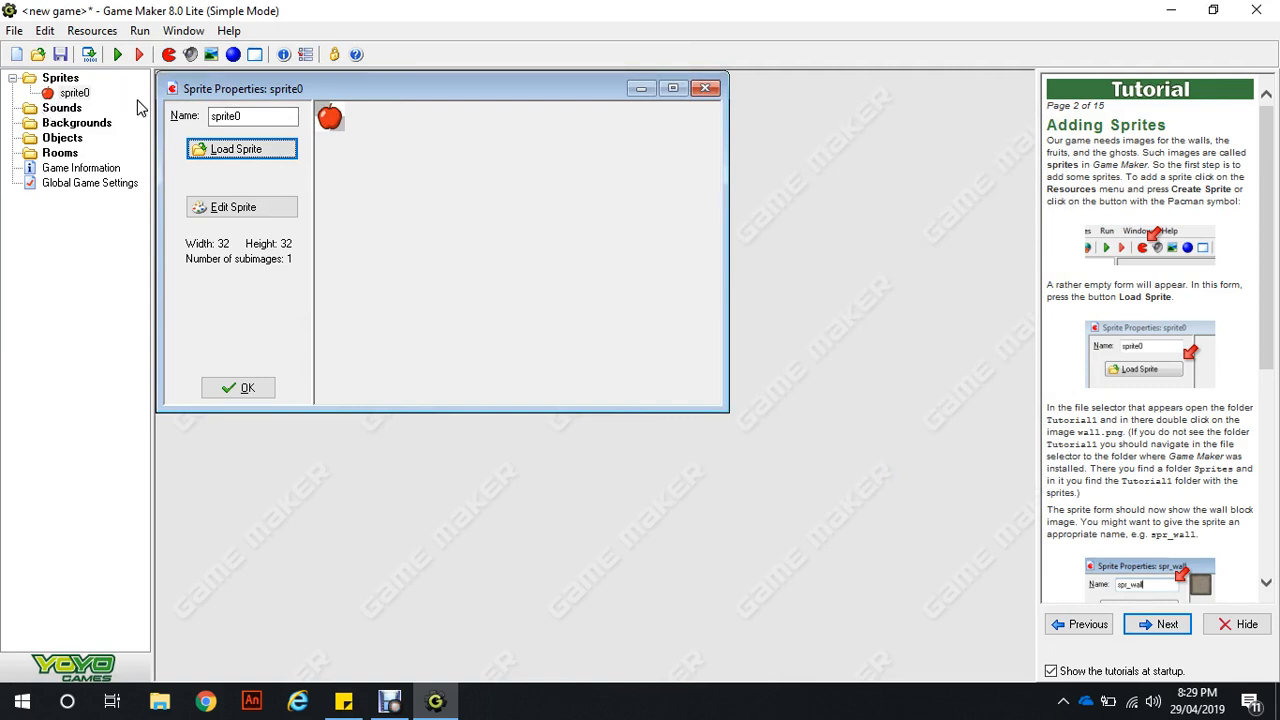
left_click(260, 123)
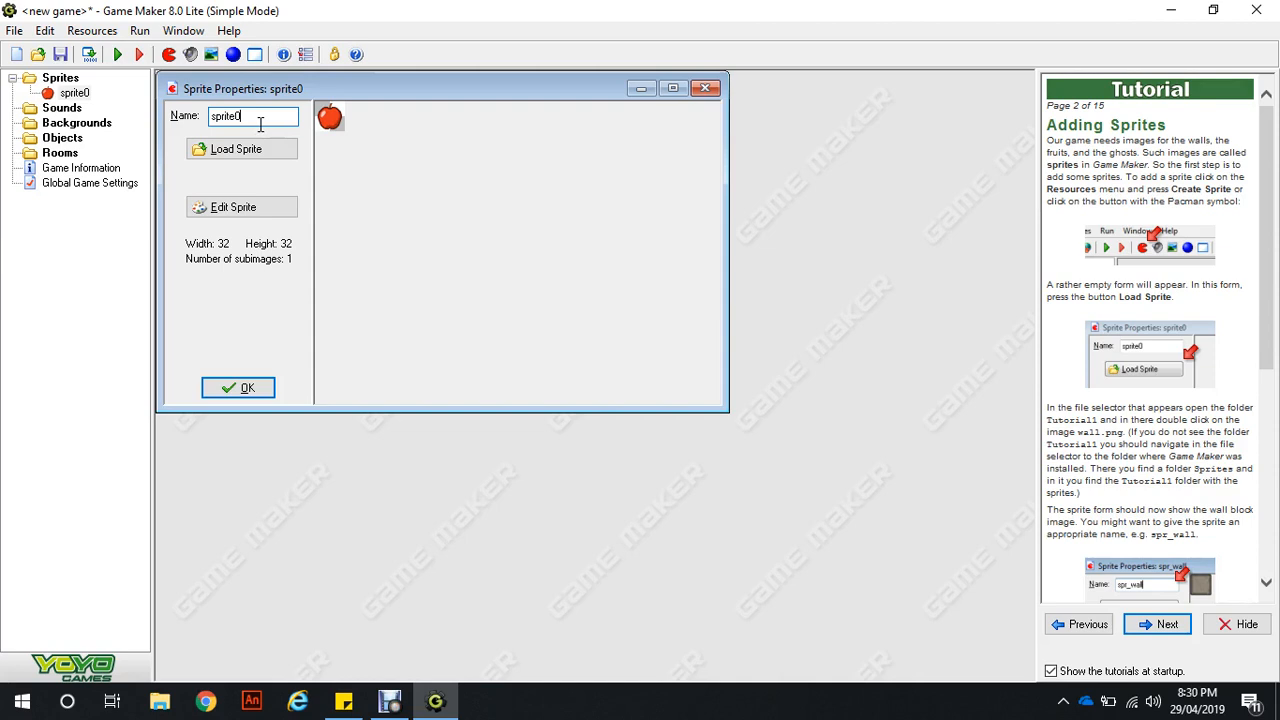
key("BackSpace")
key("BackSpace")
type("_apple")
left_click(247, 389)
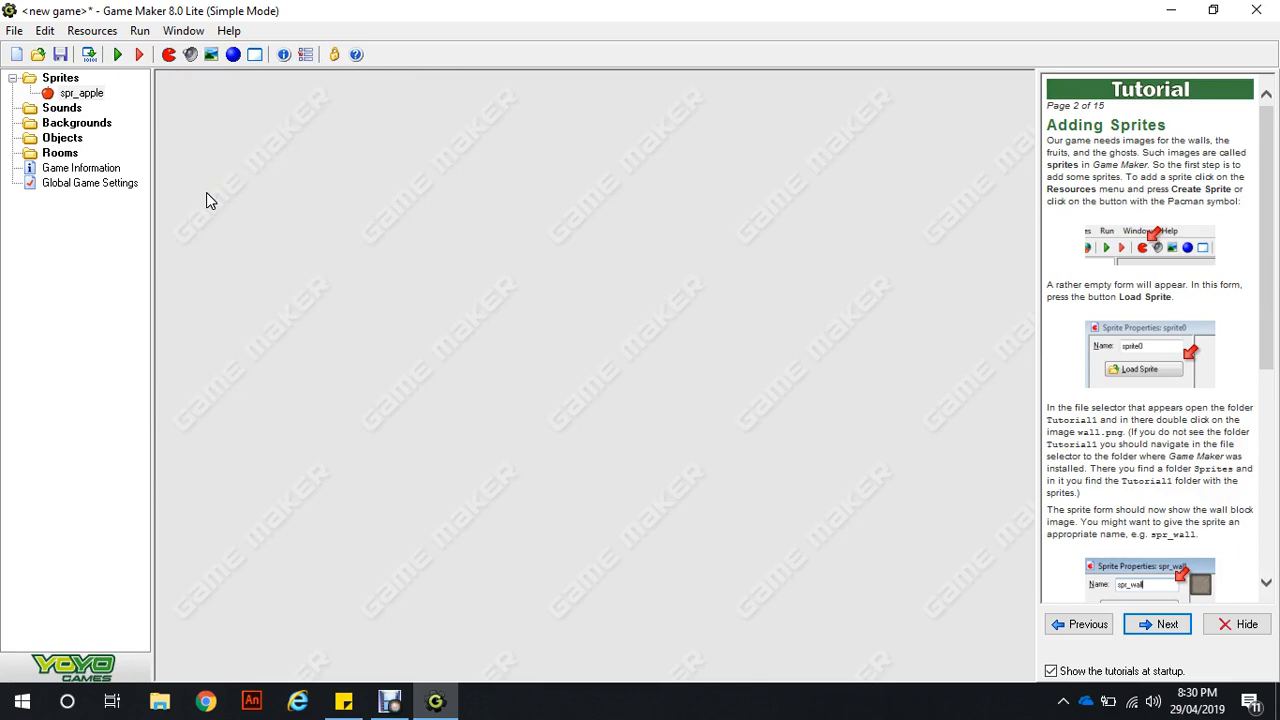
Step: Create a second sprite from the banana image and name it spr_banana
left_click(169, 54)
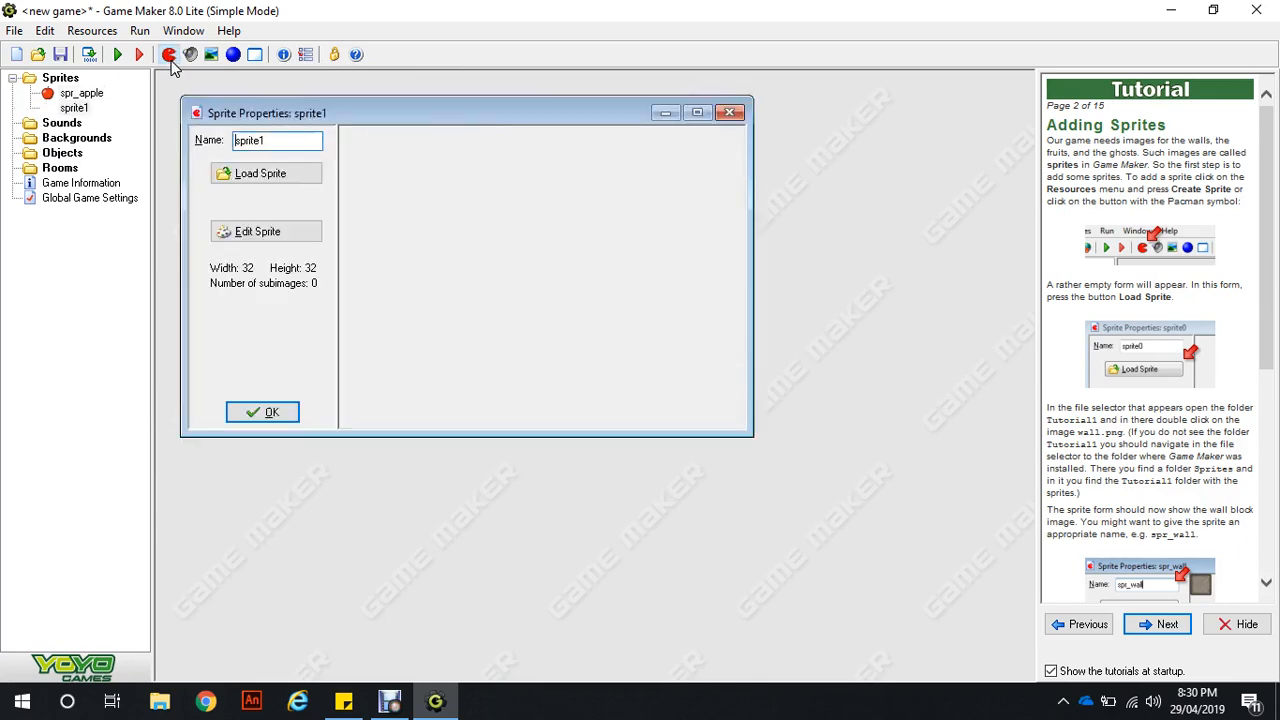
left_click(245, 175)
double_click(603, 265)
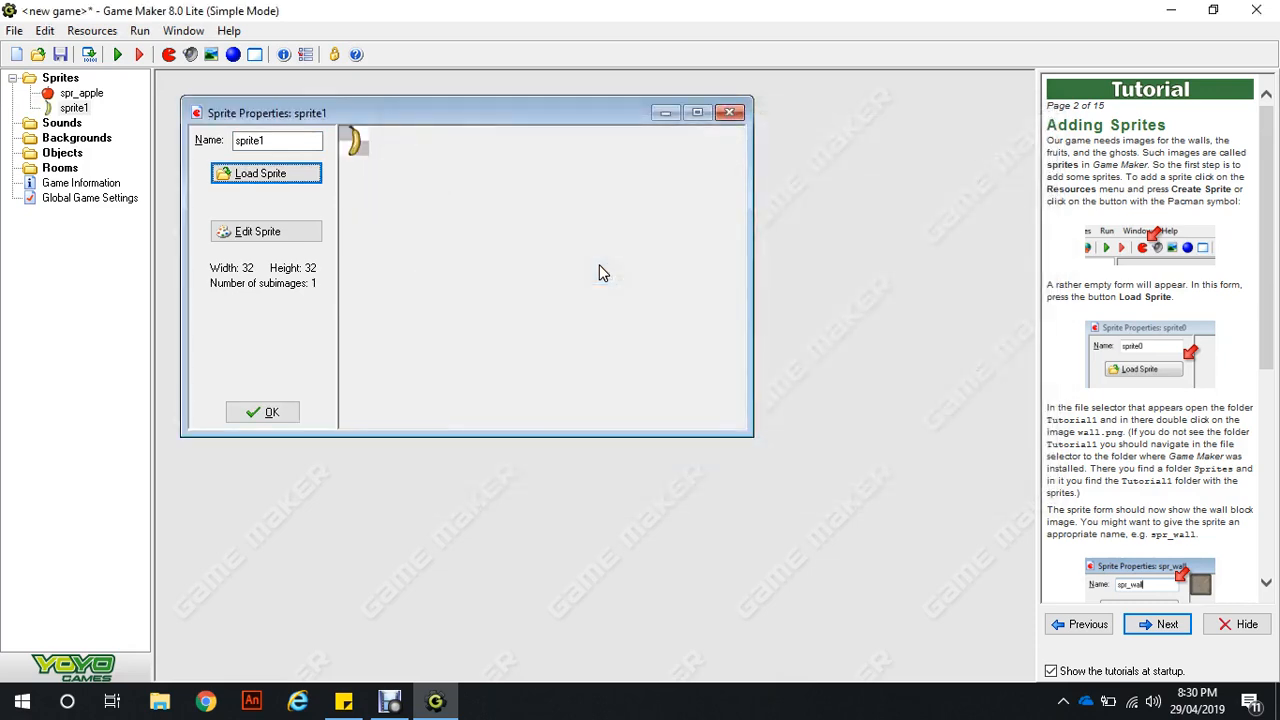
double_click(292, 141)
type("spri")
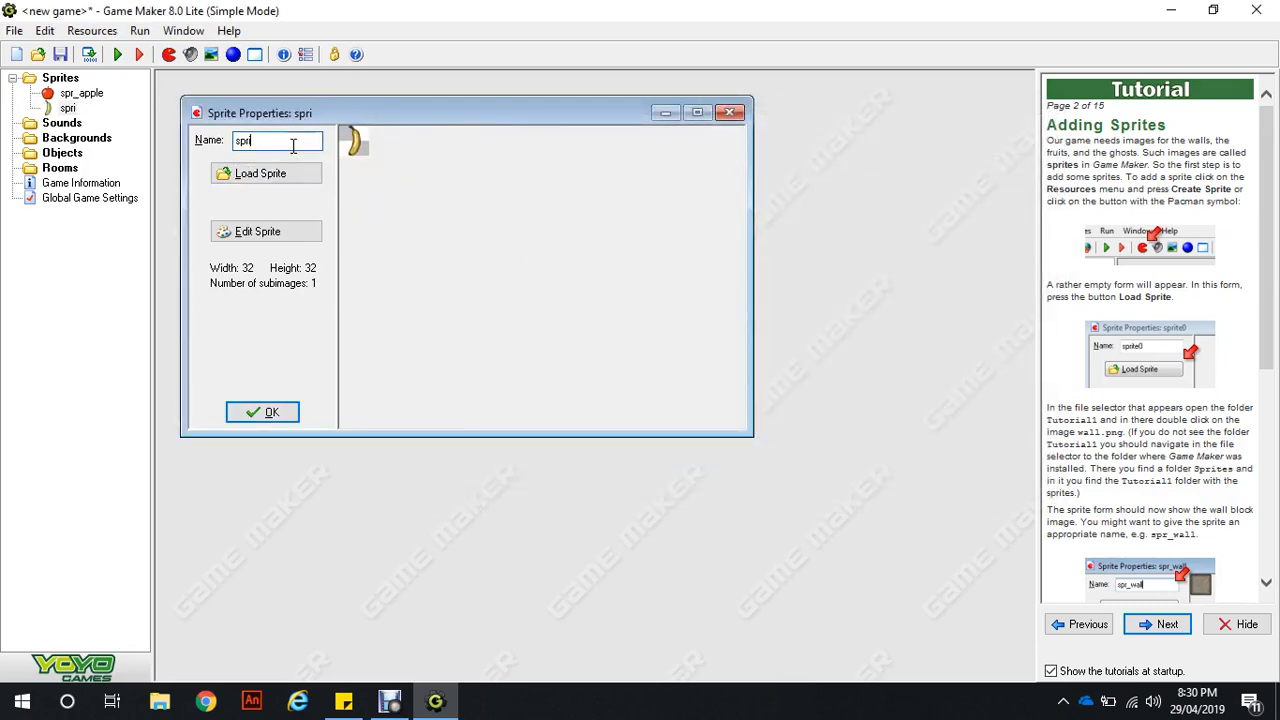
key("BackSpace")
type("_banan")
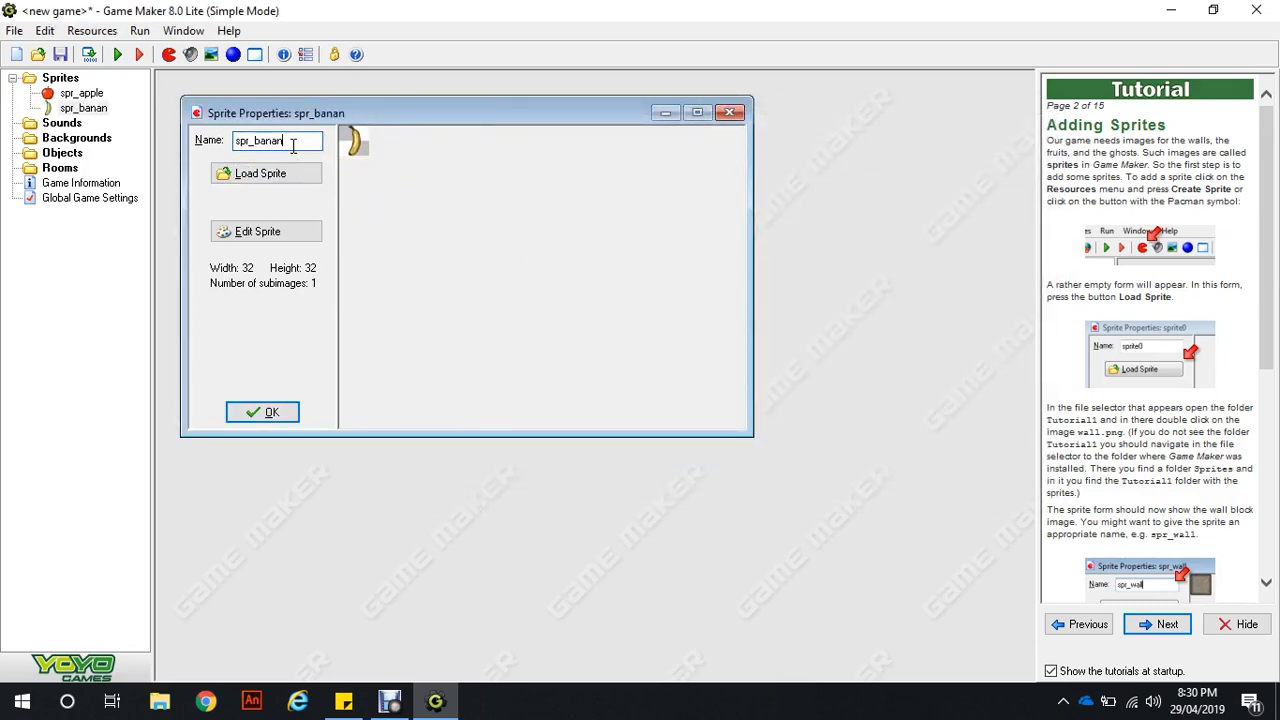
type("a")
key("Return")
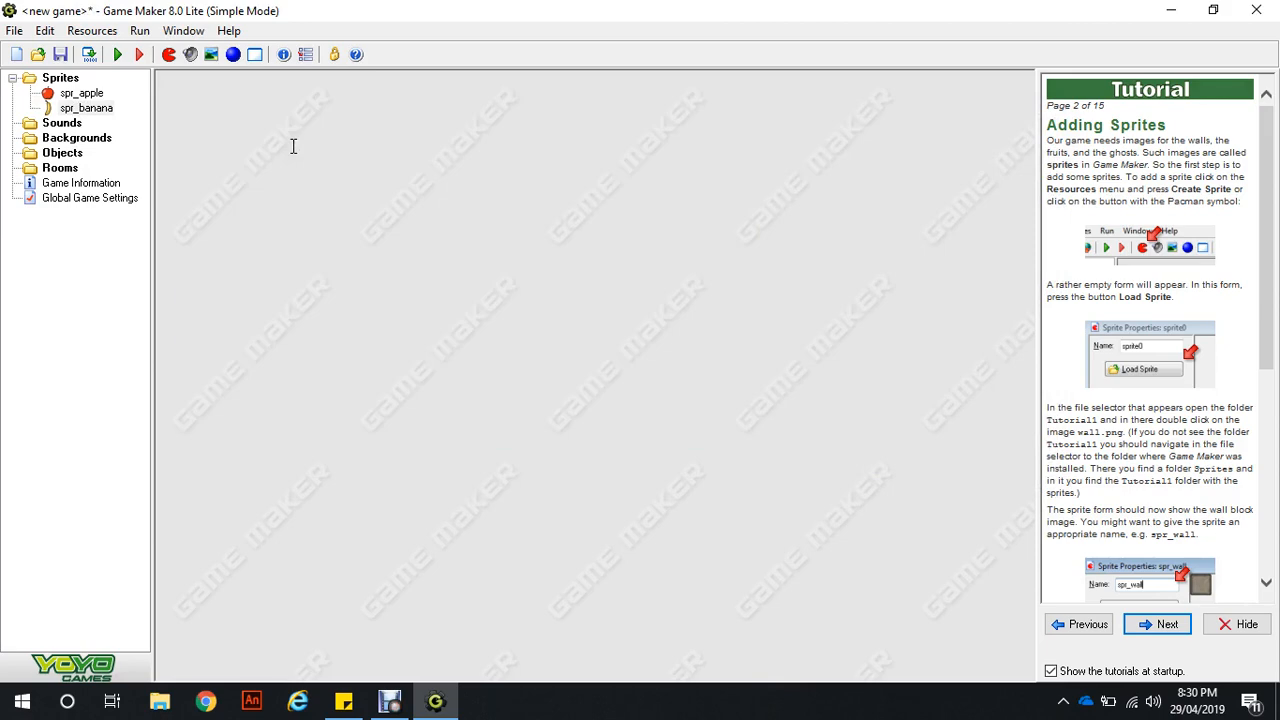
Step: Add a sprite that uses the bomb image and name it spr_bomb
left_click(169, 54)
left_click(288, 198)
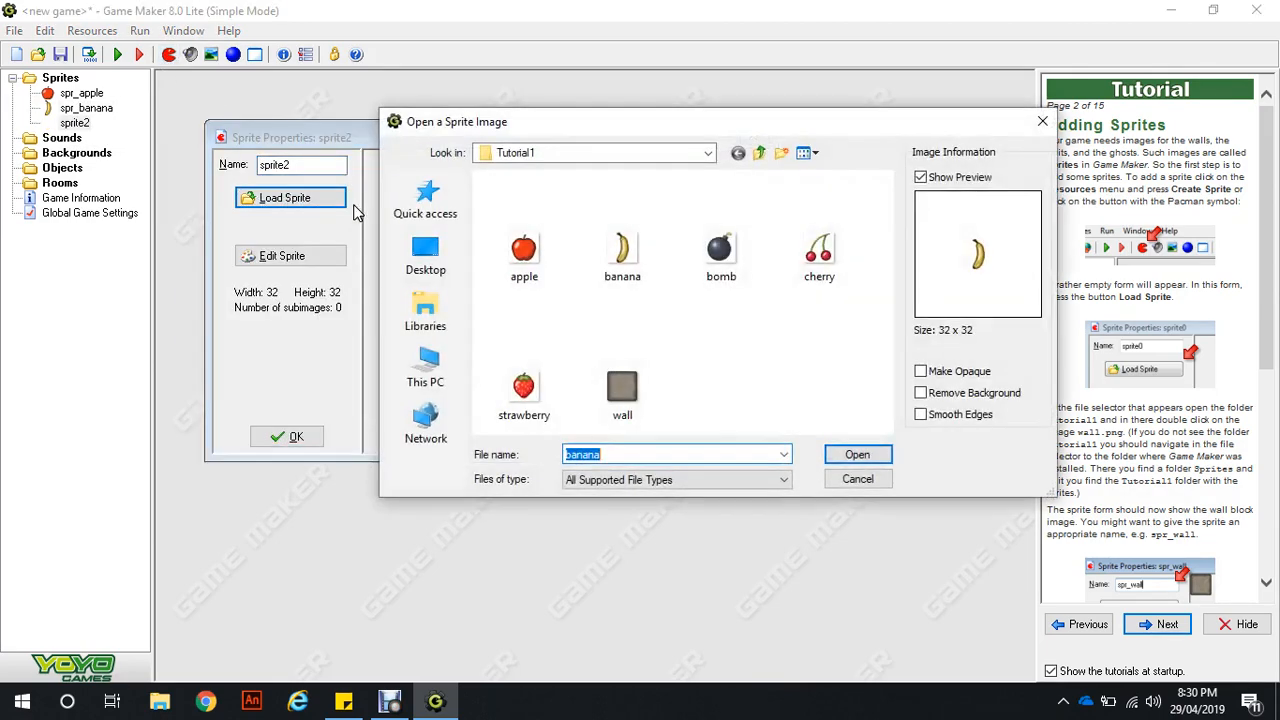
left_click(690, 258)
double_click(701, 262)
left_click(327, 167)
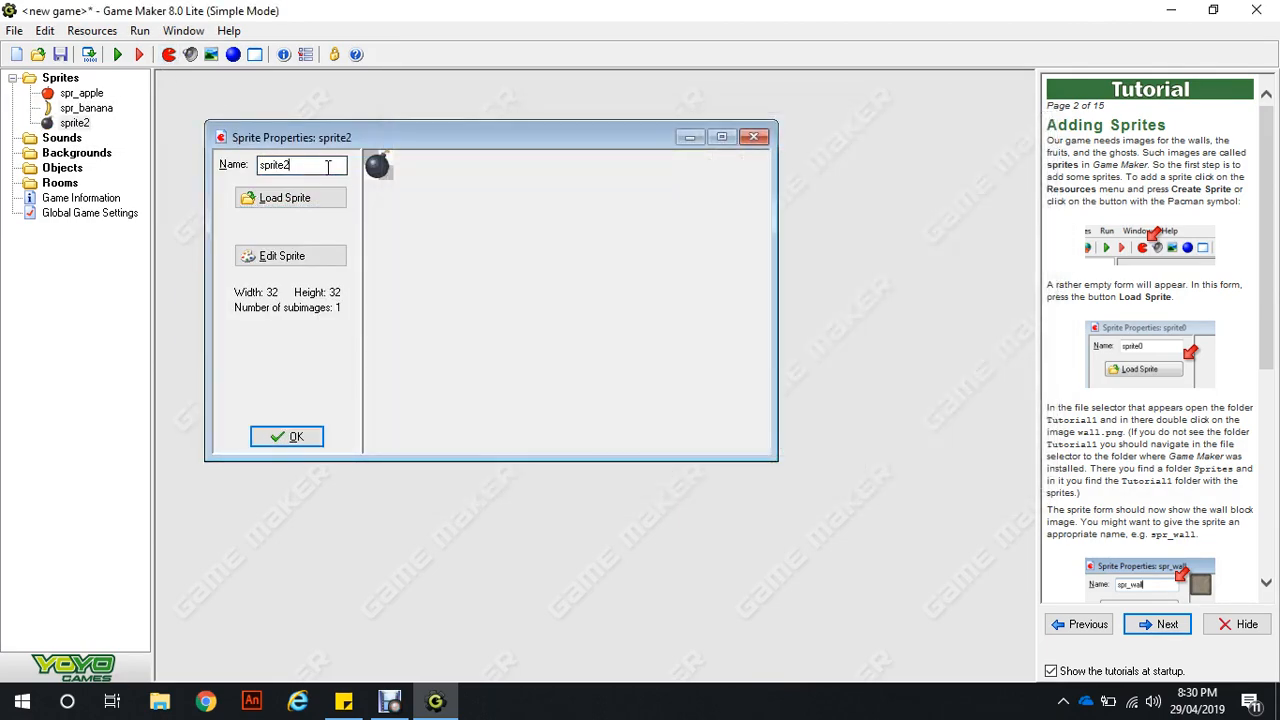
key("BackSpace")
key("BackSpace")
key("BackSpace")
type("_")
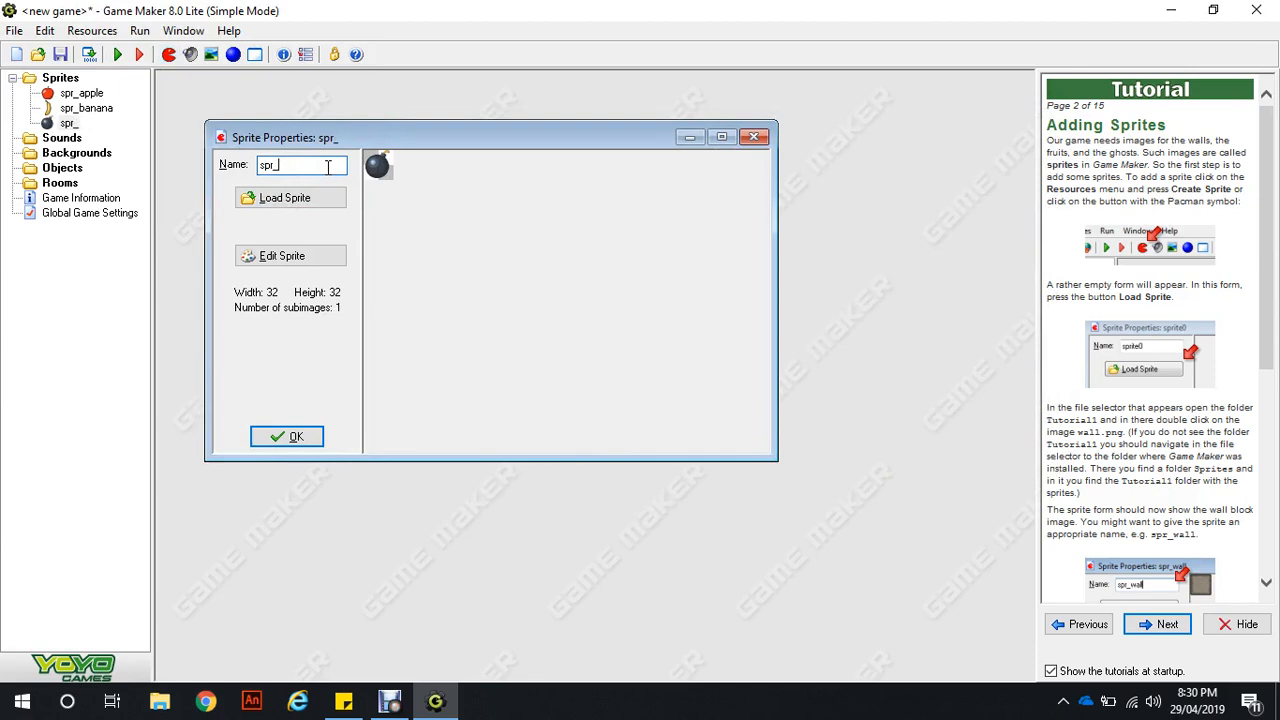
type("bomb")
key("Return")
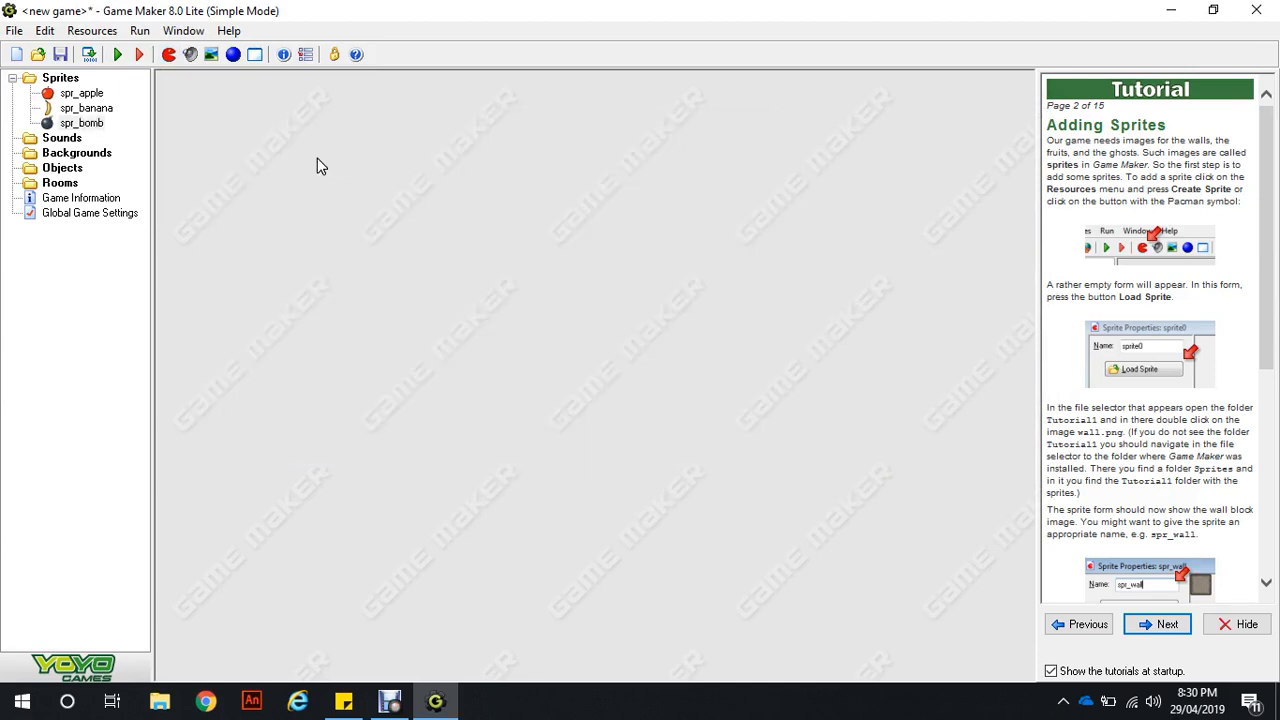
Step: Add a sprite that uses the cherry image and name it spr_cherry
left_click(169, 56)
left_click(309, 228)
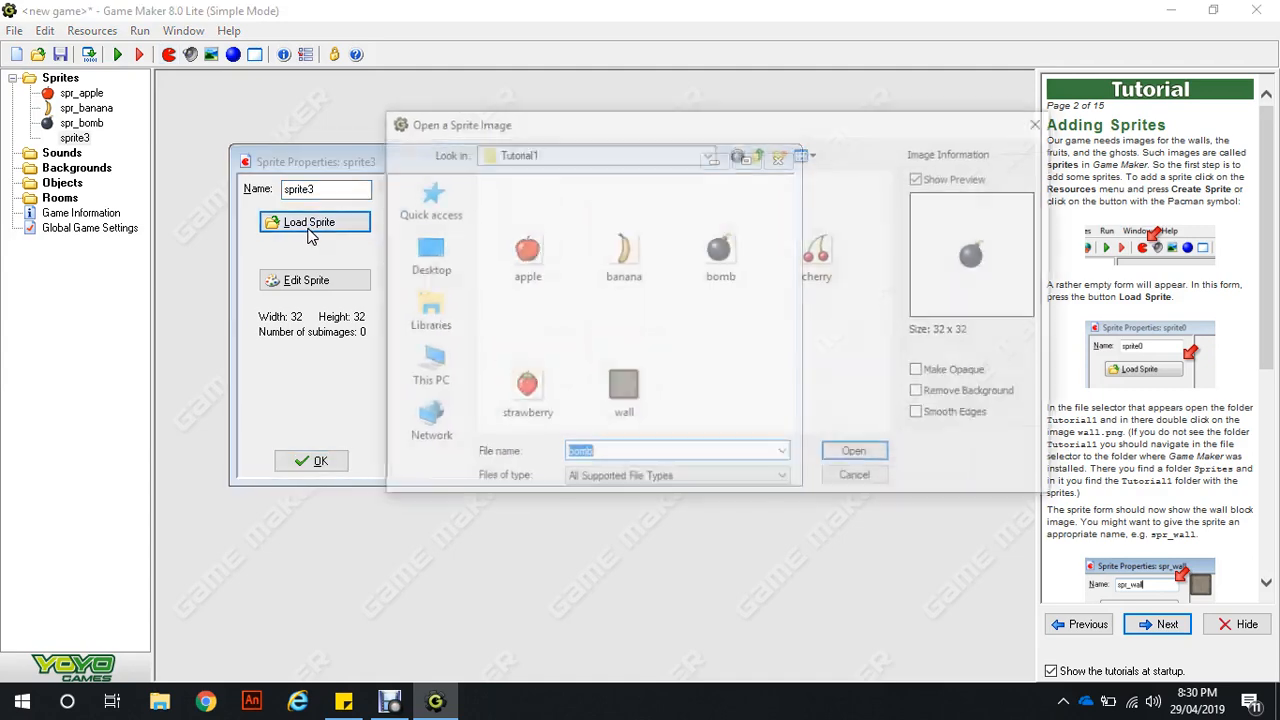
double_click(816, 255)
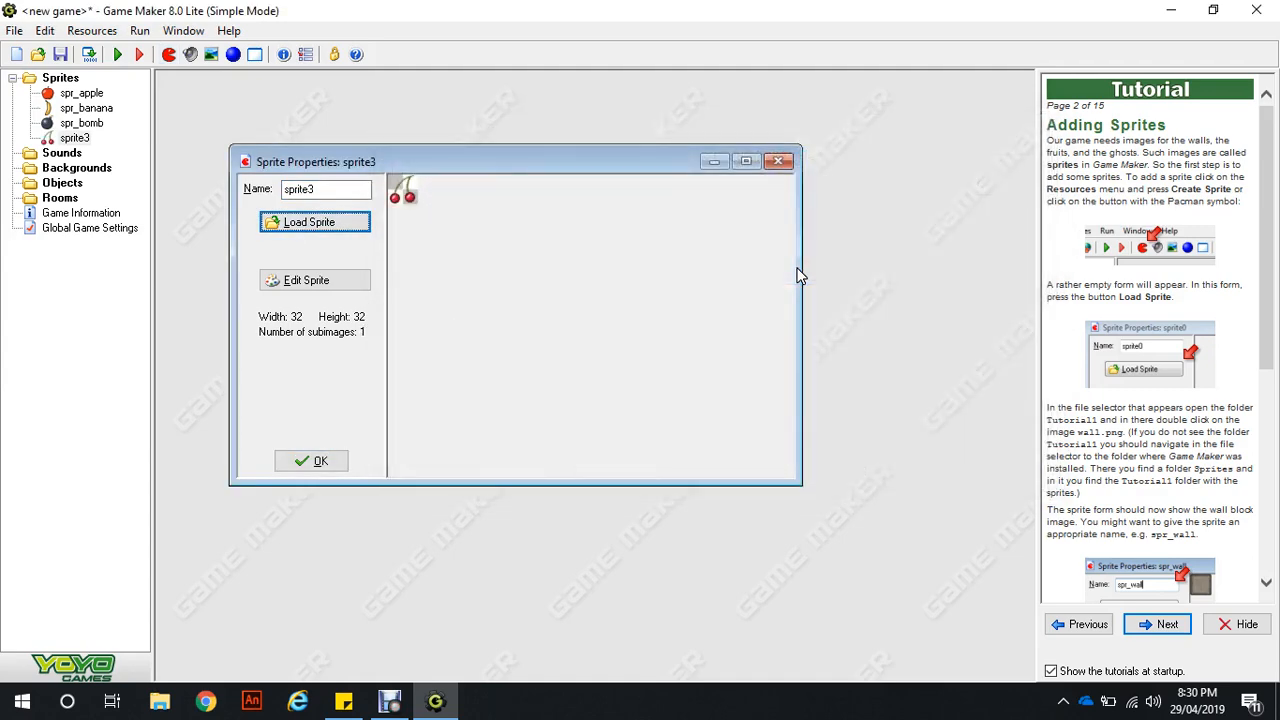
double_click(349, 188)
type("spr")
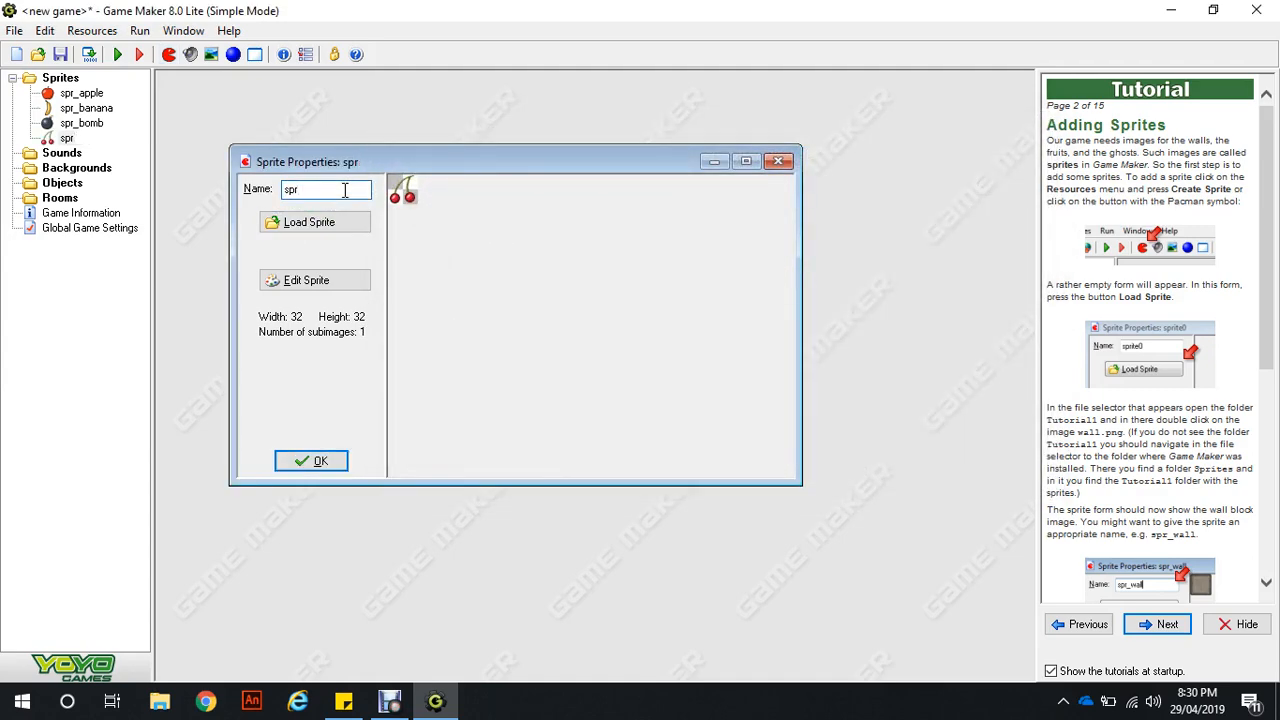
type("_cherry")
key("Return")
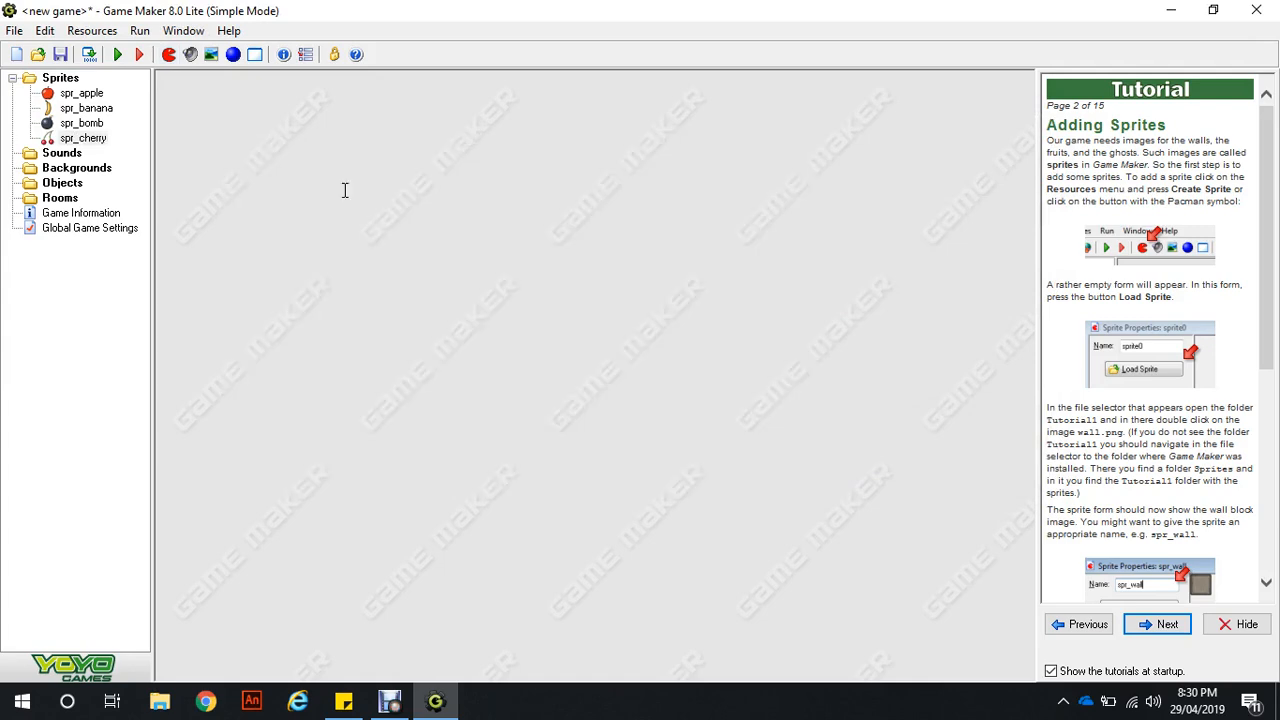
Step: Add a sprite that uses the strawberry image and name it spr_cherry
left_click(169, 55)
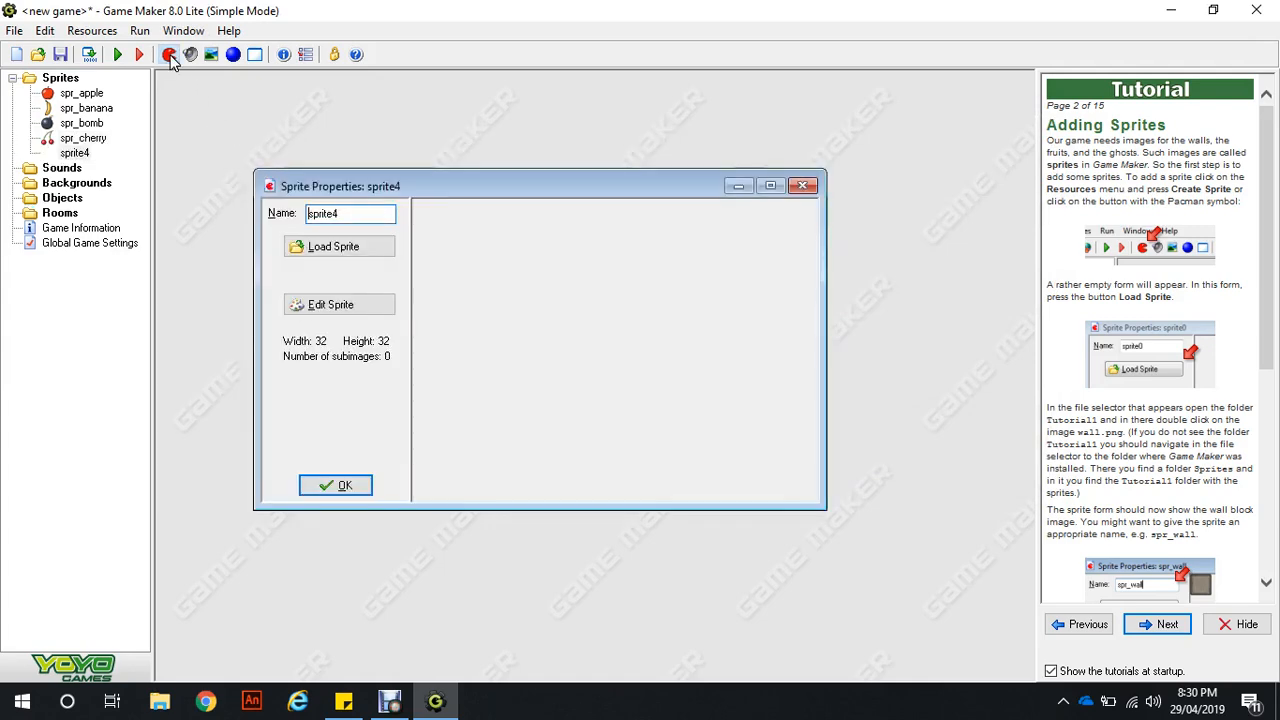
left_click(303, 249)
double_click(540, 385)
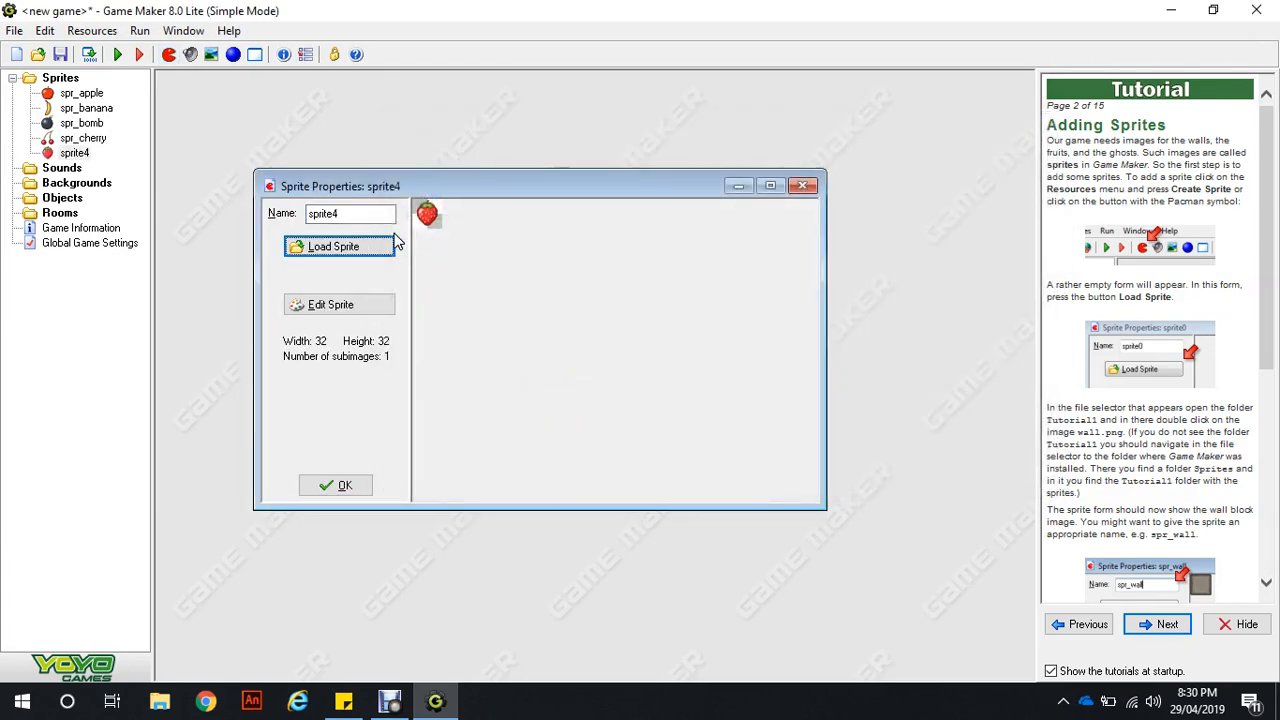
left_click(375, 213)
key("BackSpace")
key("BackSpace")
key("BackSpace")
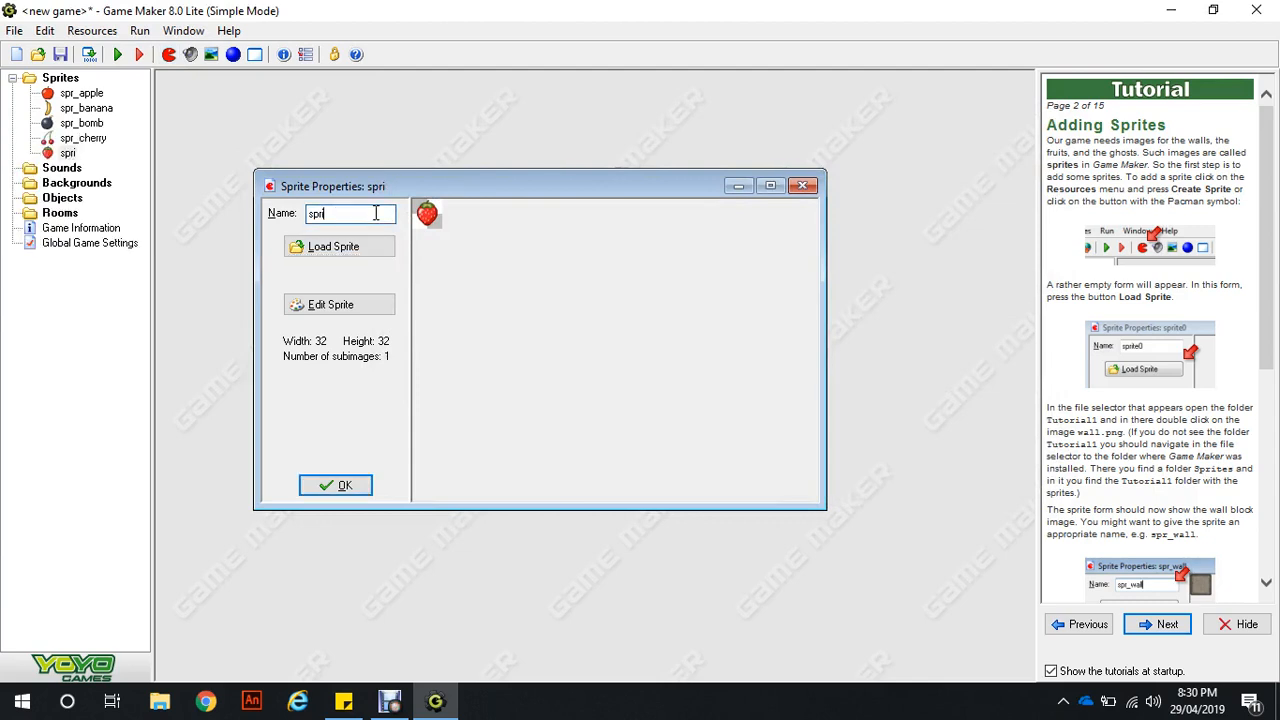
type("_cherry")
key("Return")
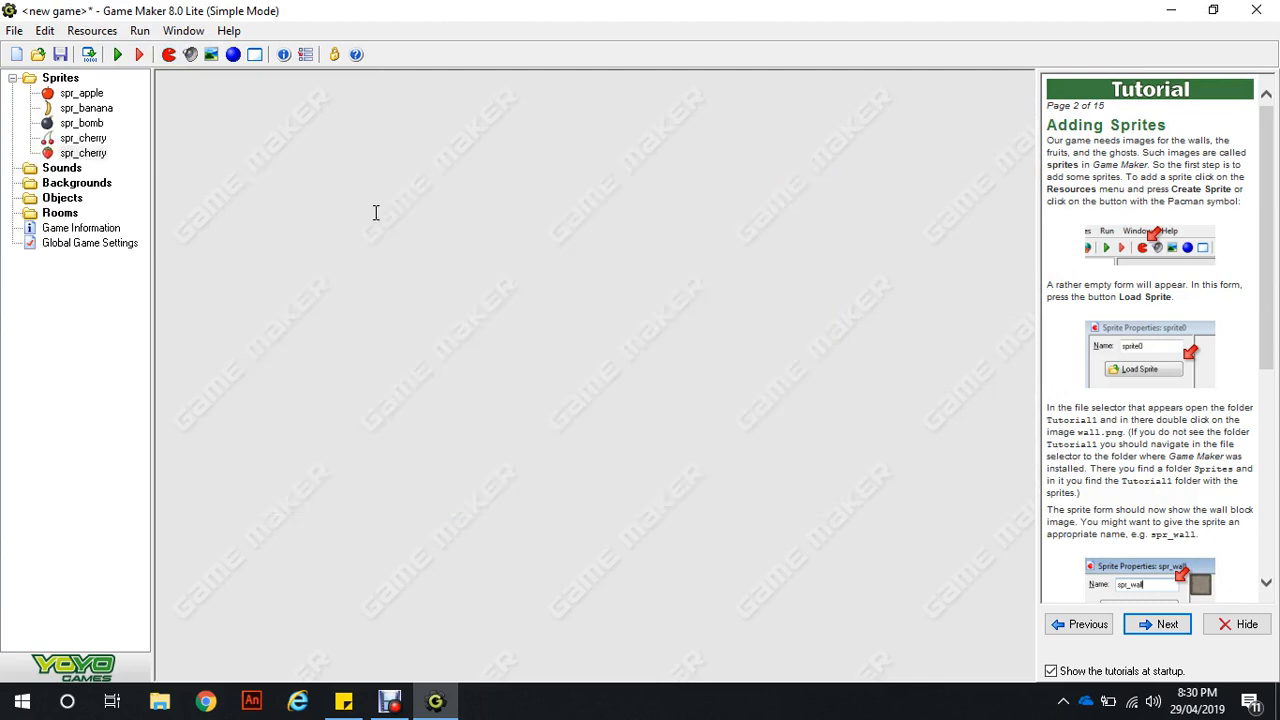
Step: Add a sprite that uses the wall image and name it spr_wall
left_click(168, 54)
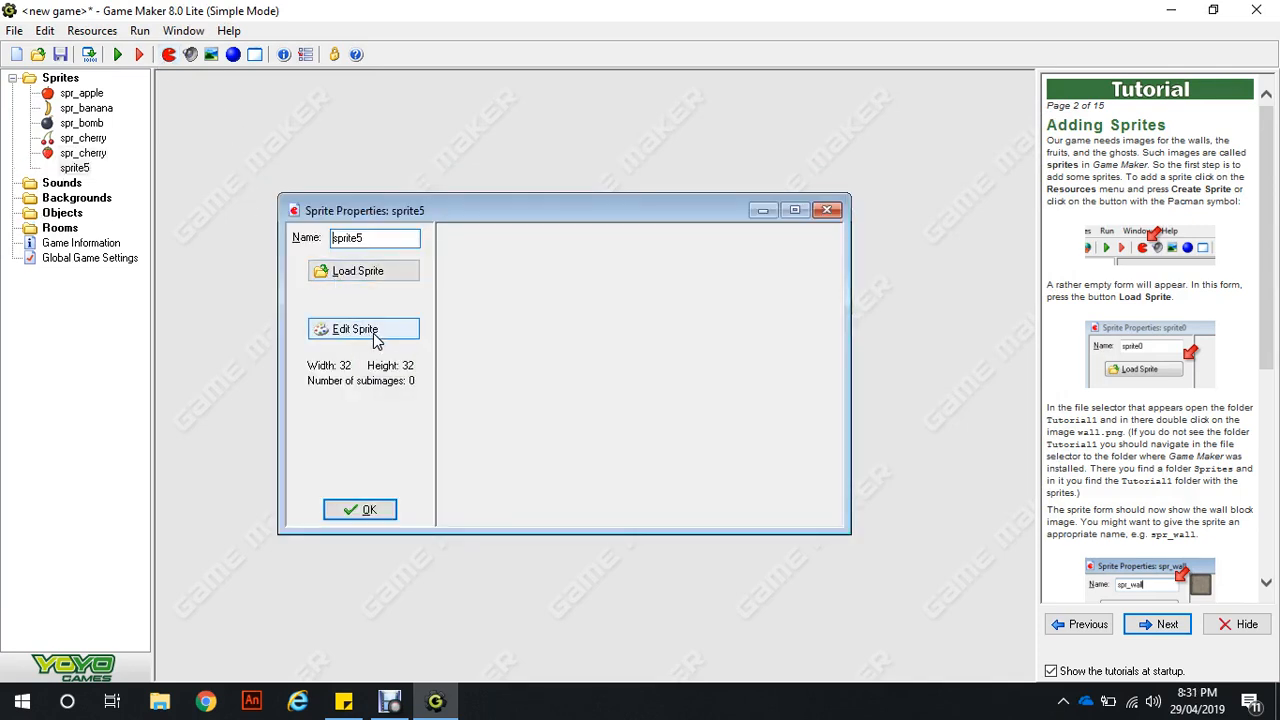
left_click(356, 278)
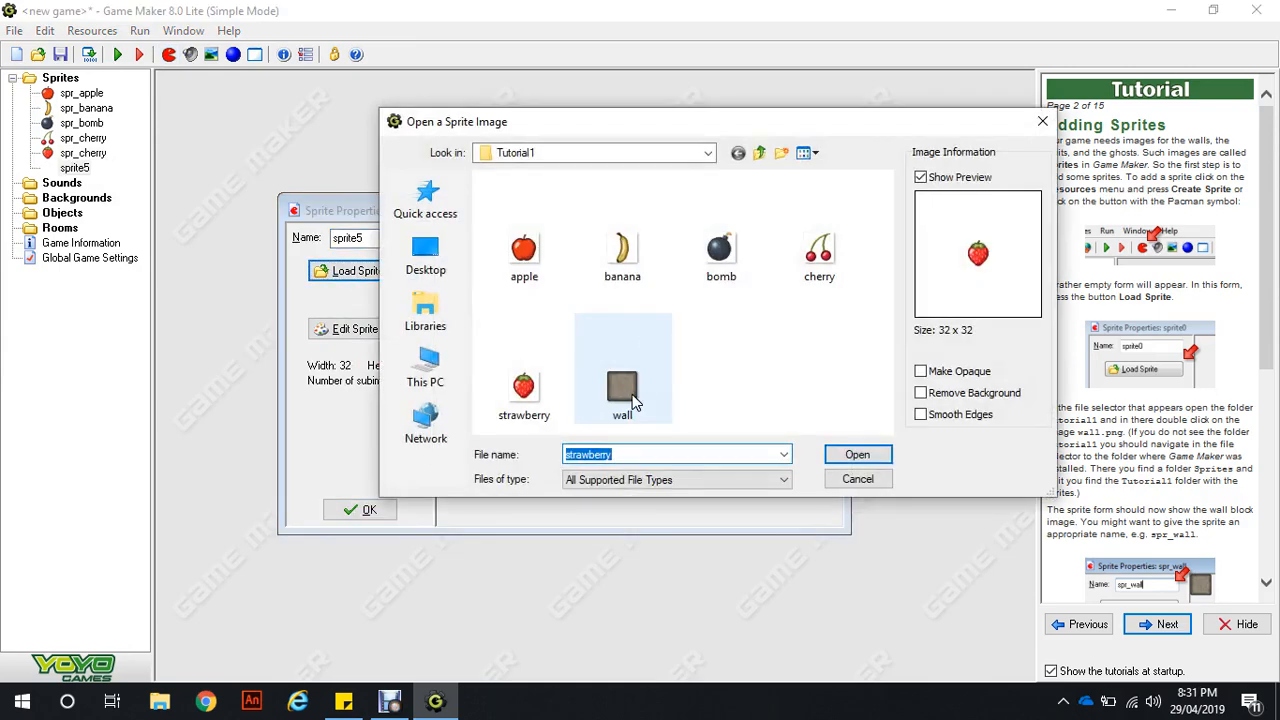
double_click(617, 365)
left_click(376, 238)
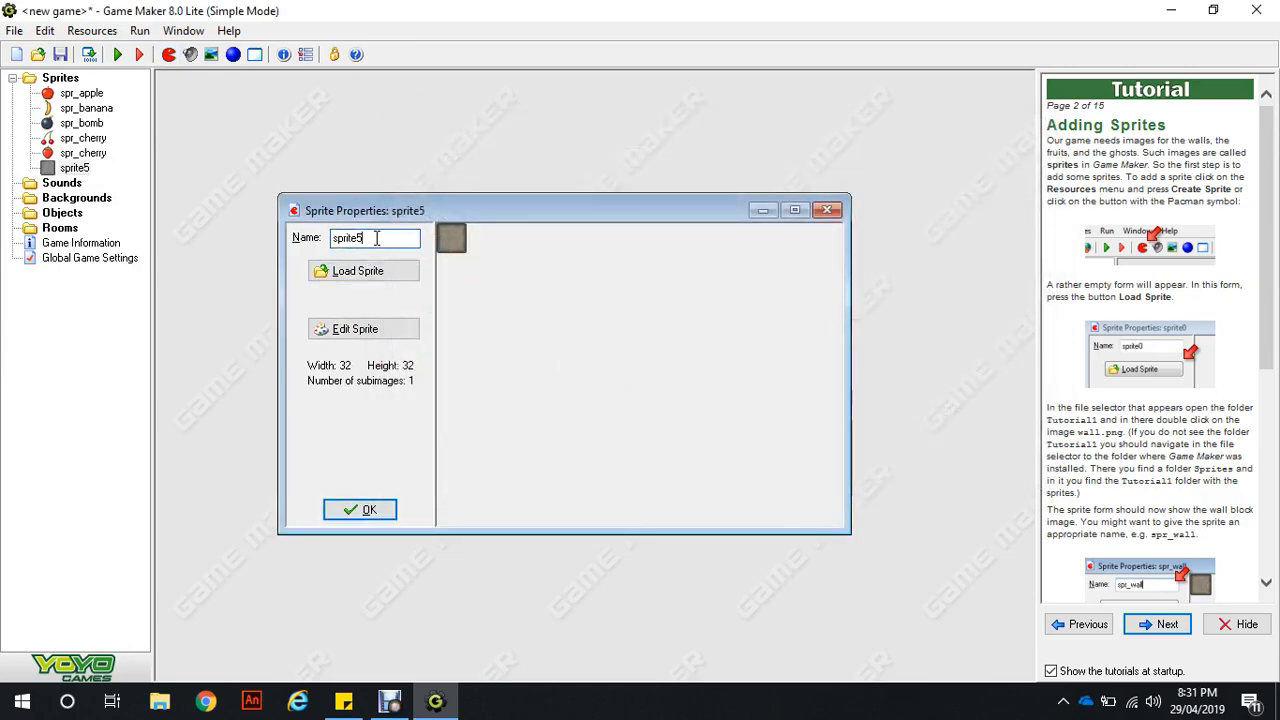
key("BackSpace")
key("BackSpace")
key("BackSpace")
key("BackSpace")
type("_wa;;")
key("BackSpace")
key("BackSpace")
type("ll")
key("Return")
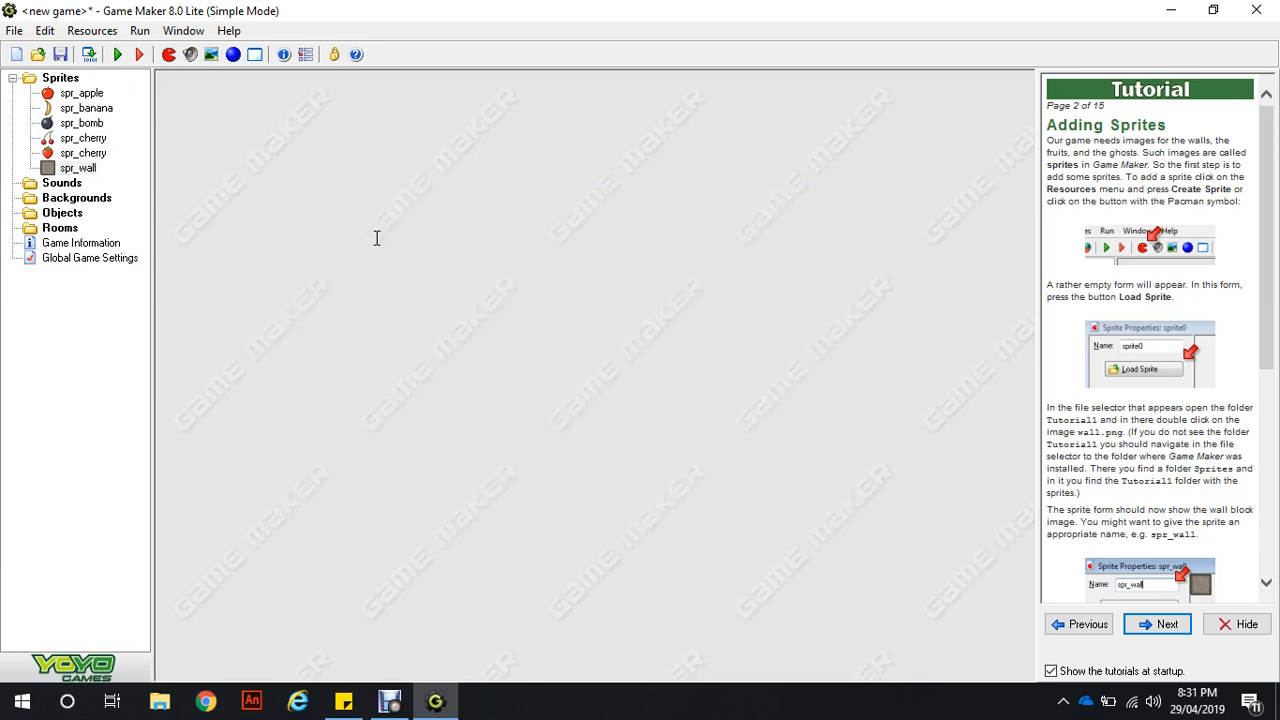
Step: Rename the sprite holding the strawberry image to spr_strawberry
double_click(68, 155)
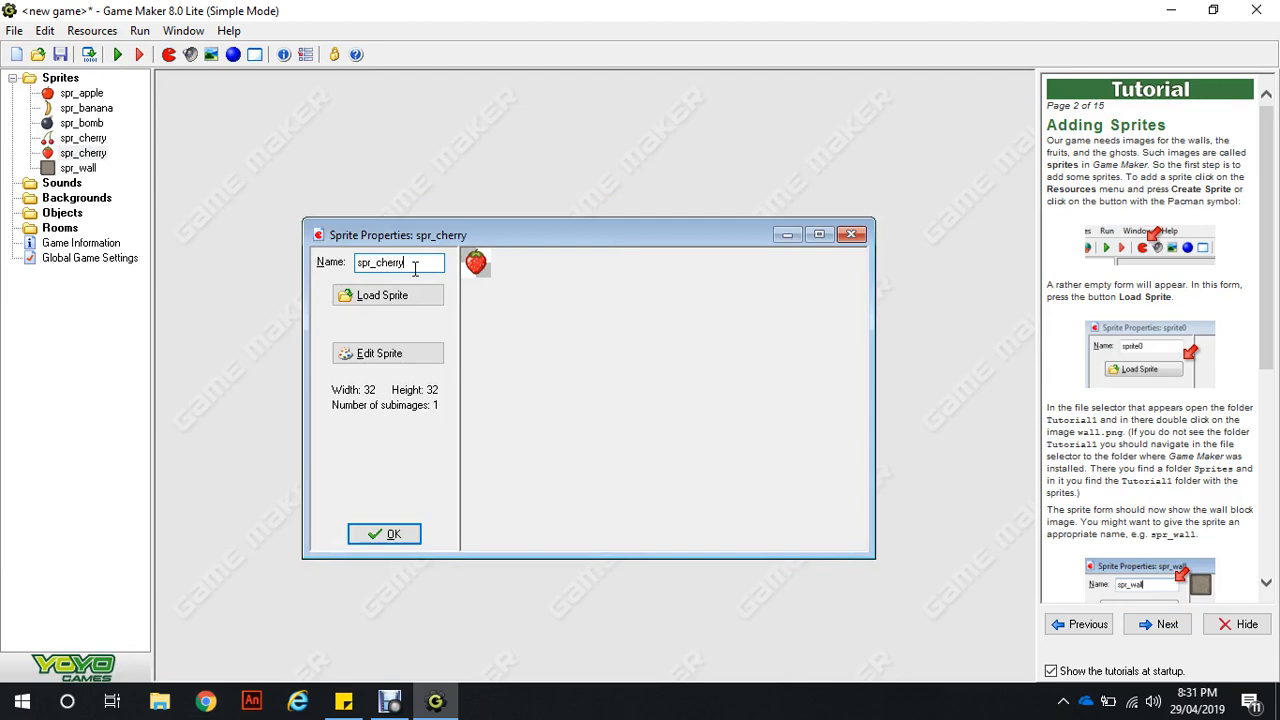
key("BackSpace")
key("BackSpace")
key("BackSpace")
key("BackSpace")
key("BackSpace")
key("BackSpace")
type("st")
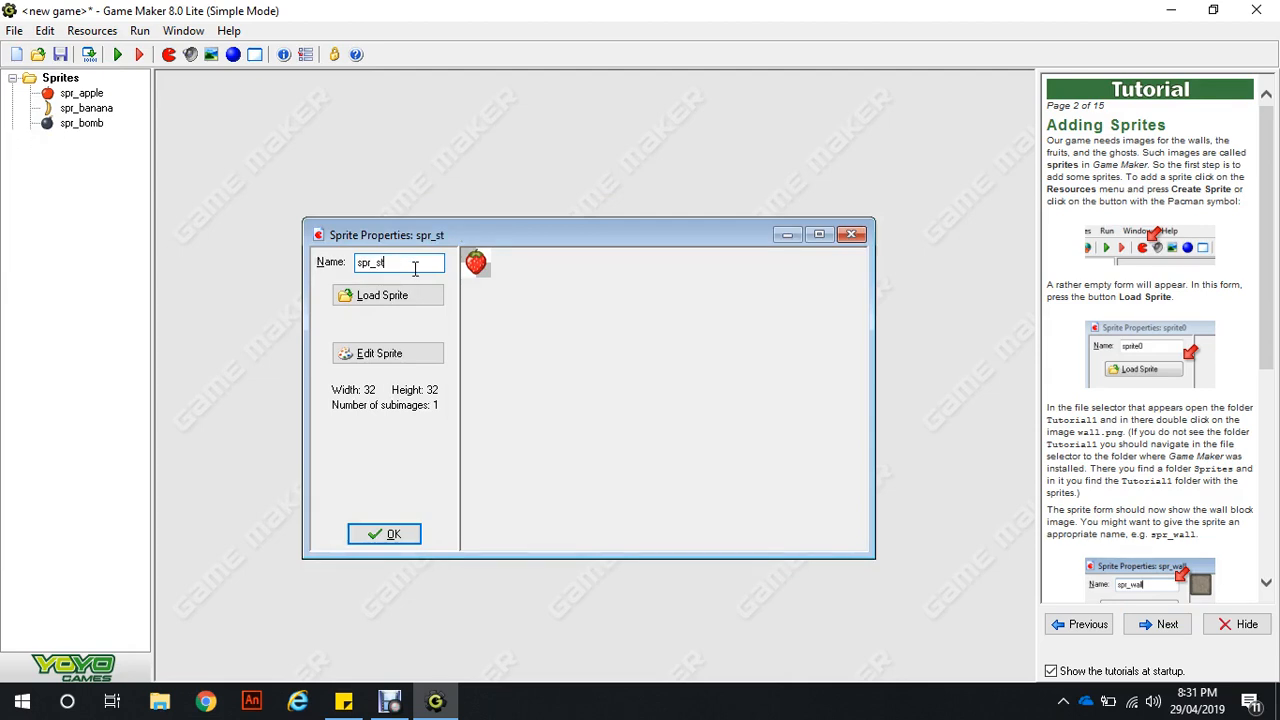
type("rawberry")
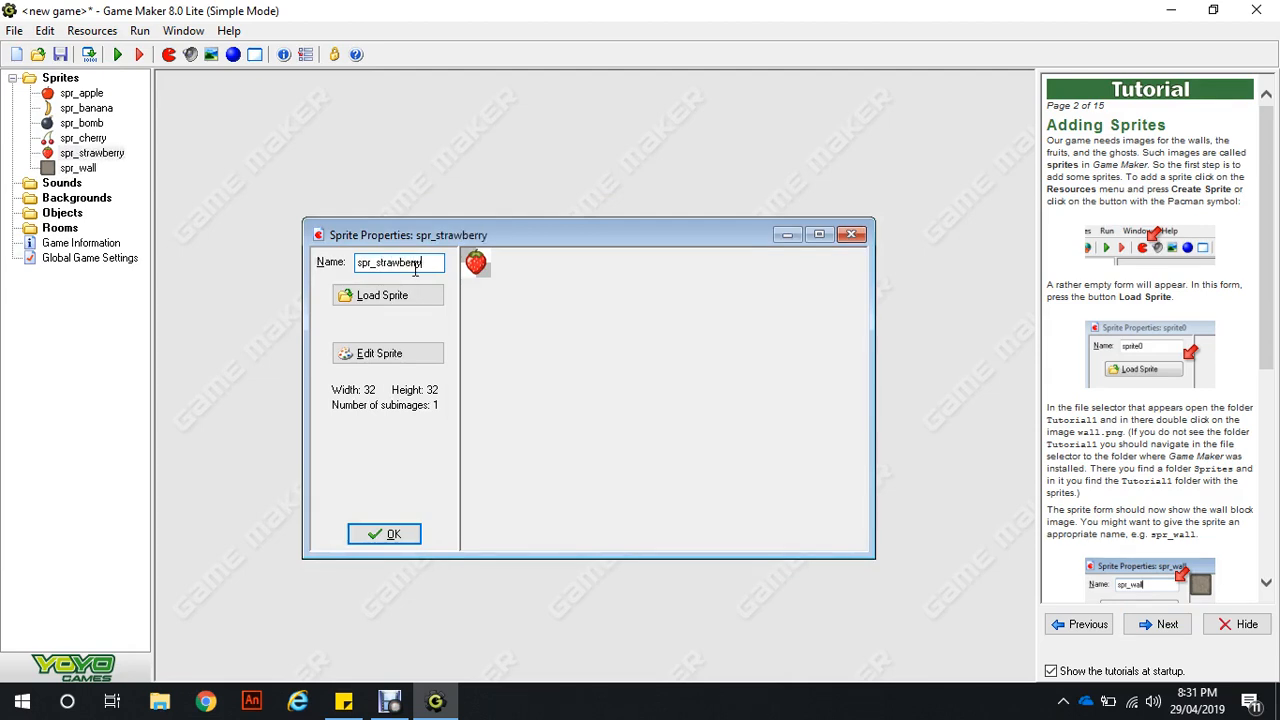
left_click(375, 540)
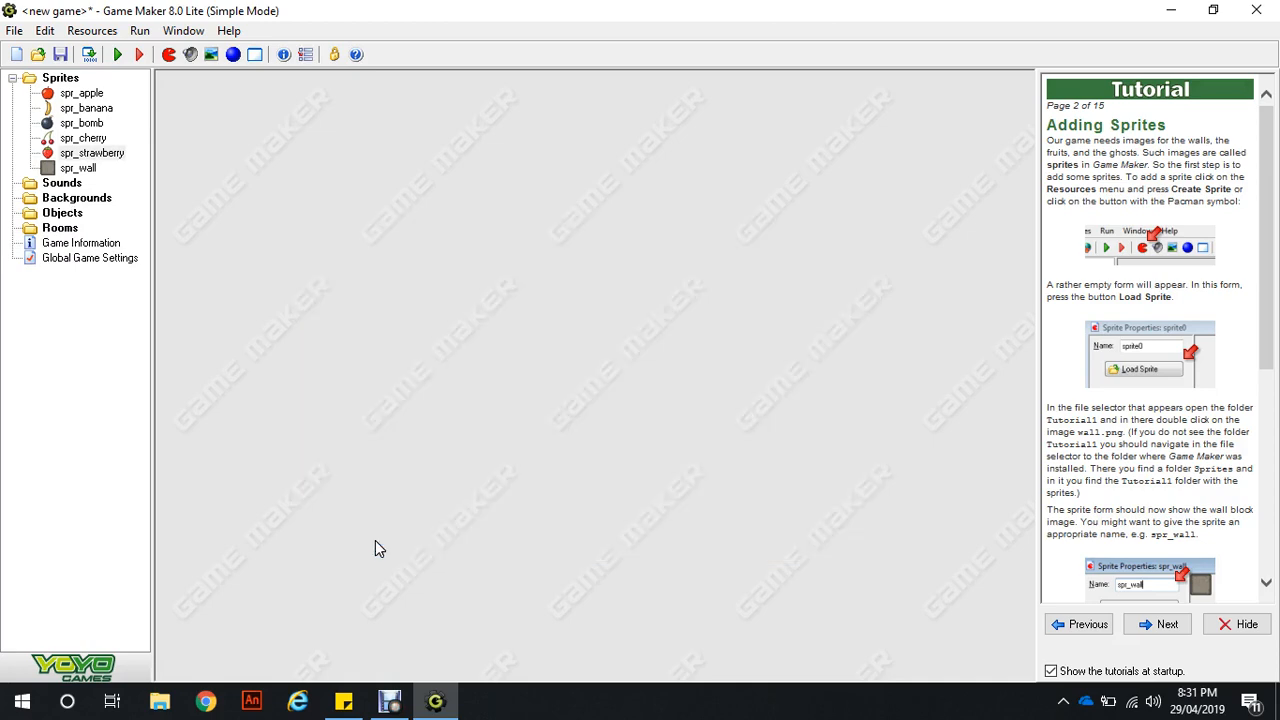
Step: Read the rest of the tutorial page and save the game on the Desktop as My first game
scroll(1222, 470, "down", 3)
scroll(1224, 470, "down", 2)
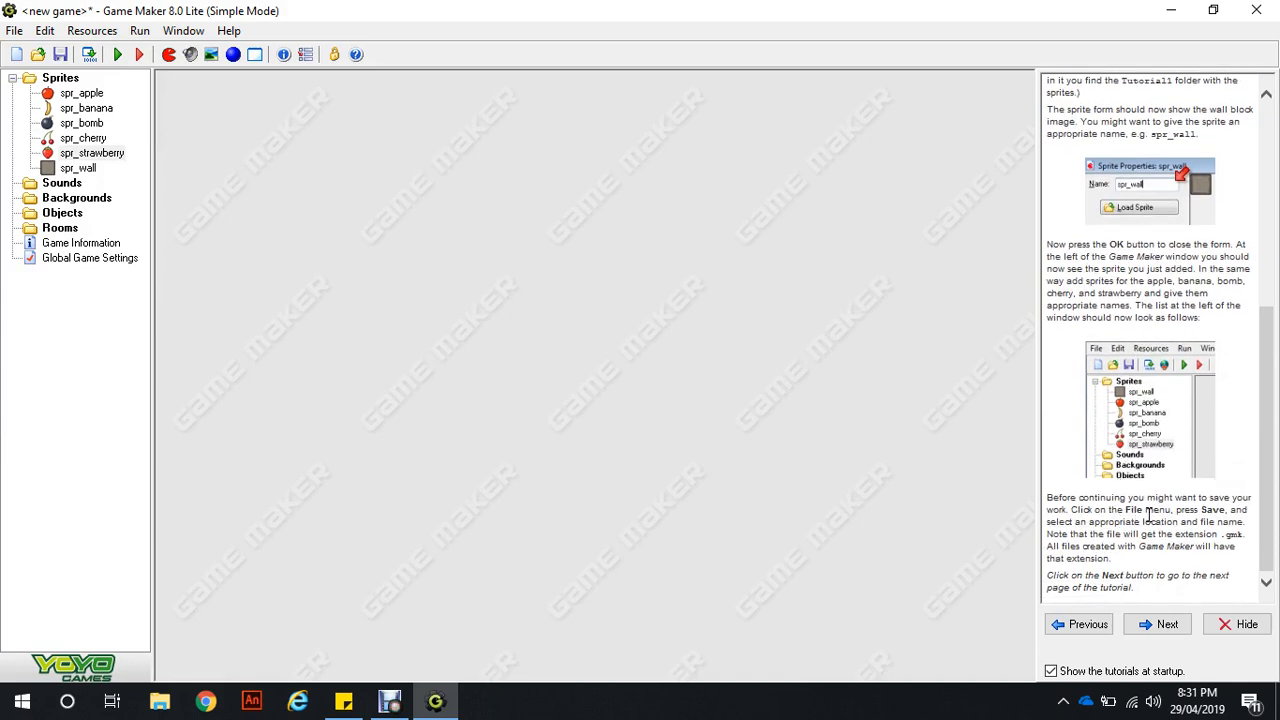
left_click(20, 33)
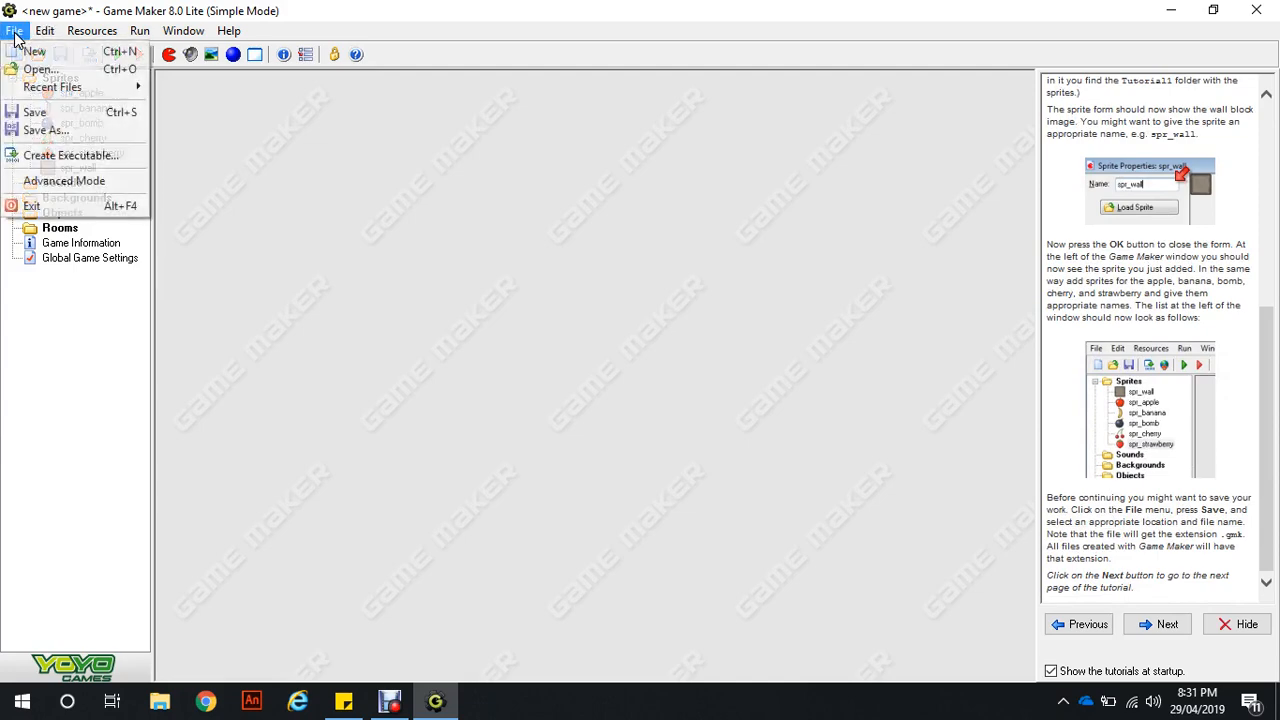
left_click(50, 131)
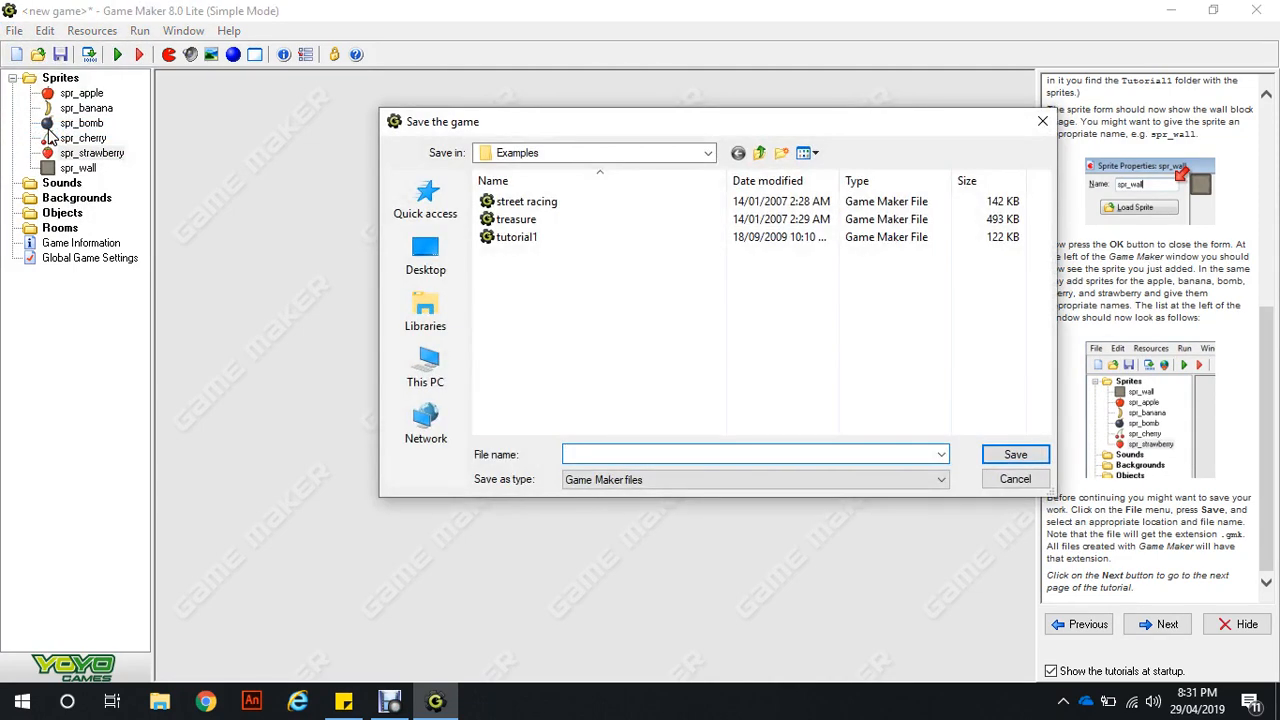
left_click(430, 370)
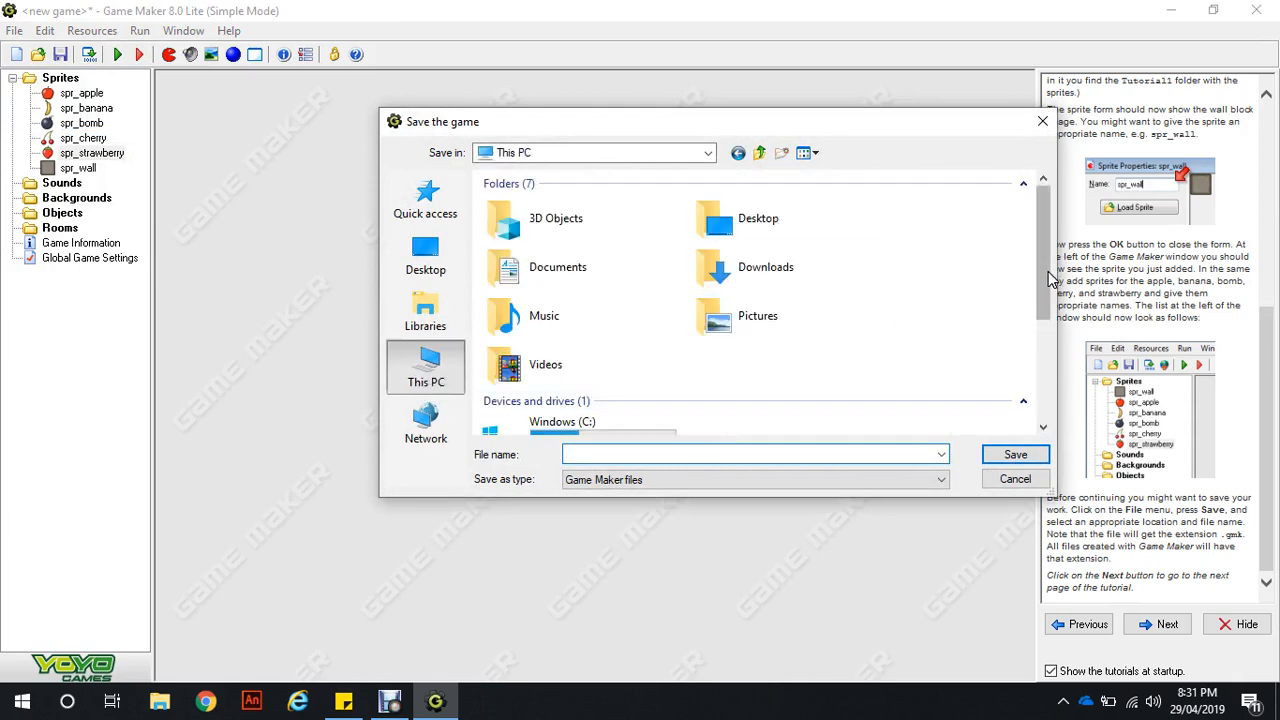
left_click_drag(1048, 271, 1048, 370)
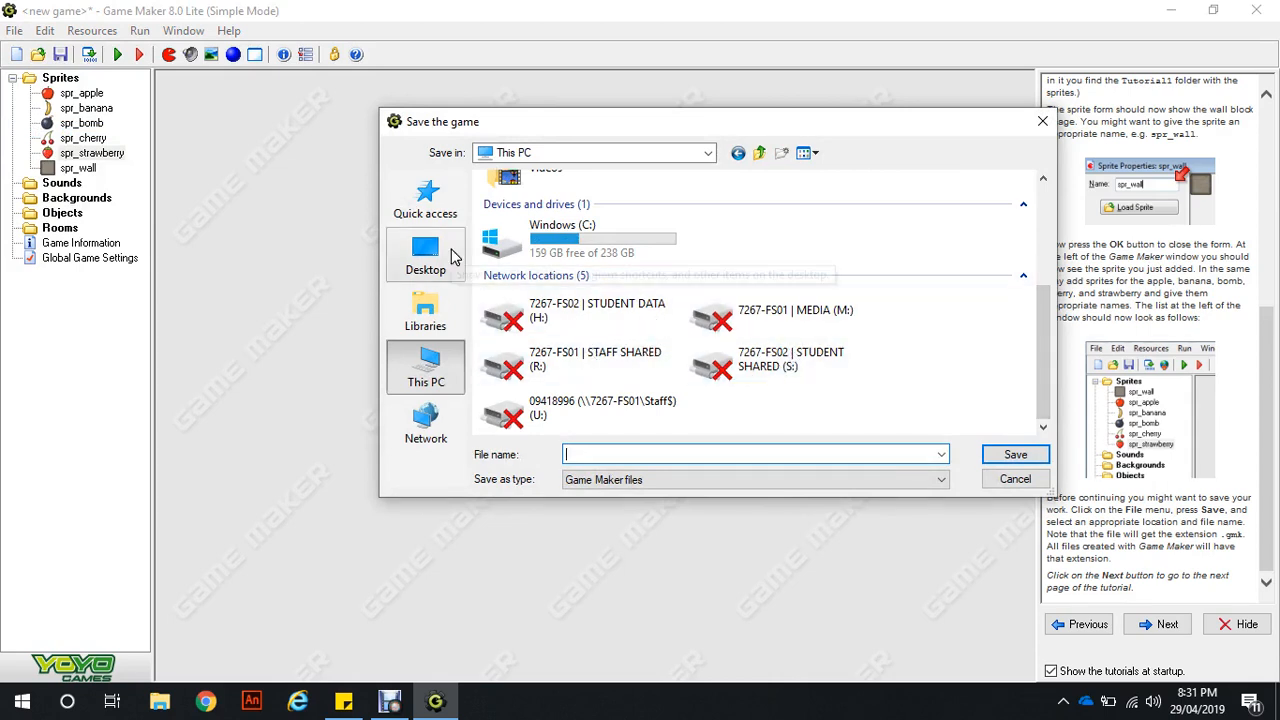
left_click(450, 256)
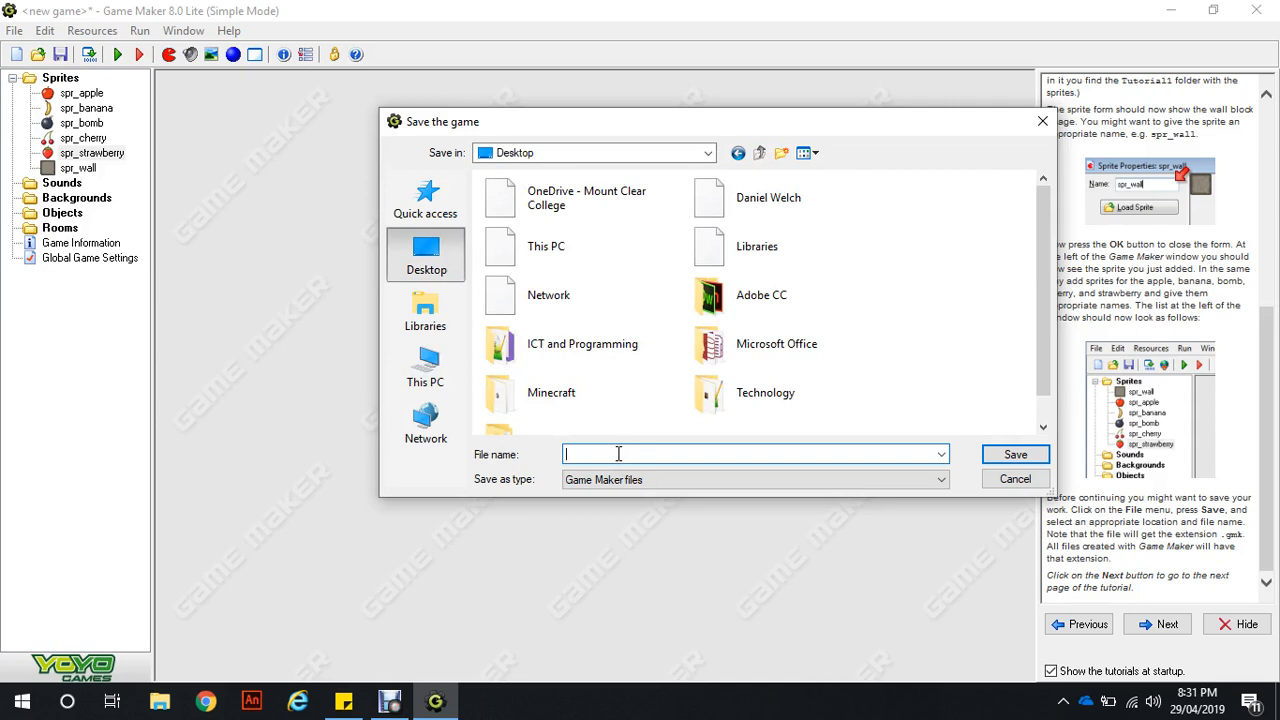
type("My first game")
key("Return")
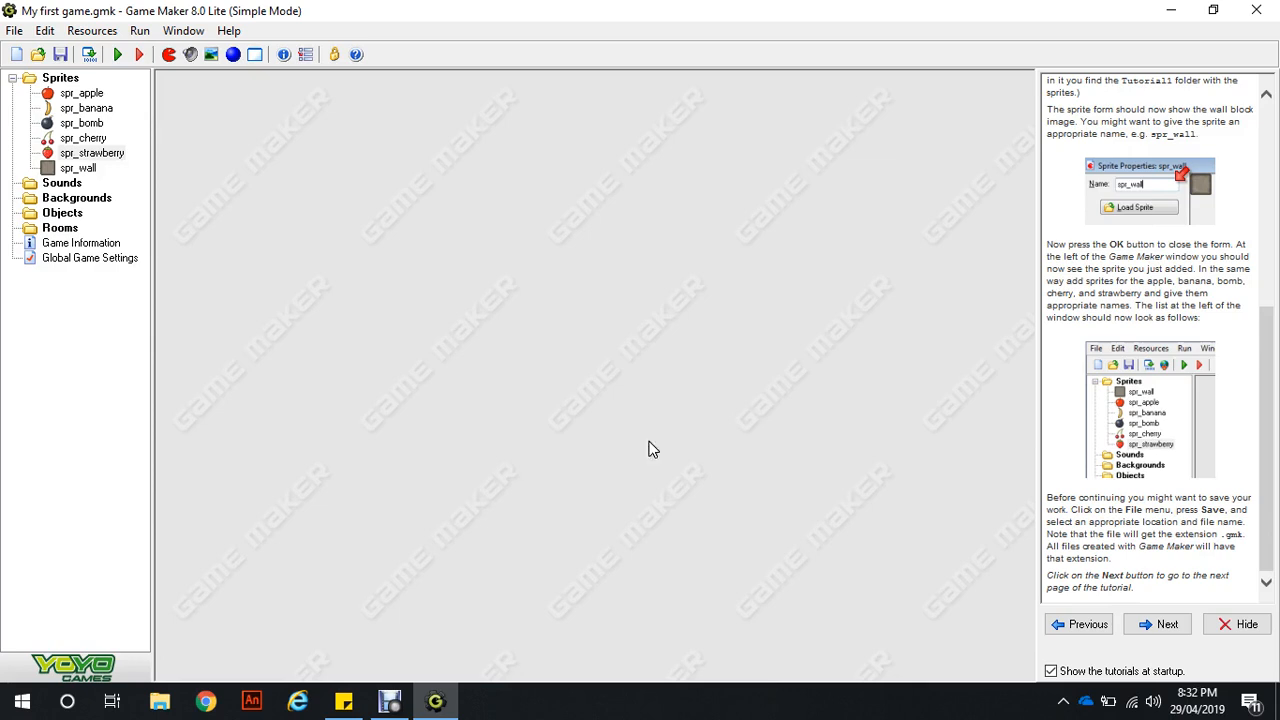
Step: Advance the tutorial to Creating Objects and create an object named obj_apple with the spr_apple sprite
left_click(1148, 628)
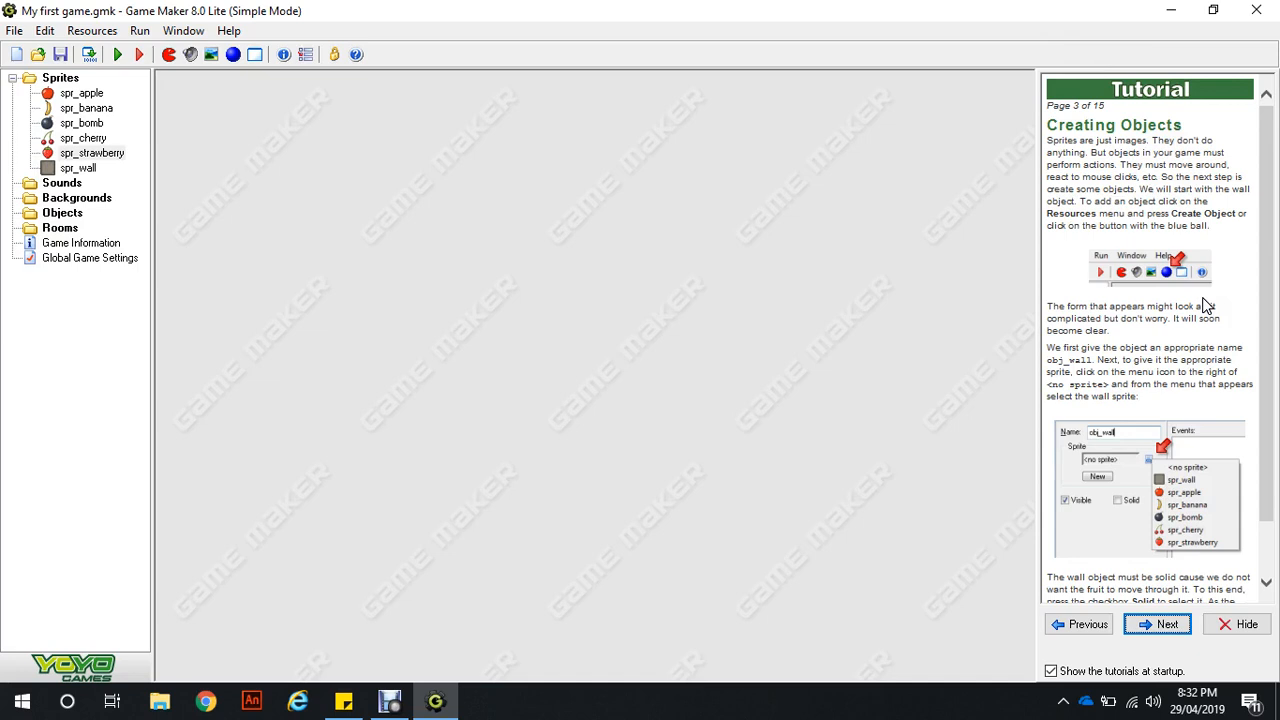
left_click(233, 56)
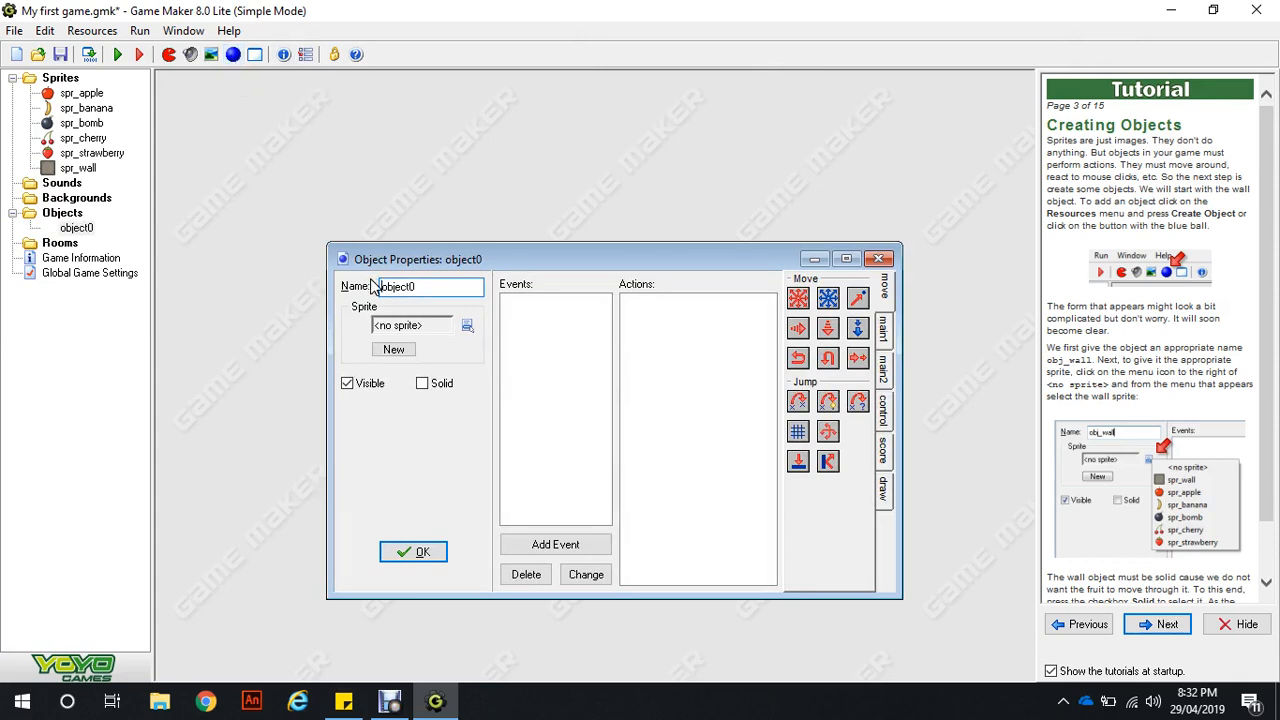
left_click(463, 290)
left_click(467, 328)
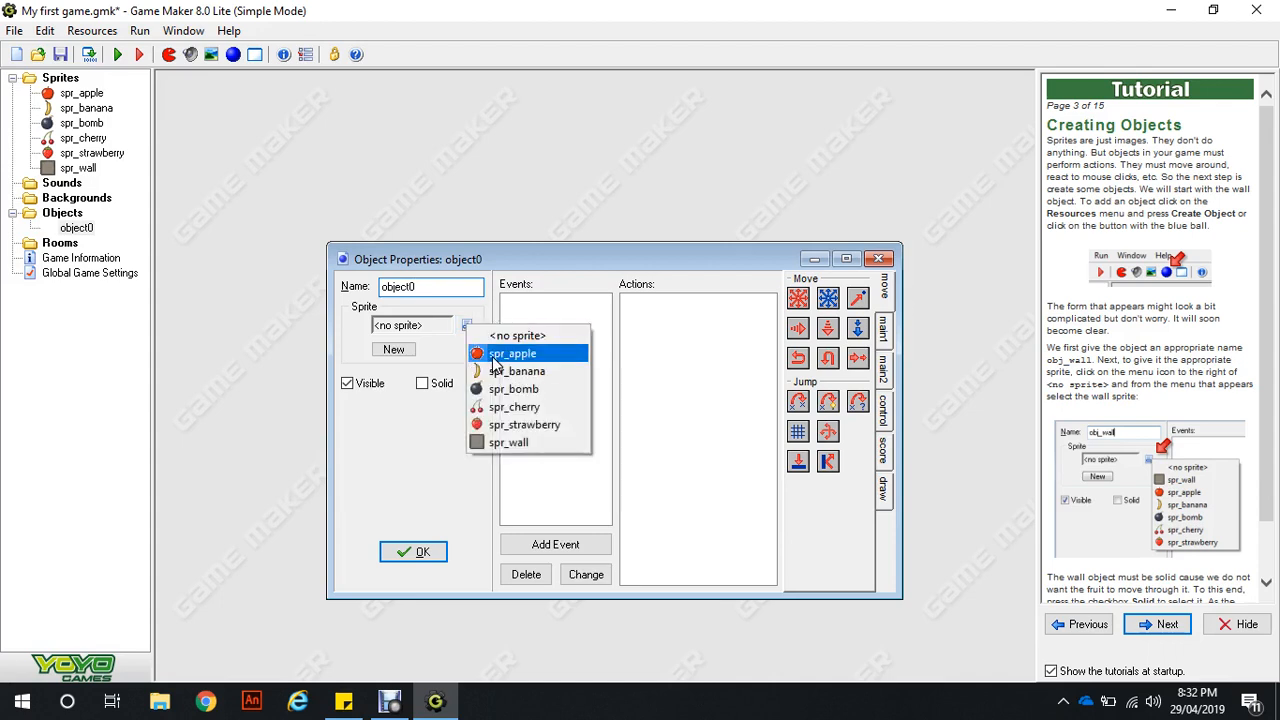
left_click(494, 356)
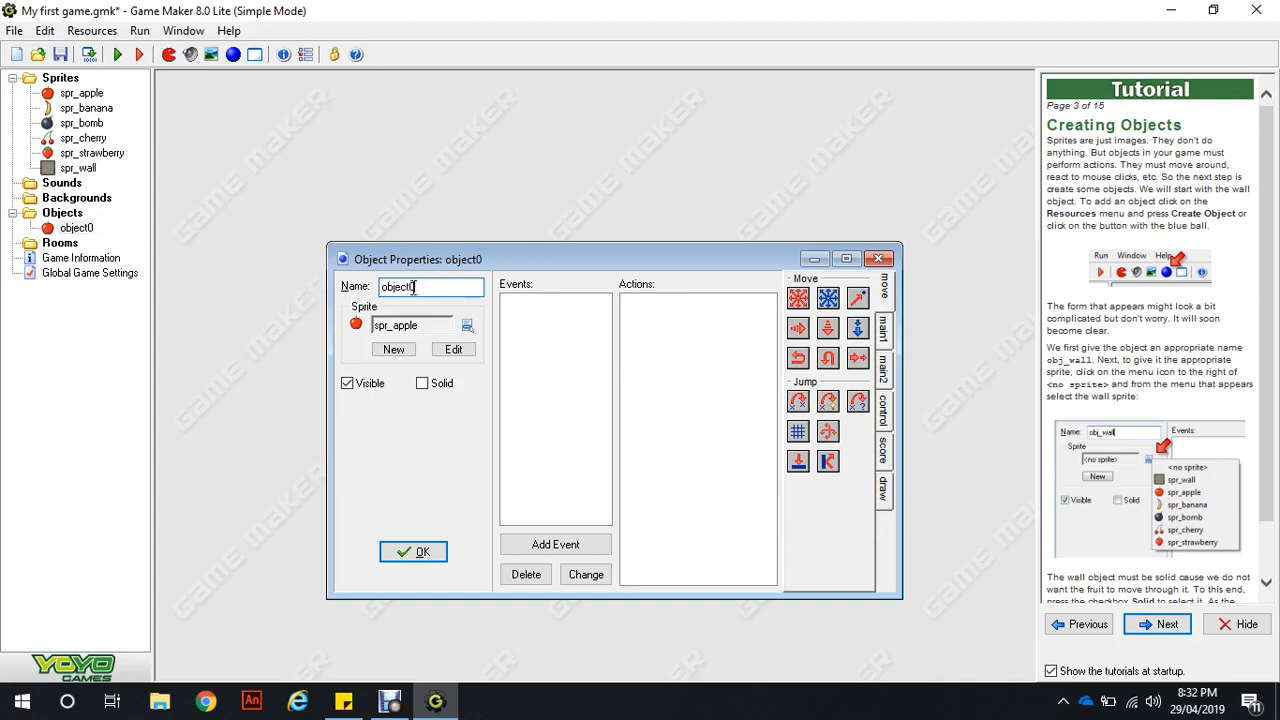
key("BackSpace")
key("BackSpace")
key("BackSpace")
key("BackSpace")
type("_apple")
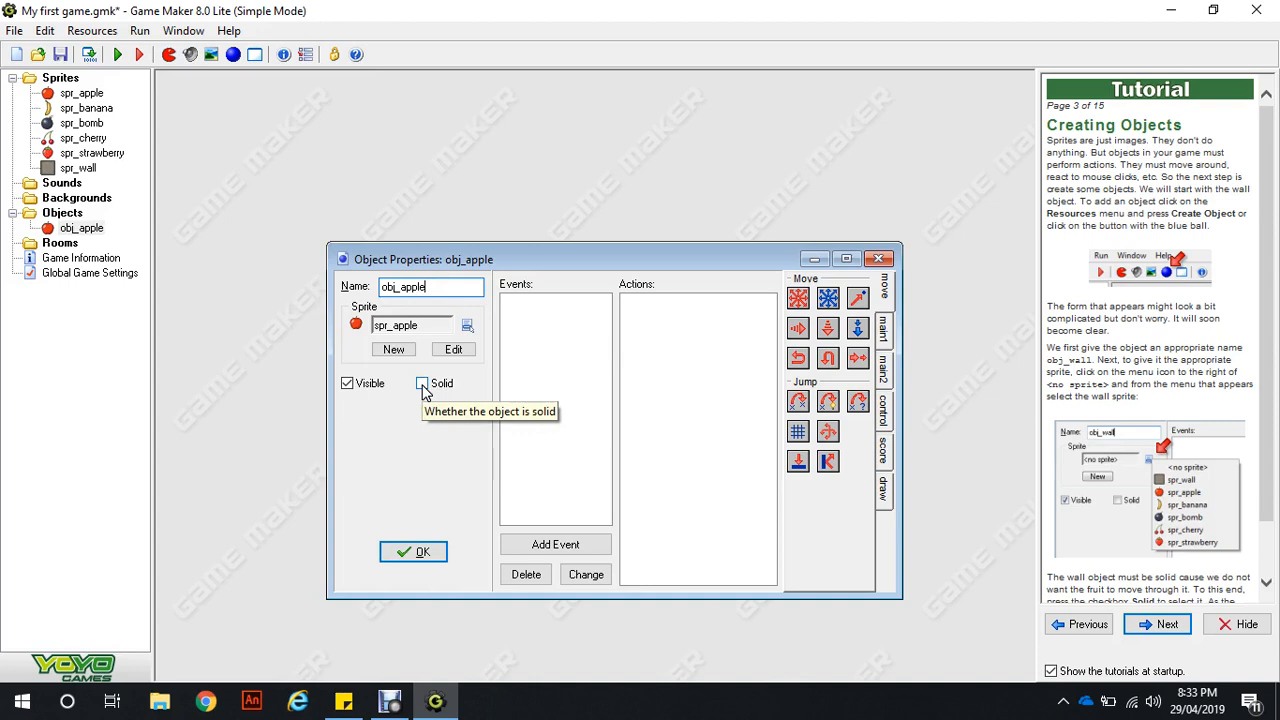
left_click(410, 556)
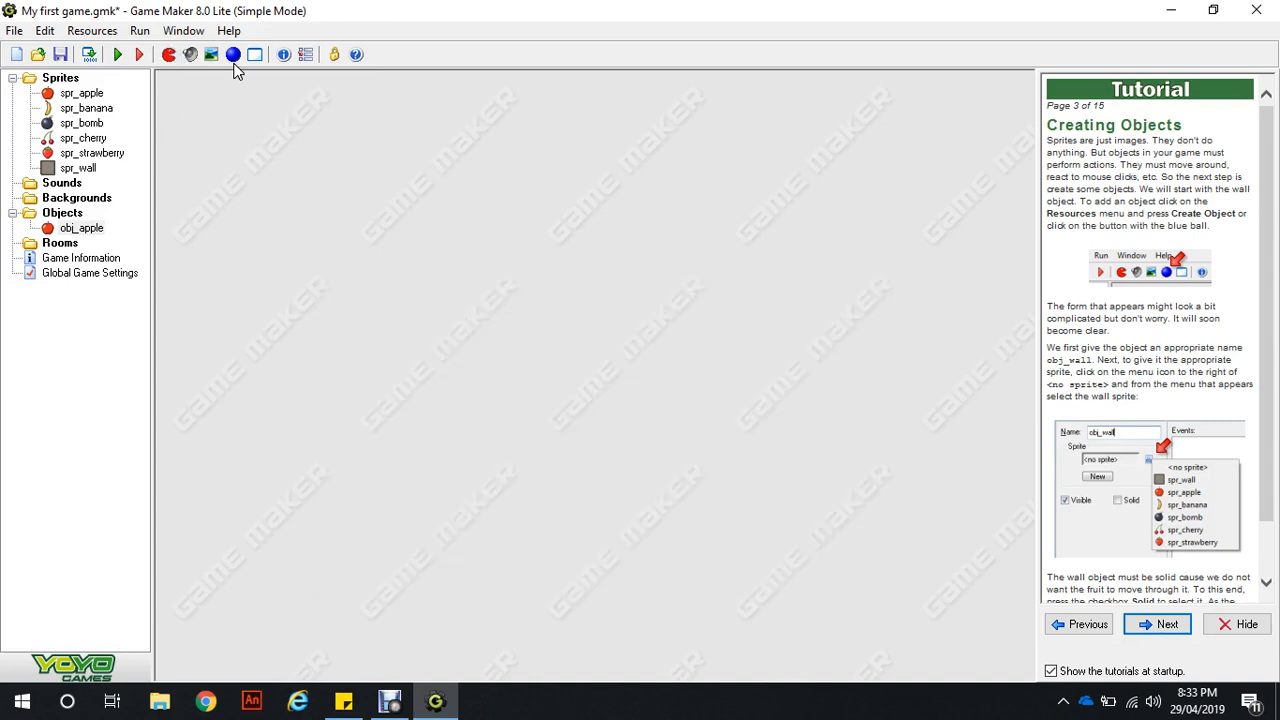
Step: Create an object named obj_banana and assign it the spr_banana sprite
left_click(233, 56)
left_click_drag(441, 311, 418, 328)
key("BackSpace")
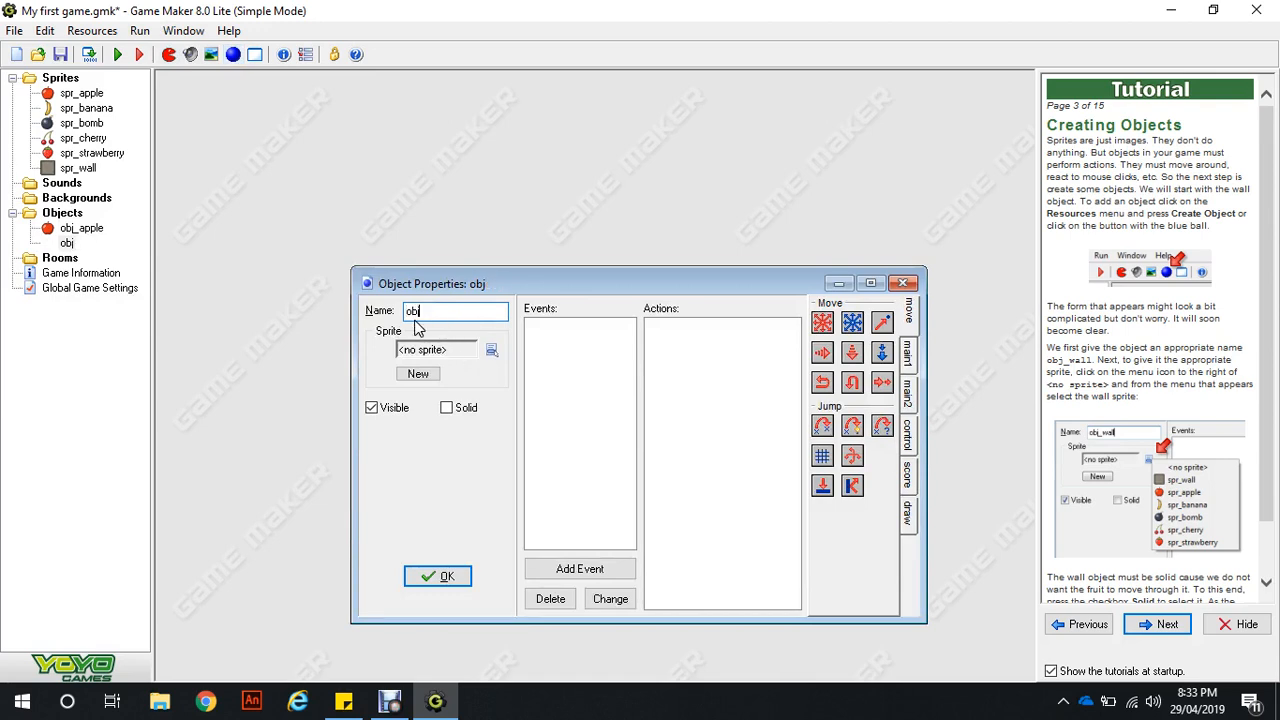
type("_banana")
left_click(493, 351)
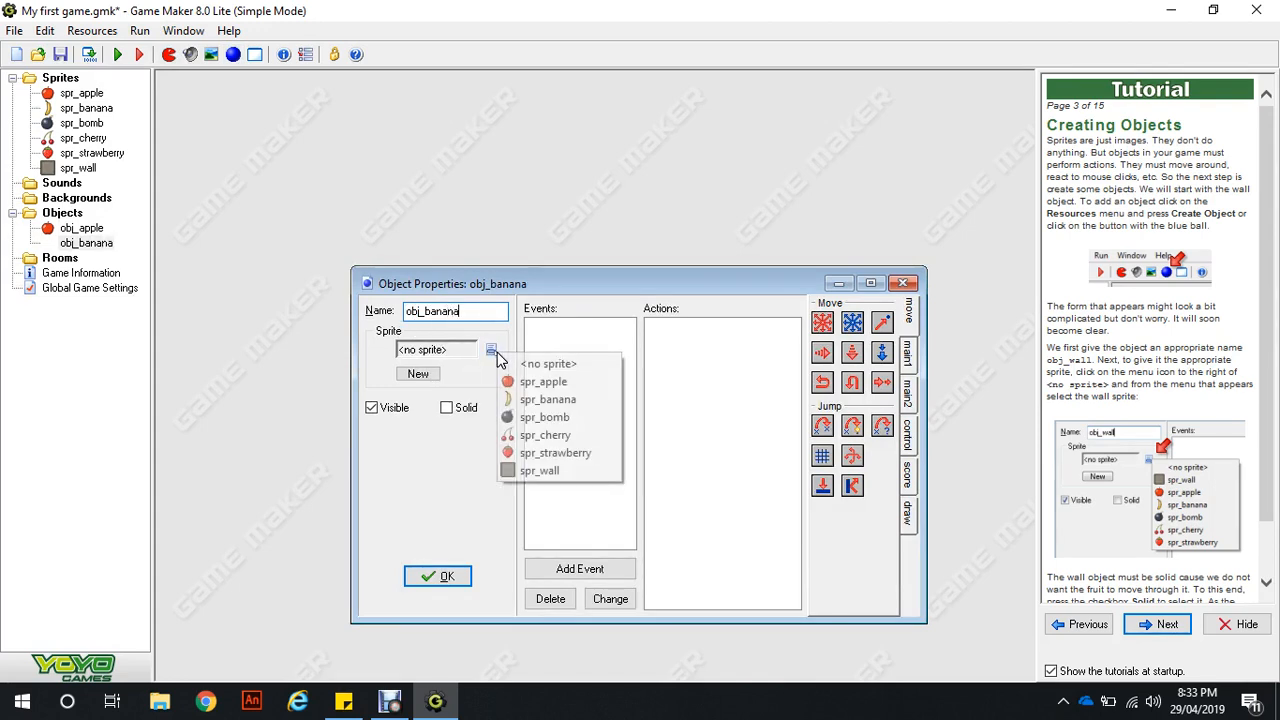
left_click(539, 400)
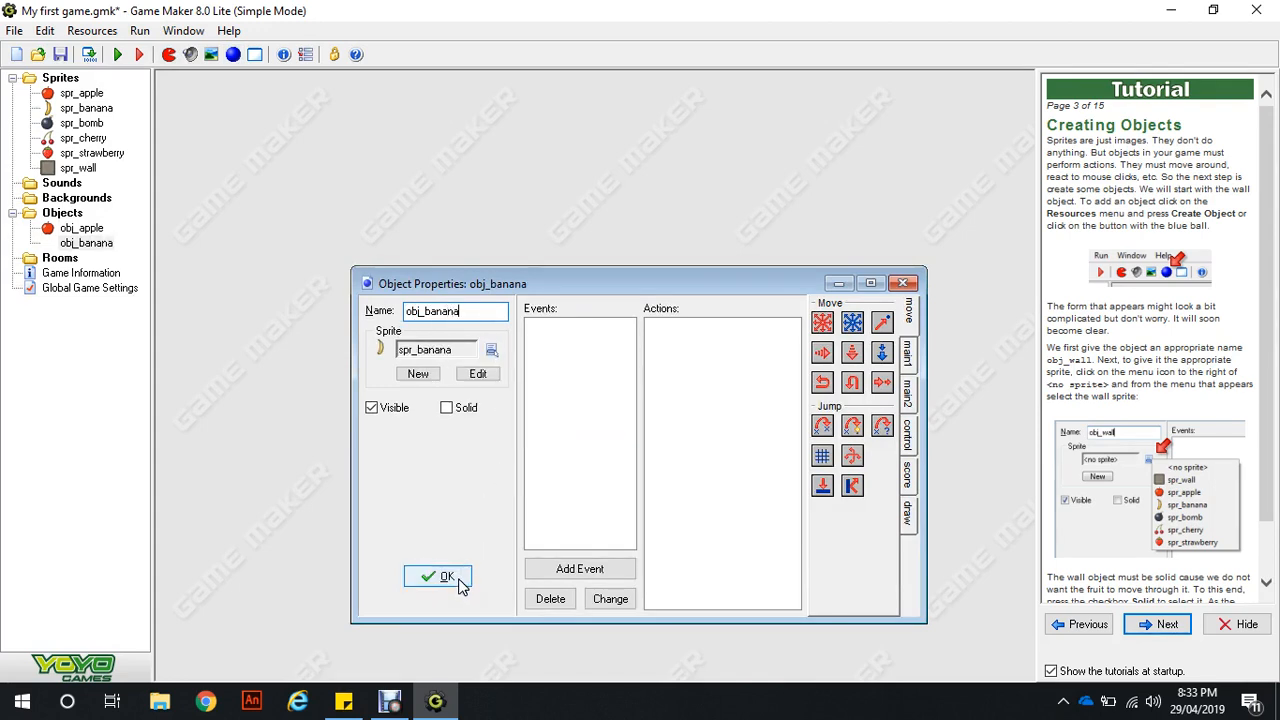
left_click(462, 584)
Step: Create an object that uses the spr_bomb sprite and name it obj_bomb
left_click(233, 56)
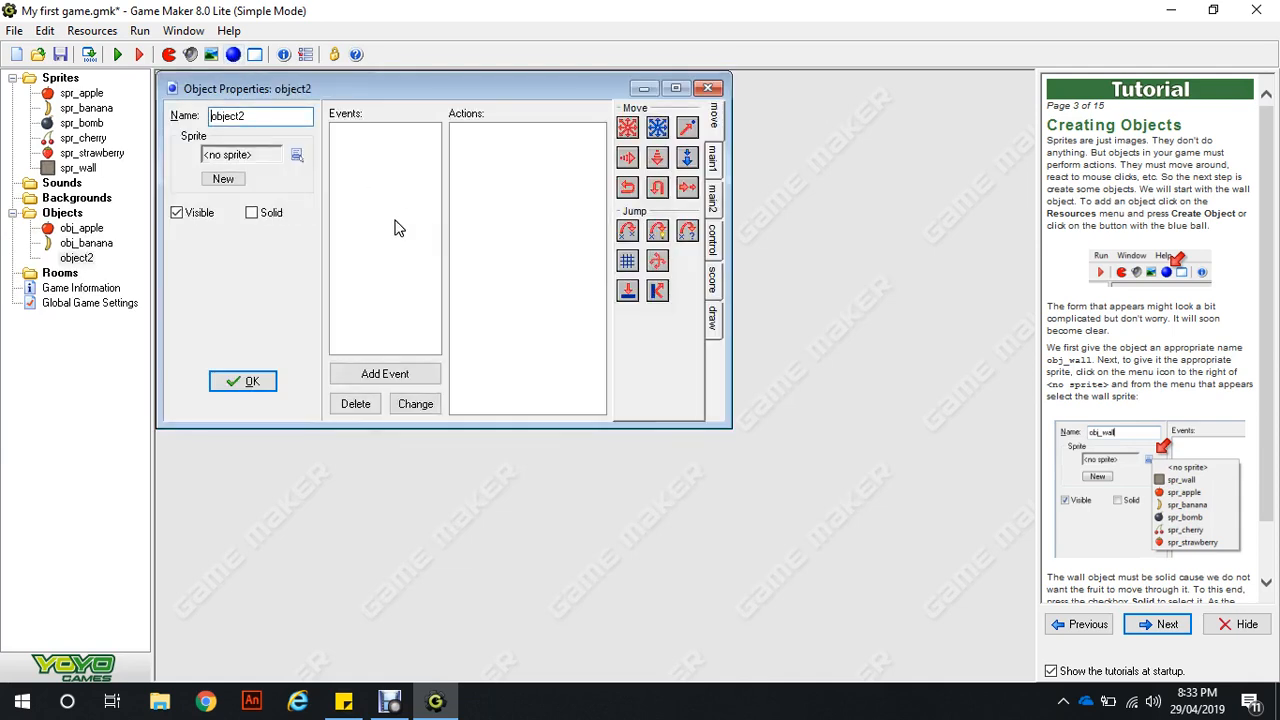
left_click(295, 153)
left_click(343, 217)
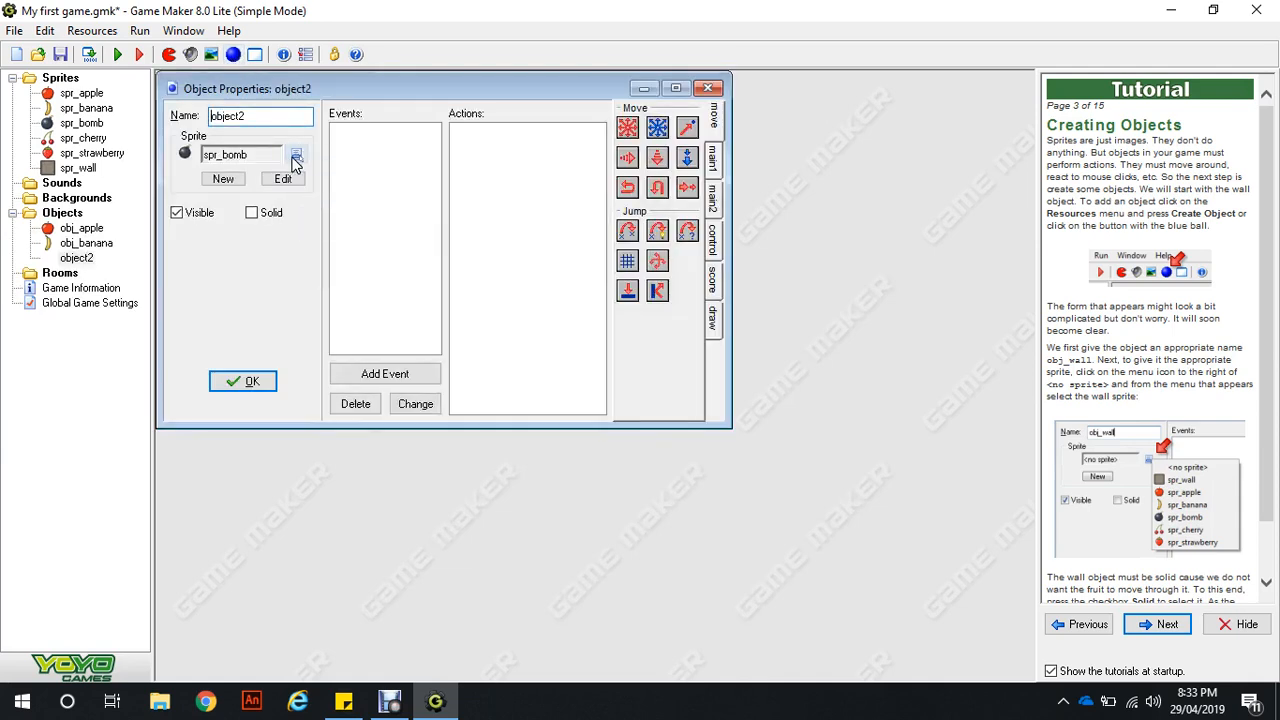
left_click(272, 115)
key("BackSpace")
key("BackSpace")
key("BackSpace")
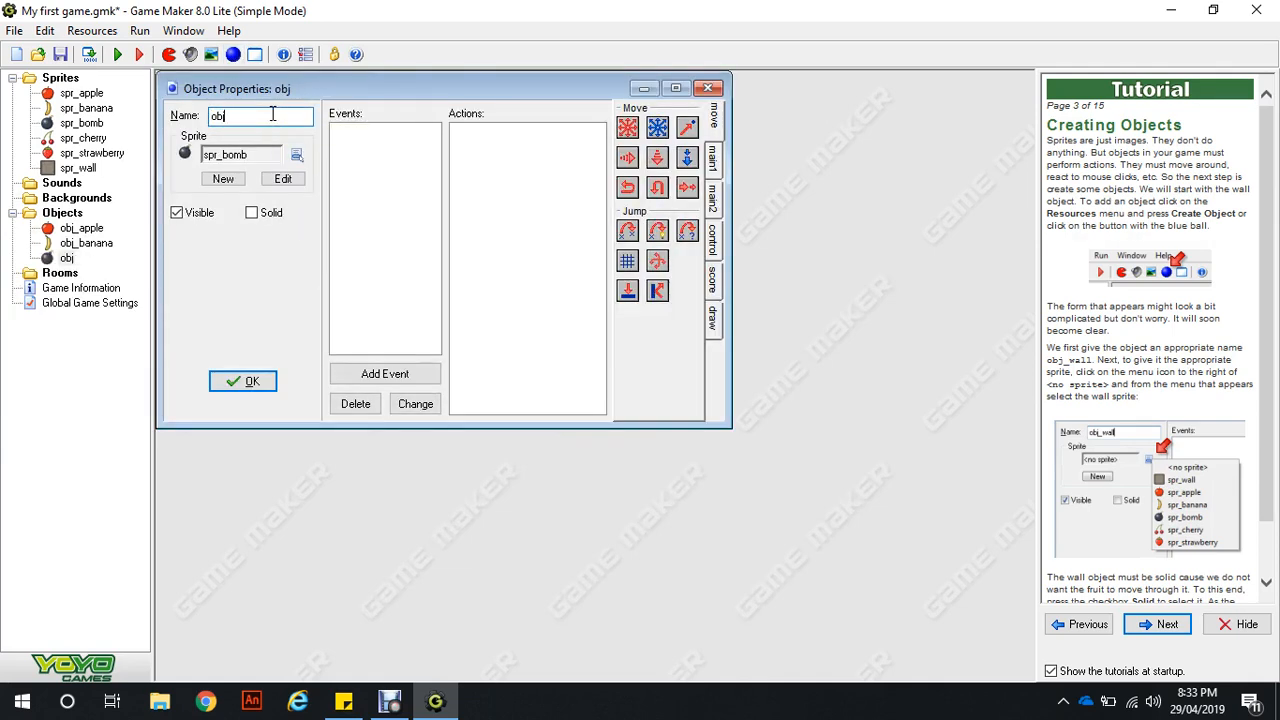
type("_bomb")
key("Return")
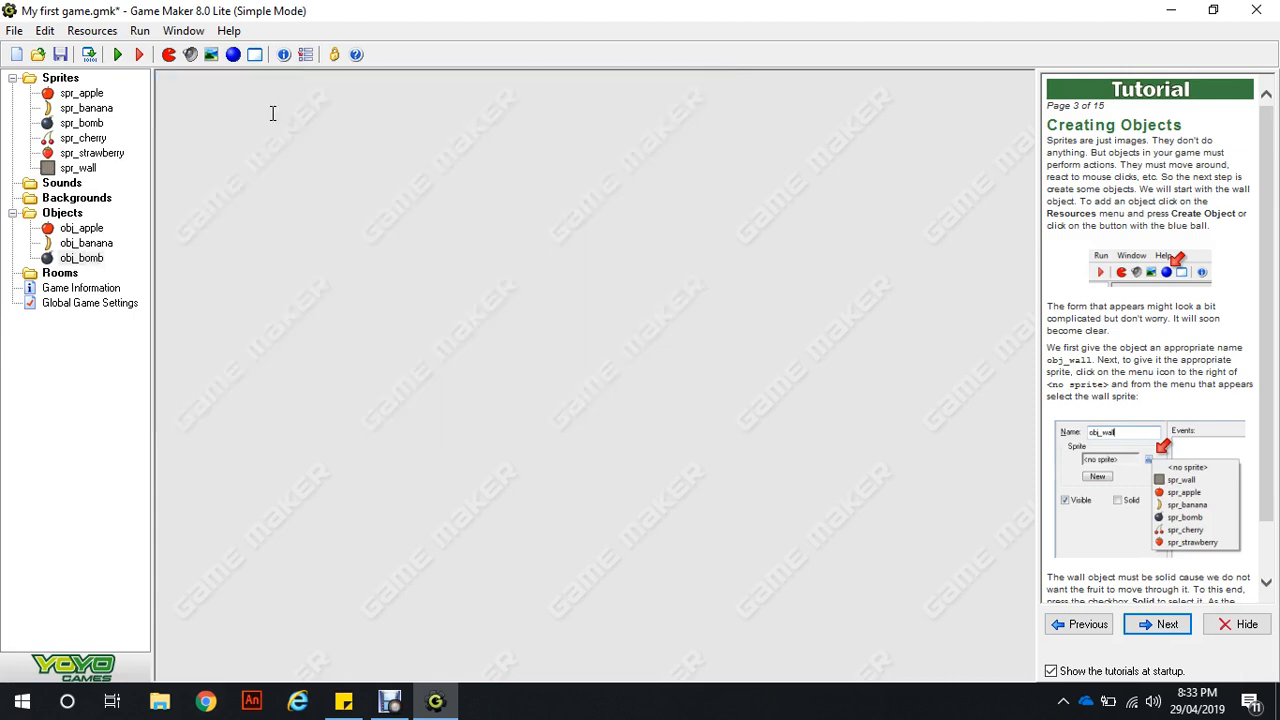
Step: Create an object with the spr_cherry sprite and name it obj_cherry
left_click(233, 55)
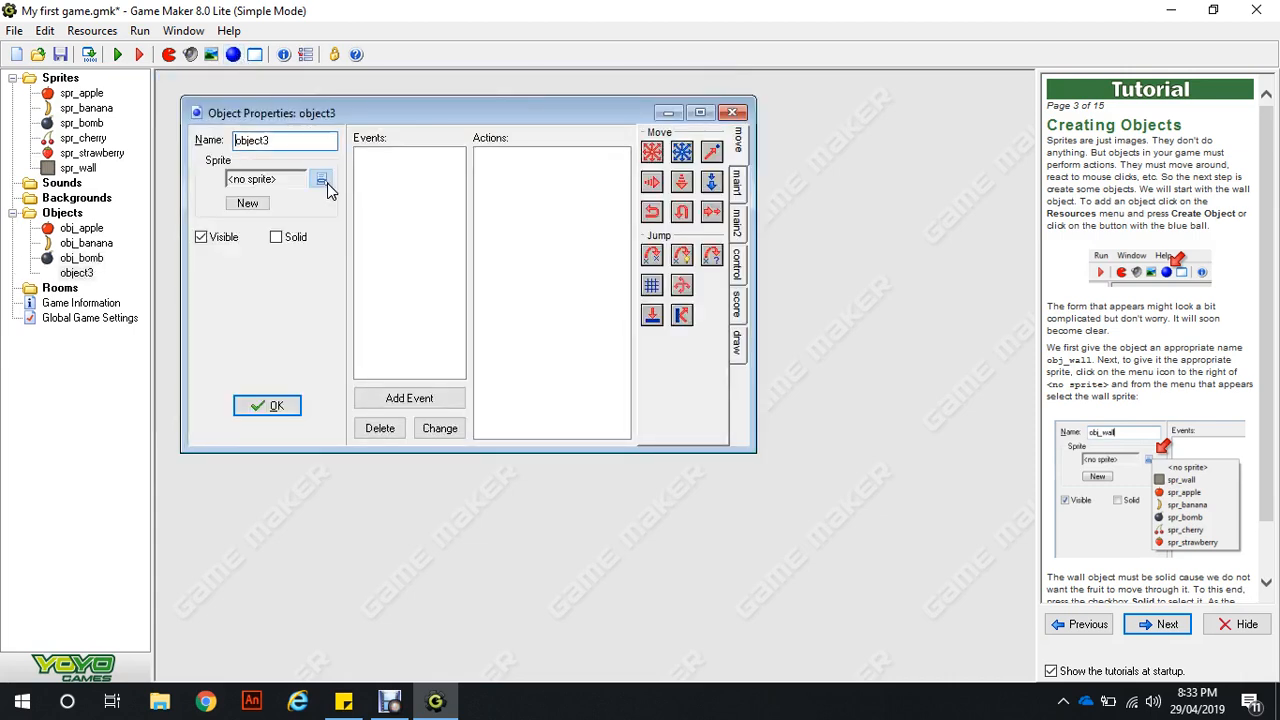
left_click(320, 179)
left_click(366, 267)
left_click(271, 143)
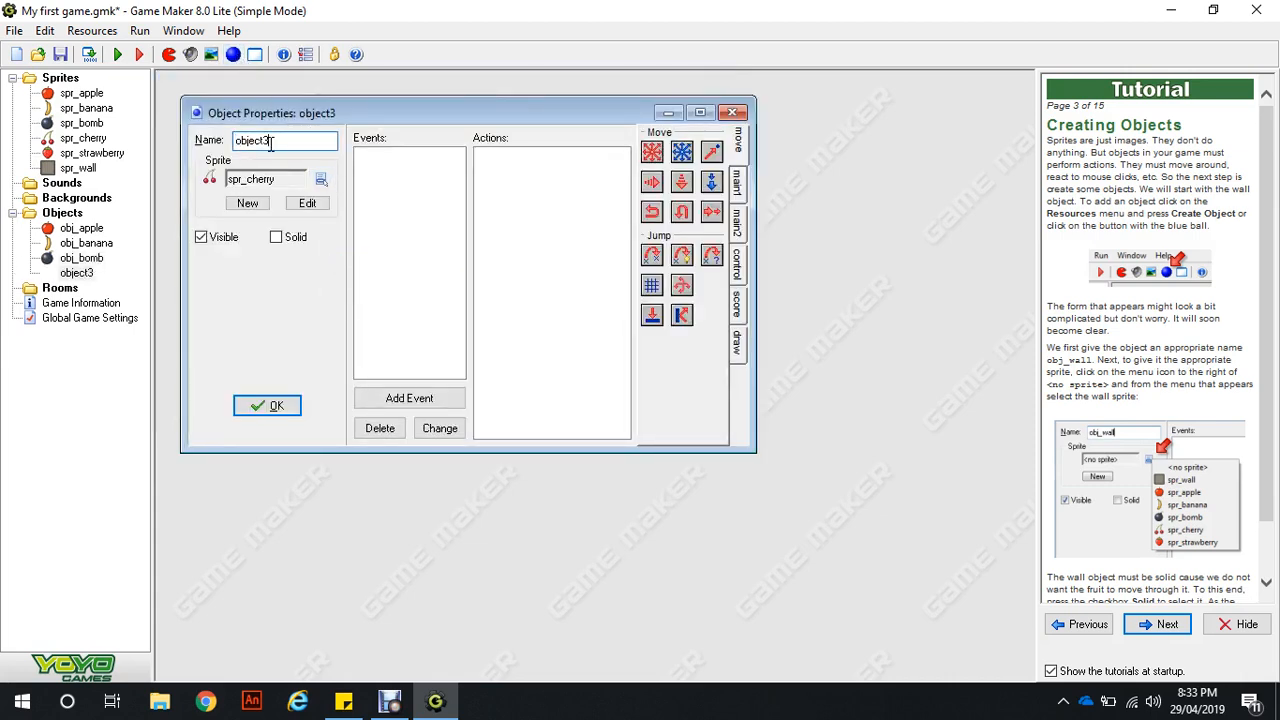
key("BackSpace")
key("BackSpace")
key("BackSpace")
key("BackSpace")
type("_cherry")
key("Return")
Step: Create an object named obj_strawberry that uses the spr_strawberry sprite
left_click(233, 54)
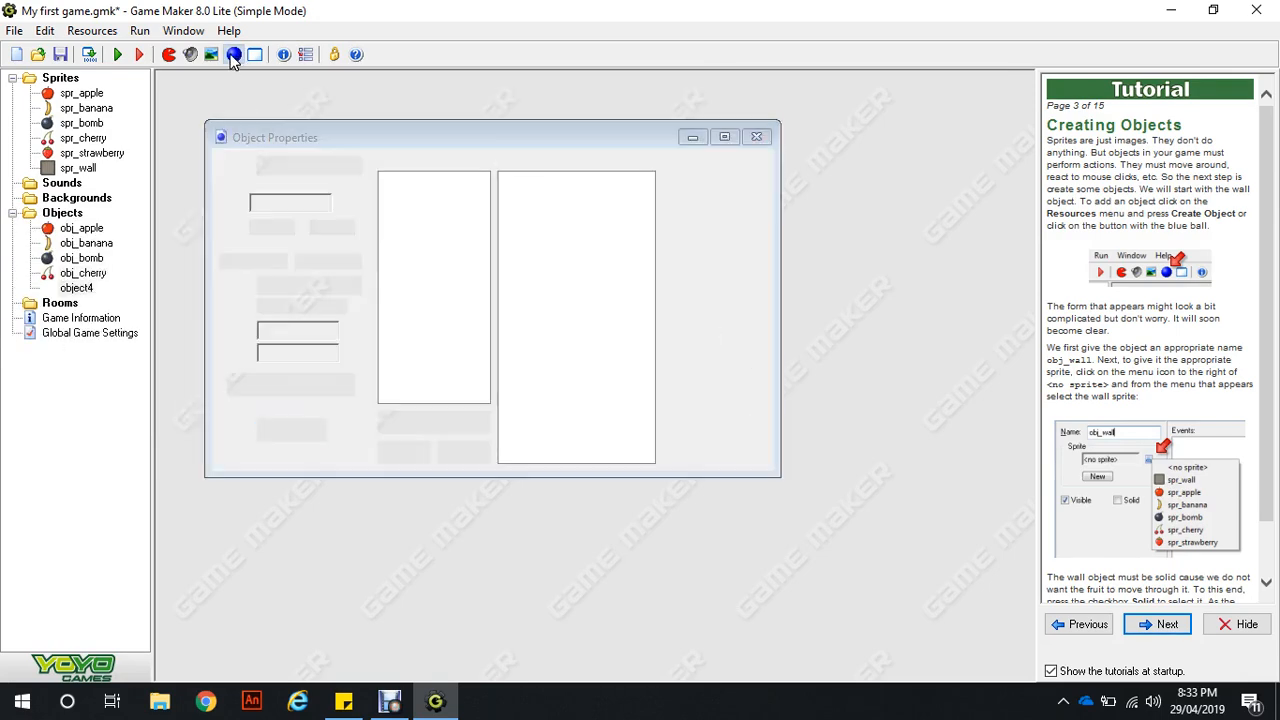
left_click(344, 203)
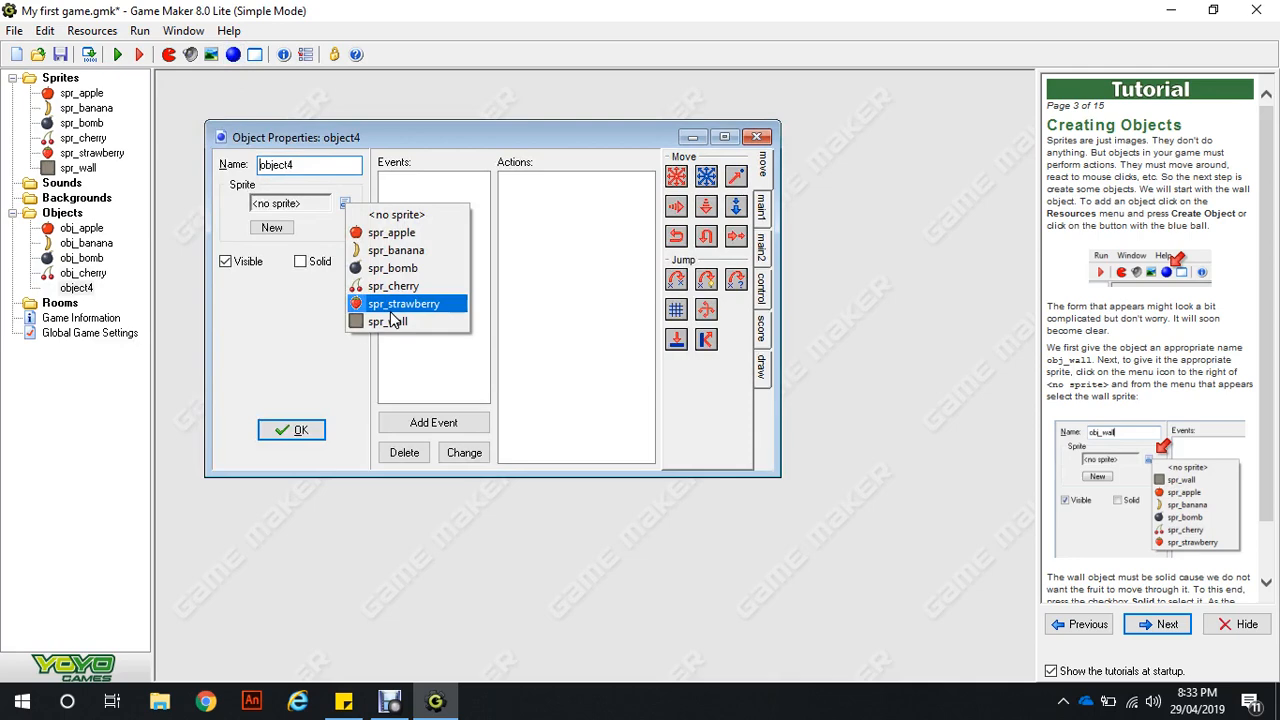
left_click(392, 305)
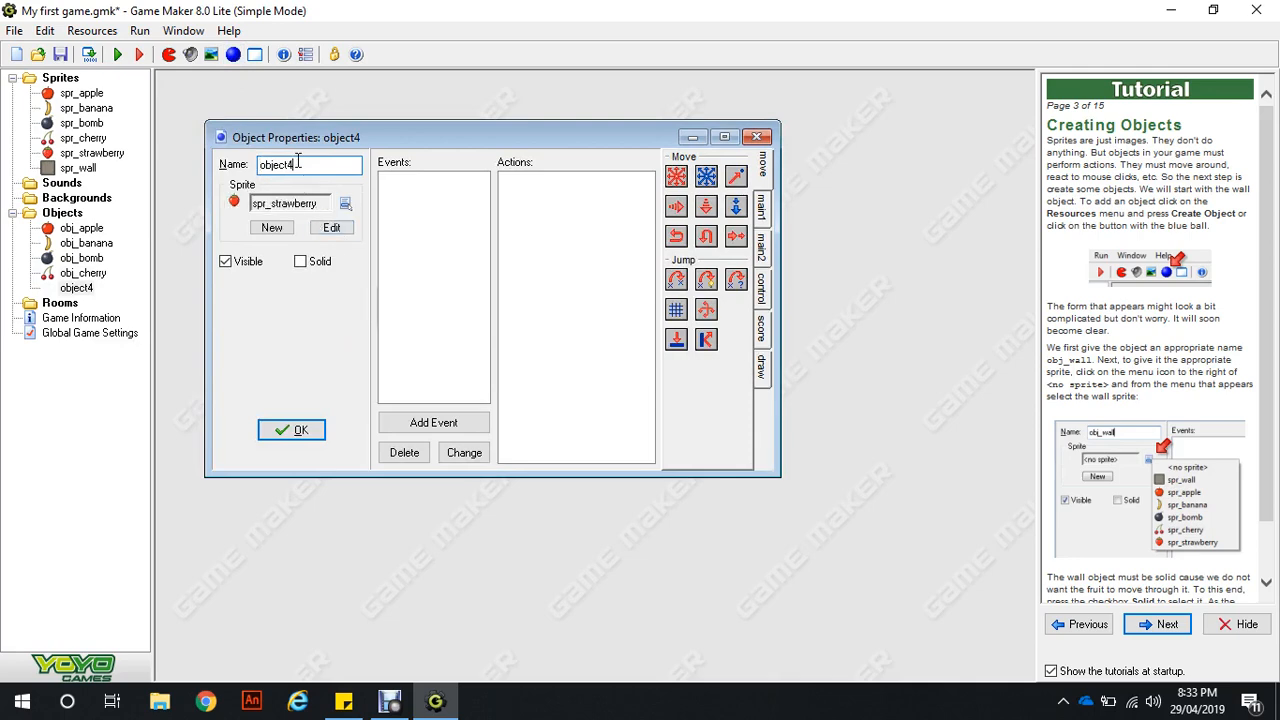
key("BackSpace")
key("BackSpace")
key("BackSpace")
key("BackSpace")
type("_")
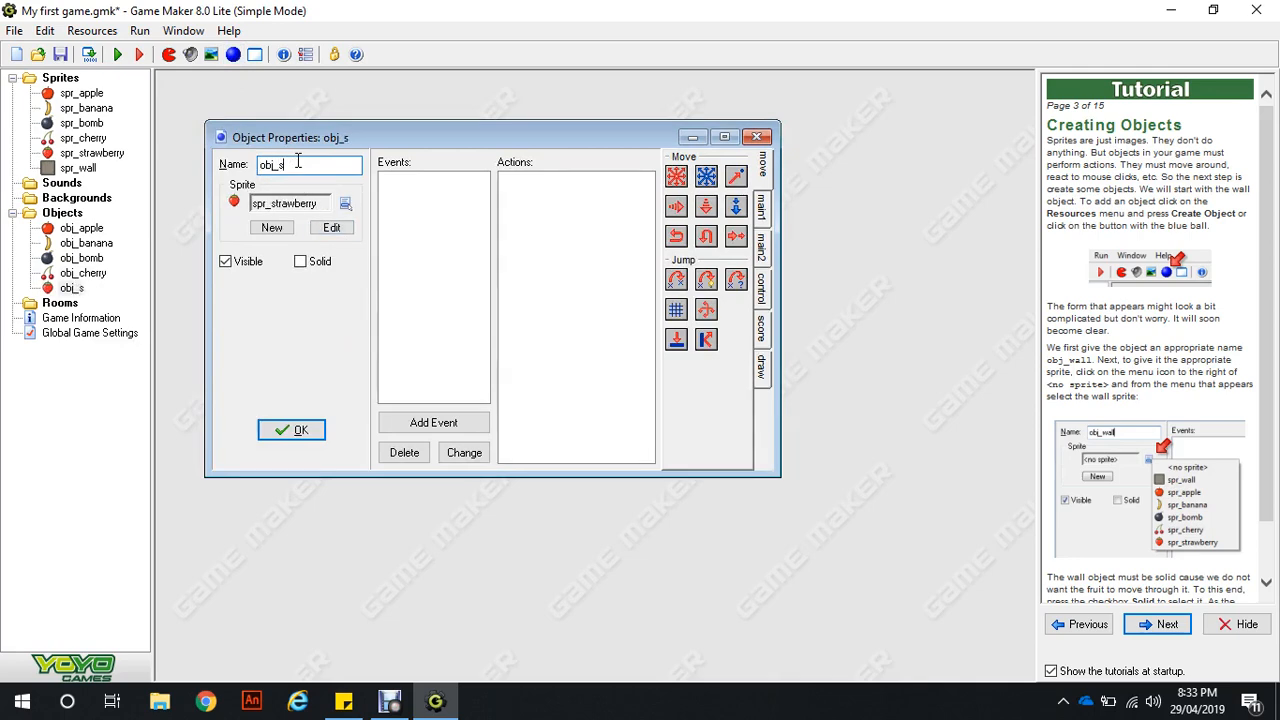
type("strawberry")
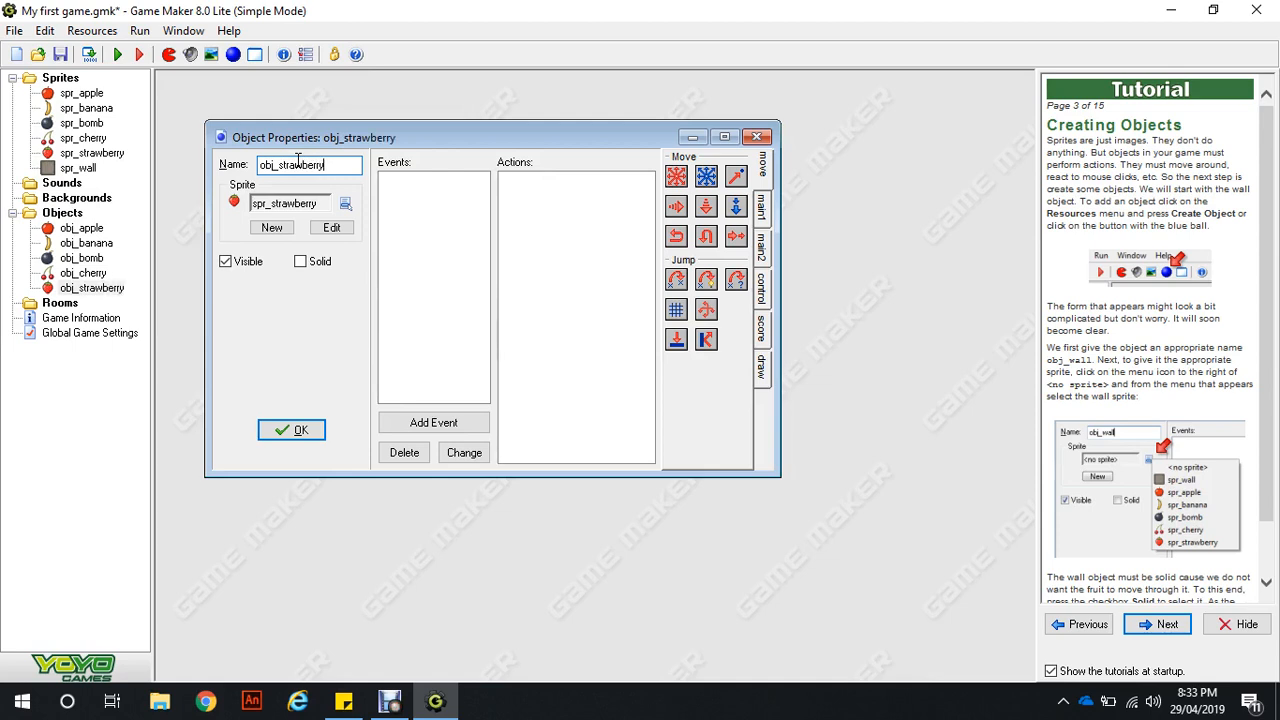
key("Return")
Step: Create a solid object named obj_wall with the spr_wall sprite
left_click(234, 55)
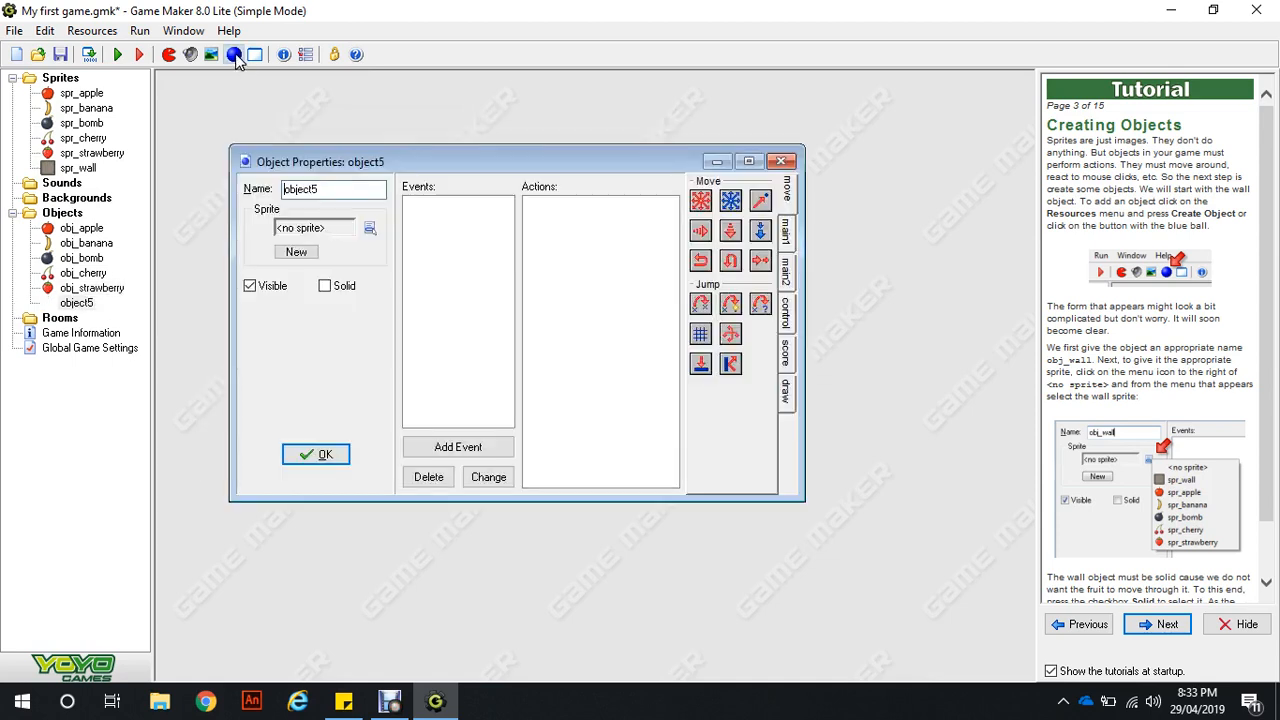
left_click(369, 228)
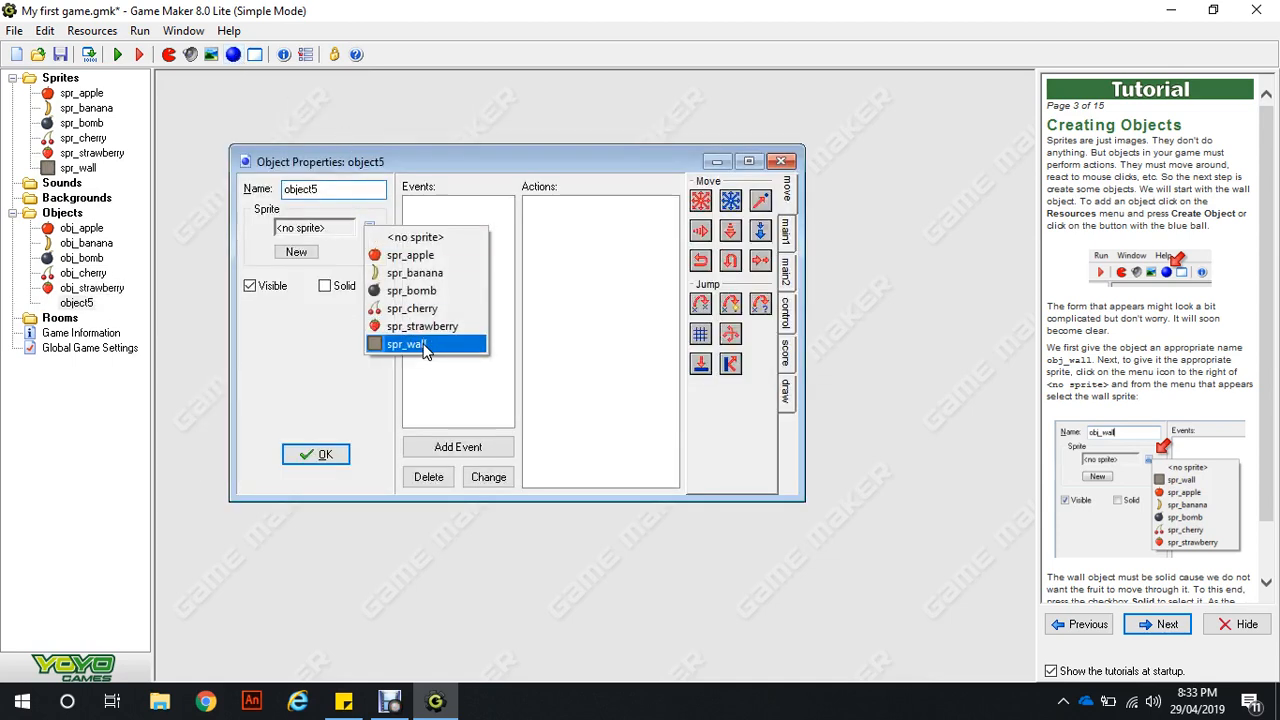
left_click(424, 346)
key("BackSpace")
key("BackSpace")
key("BackSpace")
key("BackSpace")
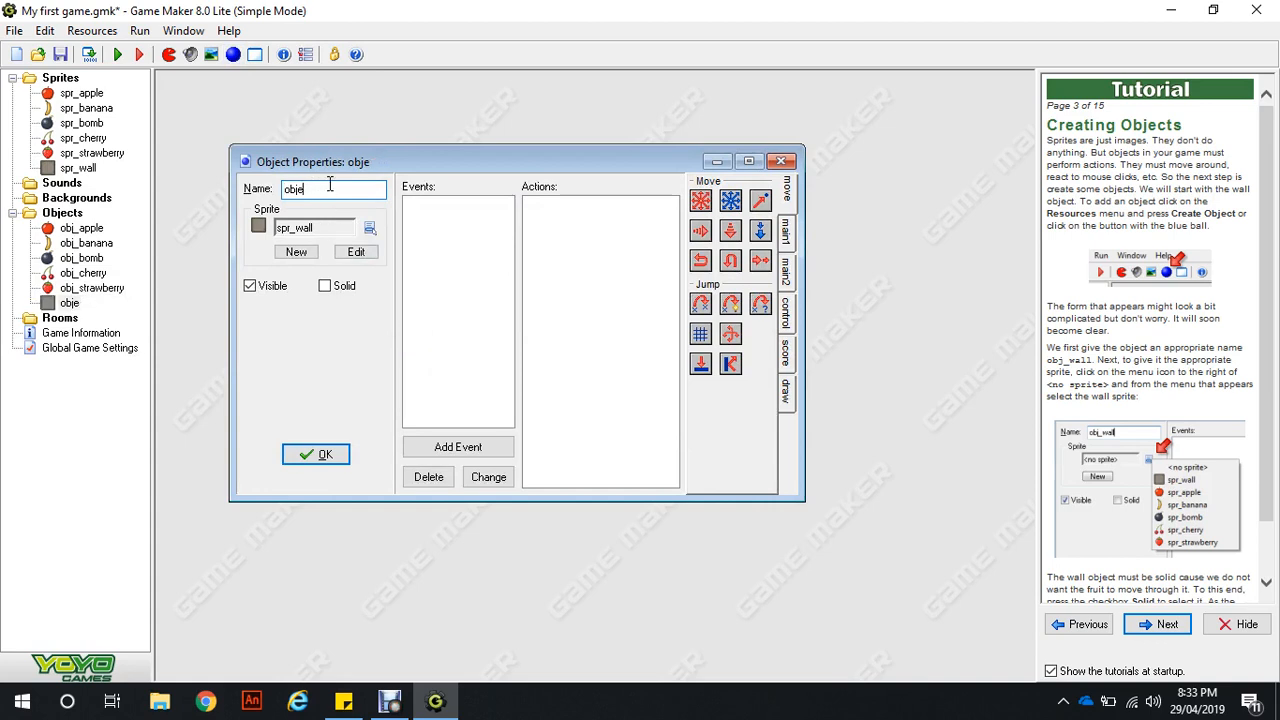
type("_wall")
left_click(326, 287)
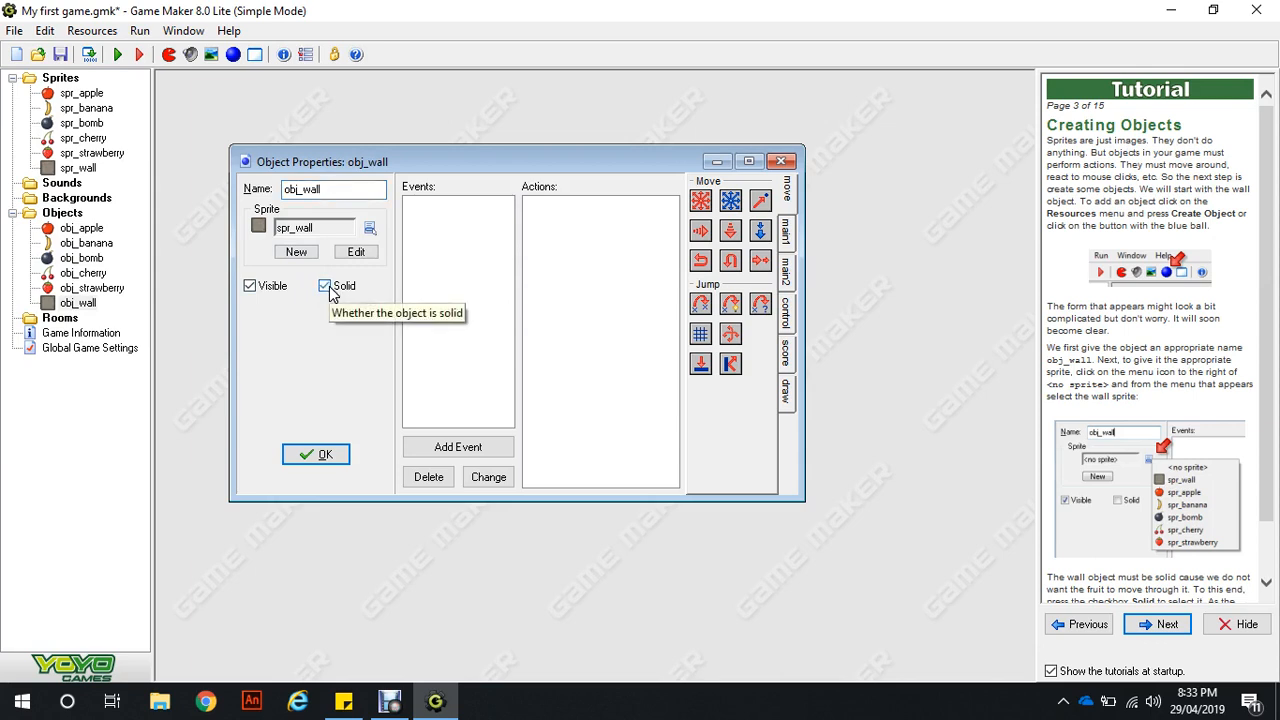
left_click(318, 456)
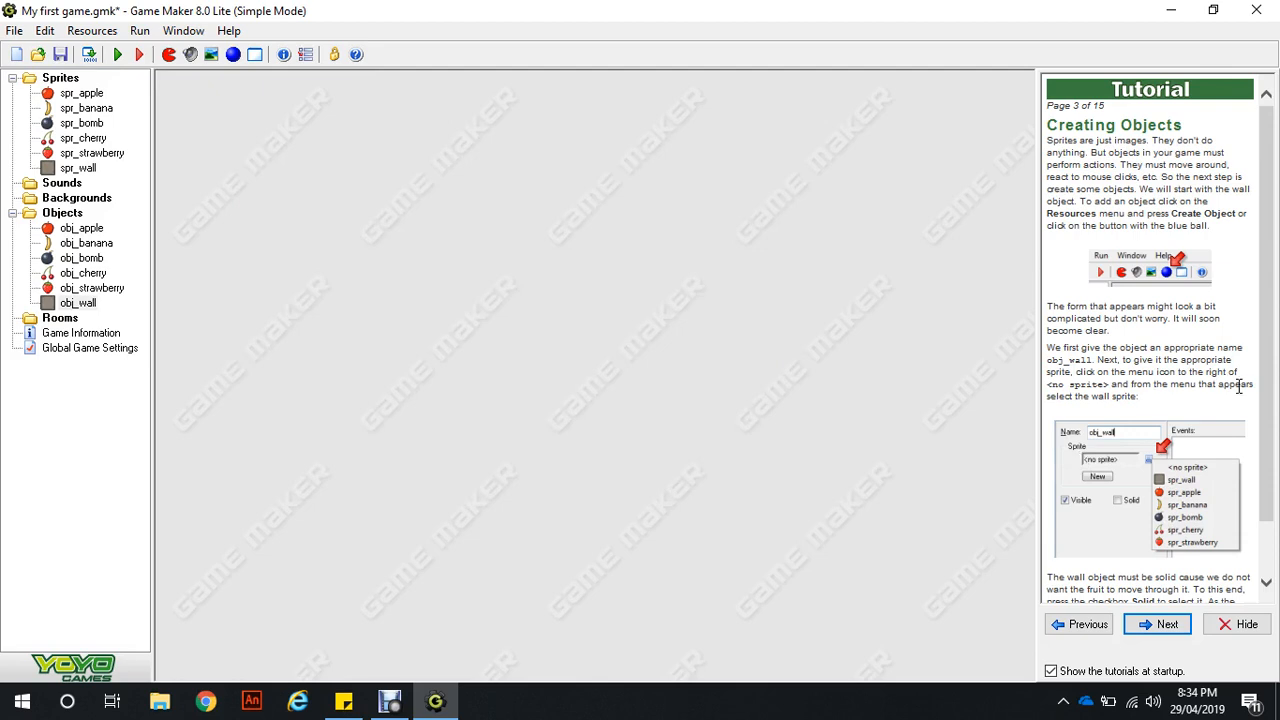
Step: Save the game and advance the tutorial to The Apple Object page
left_click_drag(1266, 399, 1266, 448)
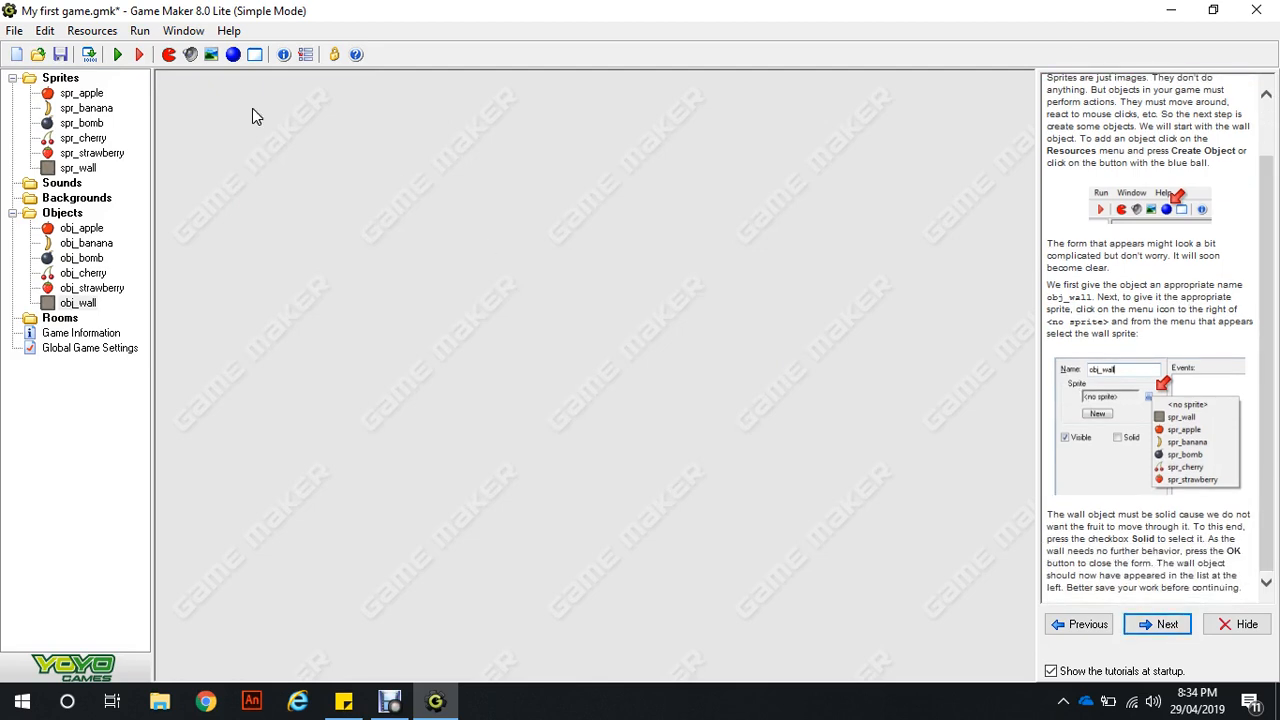
left_click(60, 58)
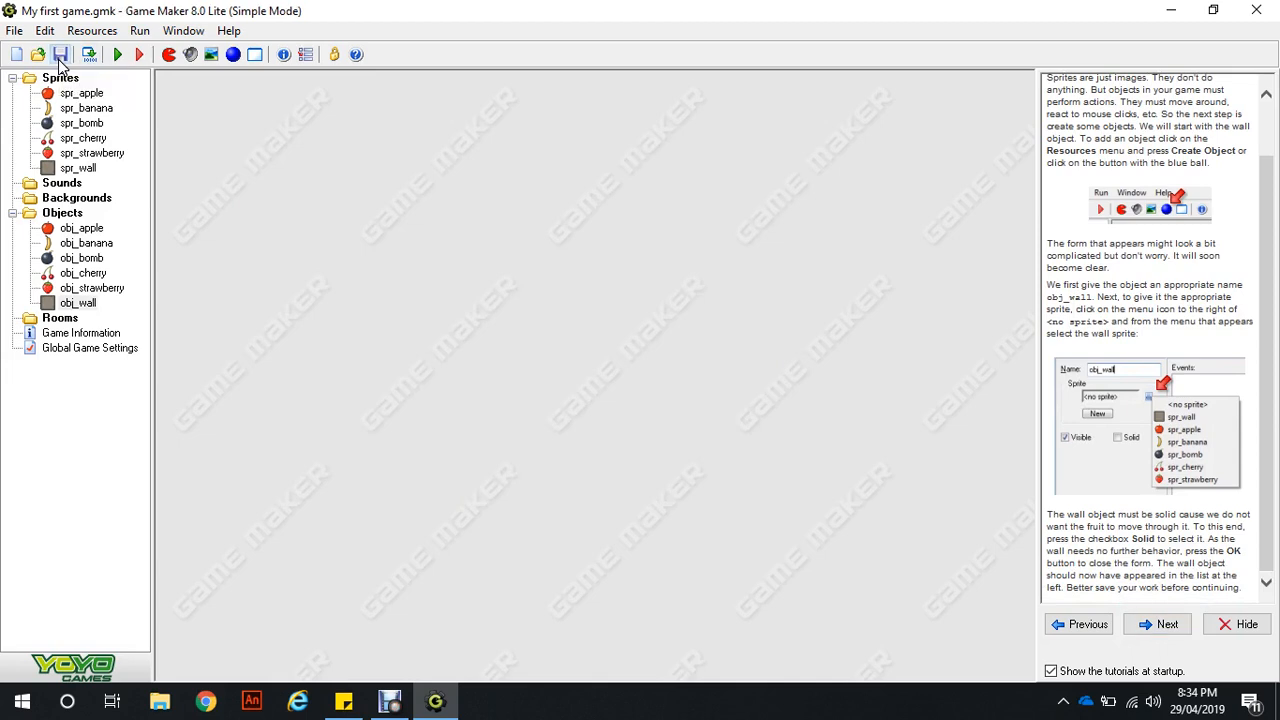
left_click(1167, 626)
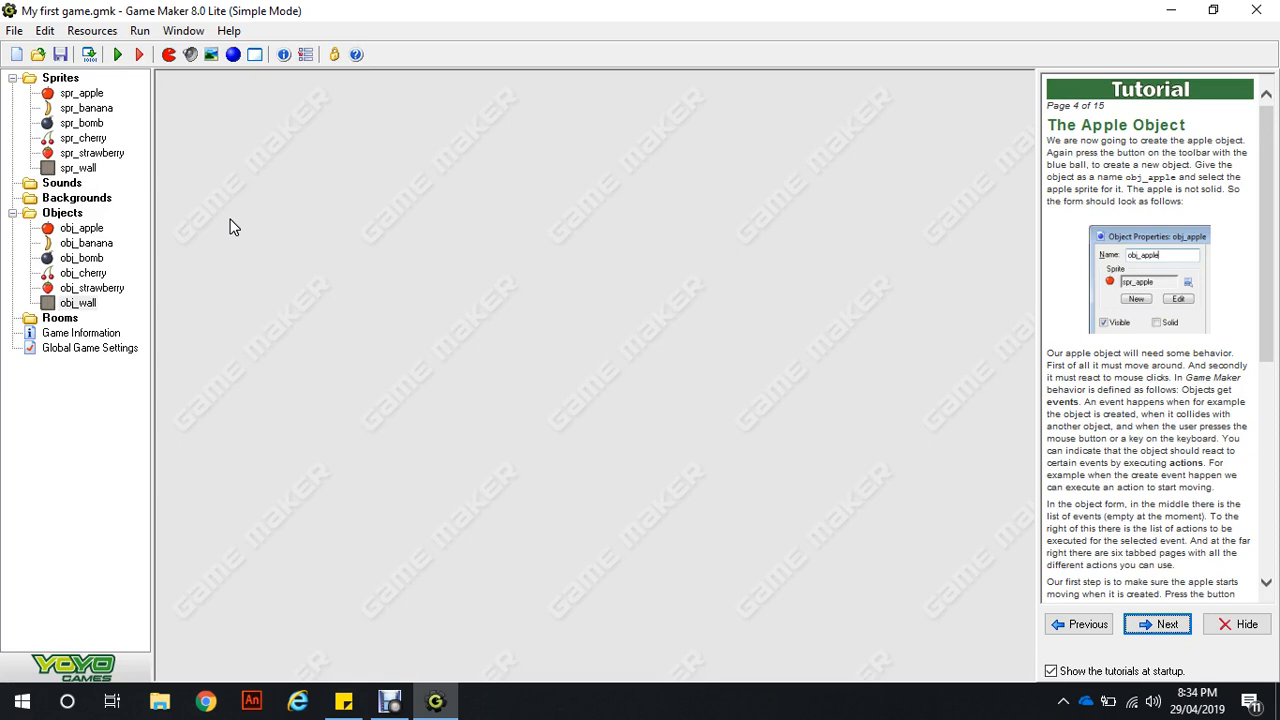
Step: Open the properties of obj_apple and add a Create event to it
double_click(82, 229)
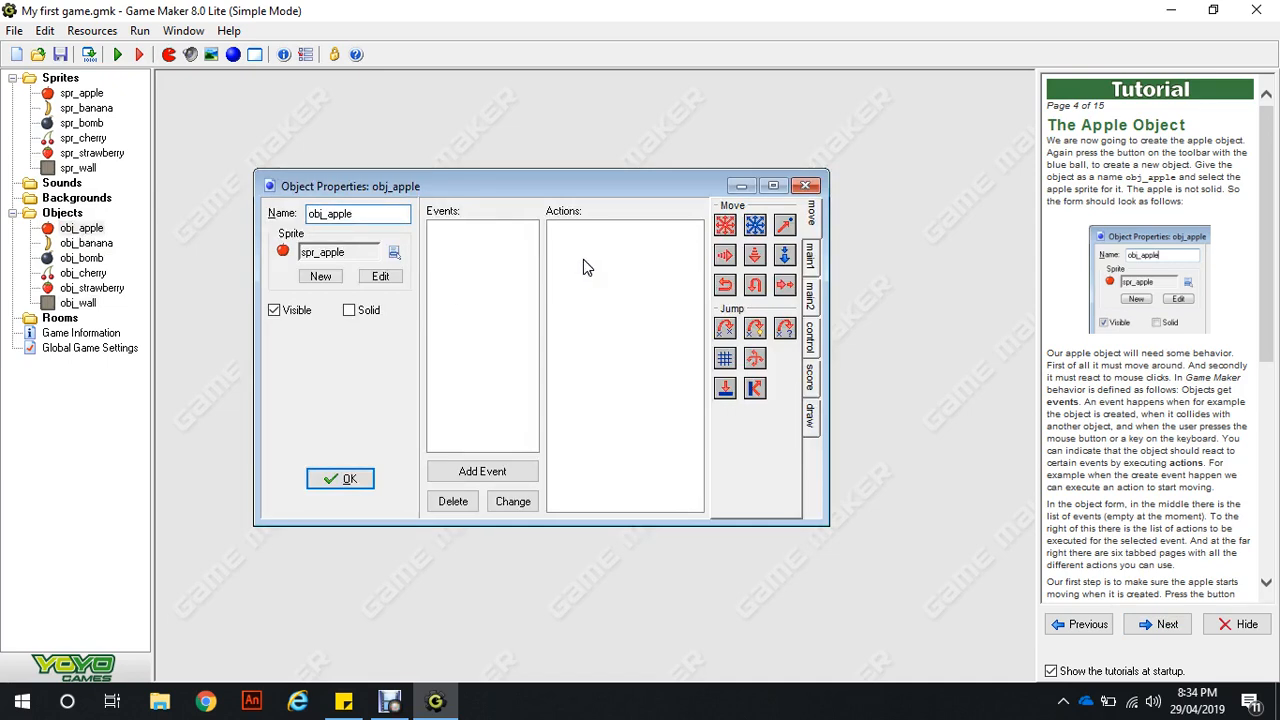
left_click(486, 471)
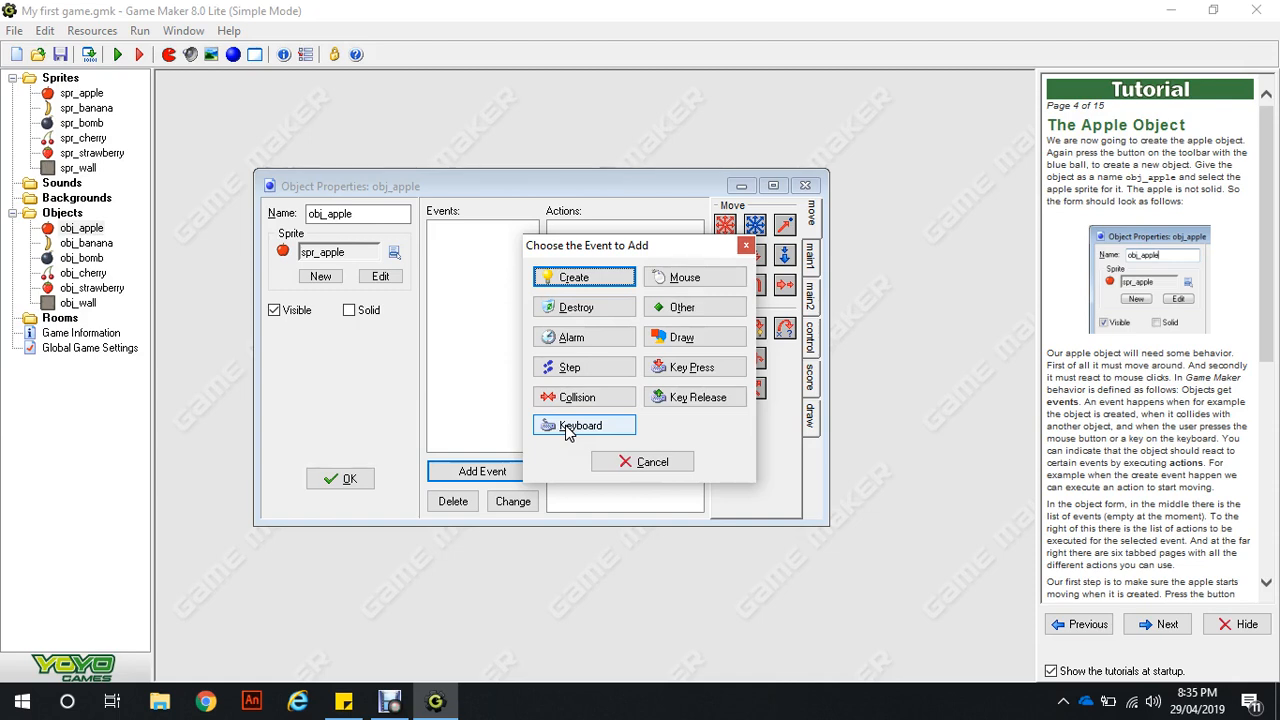
left_click(607, 279)
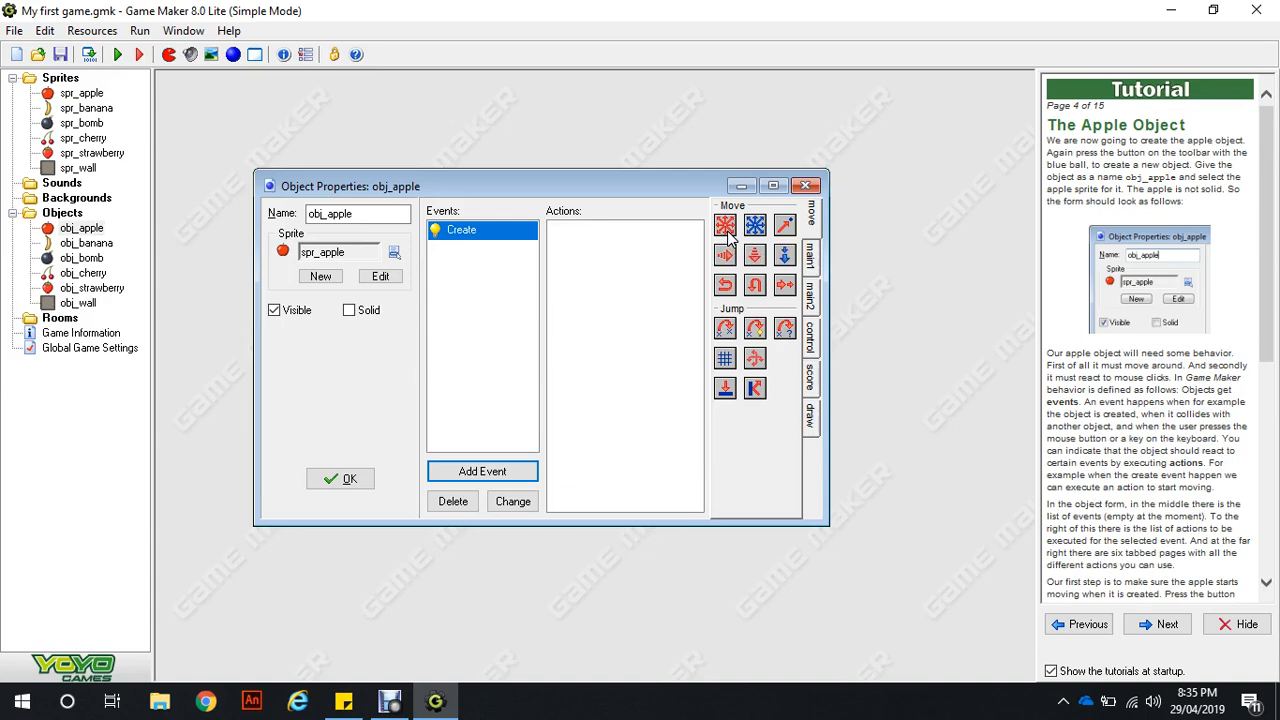
Step: Add a Move Fixed action to the apple's Create event with all eight arrow directions and a speed of 8
left_click_drag(727, 230, 645, 254)
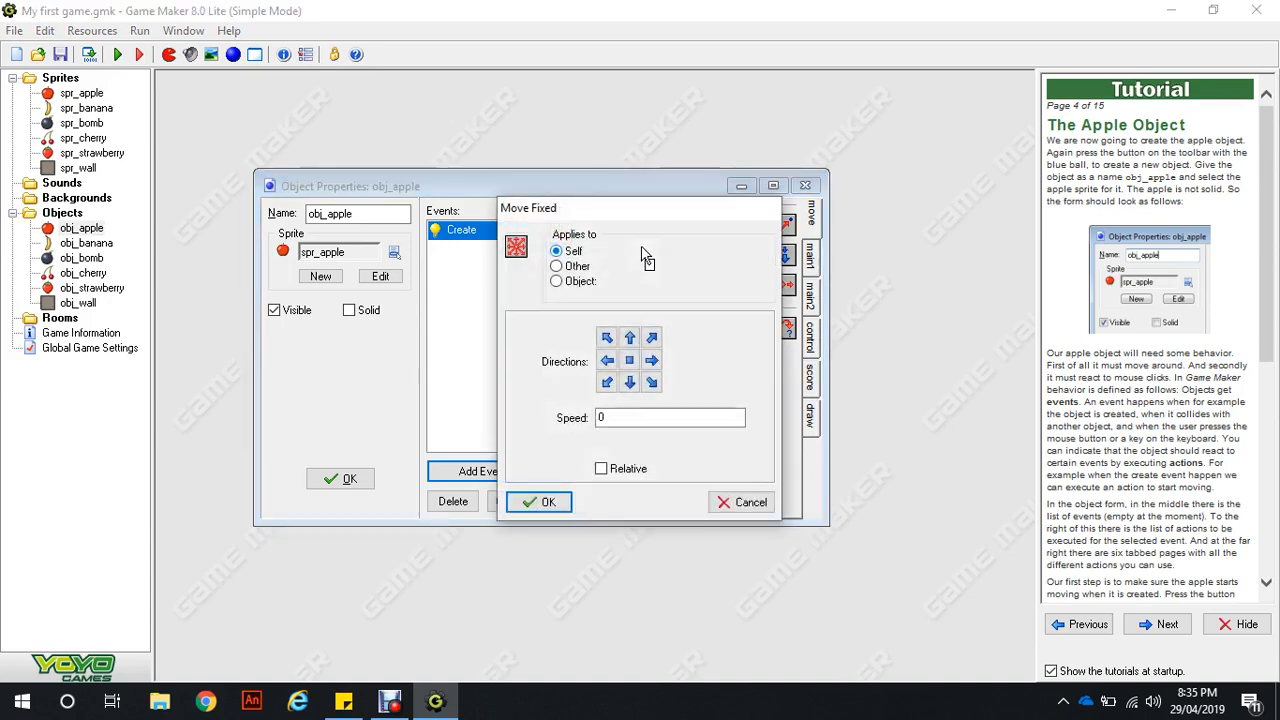
left_click(609, 338)
left_click(651, 339)
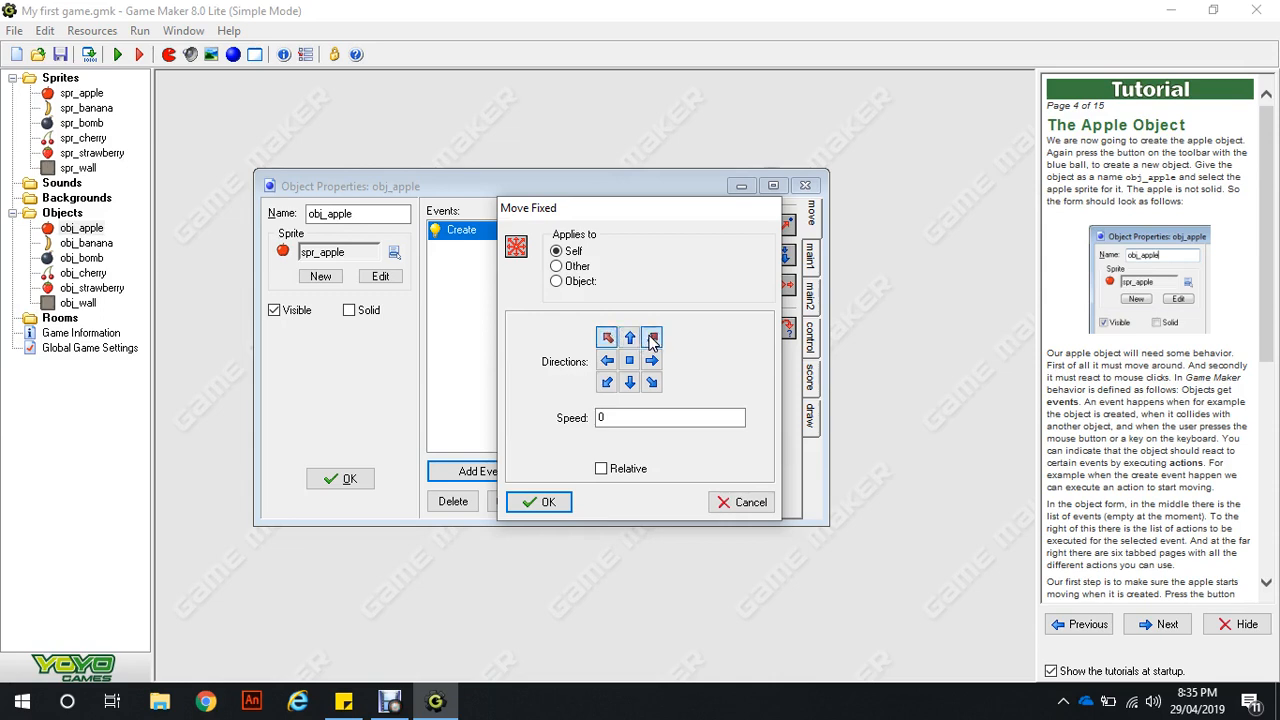
left_click(630, 338)
left_click(652, 360)
left_click(652, 382)
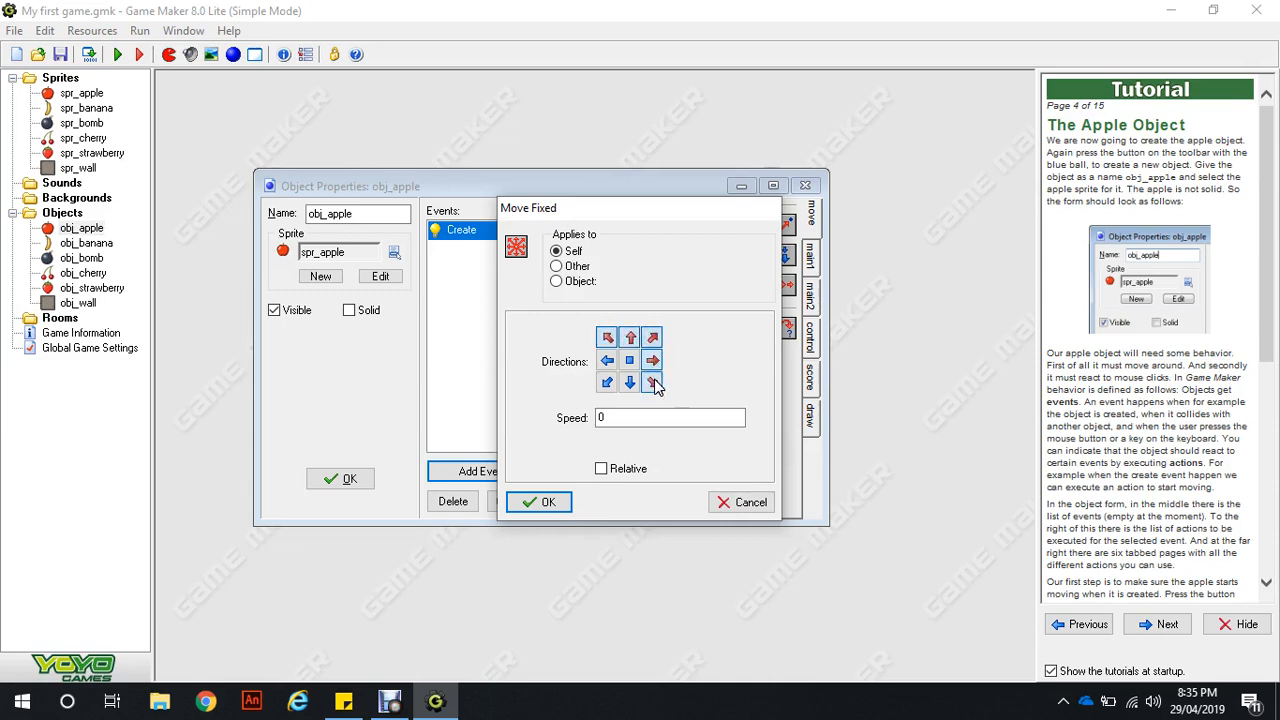
left_click(630, 383)
left_click(608, 383)
left_click(606, 364)
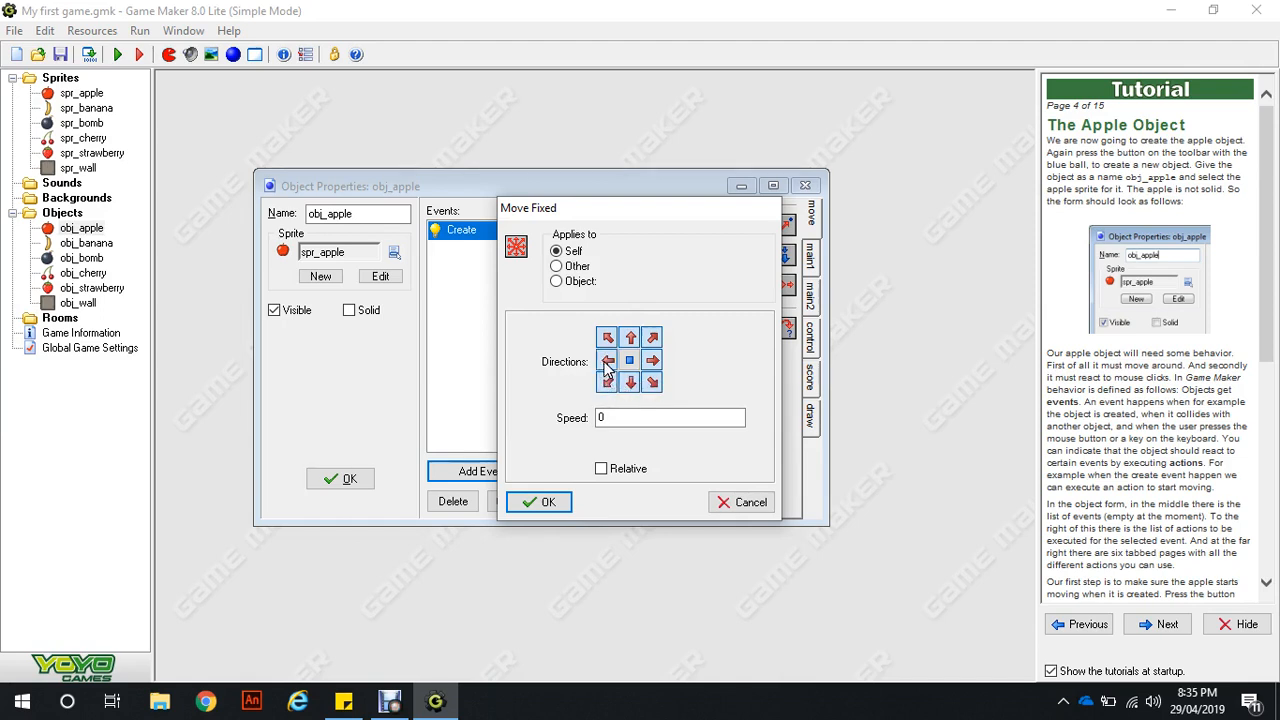
double_click(602, 417)
key("BackSpace")
type("8")
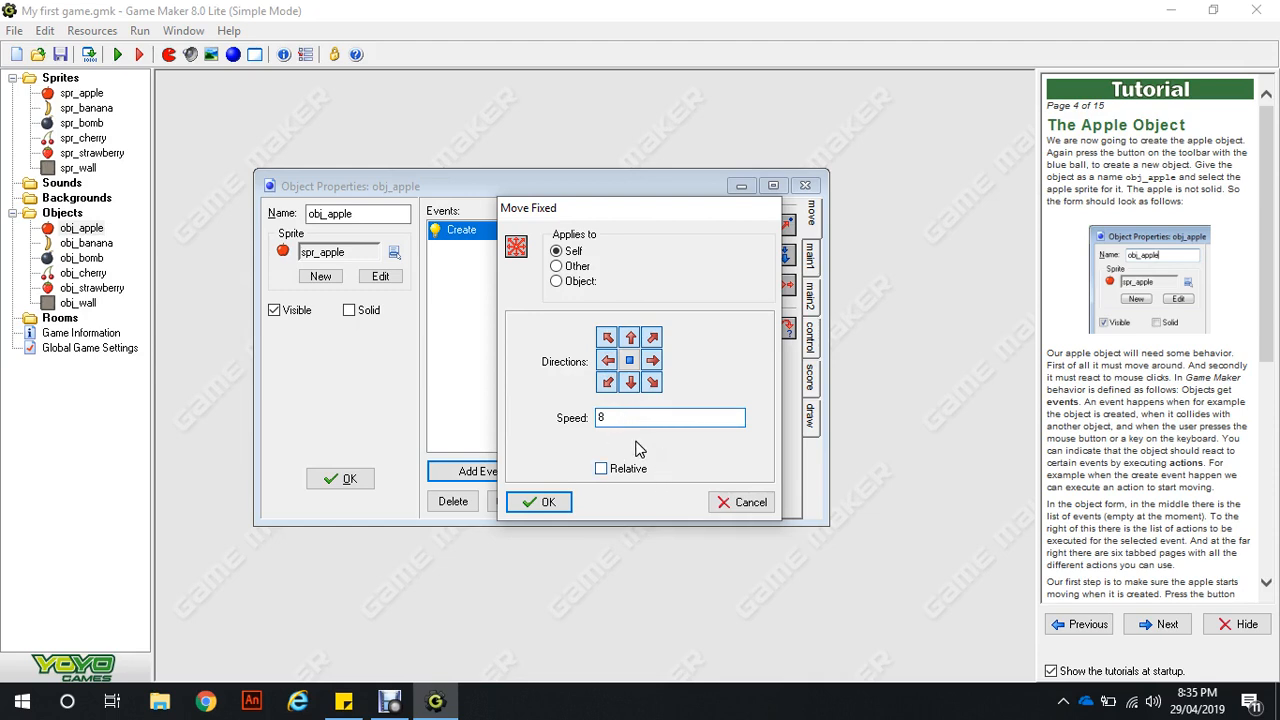
left_click(546, 502)
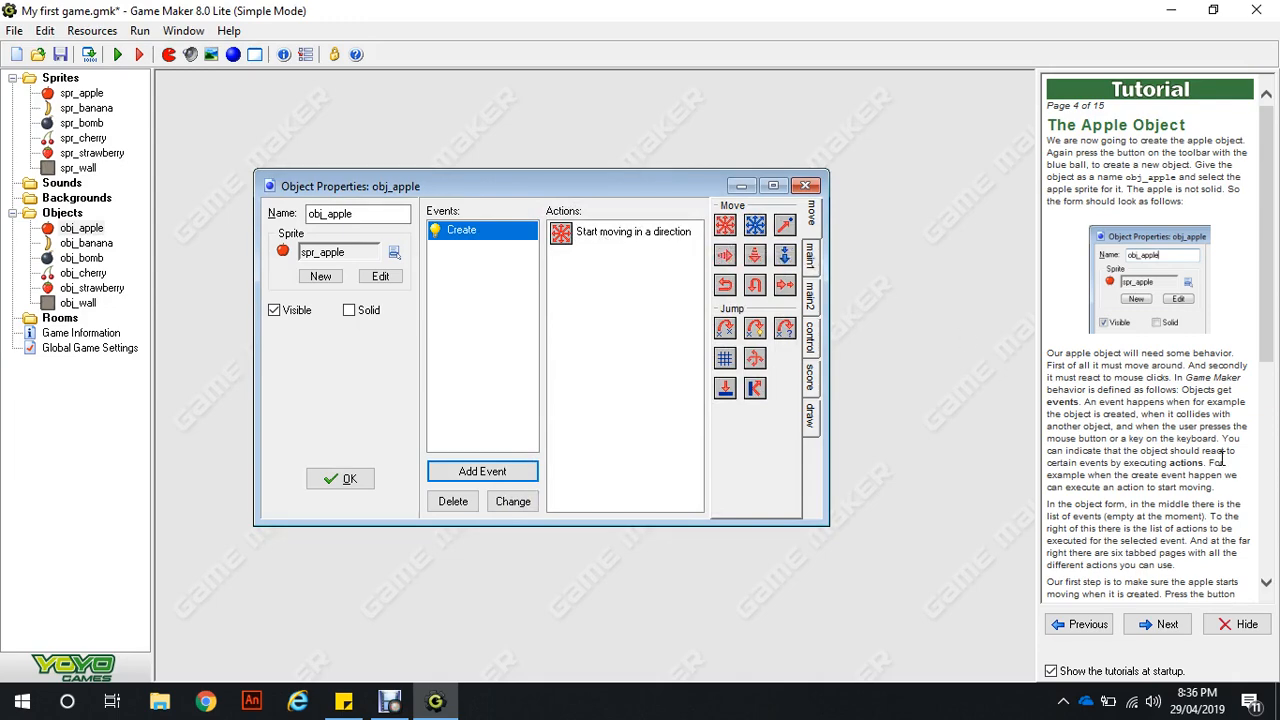
Step: Advance the tutorial to page 5 and add a Collision event with obj_wall to obj_apple
scroll(1221, 458, "down", 5)
scroll(1221, 458, "down", 8)
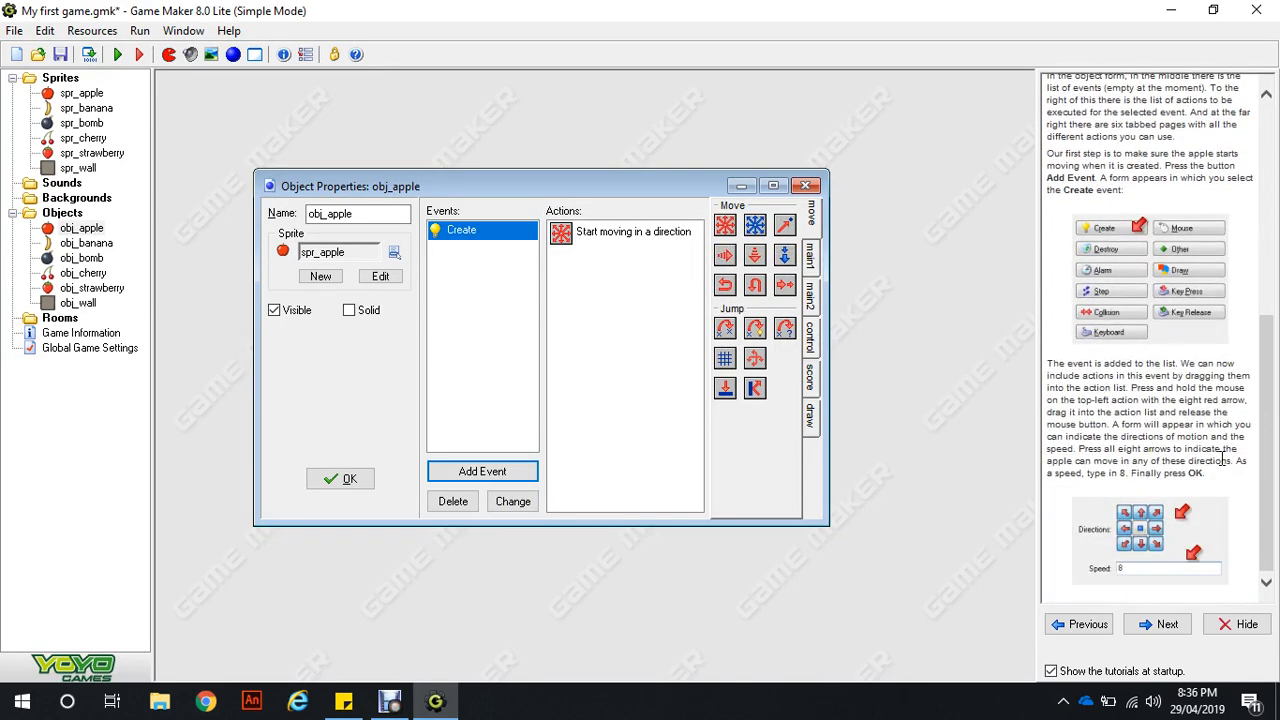
left_click(1164, 626)
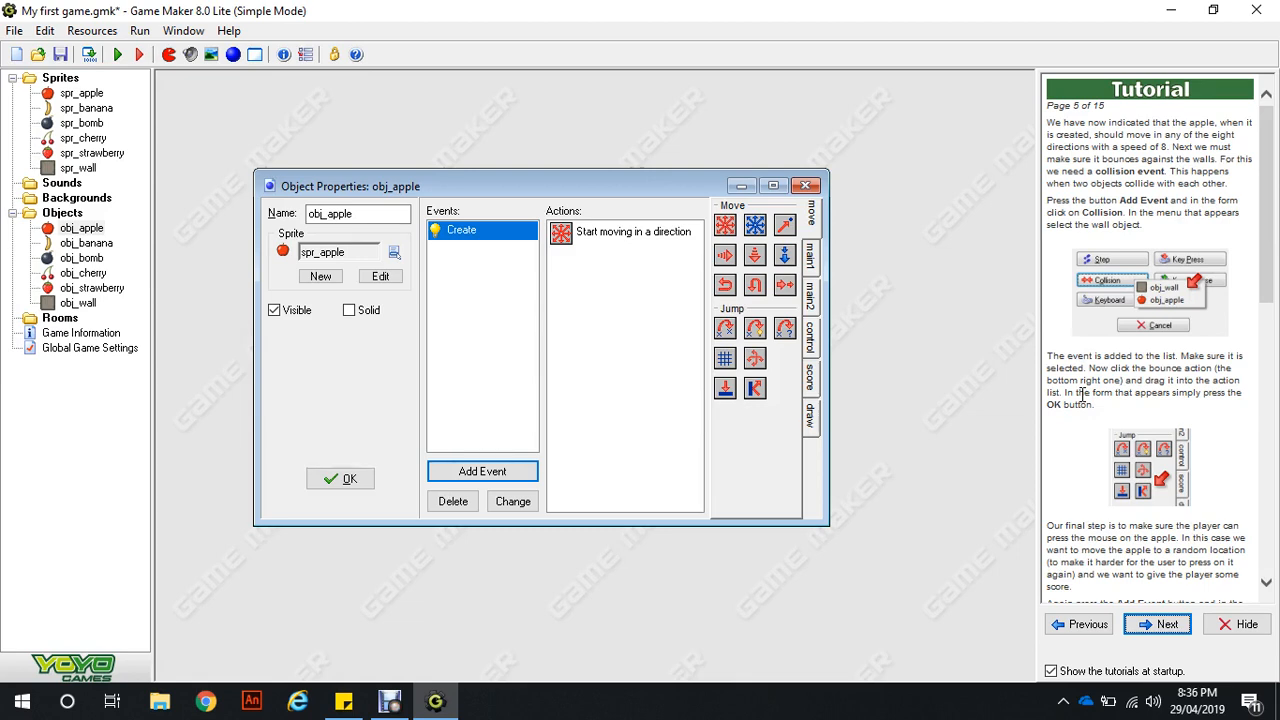
left_click(520, 474)
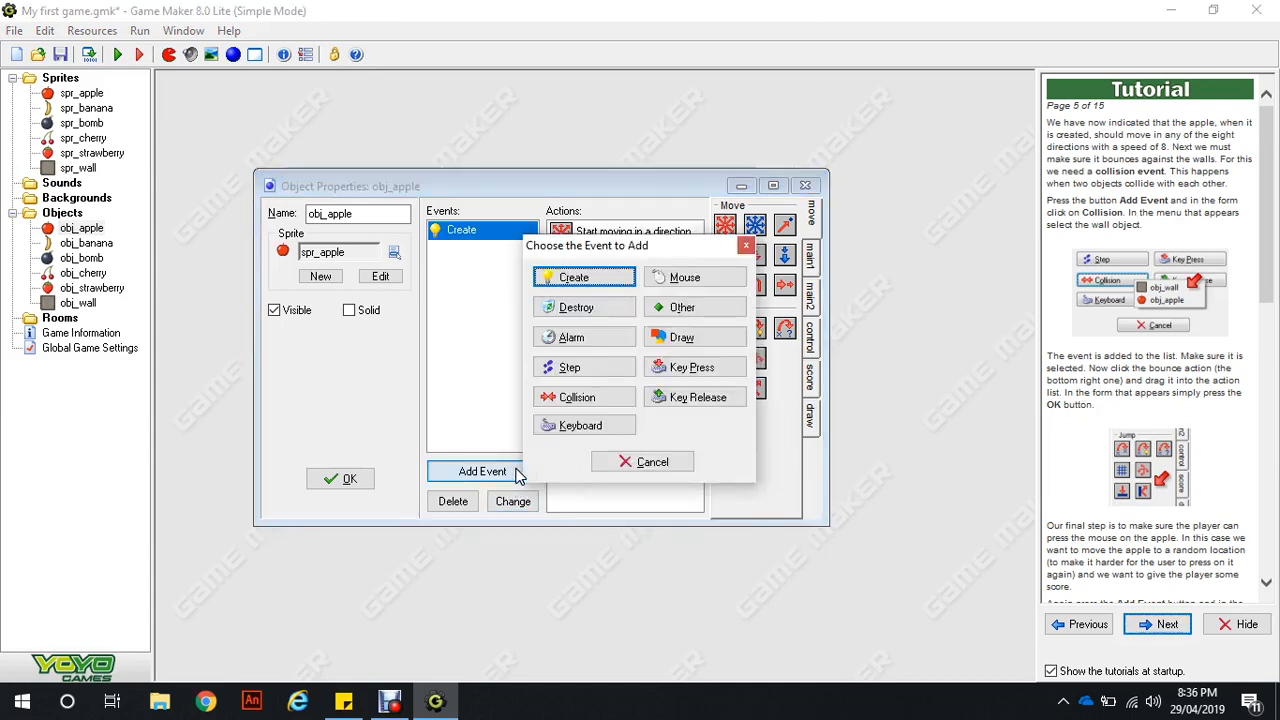
left_click(577, 398)
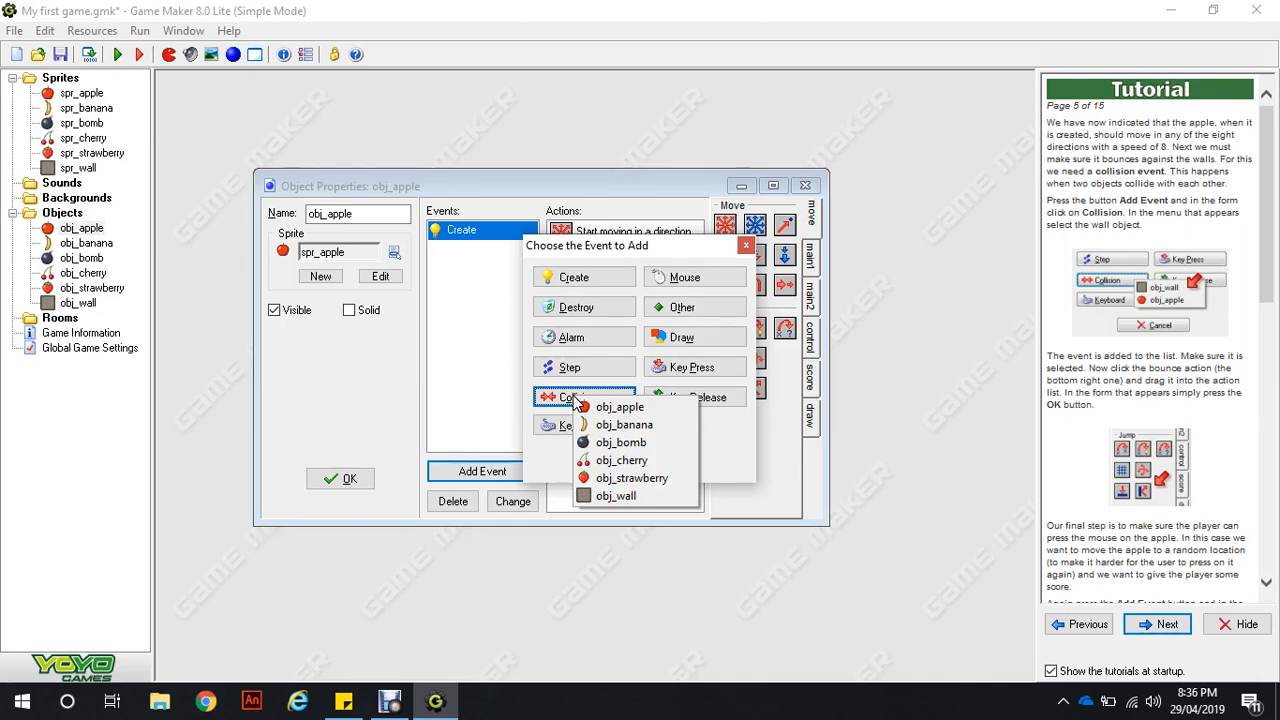
left_click(607, 495)
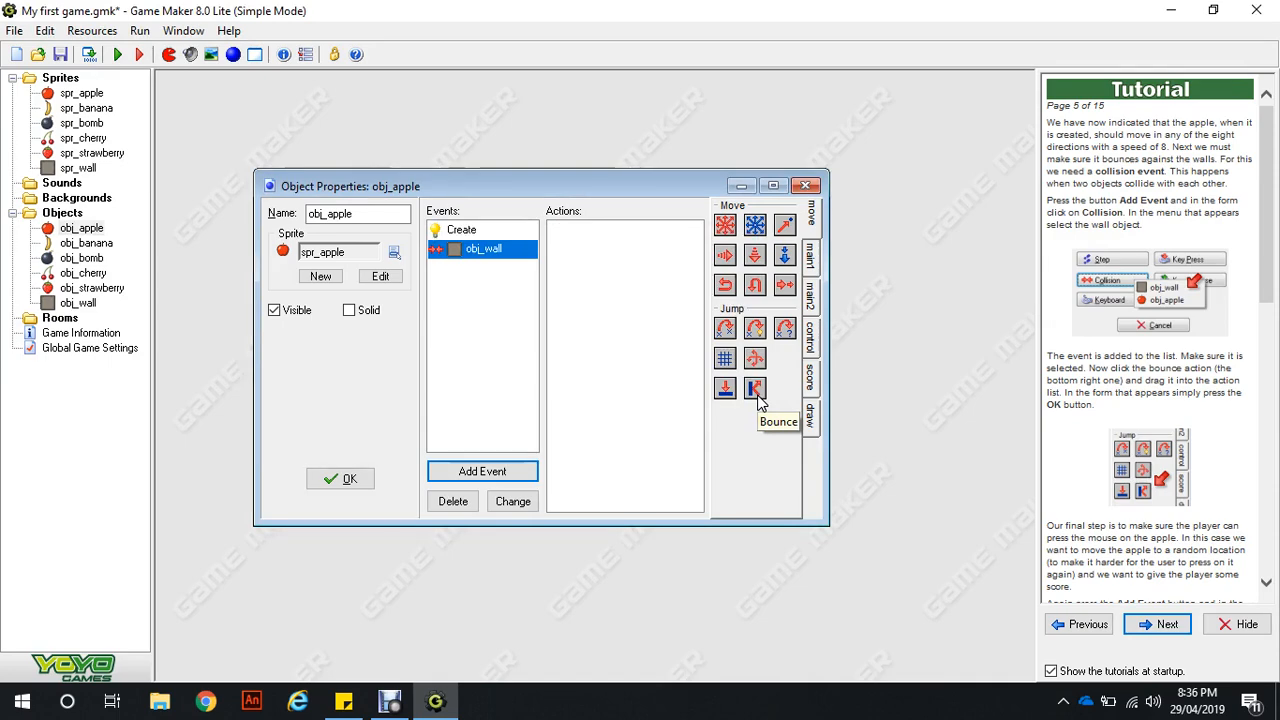
Step: Add a Bounce action against solid objects to the apple's obj_wall collision event, then check both events' actions
left_click_drag(755, 389, 628, 365)
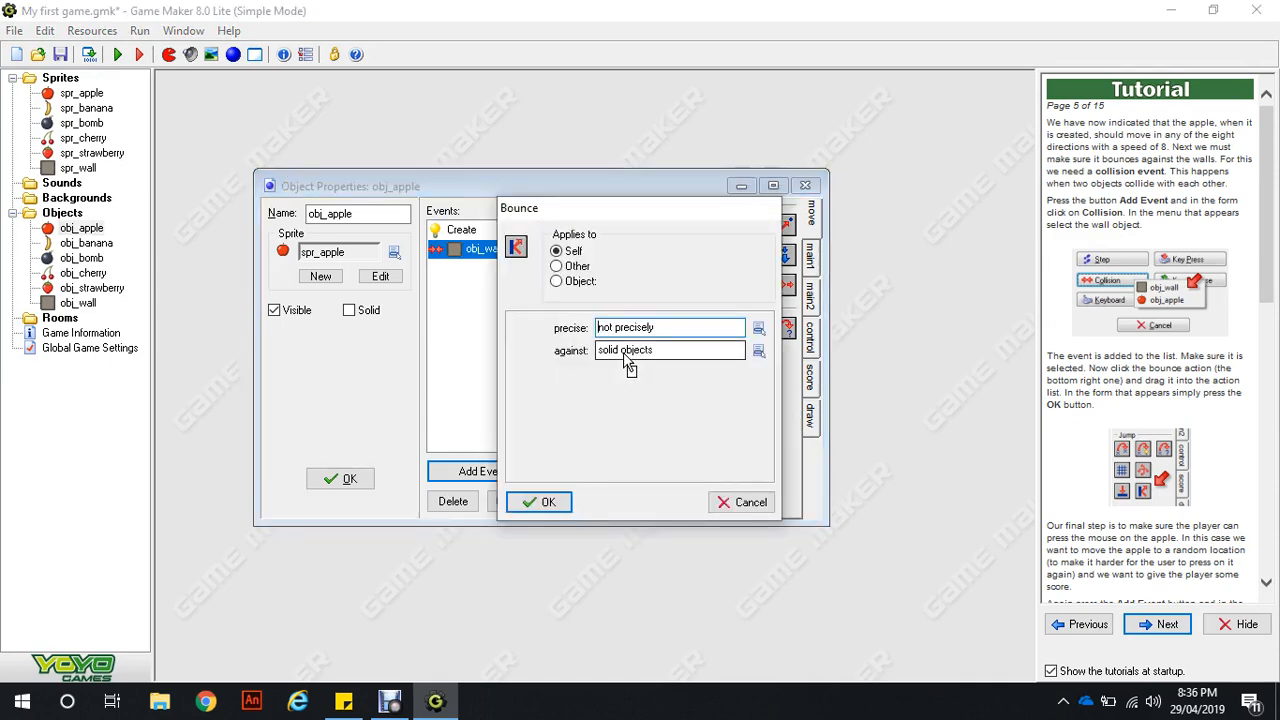
key("Return")
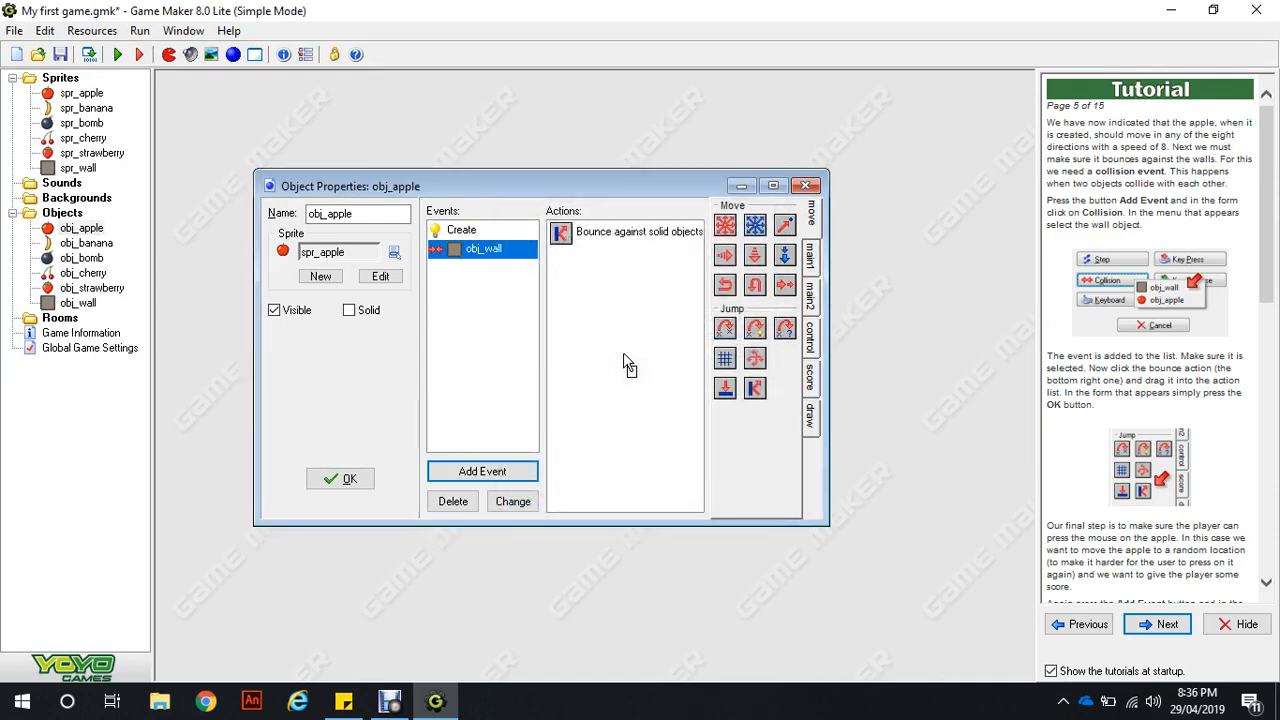
left_click(503, 236)
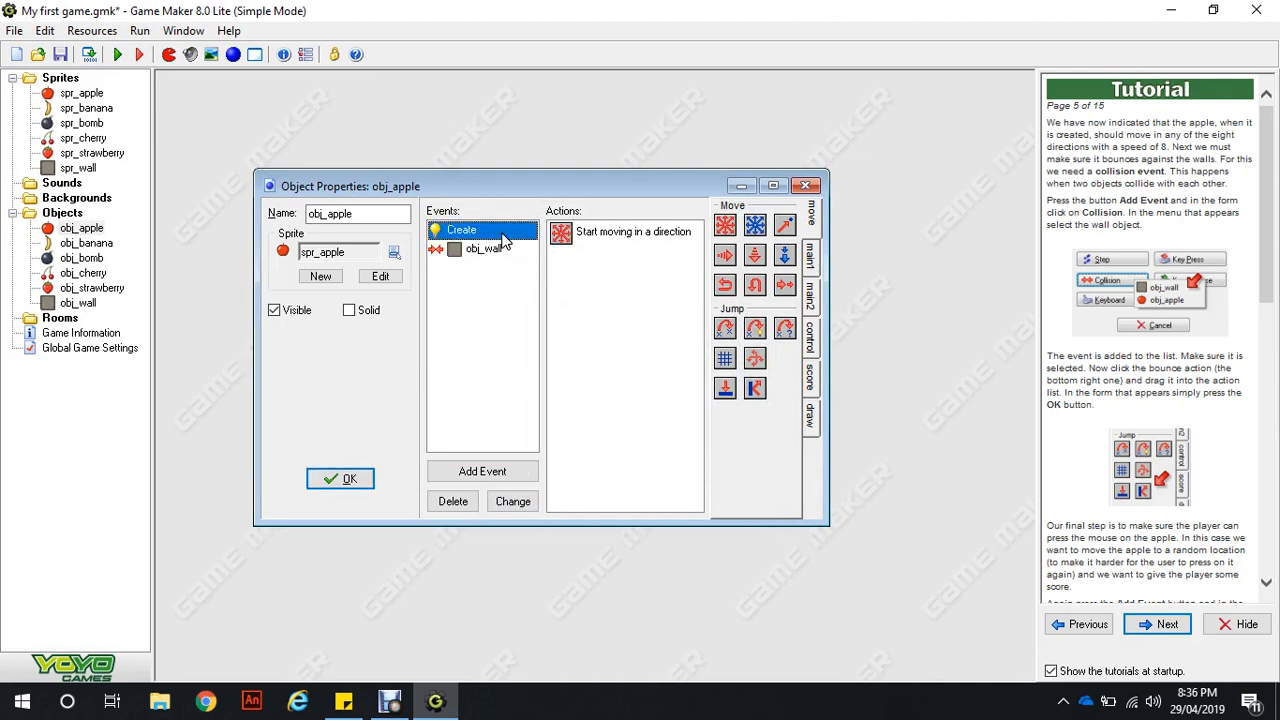
left_click(521, 249)
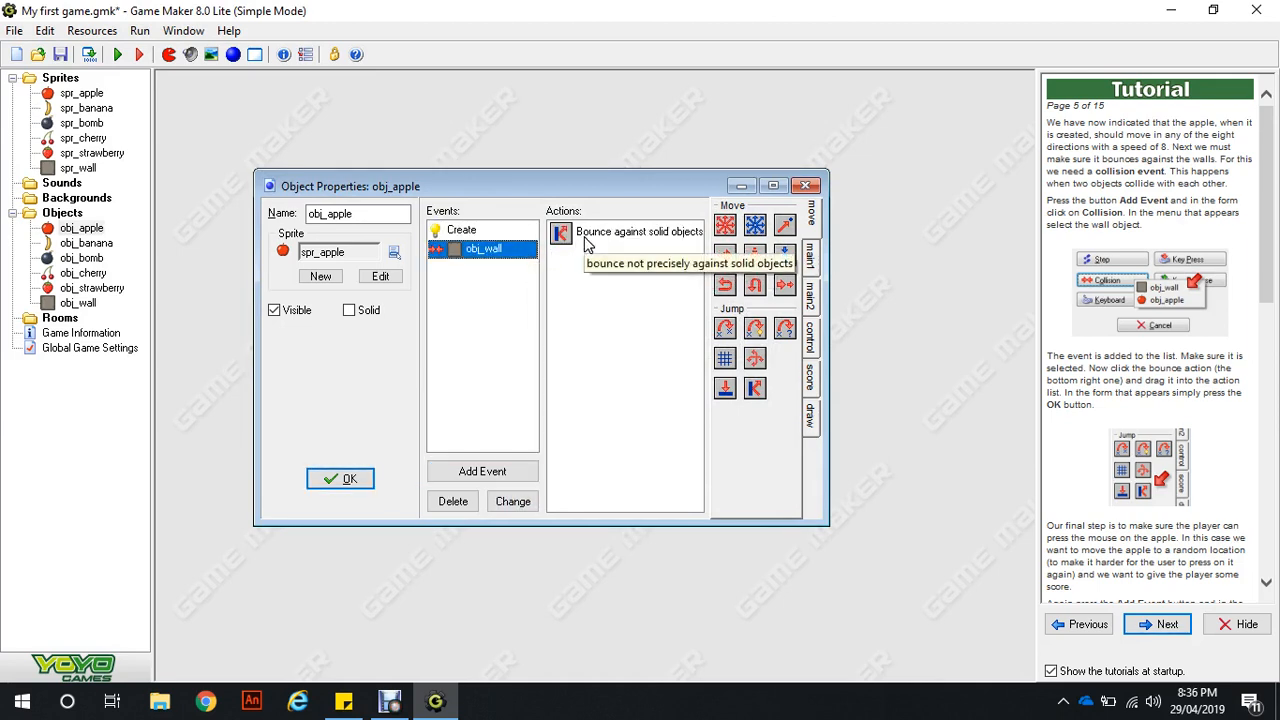
Step: Add a Left pressed mouse event to obj_apple
scroll(1061, 498, "down", 5)
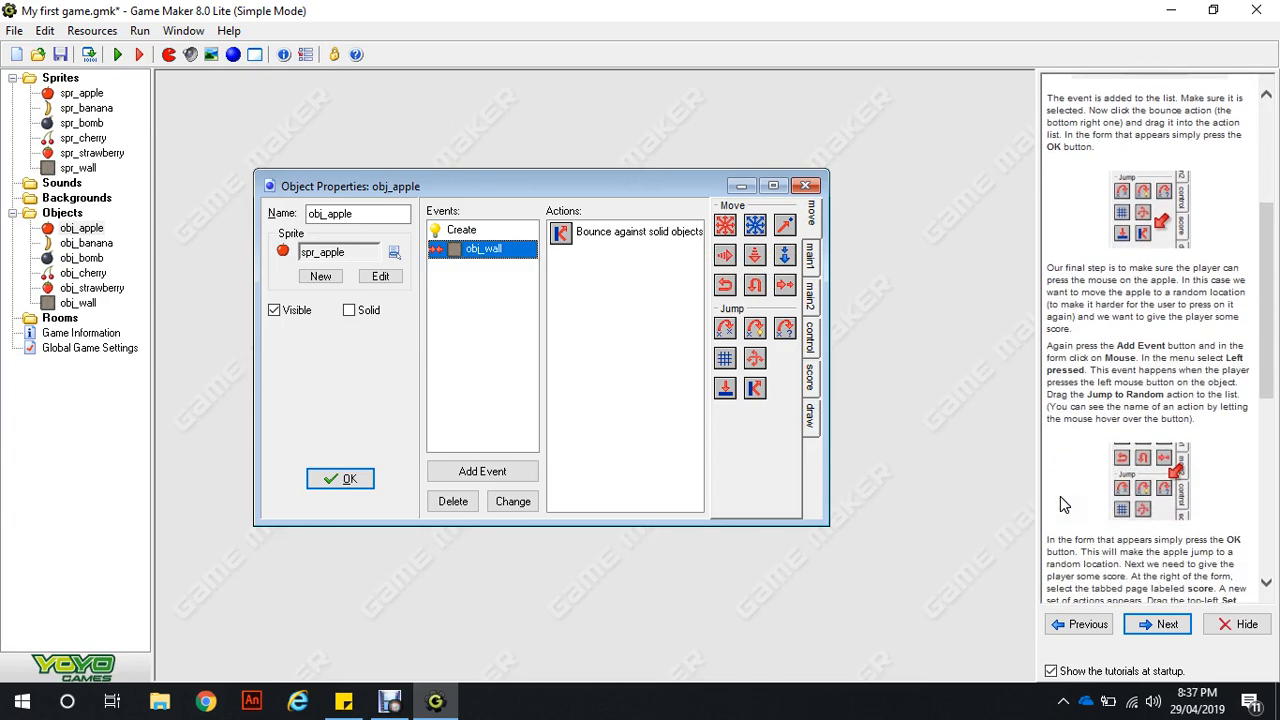
scroll(1060, 496, "down", 1)
left_click(520, 475)
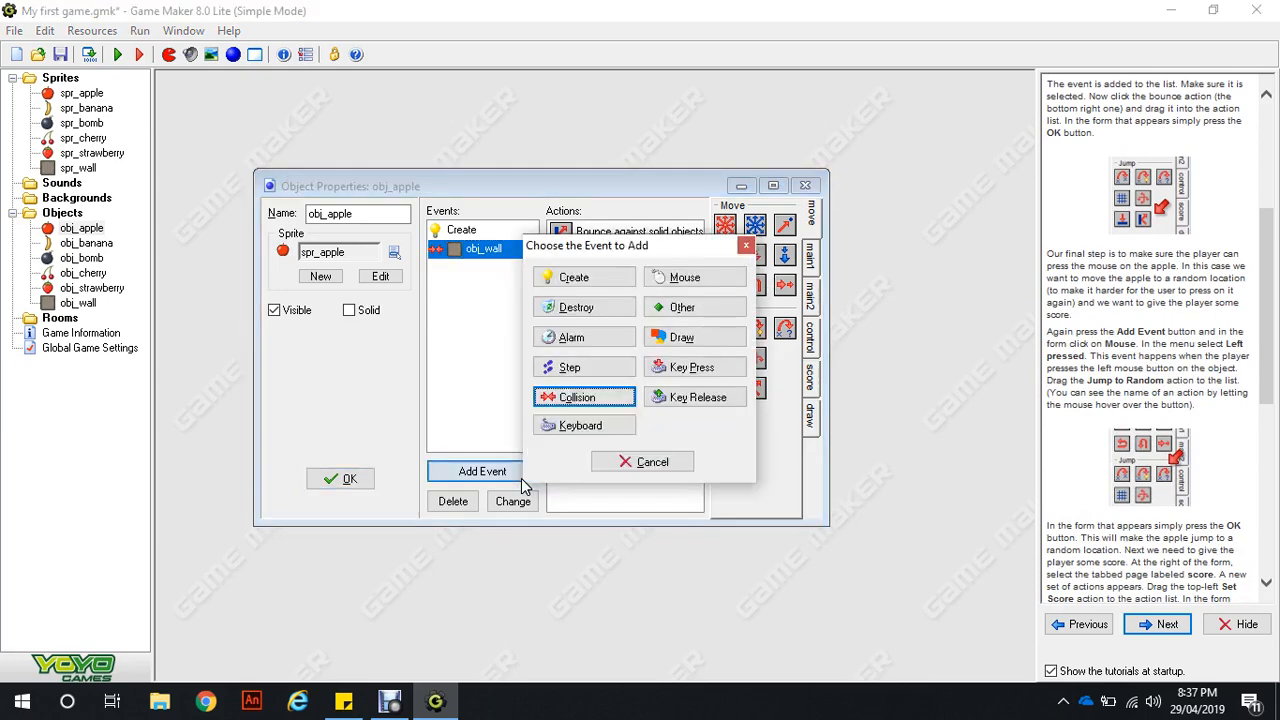
left_click(690, 277)
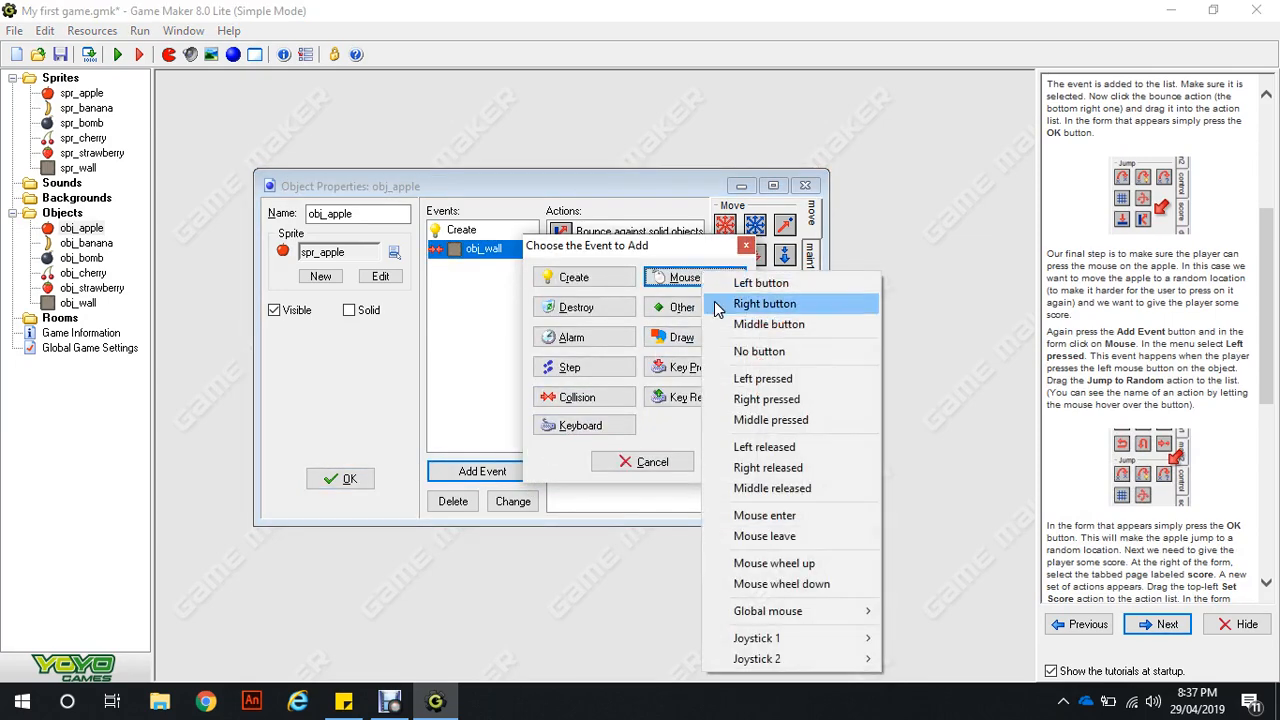
left_click(806, 381)
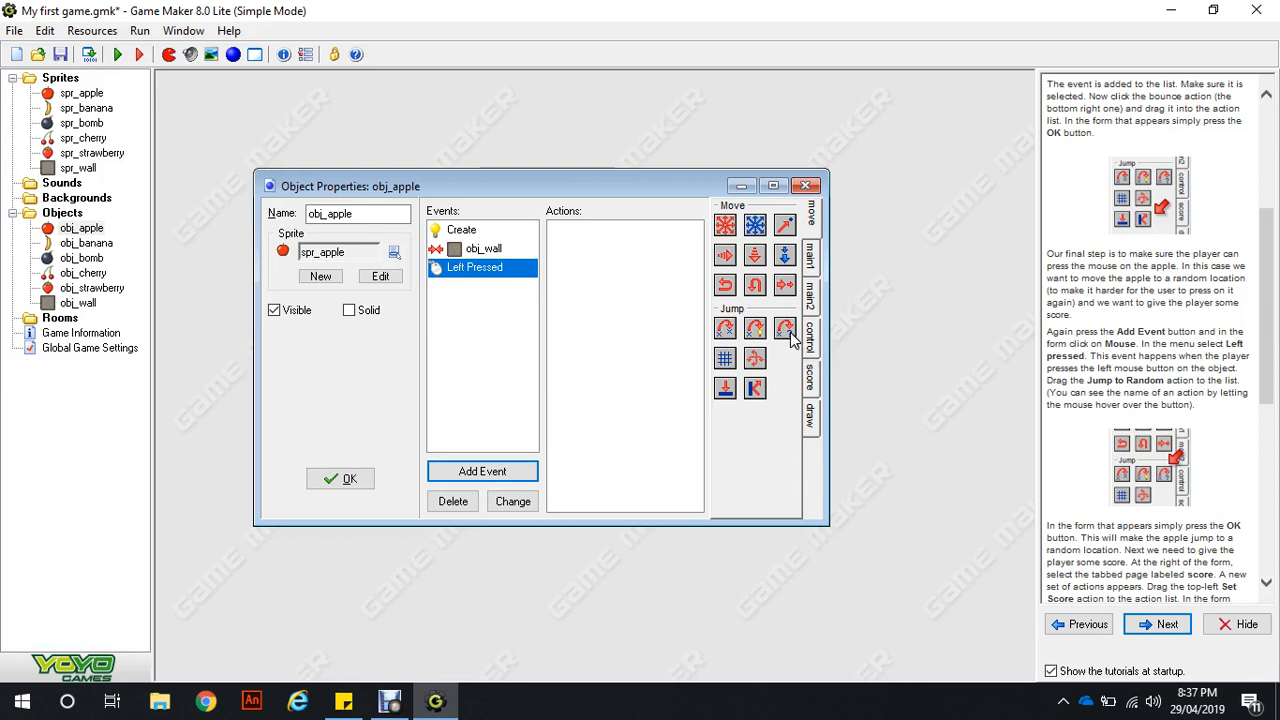
Step: Add a Jump to Random action and a relative Set Score action of 50 to obj_apple's Left Pressed event
left_click_drag(790, 332, 625, 313)
key("Return")
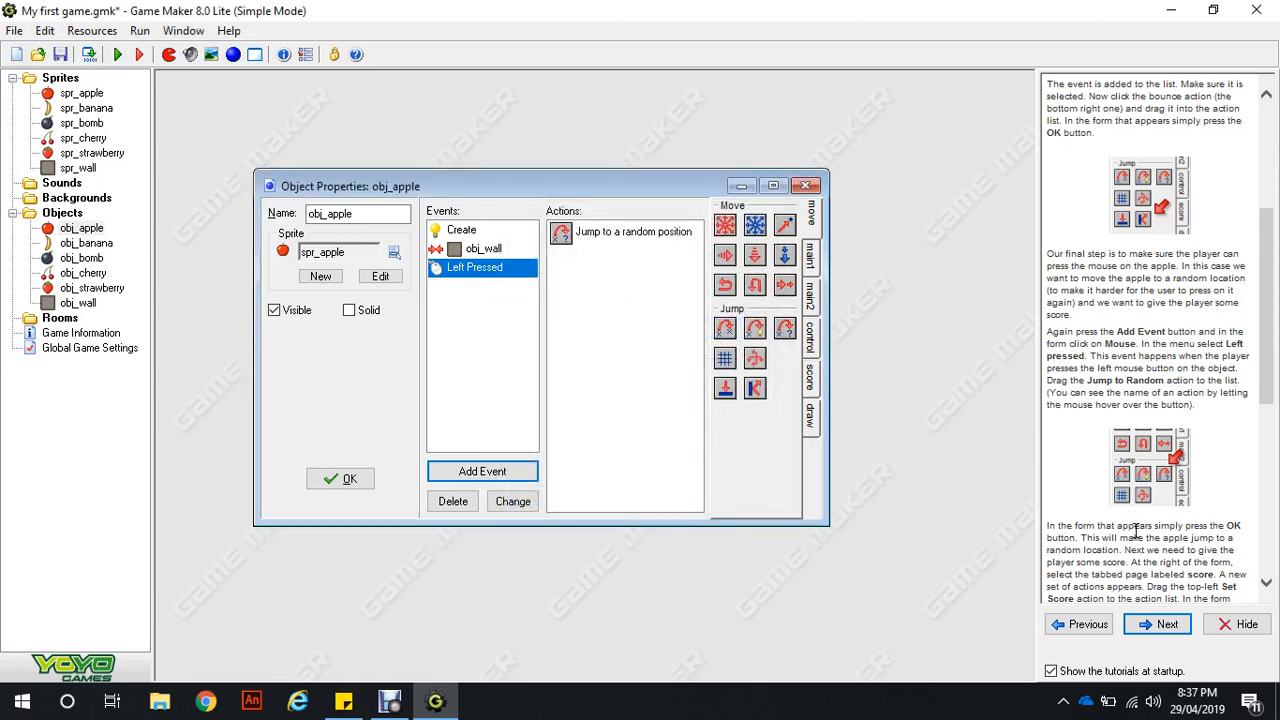
scroll(1136, 532, "down", 5)
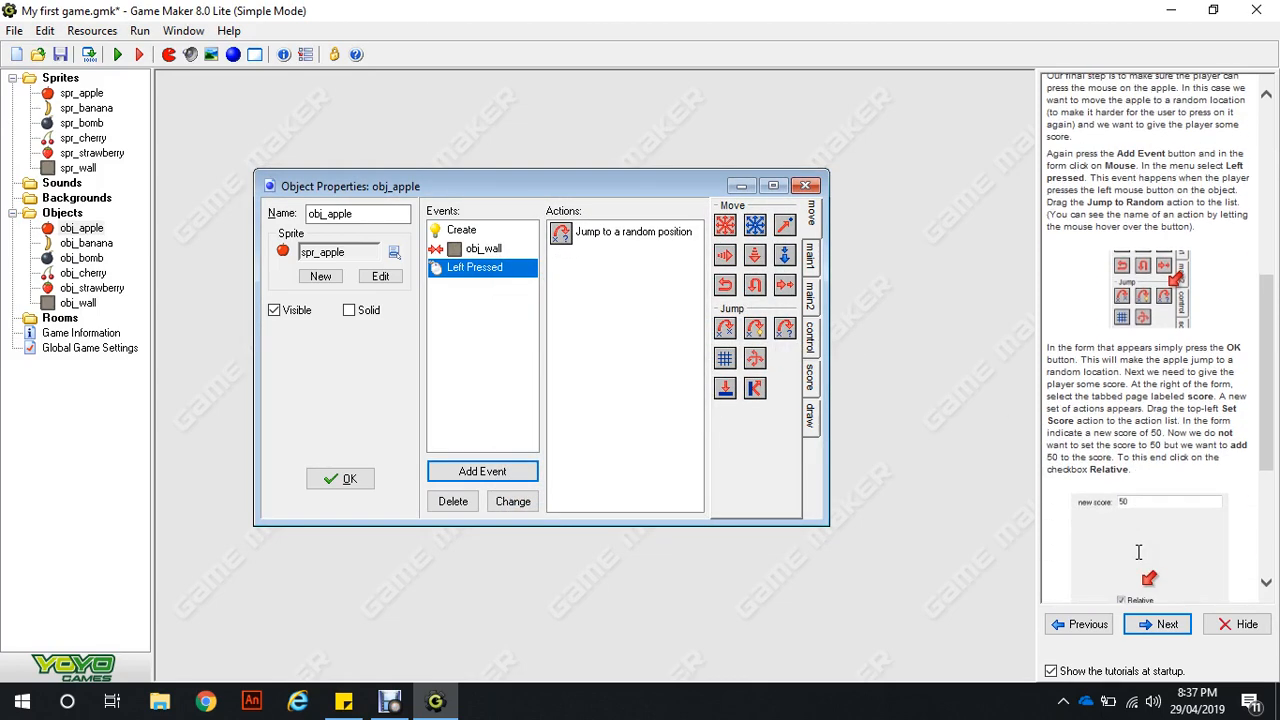
scroll(1138, 552, "down", 3)
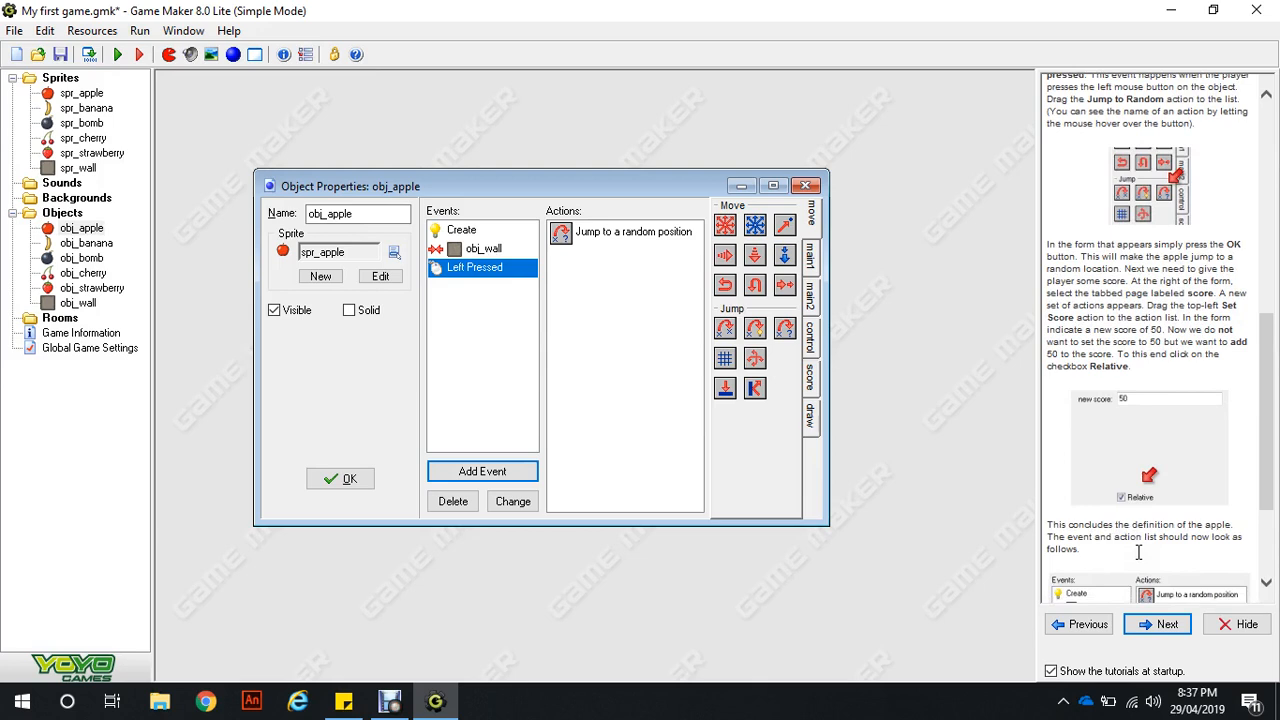
left_click(812, 378)
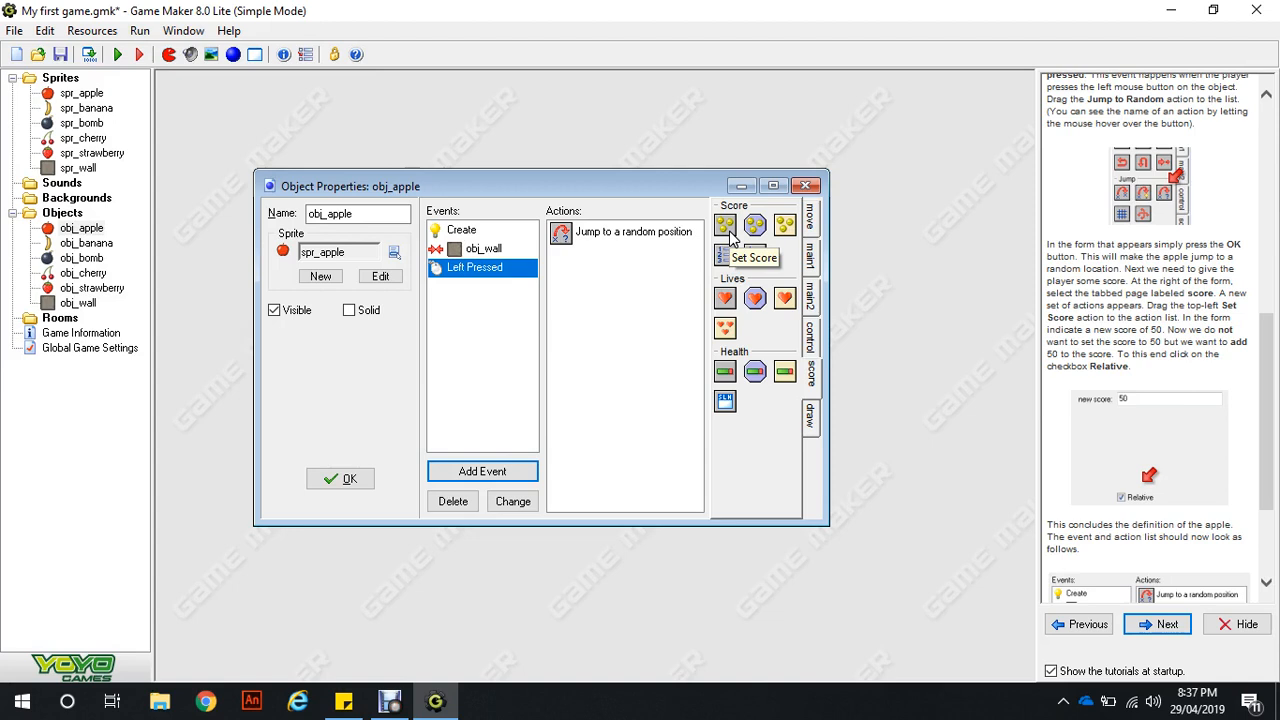
left_click_drag(730, 234, 615, 307)
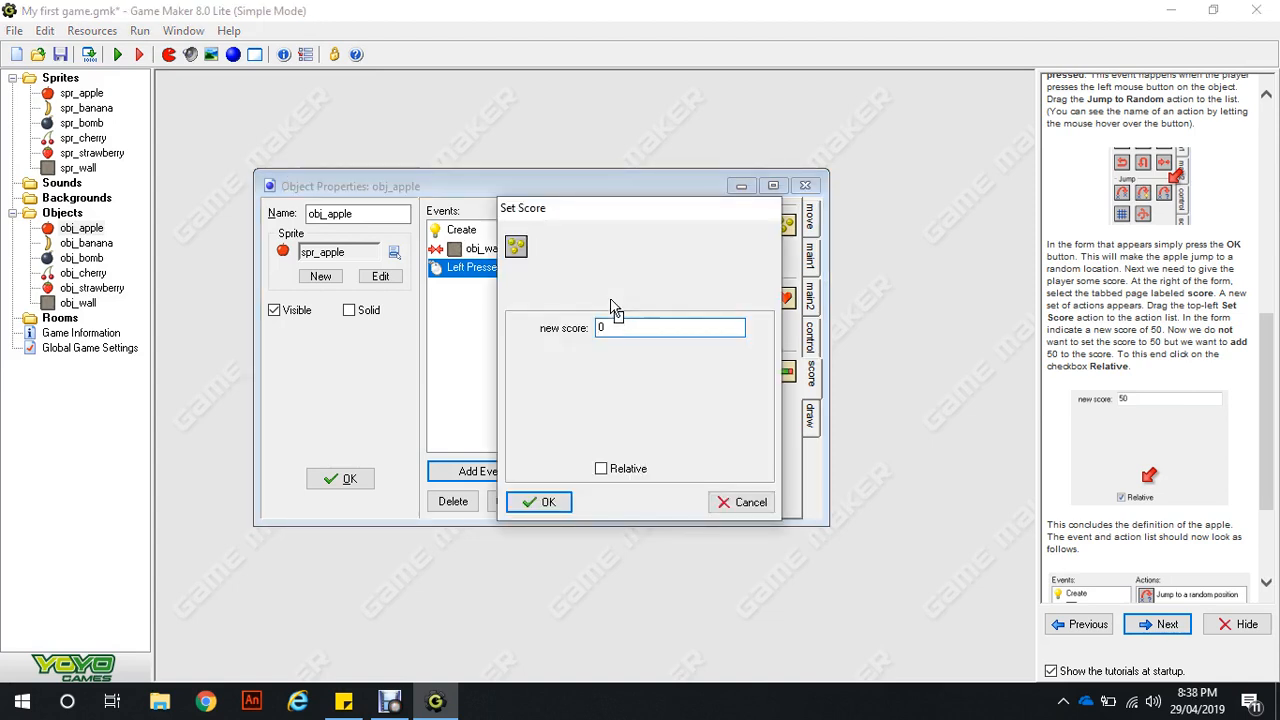
type("5")
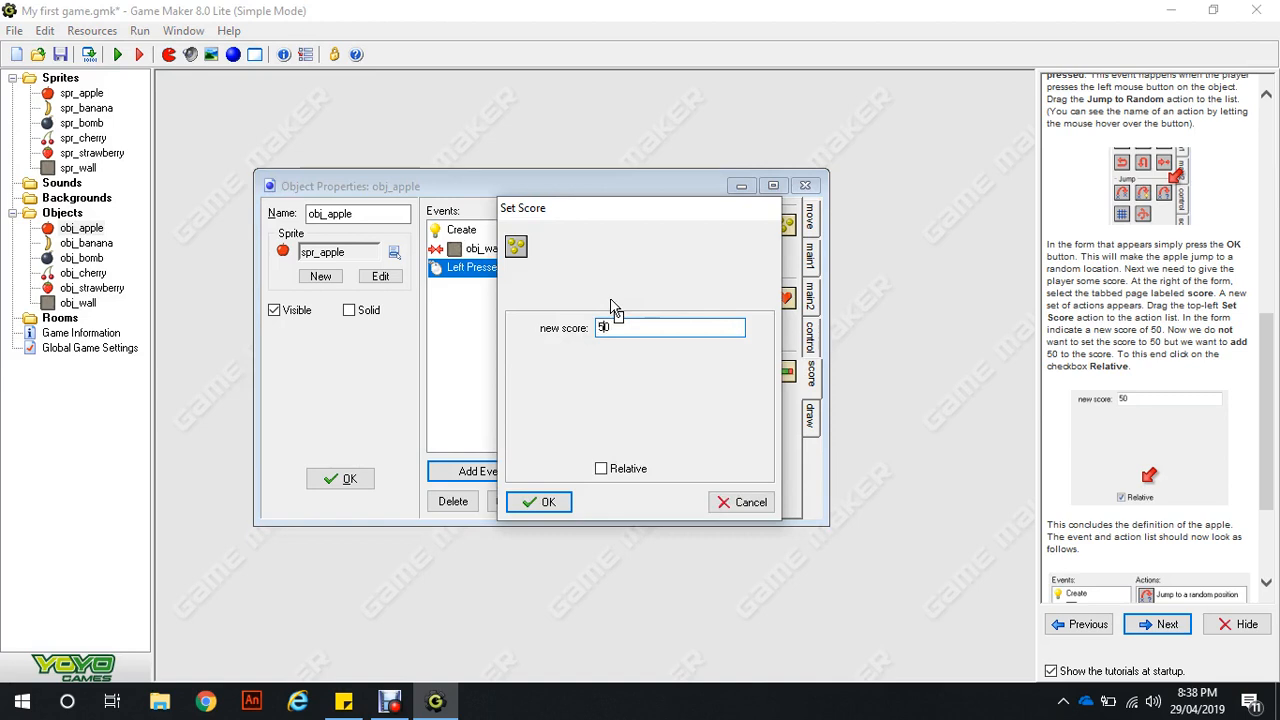
left_click(602, 469)
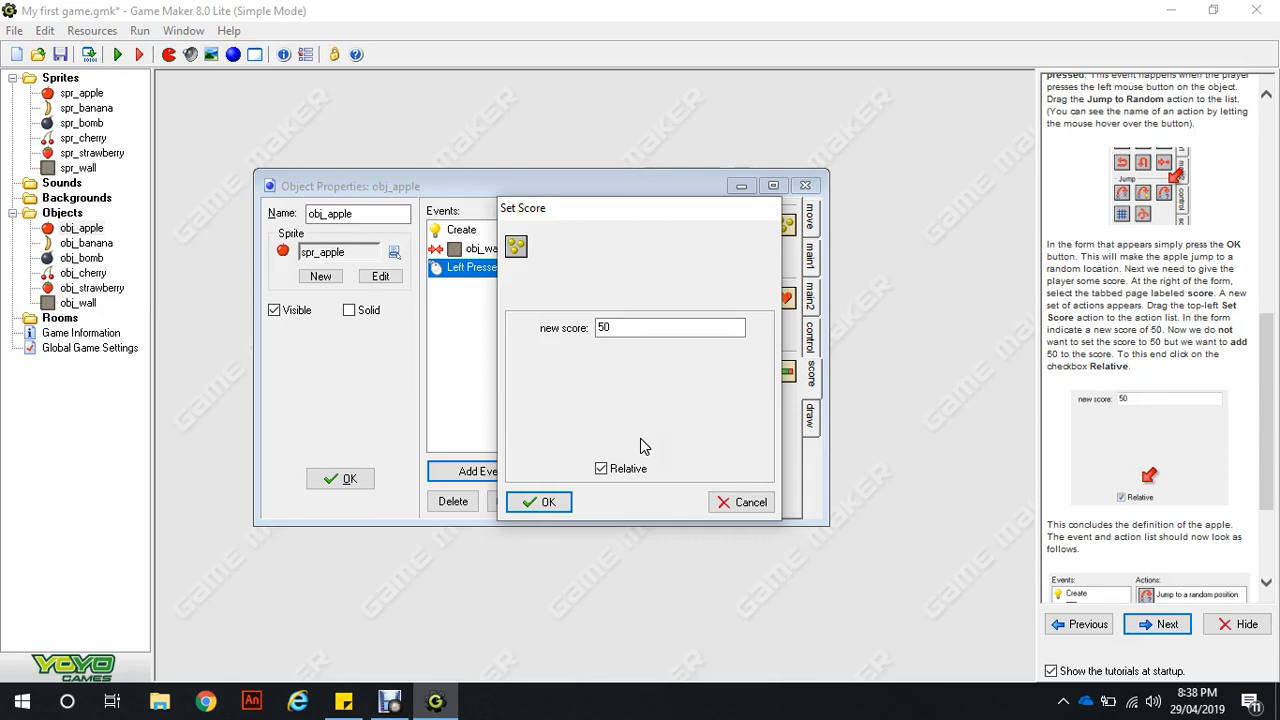
left_click(553, 497)
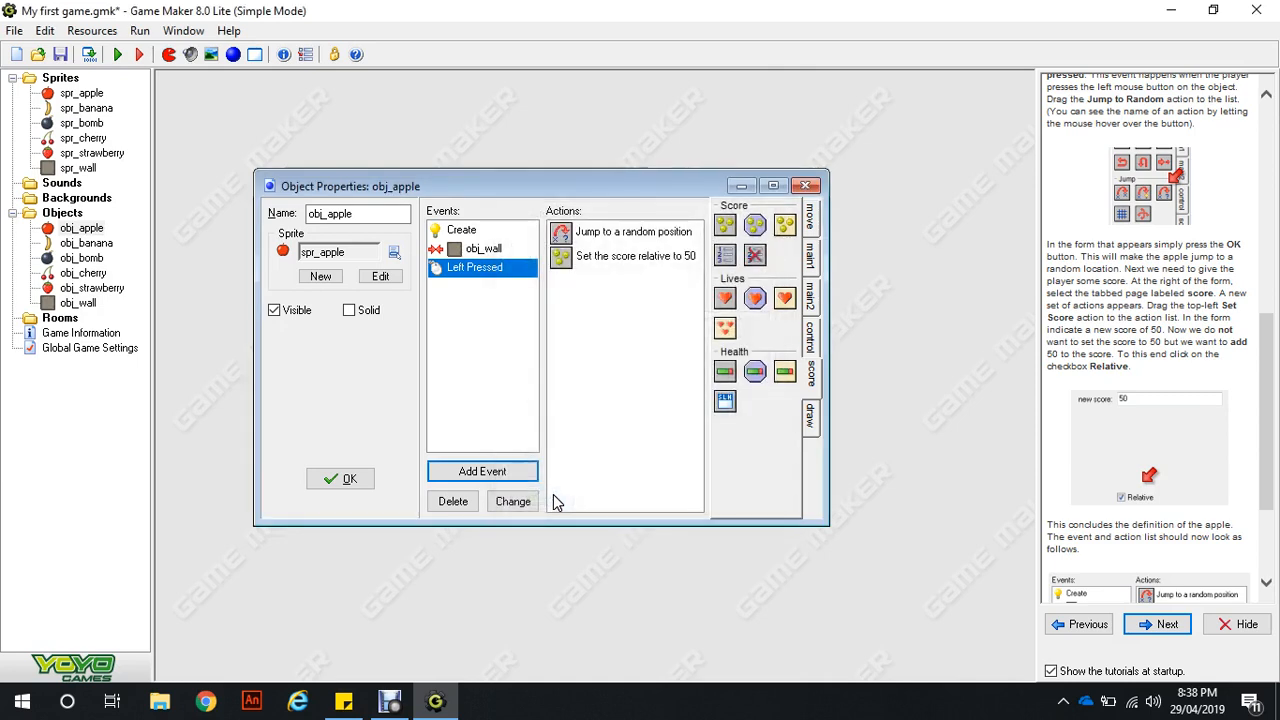
Step: Check the actions of obj_apple's obj_wall and Left Pressed events, then confirm the object and save the game
left_click(483, 236)
left_click(483, 248)
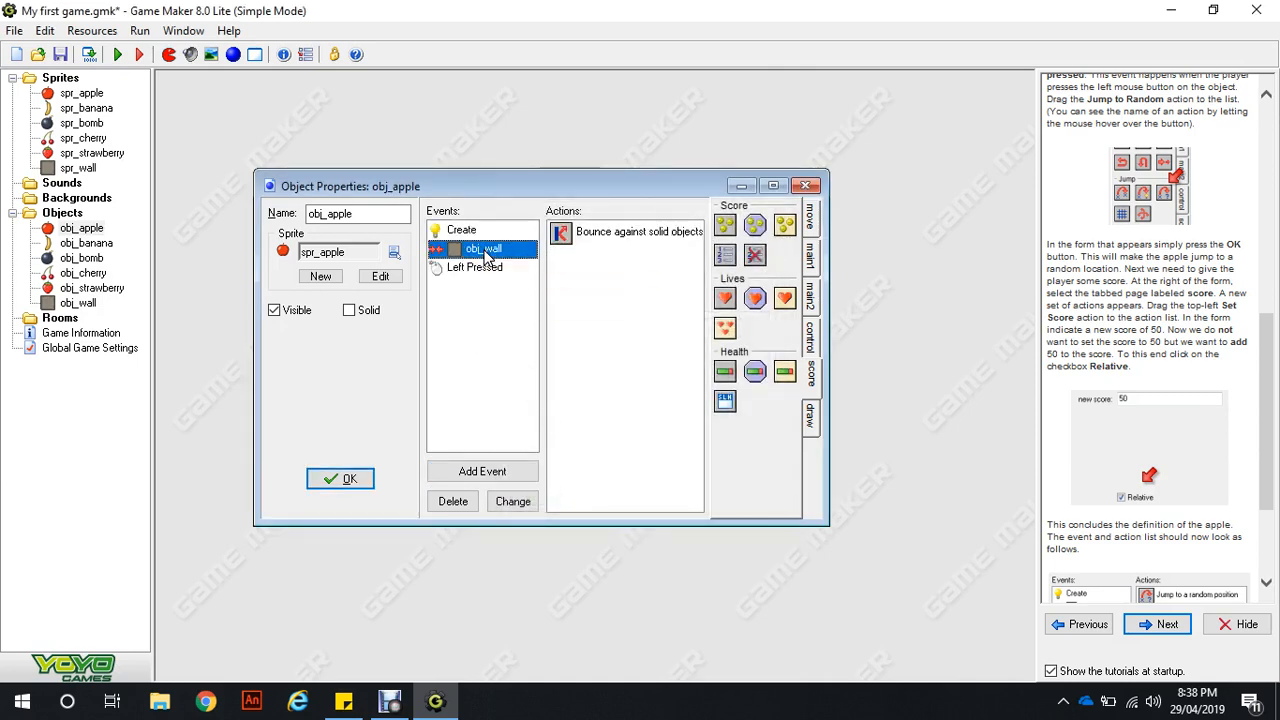
left_click(485, 270)
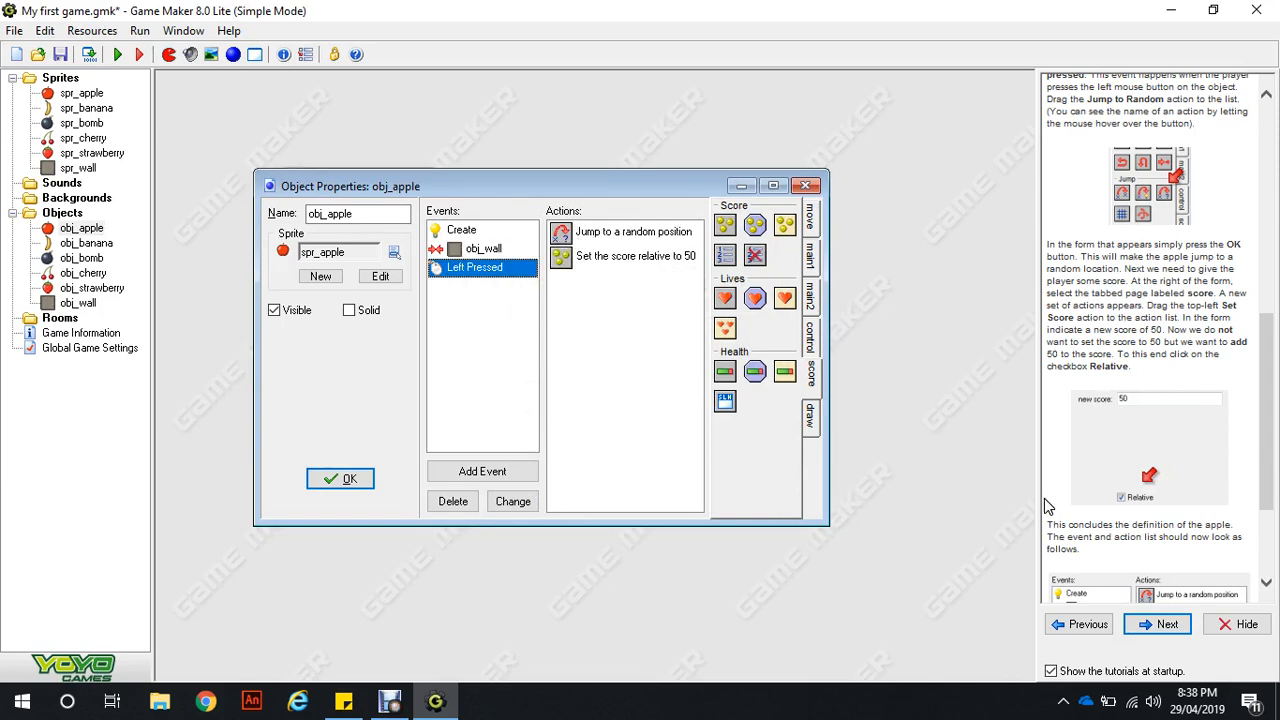
scroll(1190, 552, "down", 3)
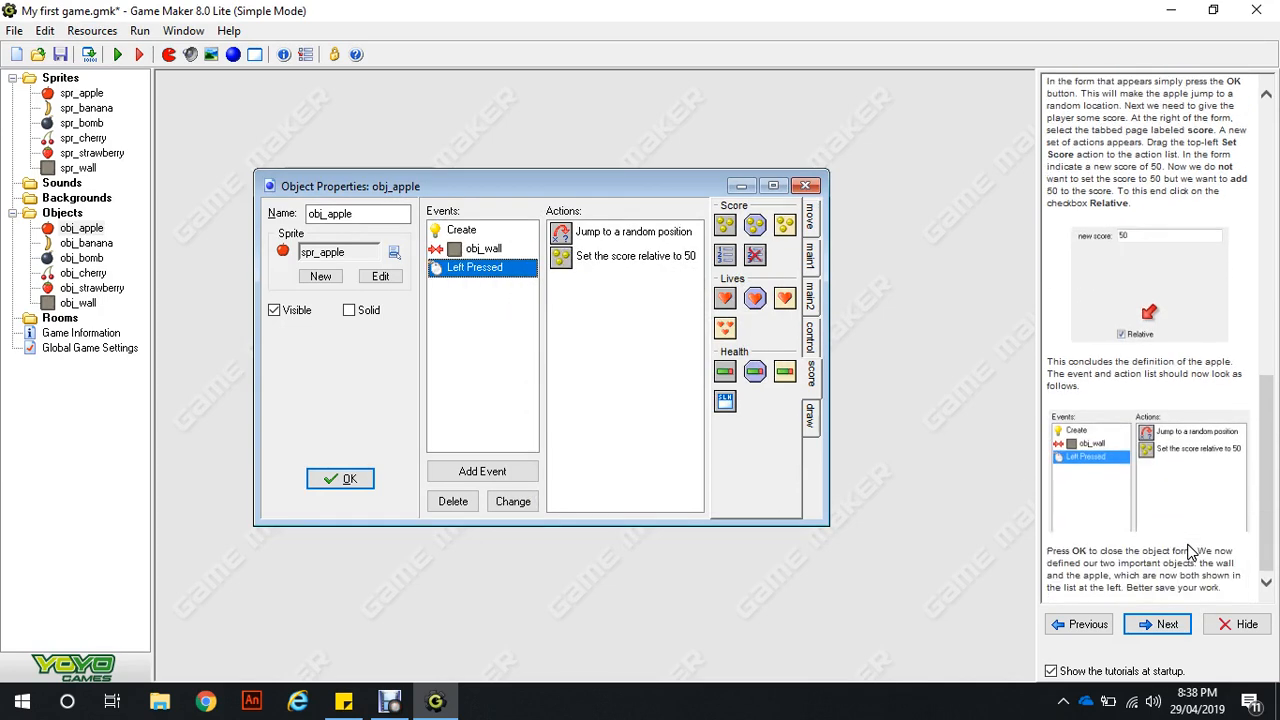
left_click(341, 481)
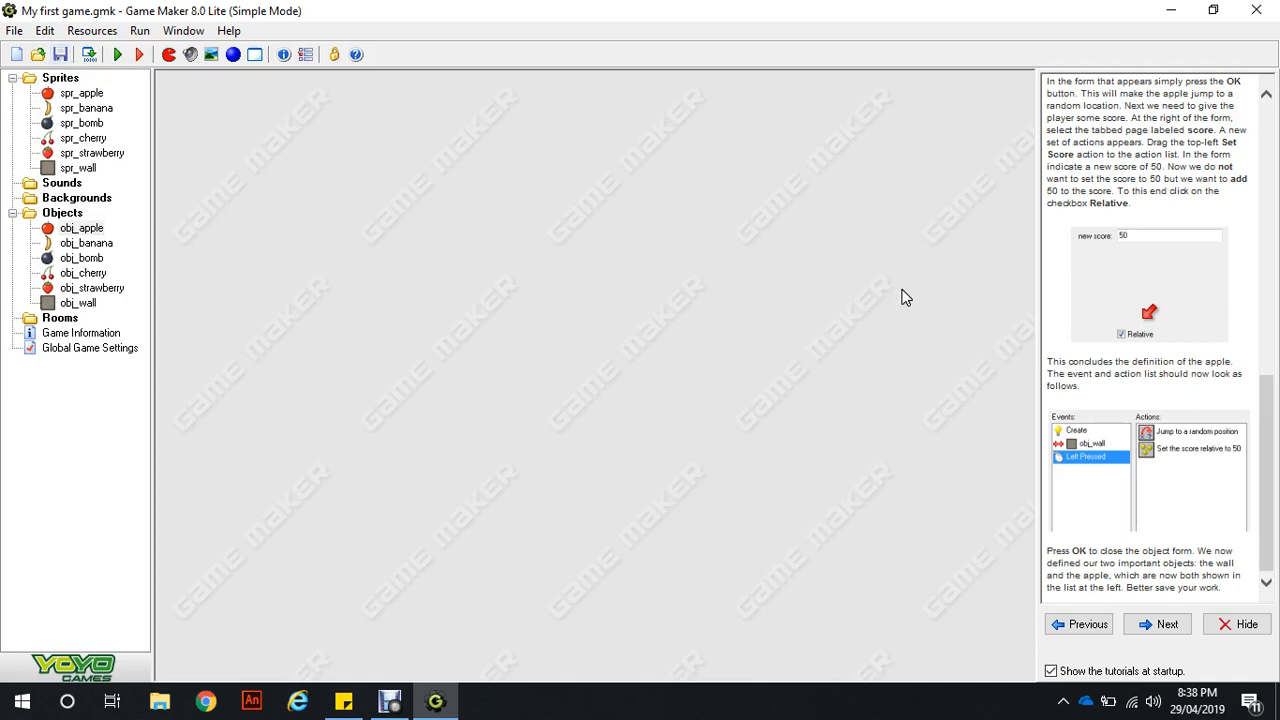
Step: Advance the tutorial to page 6, then create a new room and maximize its properties window
left_click(1175, 626)
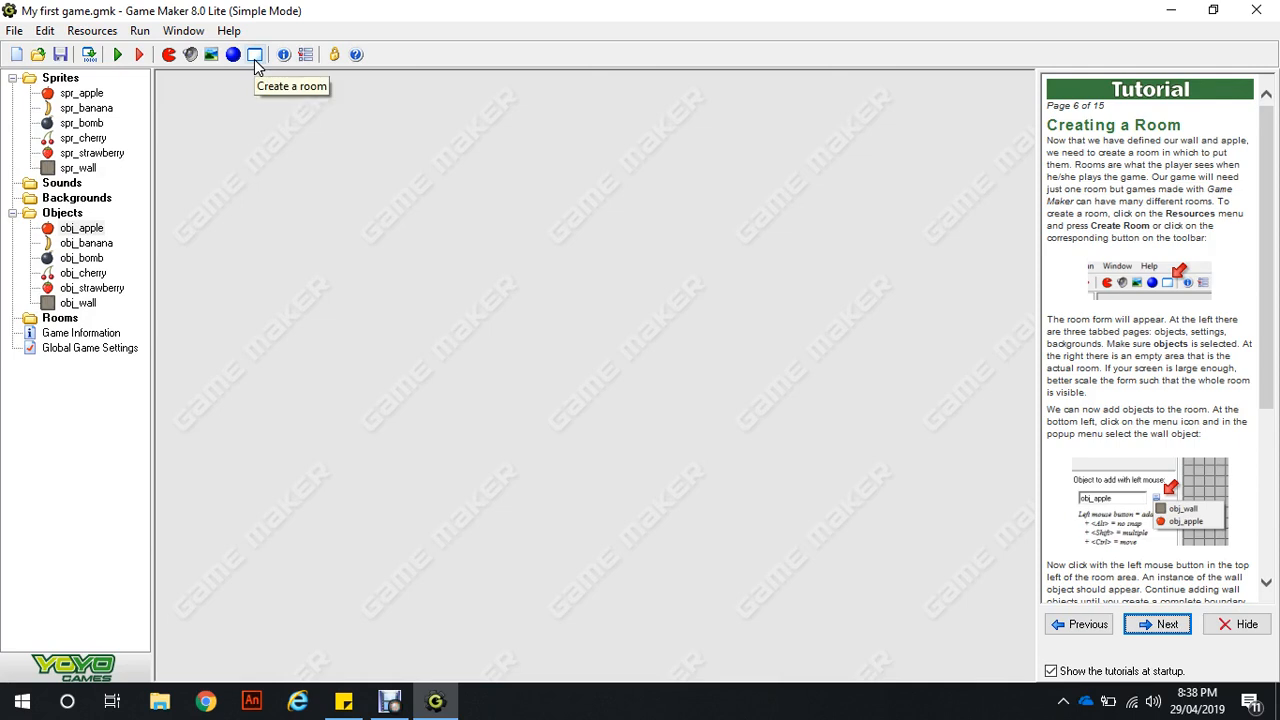
left_click(95, 33)
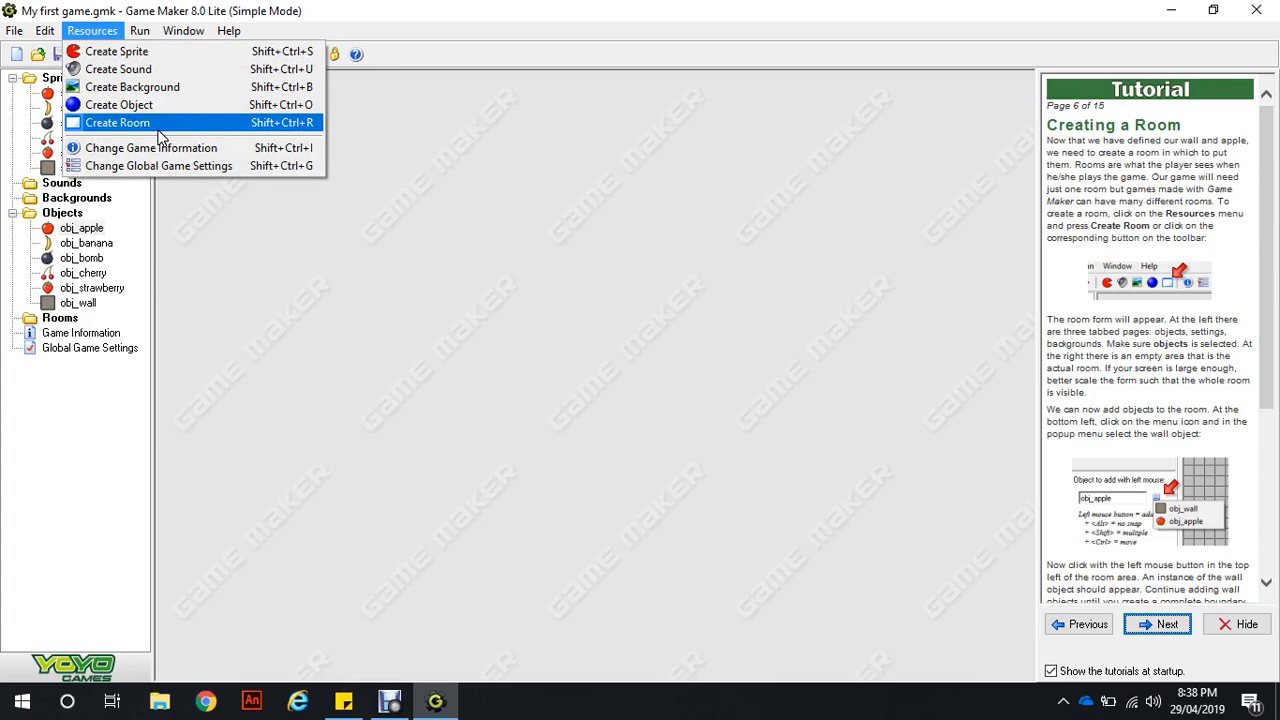
left_click(117, 123)
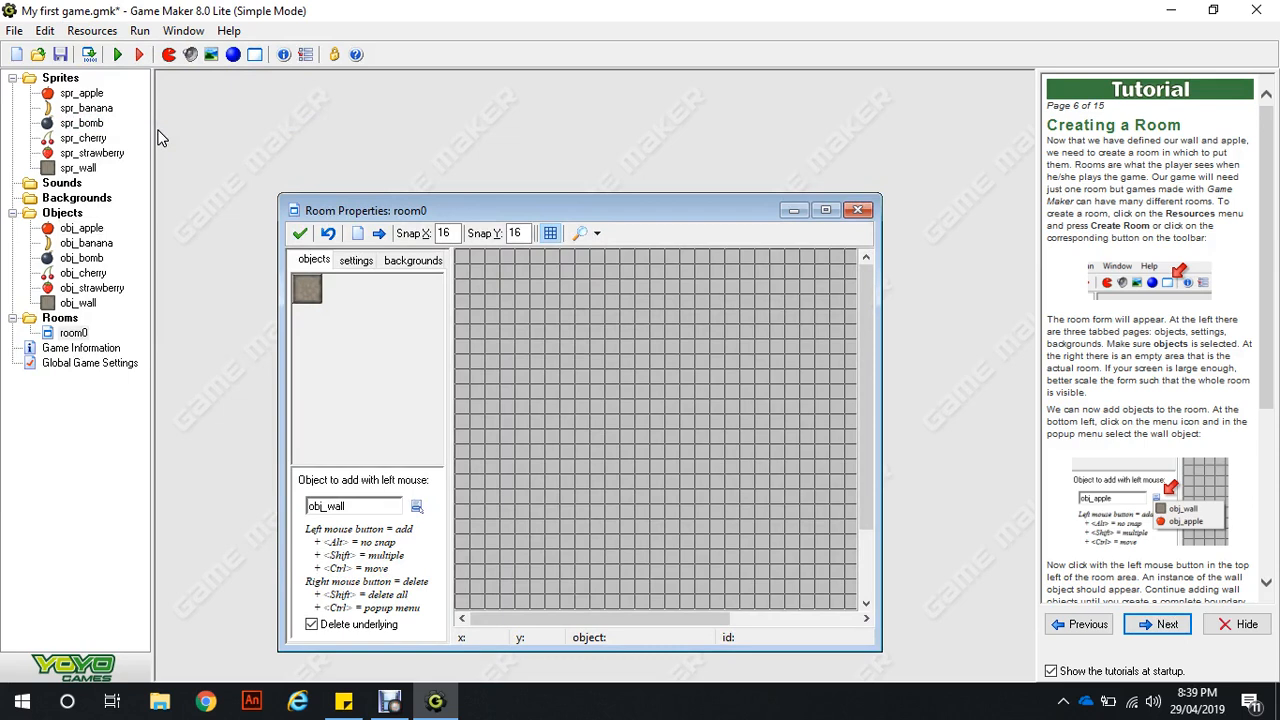
left_click(826, 211)
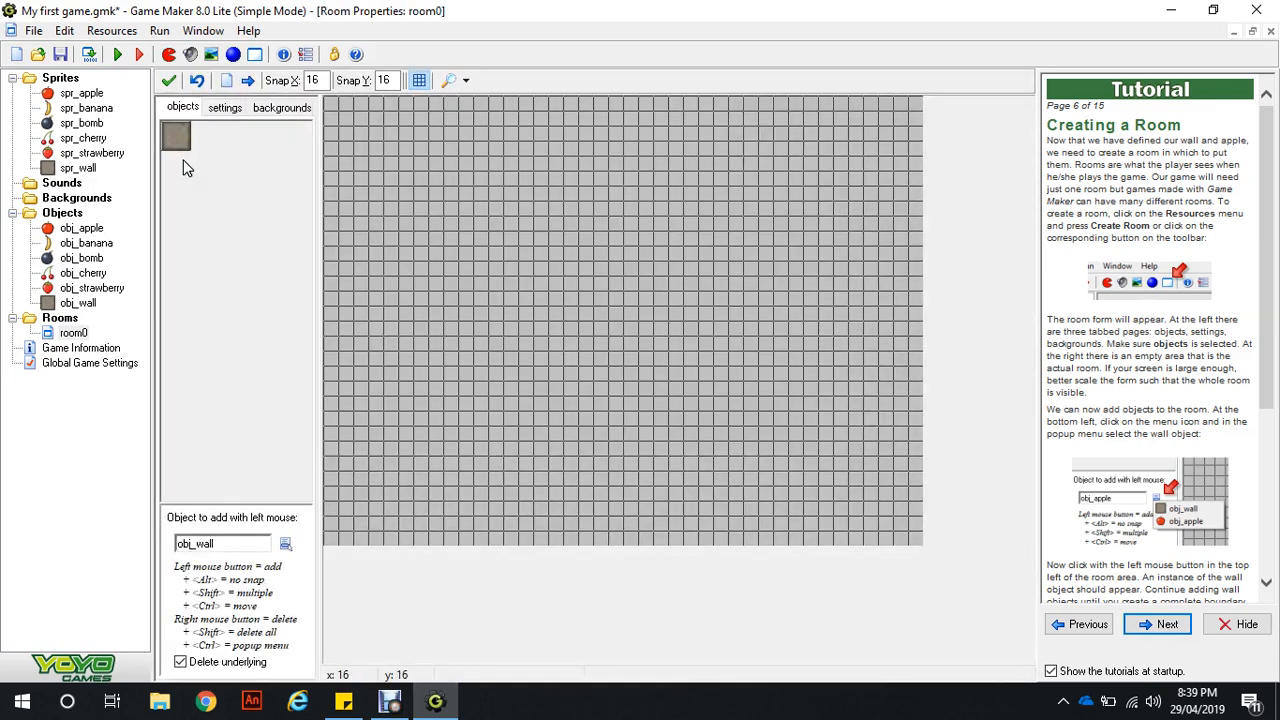
Step: Remove the trial wall block from the room and set both Snap X and Snap Y to 32
left_click(338, 118)
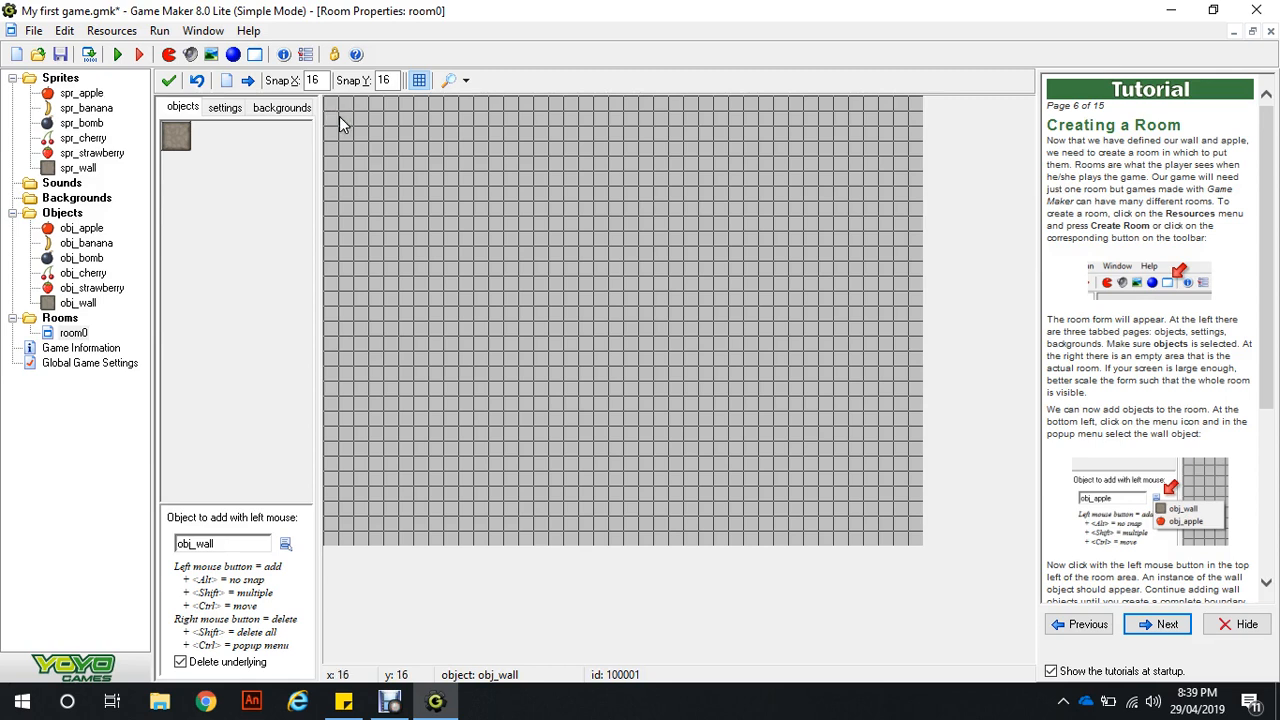
right_click(339, 116)
double_click(320, 81)
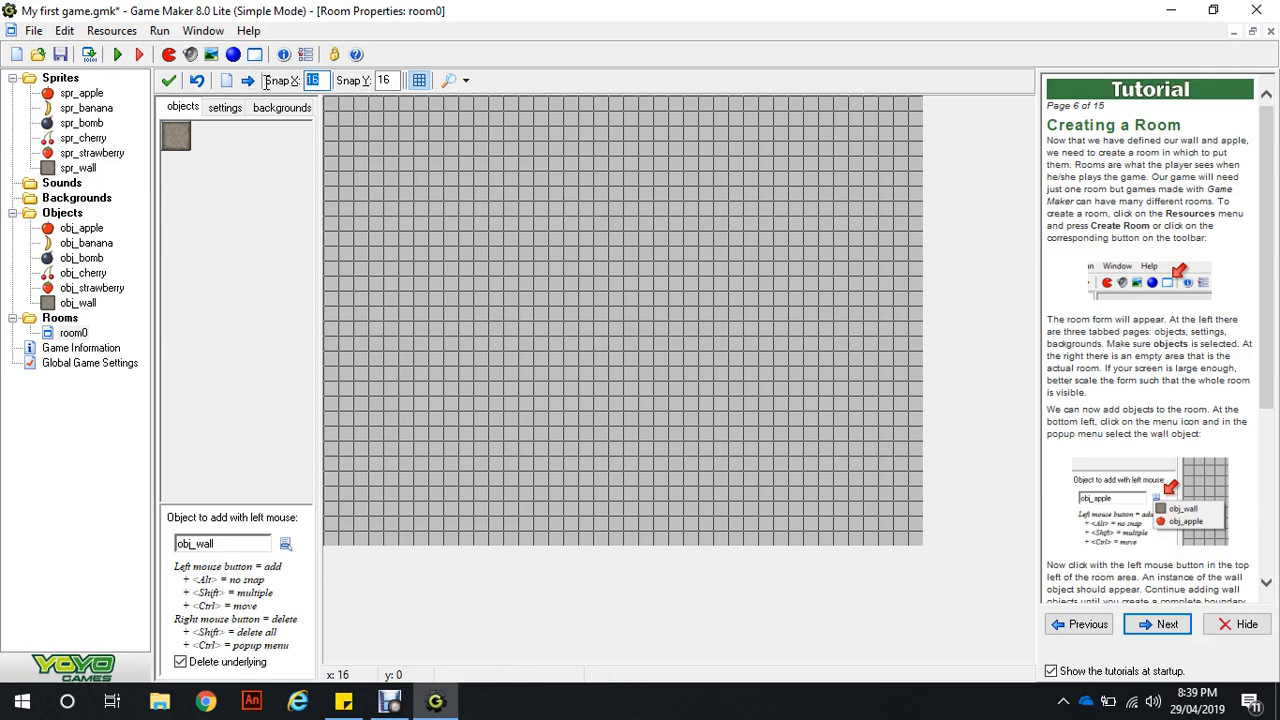
type("32")
key("Tab")
type("32")
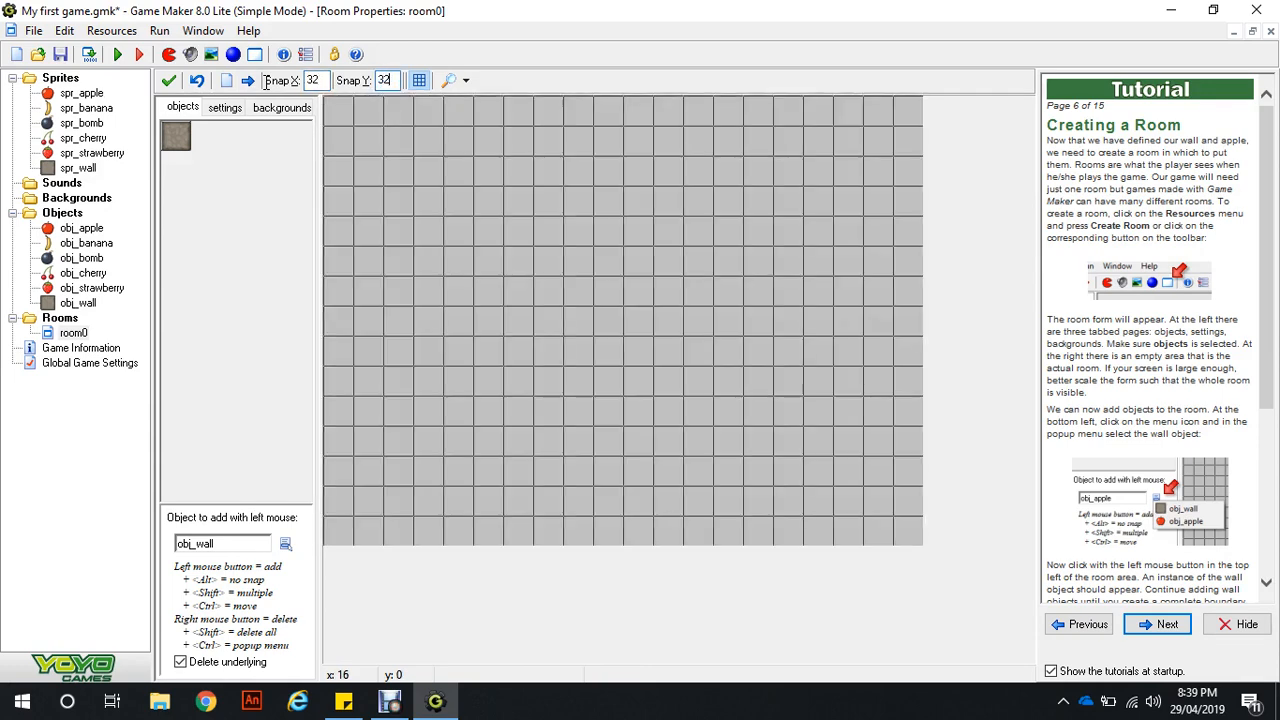
Step: Place eleven obj_wall blocks down the room's left edge, starting at its top-left corner
left_click(340, 117)
left_click(342, 134)
left_click(344, 167)
left_click(341, 205)
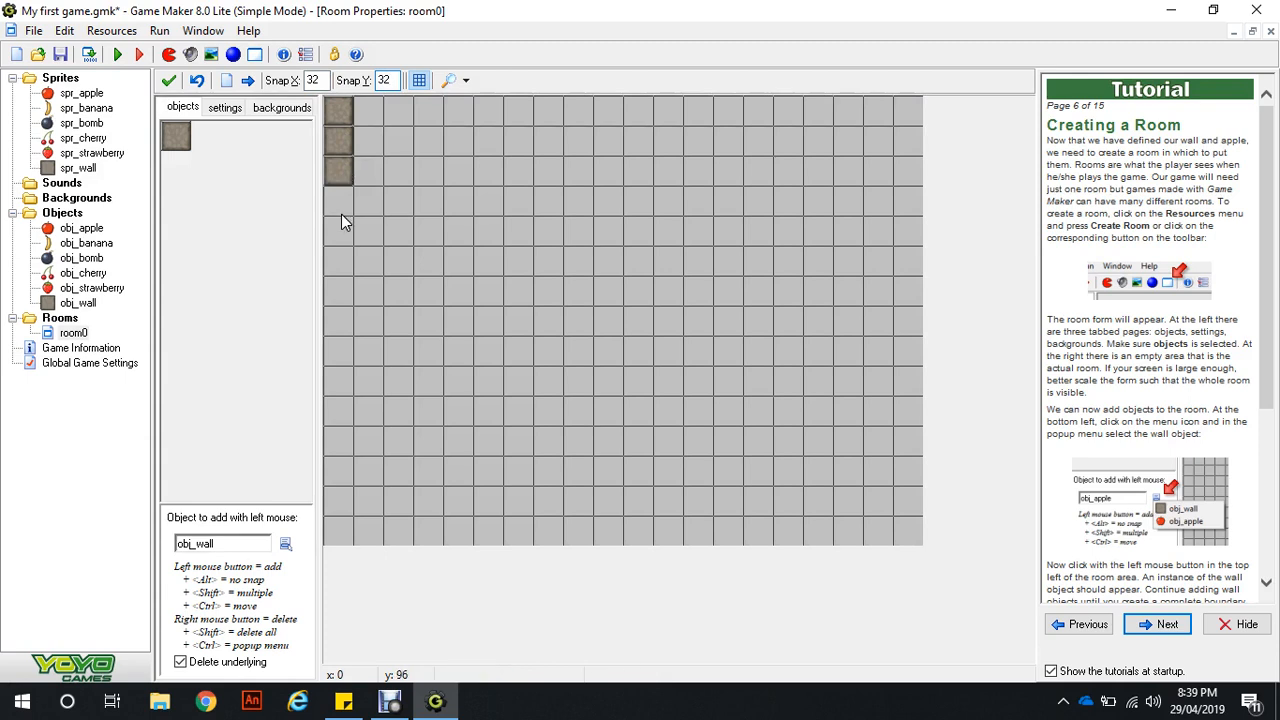
left_click(342, 231)
left_click(340, 262)
left_click(339, 290)
left_click(342, 320)
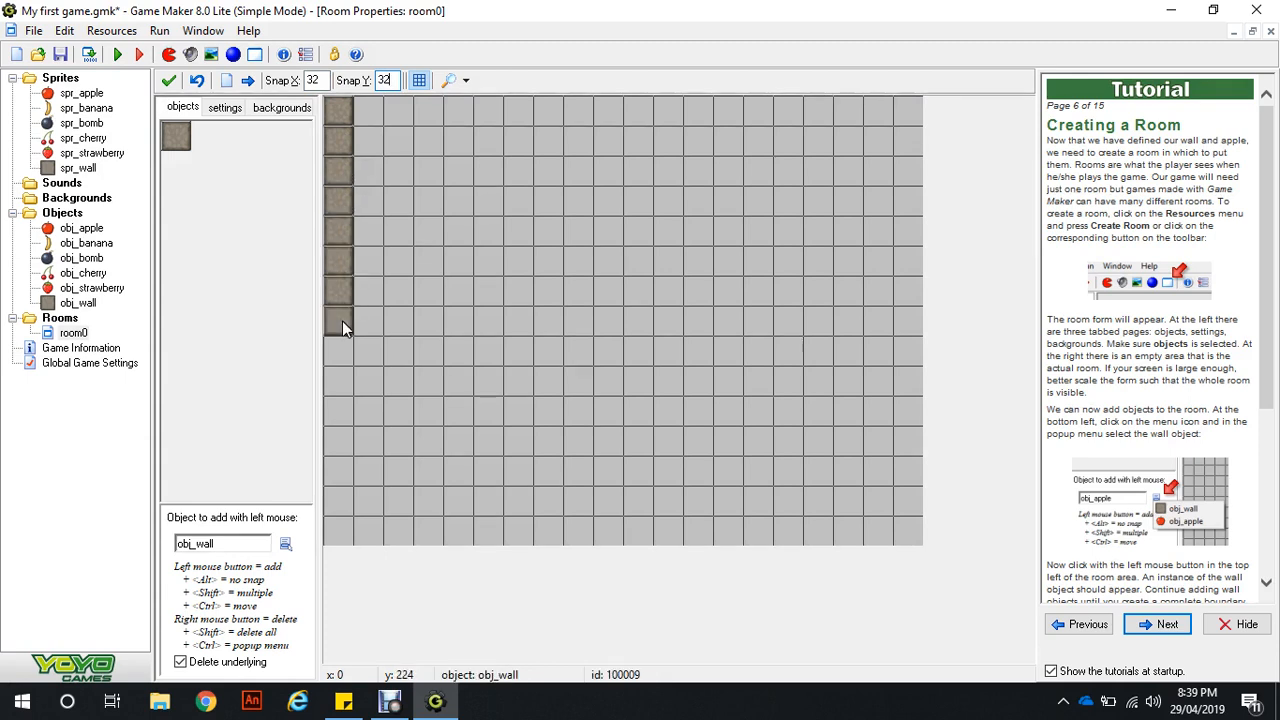
left_click(342, 344)
left_click(342, 382)
left_click(342, 406)
Step: Try placing several obj_apple instances inside the room, then delete them
left_click(287, 546)
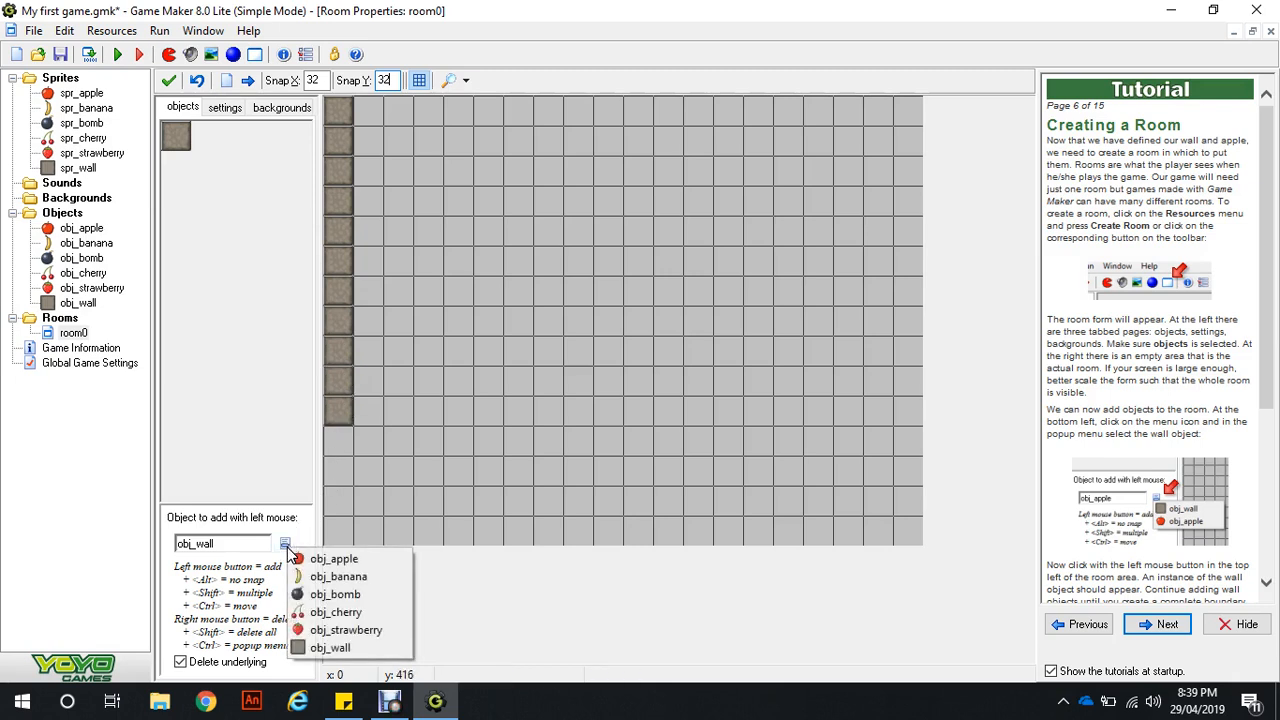
left_click(330, 558)
left_click(430, 410)
left_click(583, 291)
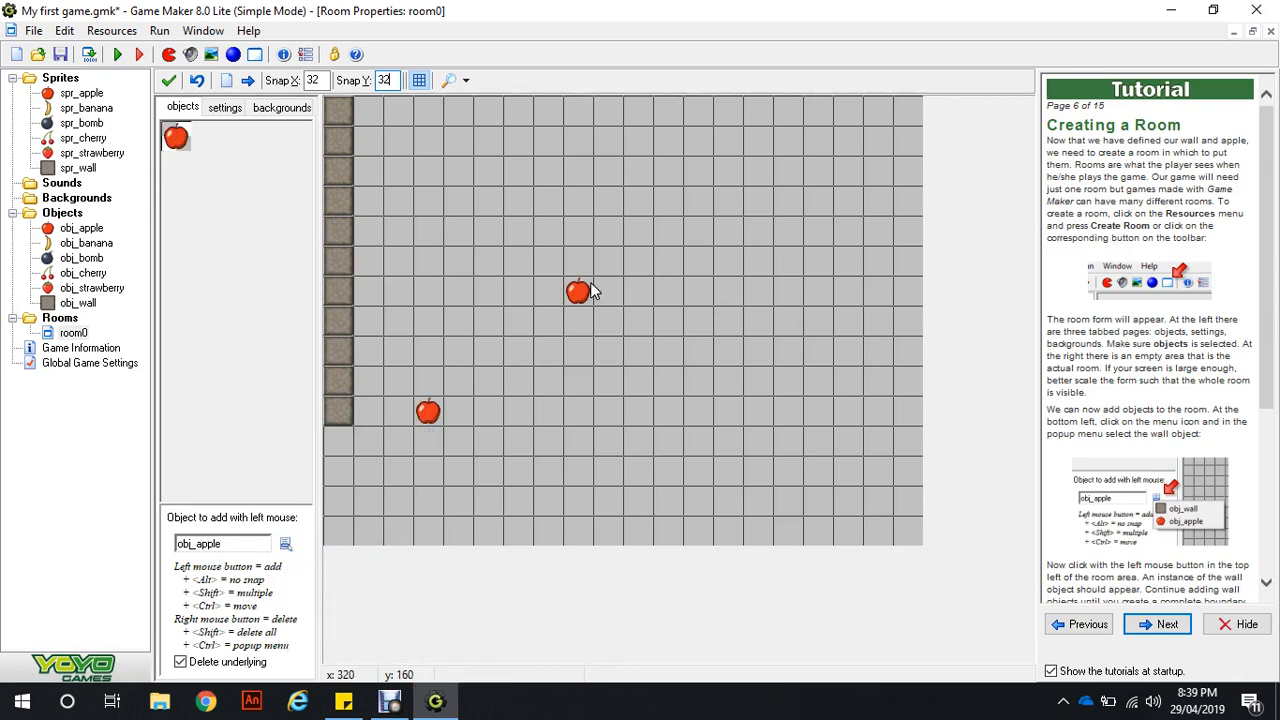
left_click(698, 262)
left_click(785, 384)
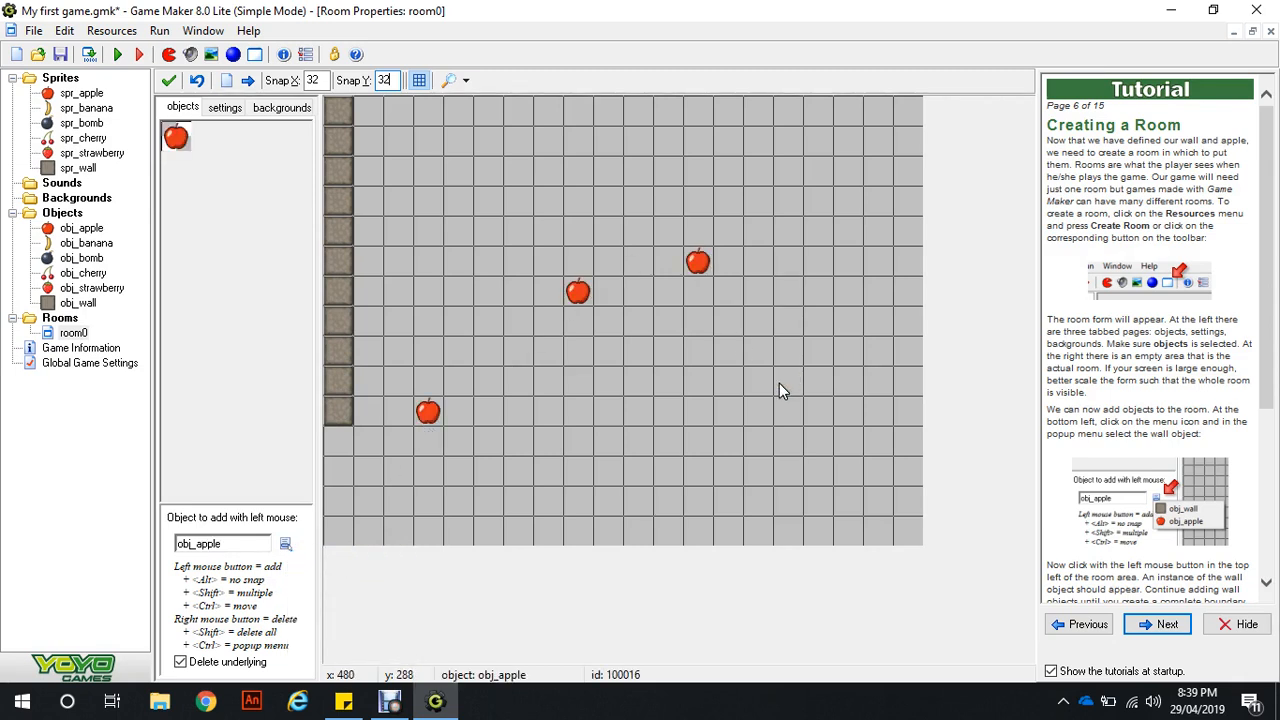
right_click(578, 291)
right_click(428, 411)
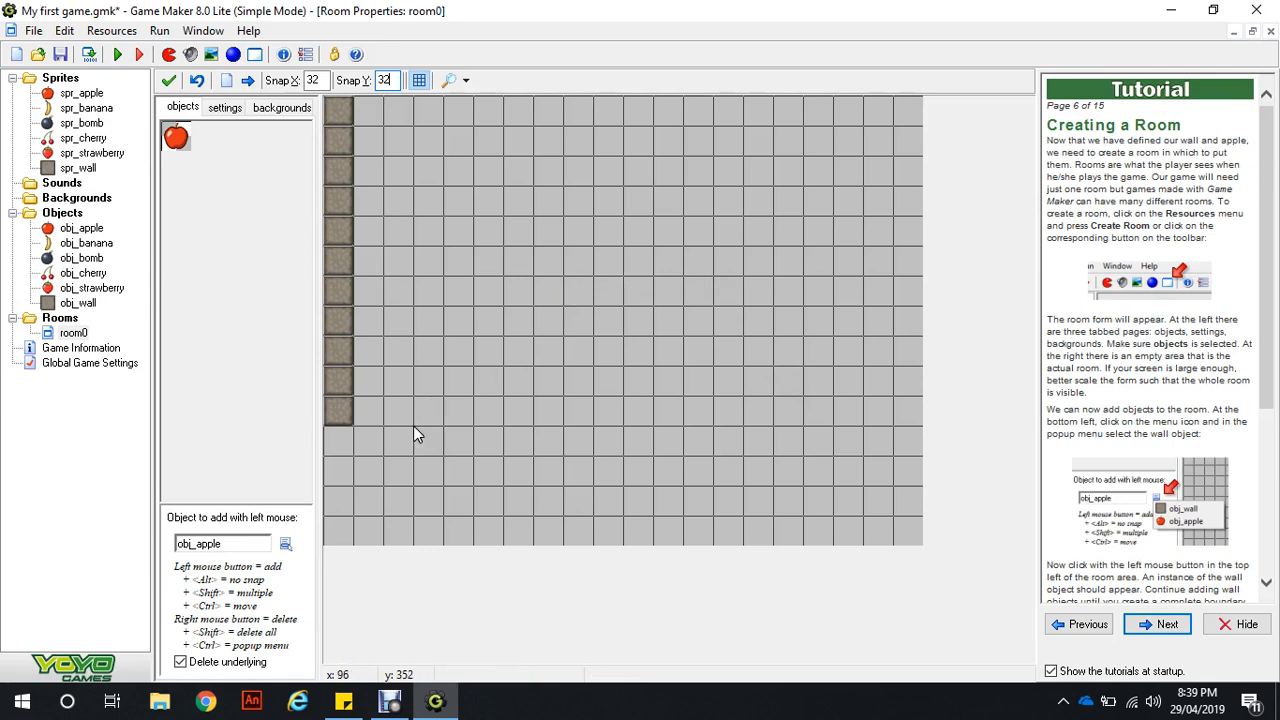
Step: Switch the object to add back to obj_wall and complete the room's left wall down to the bottom corner
left_click(285, 543)
left_click(351, 649)
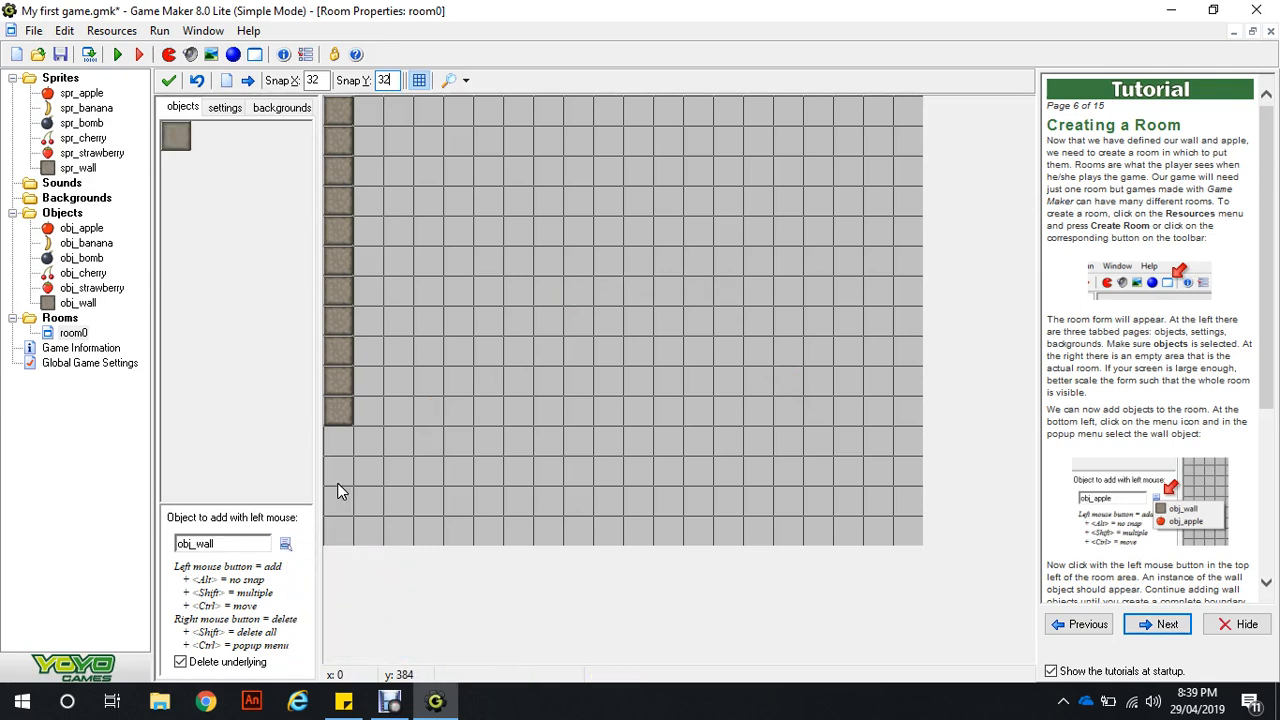
left_click(346, 434)
left_click(344, 469)
left_click(340, 506)
left_click(340, 522)
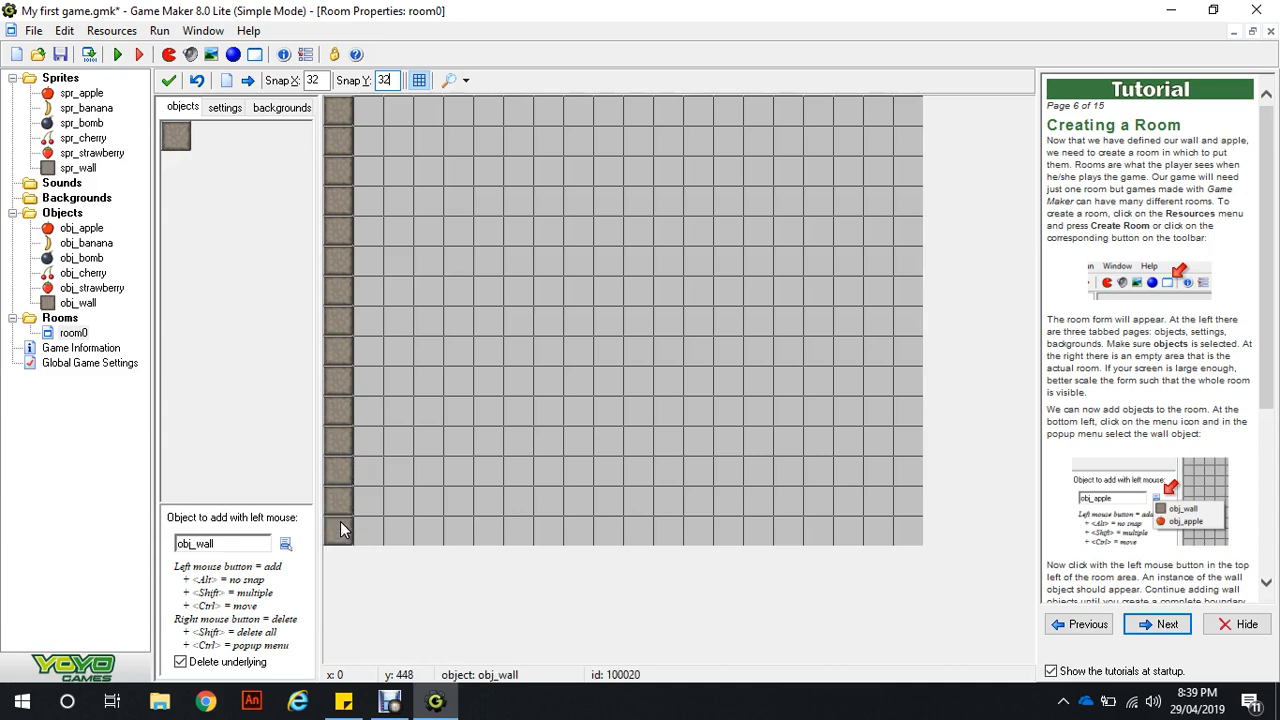
Step: Lay a row of obj_wall blocks along the room's bottom edge from the left corner towards the right
left_click(370, 527)
left_click(397, 524)
left_click(428, 528)
left_click(456, 505)
left_click(459, 530)
left_click(486, 535)
left_click(518, 531)
left_click(548, 501)
left_click(548, 531)
left_click(578, 531)
left_click(608, 528)
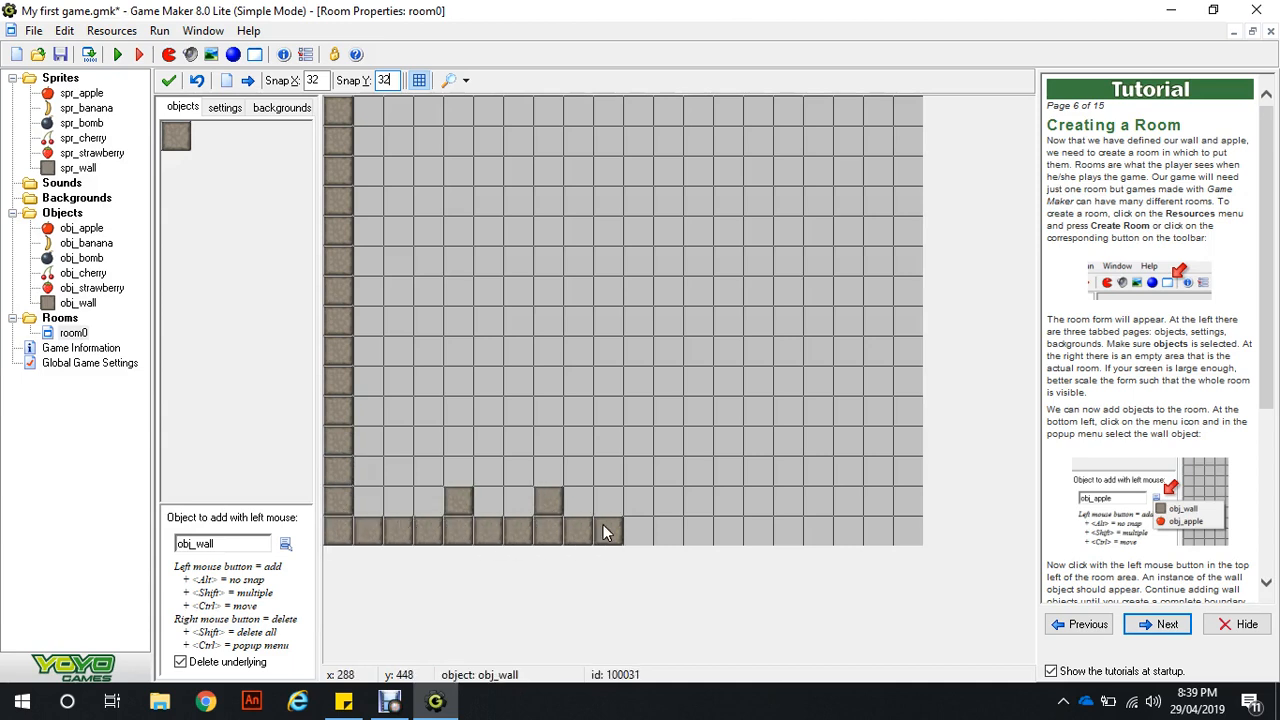
left_click(638, 530)
left_click(668, 530)
left_click(698, 530)
left_click(728, 530)
left_click(758, 530)
left_click(788, 530)
left_click(818, 530)
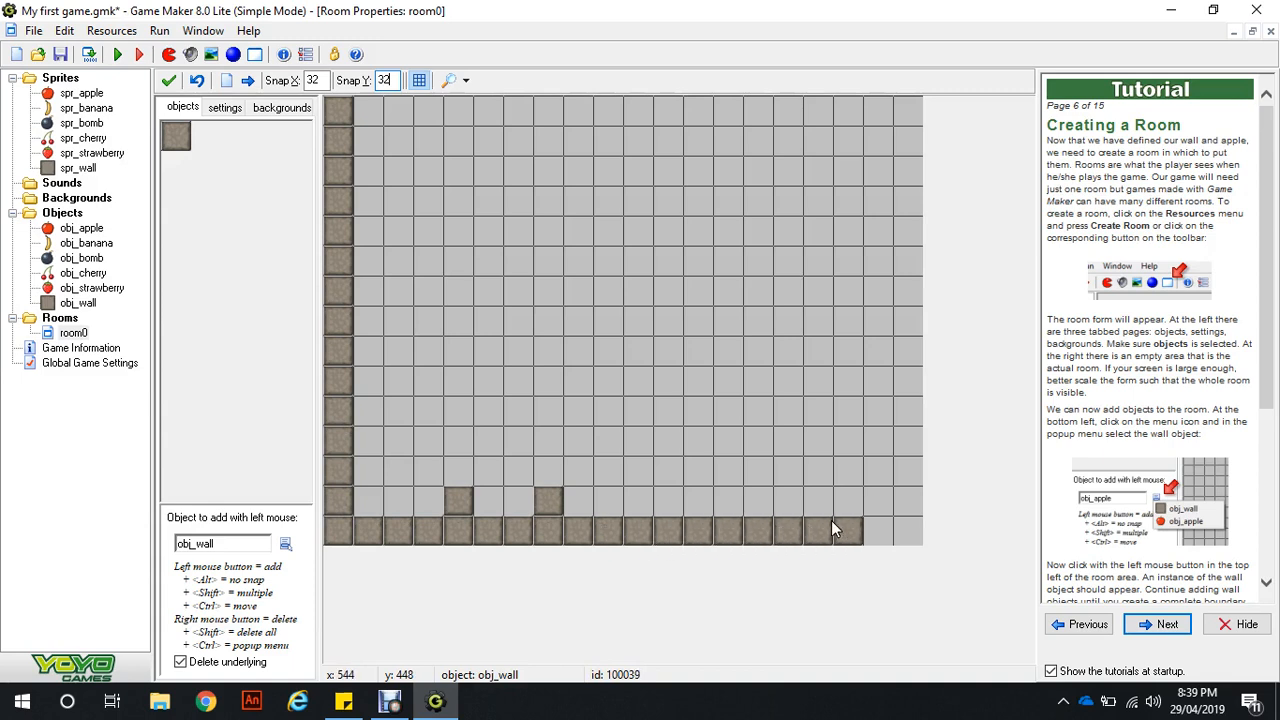
Step: Complete the bottom-right corner and continue the obj_wall blocks up the right edge and across the top edge
left_click(848, 501)
left_click(878, 530)
left_click(908, 530)
left_click(908, 501)
mouse_move(921, 505)
left_mouse_down("shift")
mouse_move(903, 343)
mouse_move(908, 165)
mouse_move(881, 123)
mouse_move(668, 105)
mouse_move(541, 126)
mouse_move(380, 107)
left_mouse_up("shift")
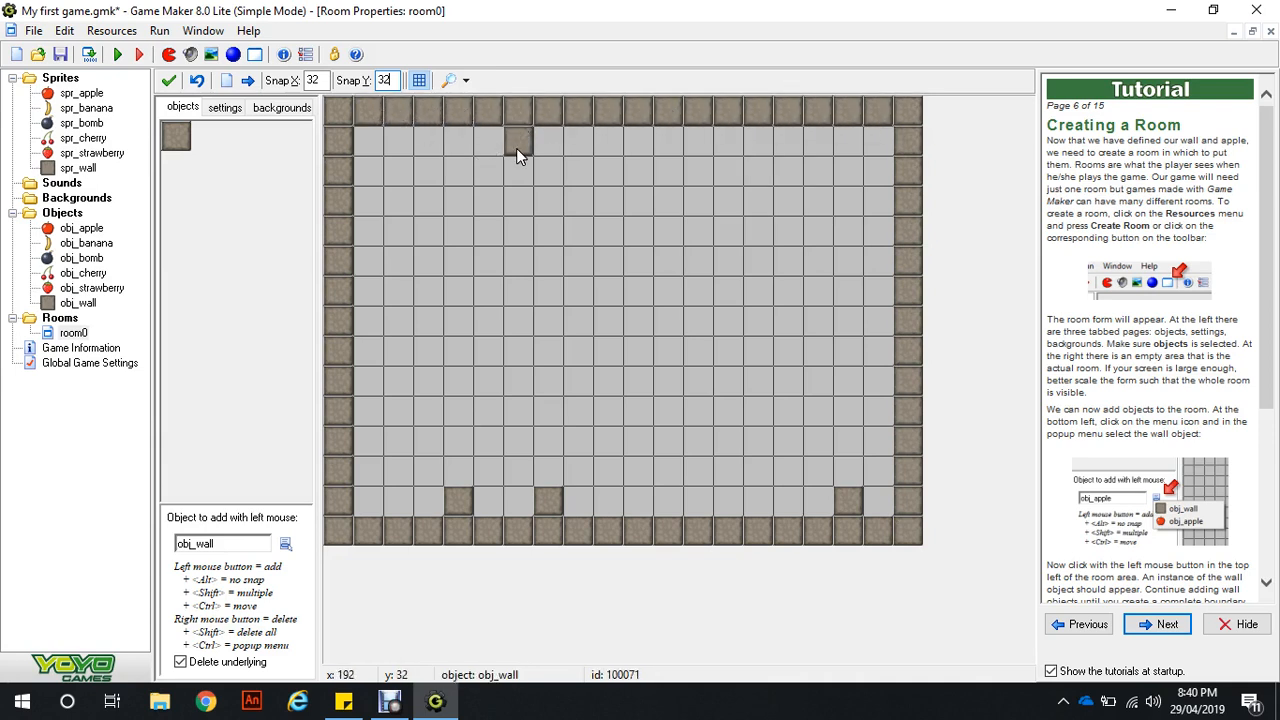
Step: Delete the stray wall blocks lying inside the room's boundary
right_click(460, 504)
right_click(545, 500)
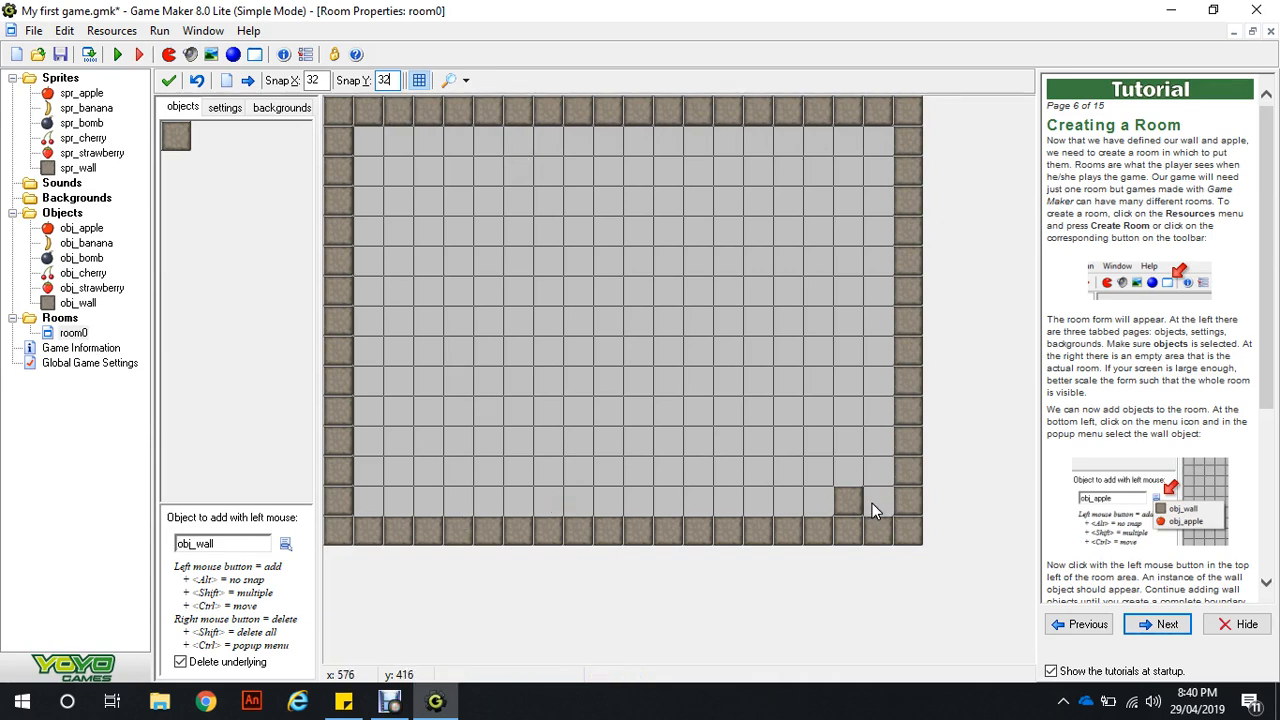
right_click(847, 500)
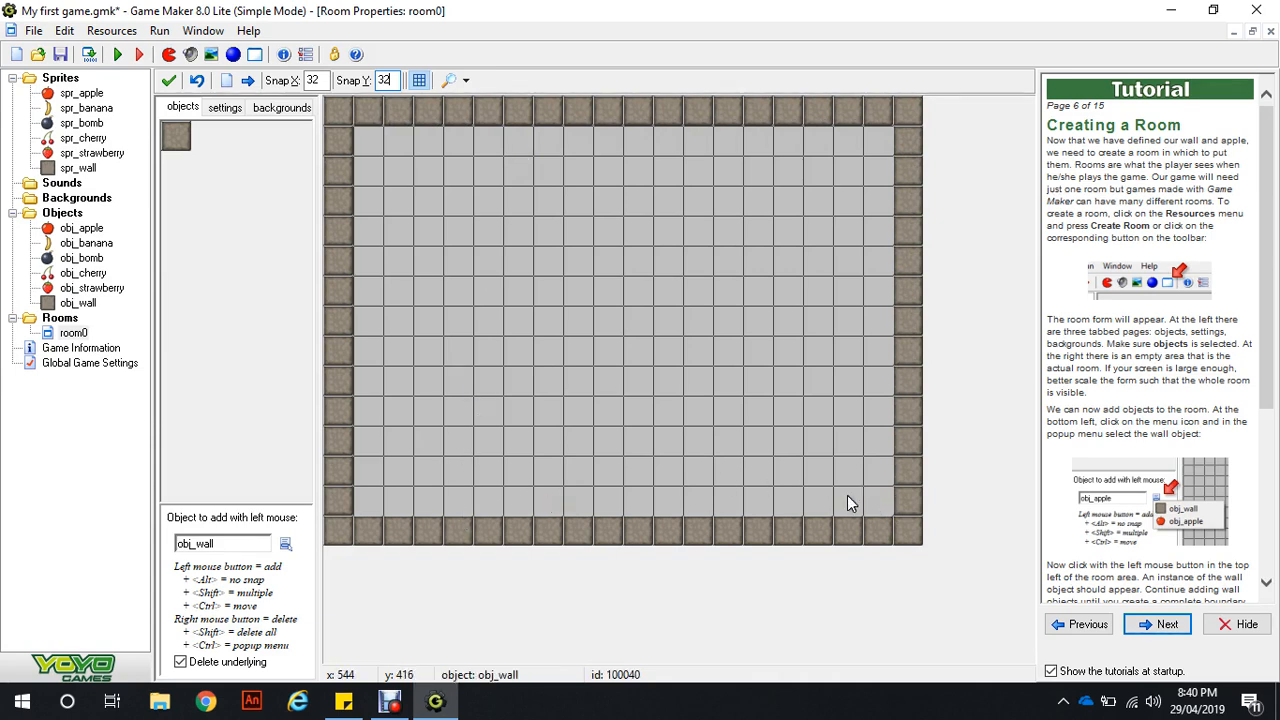
Step: Choose obj_apple as the object to add and place apples near the room's top-left, bottom-left and bottom-right corners
left_click(285, 543)
left_click(330, 556)
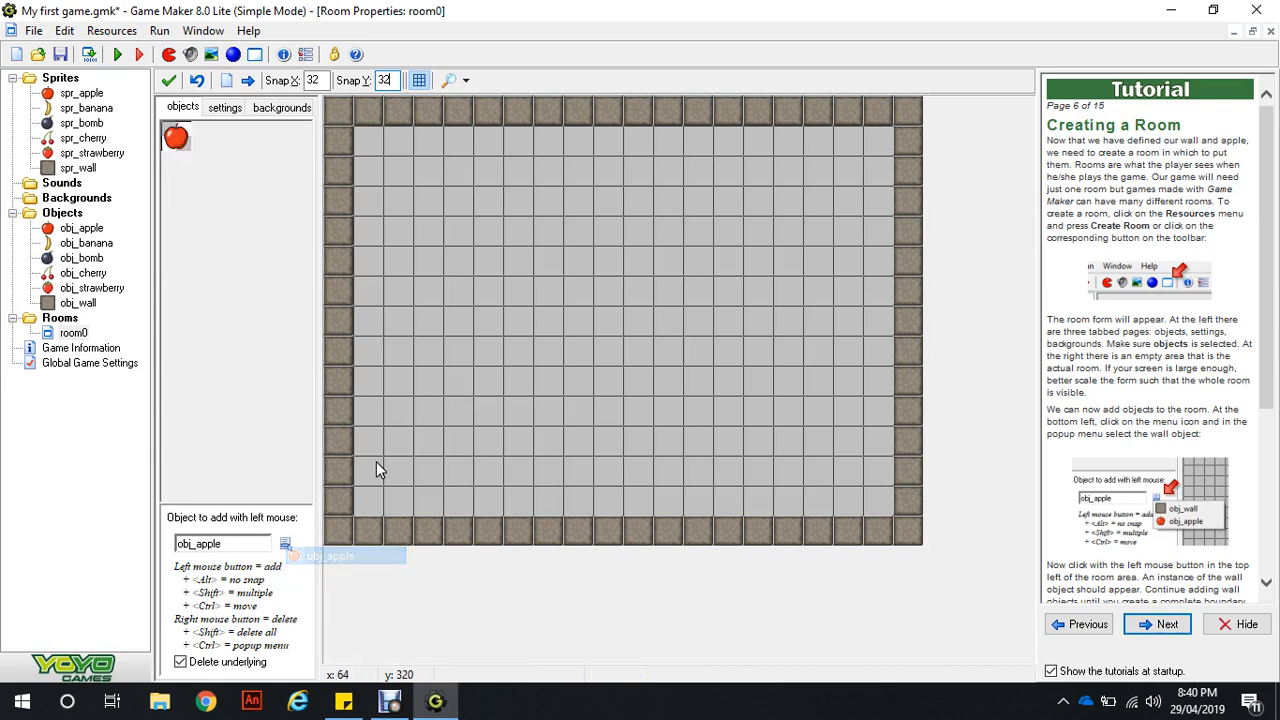
left_click(405, 170)
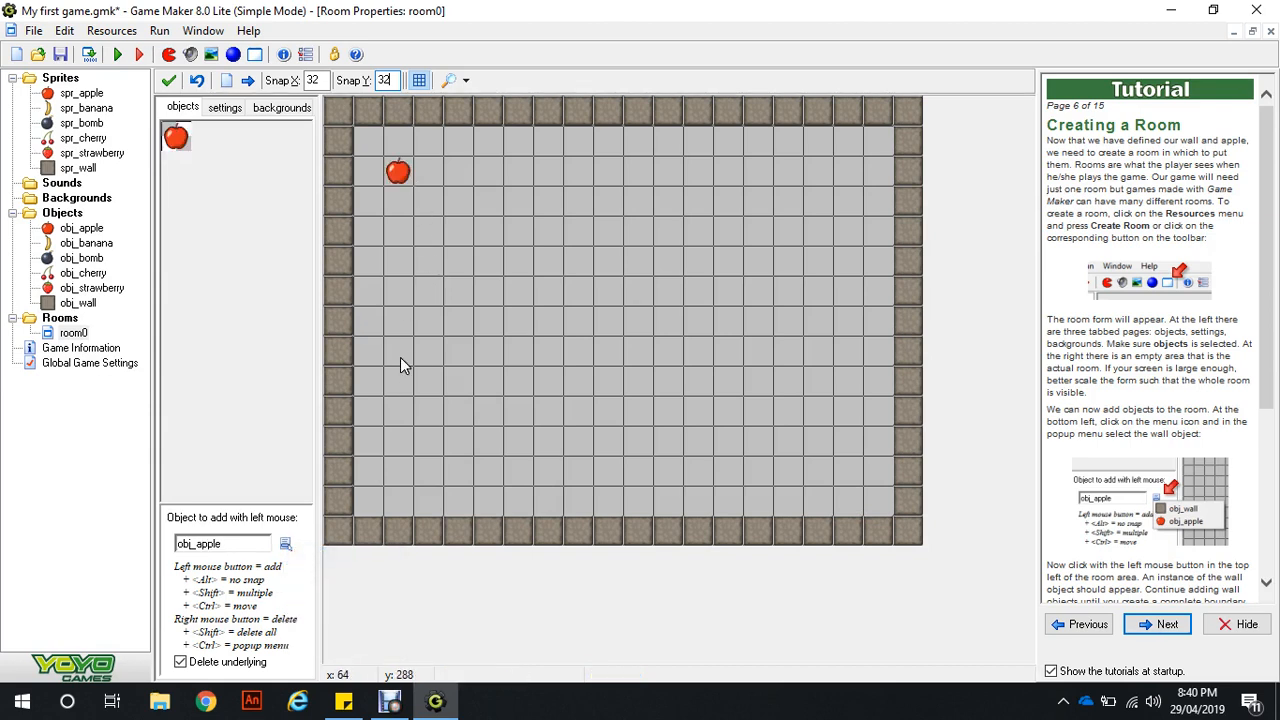
left_click(407, 471)
left_click(839, 480)
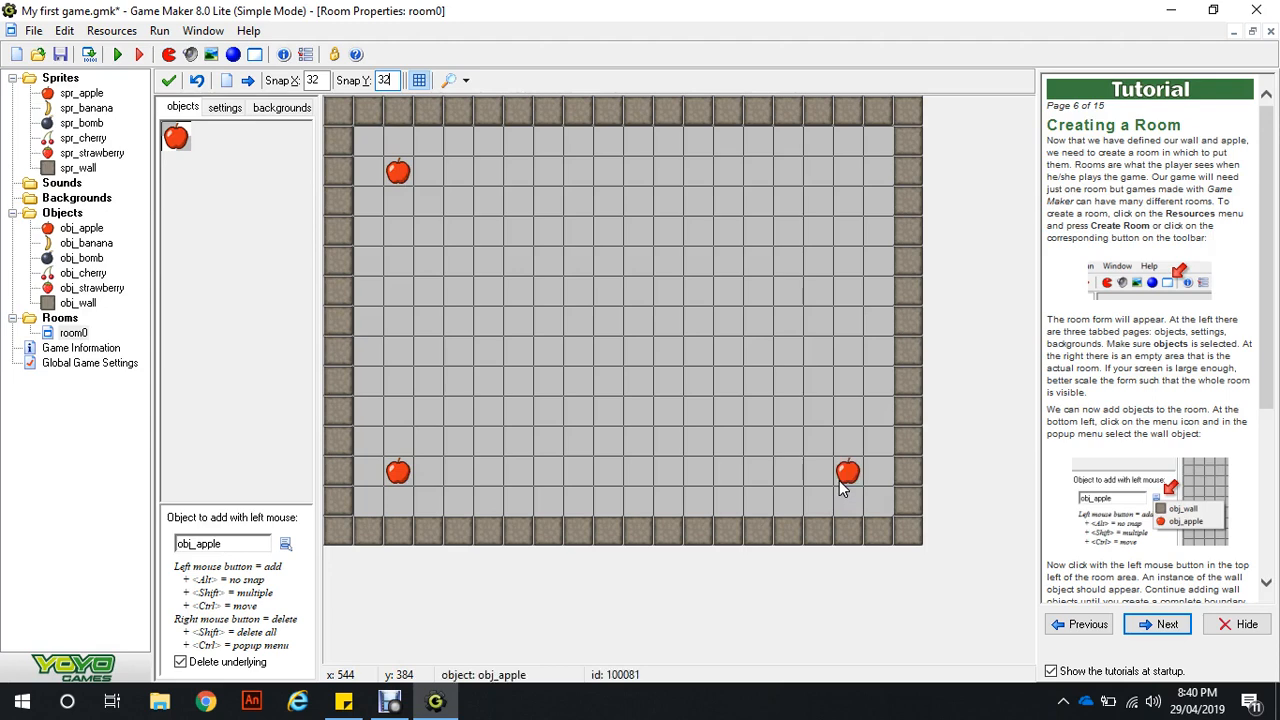
Step: Place another apple near the room's top-right corner and accept the room
left_click(846, 174)
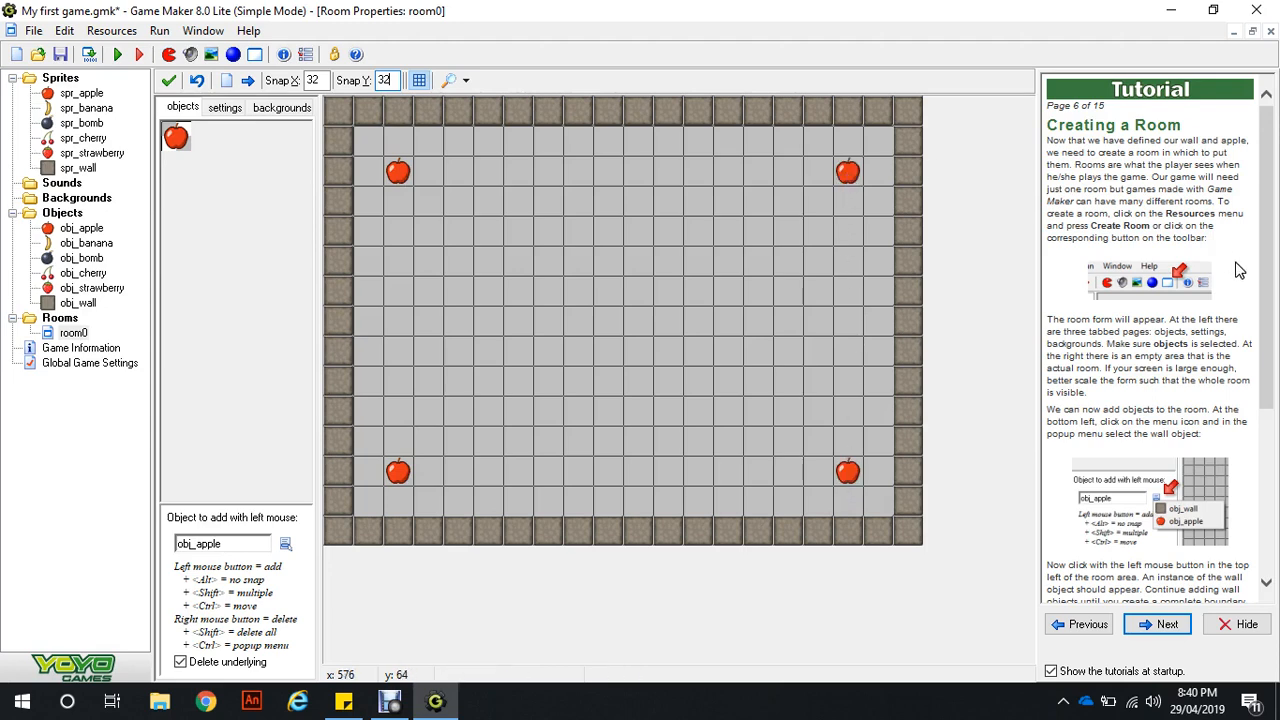
left_click_drag(1270, 274, 1276, 400)
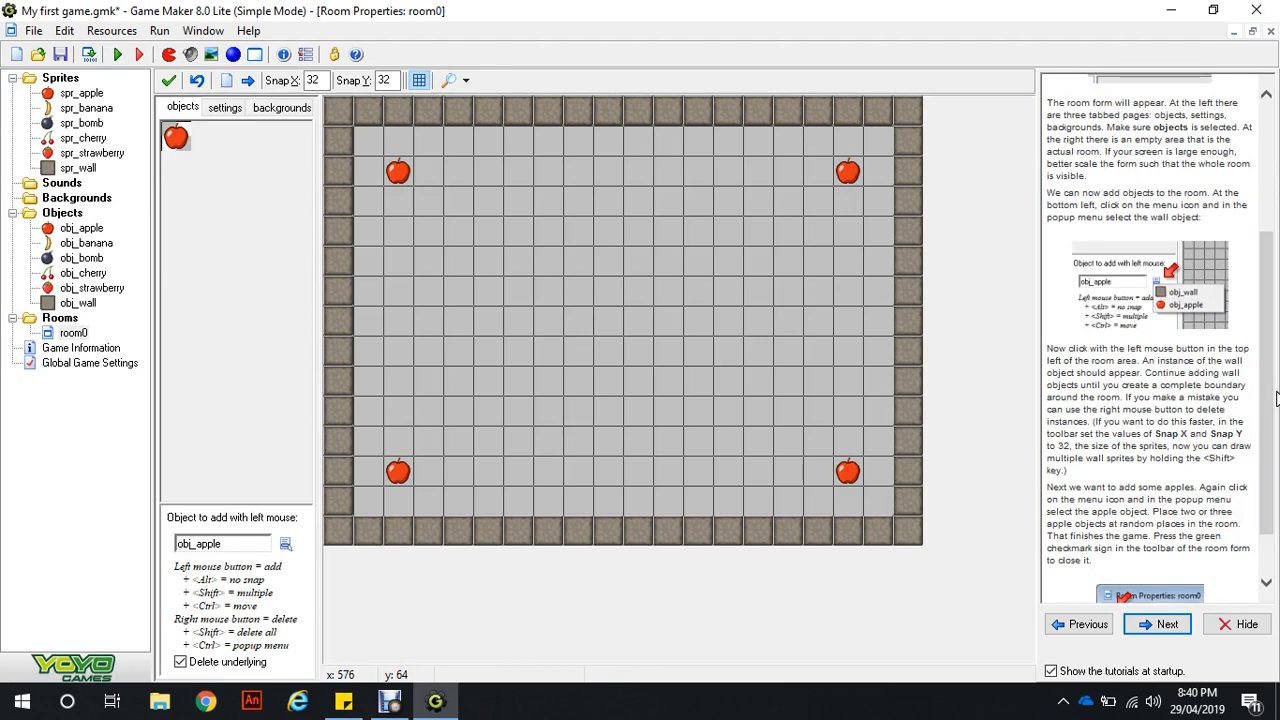
left_click_drag(1276, 402, 1276, 482)
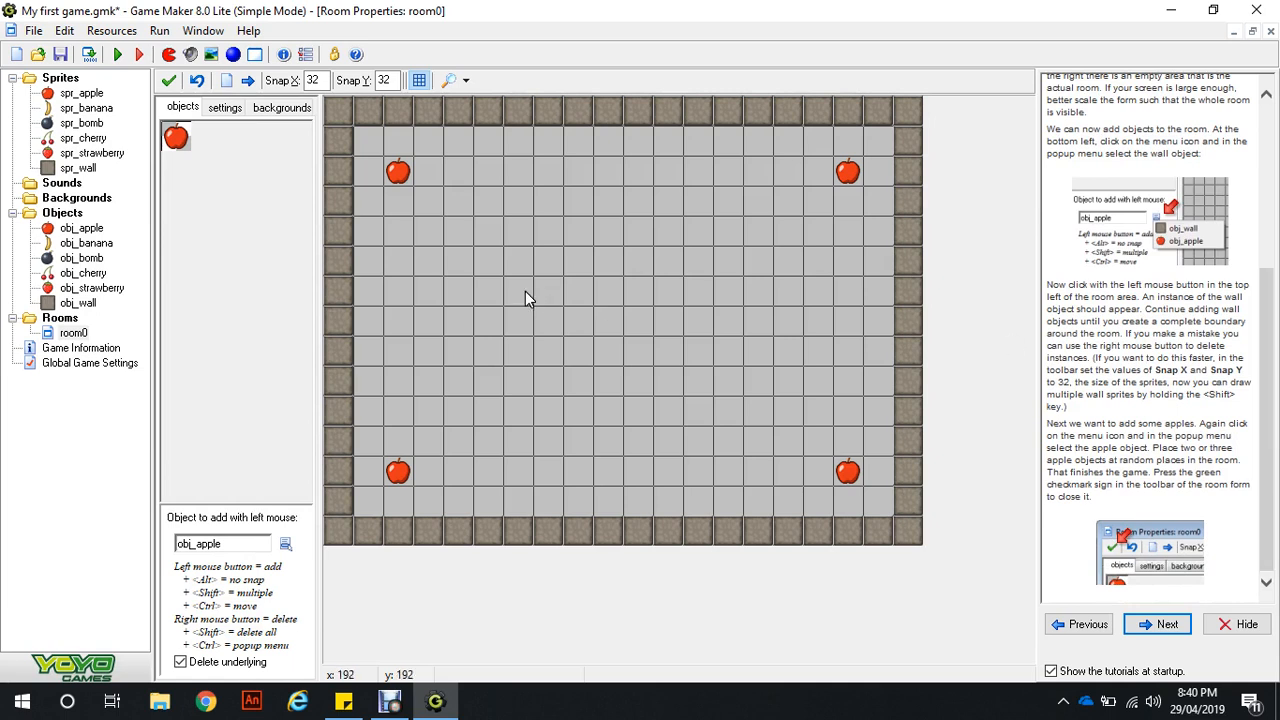
left_click(169, 81)
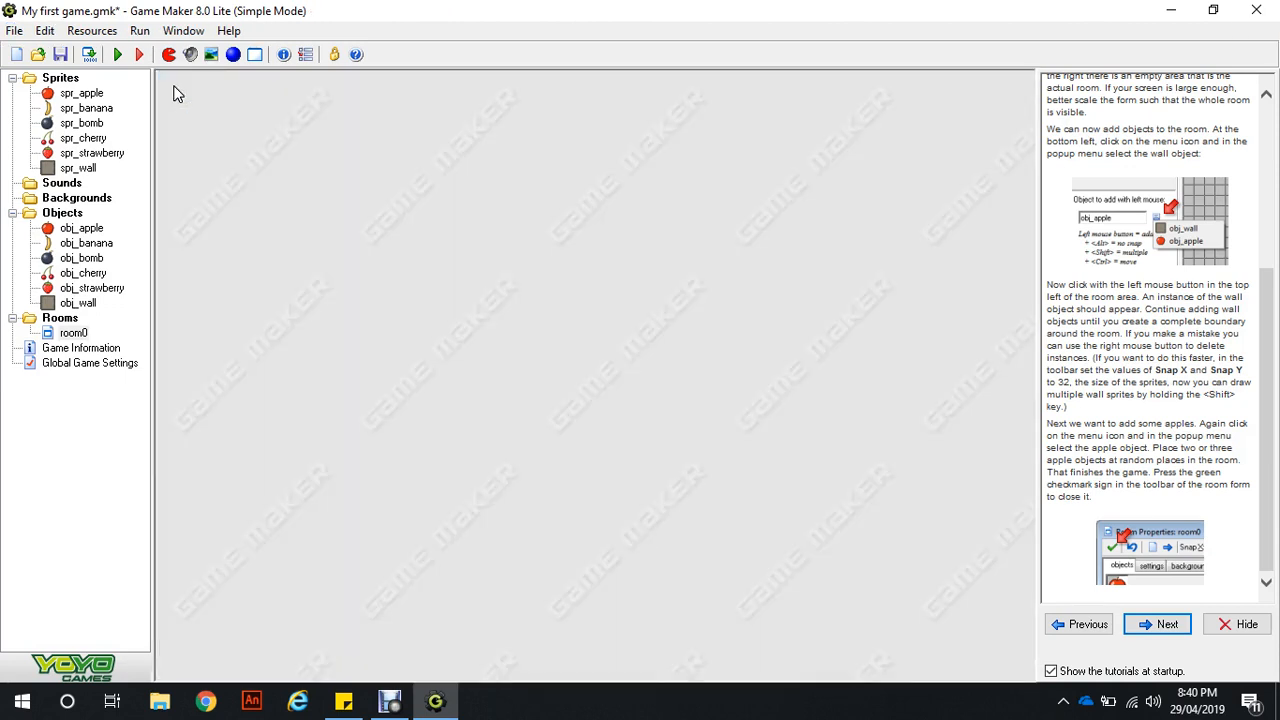
Step: Save the game, advance the tutorial to Testing the Game, and run the game normally
left_click(62, 56)
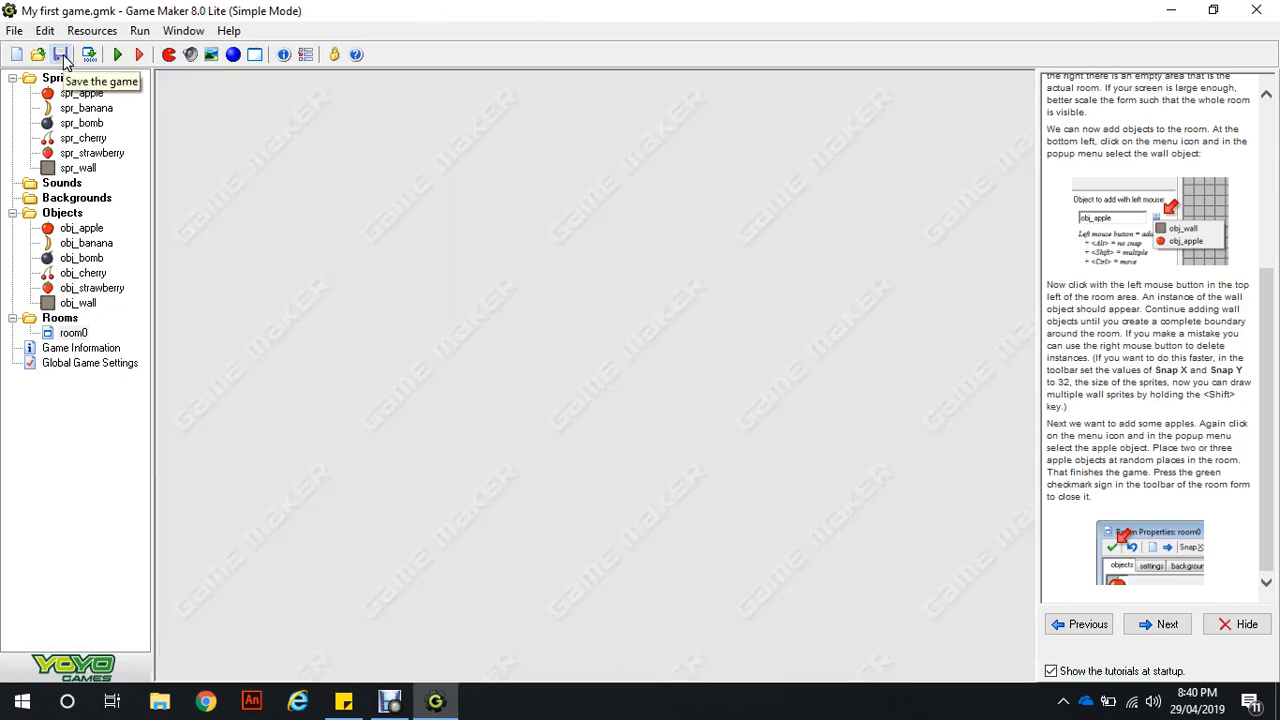
left_click(1155, 624)
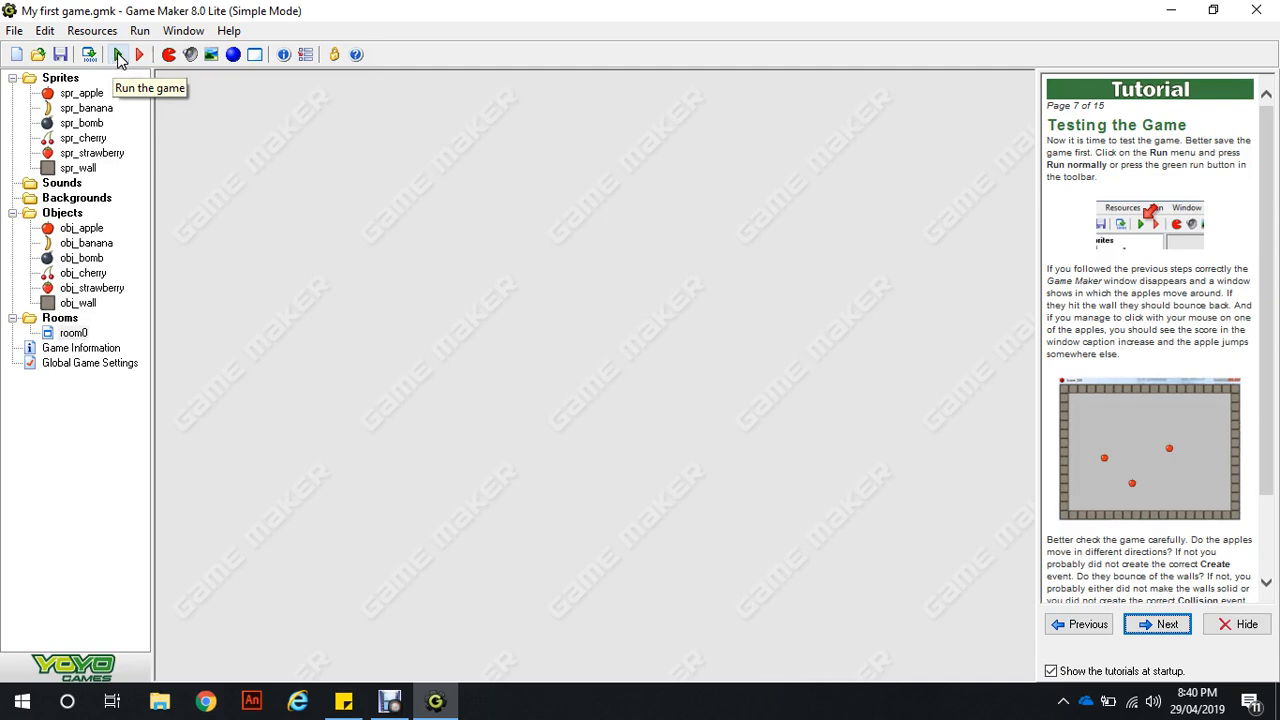
left_click(118, 55)
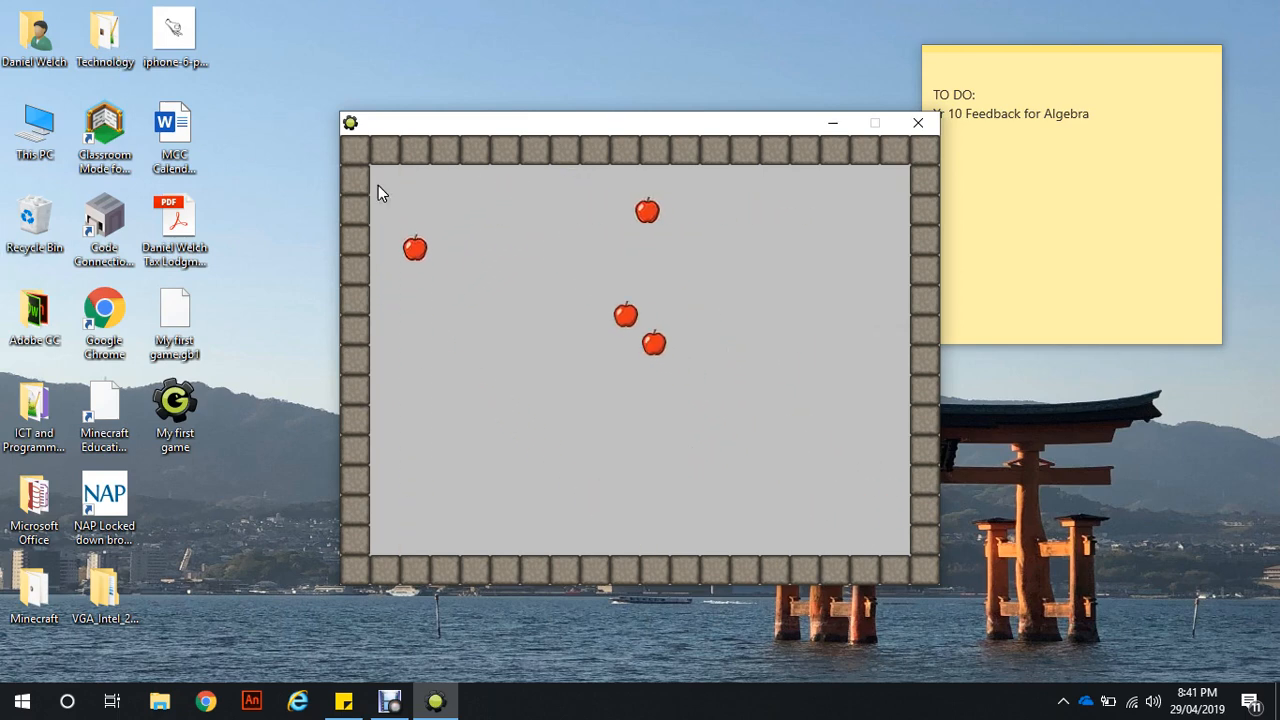
Step: Test catching the moving apples with the mouse, close the game and return to the Game Maker editor
left_click(418, 421)
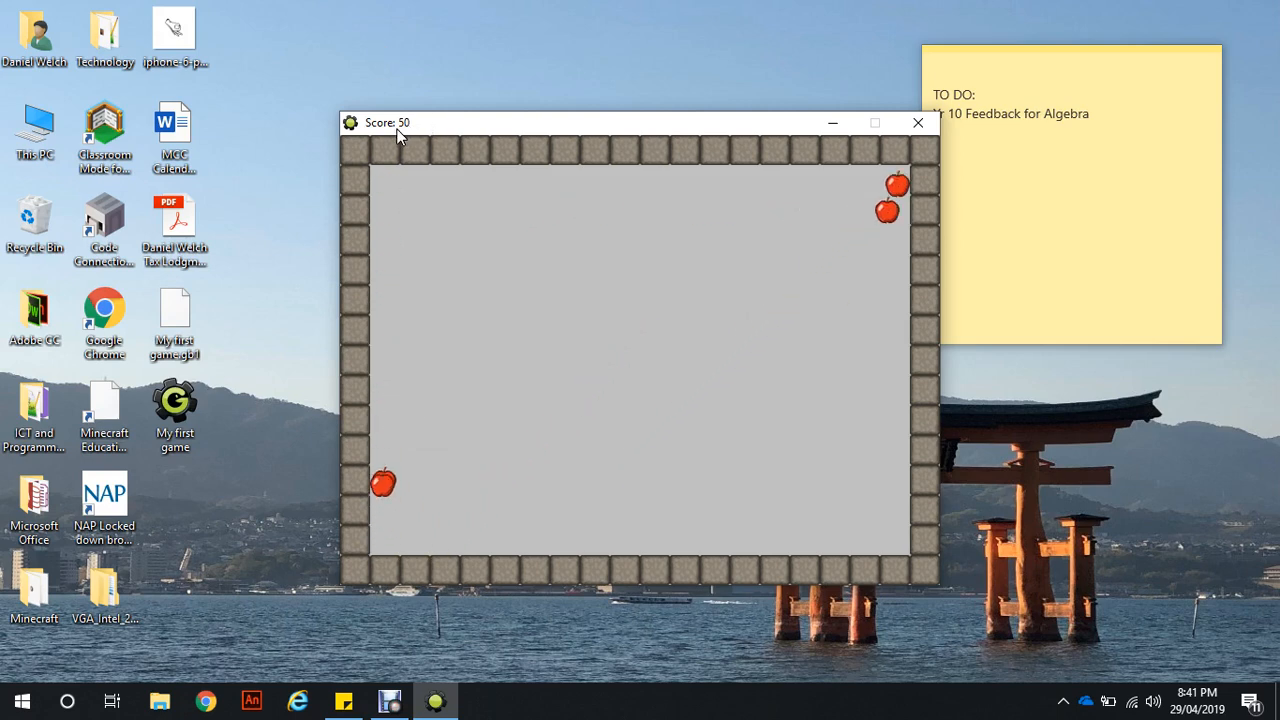
left_click(383, 310)
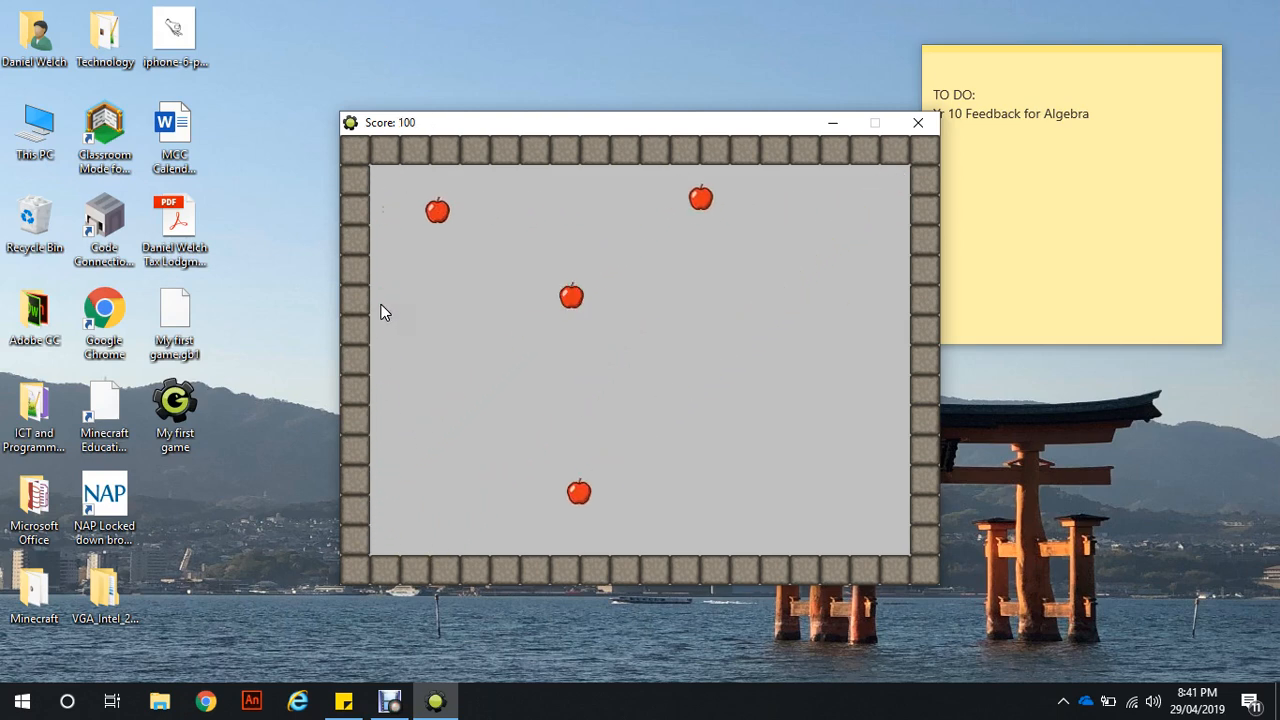
left_click(574, 394)
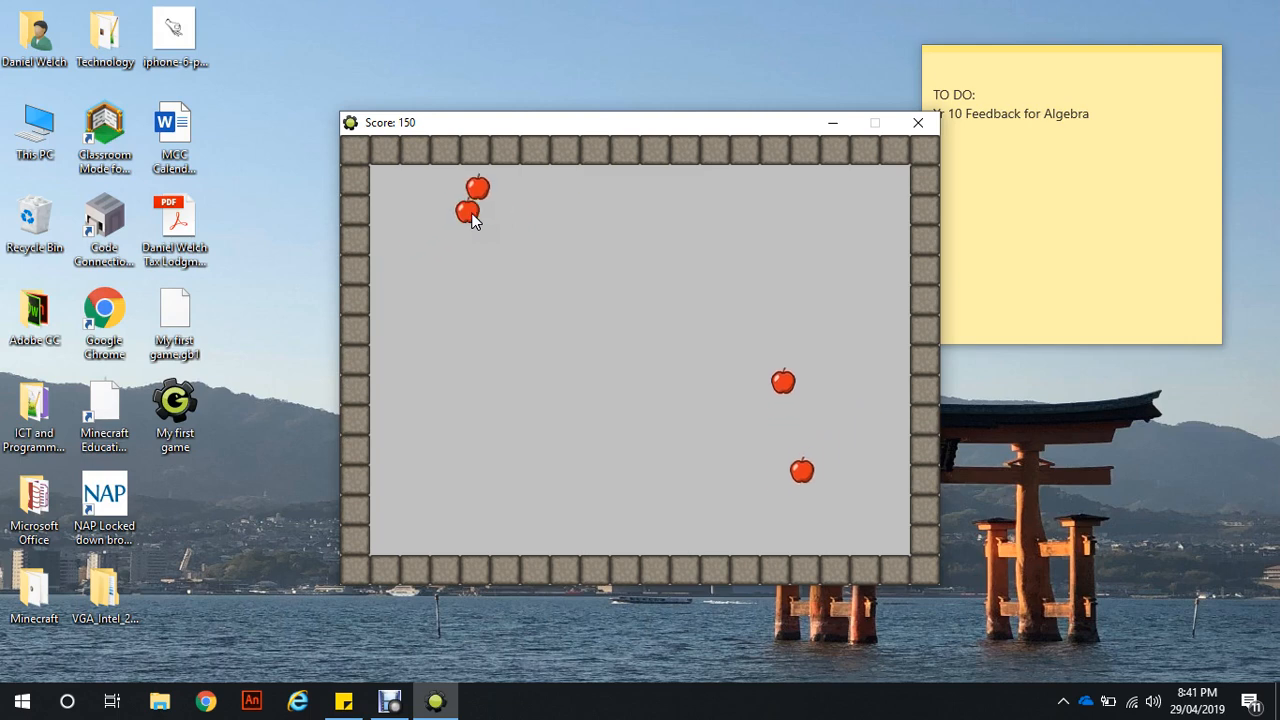
left_click(473, 215)
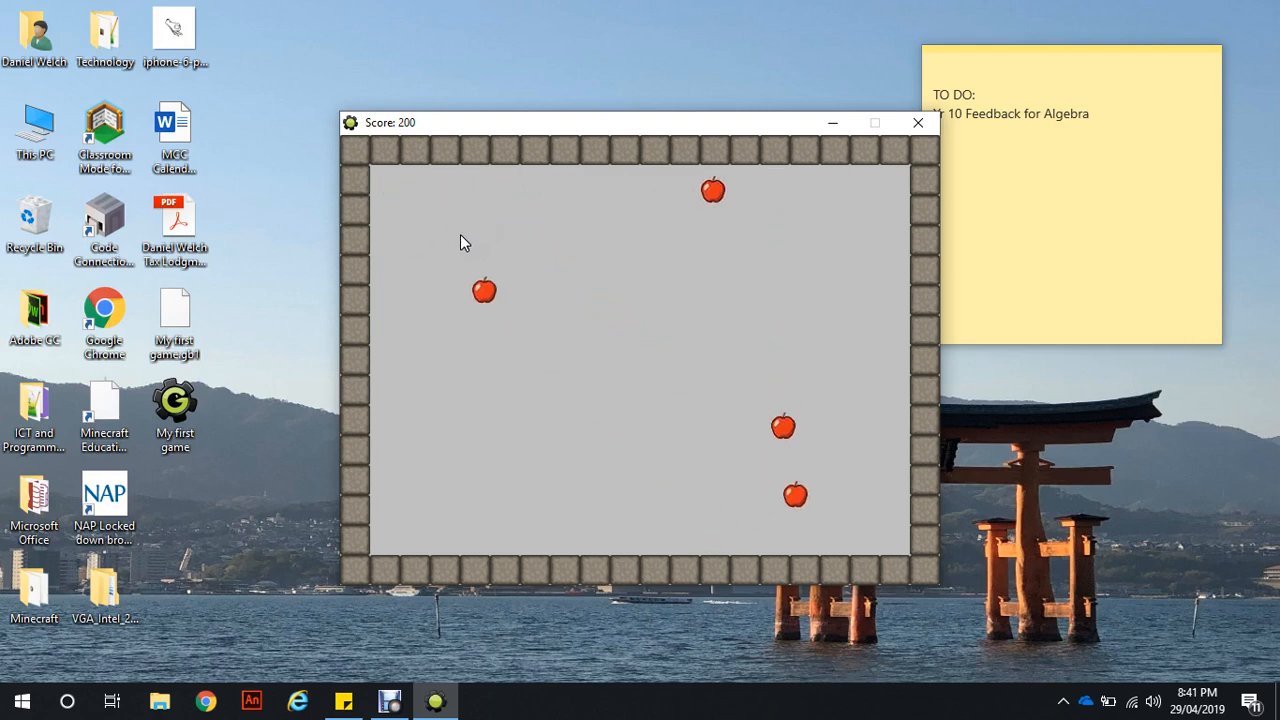
left_click(445, 254)
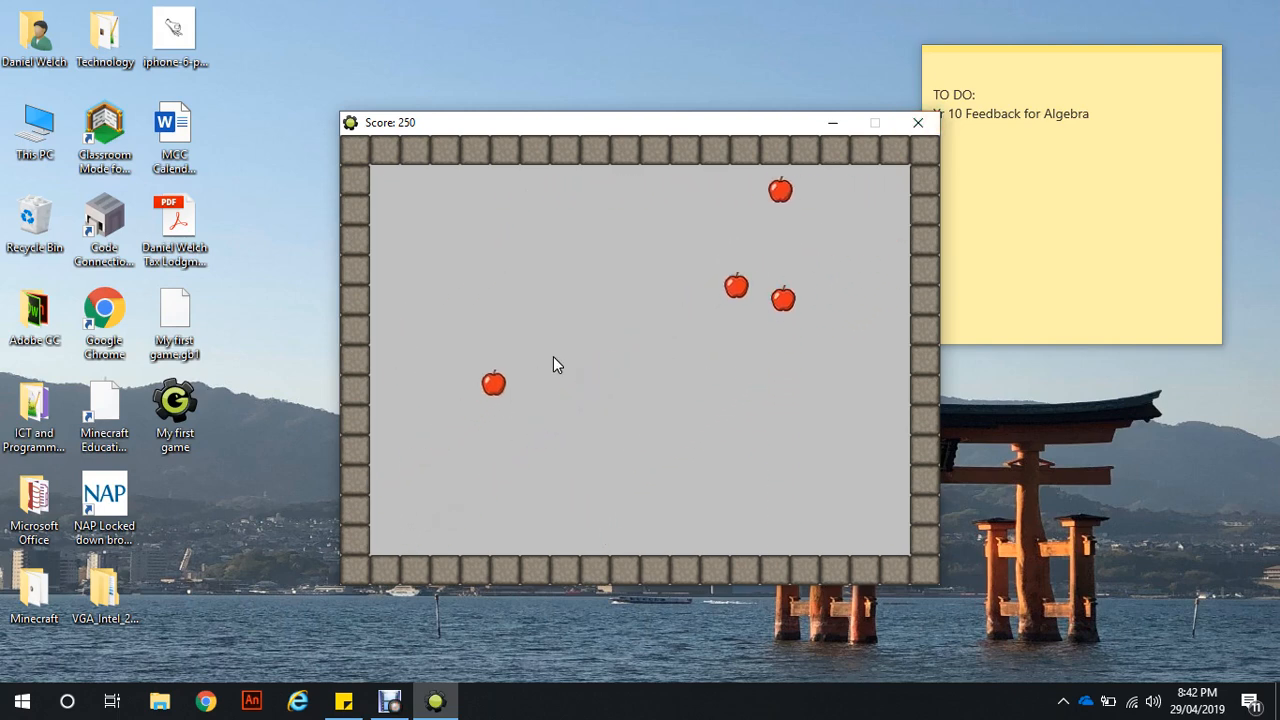
left_click(929, 126)
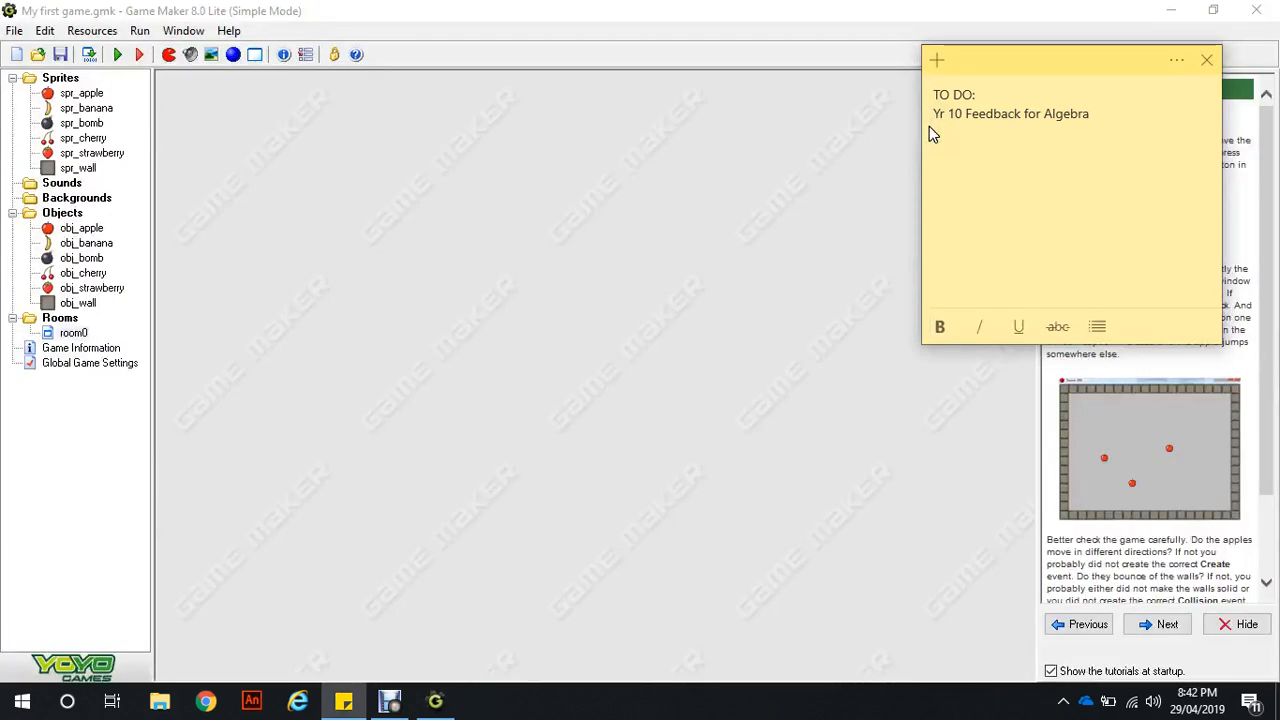
left_click(531, 208)
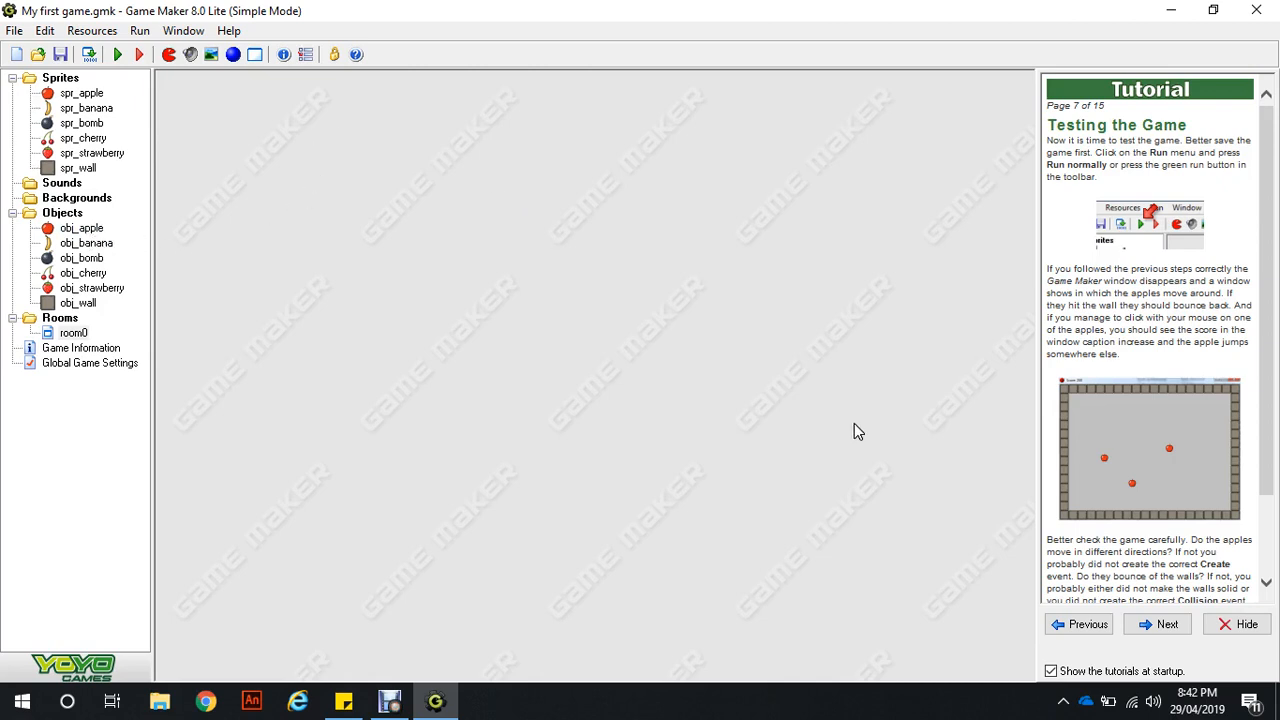
Step: Following the tutorial's Adding a Background page, create a background resource from the wood image in the Backgrounds folder
scroll(1275, 443, "down", 3)
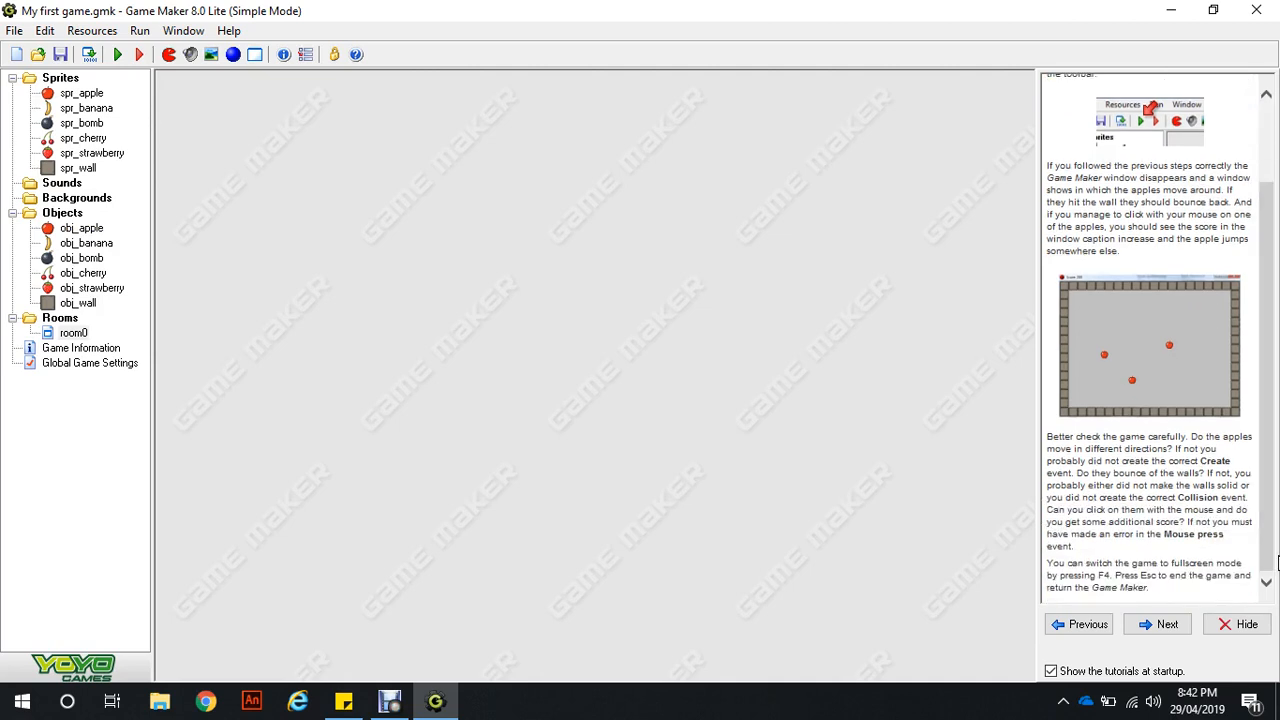
left_click(1159, 628)
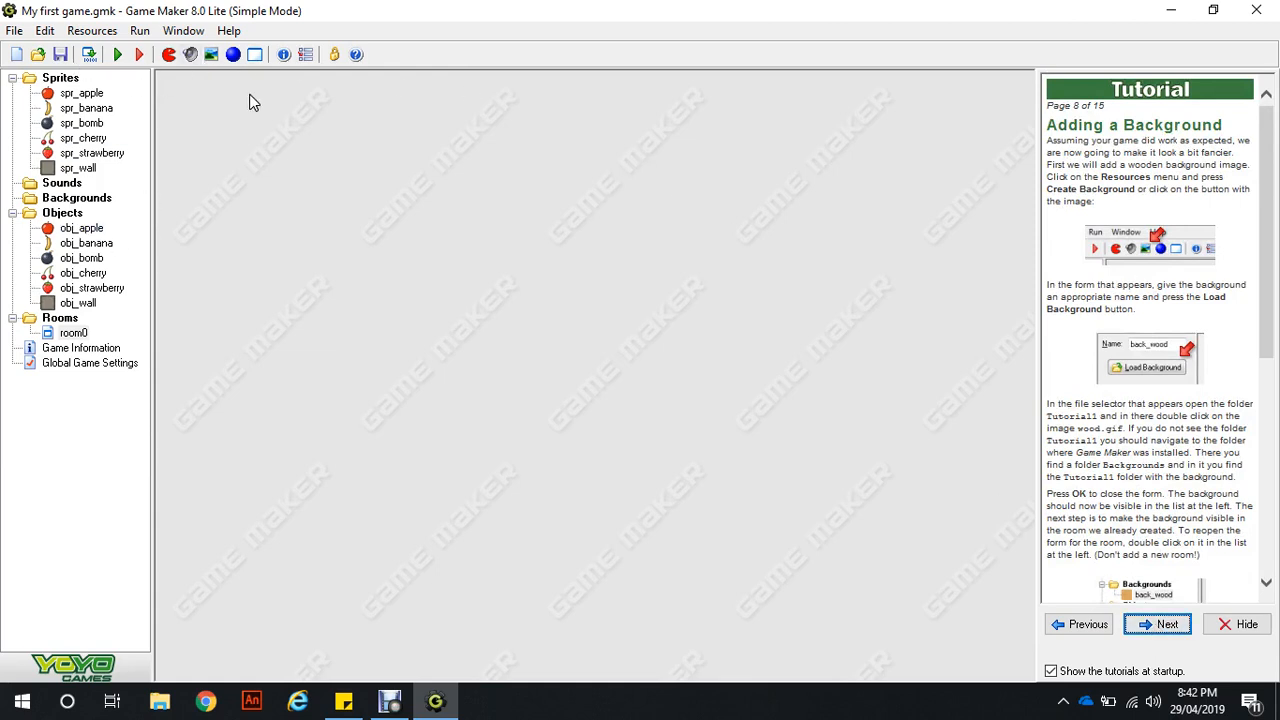
left_click(211, 56)
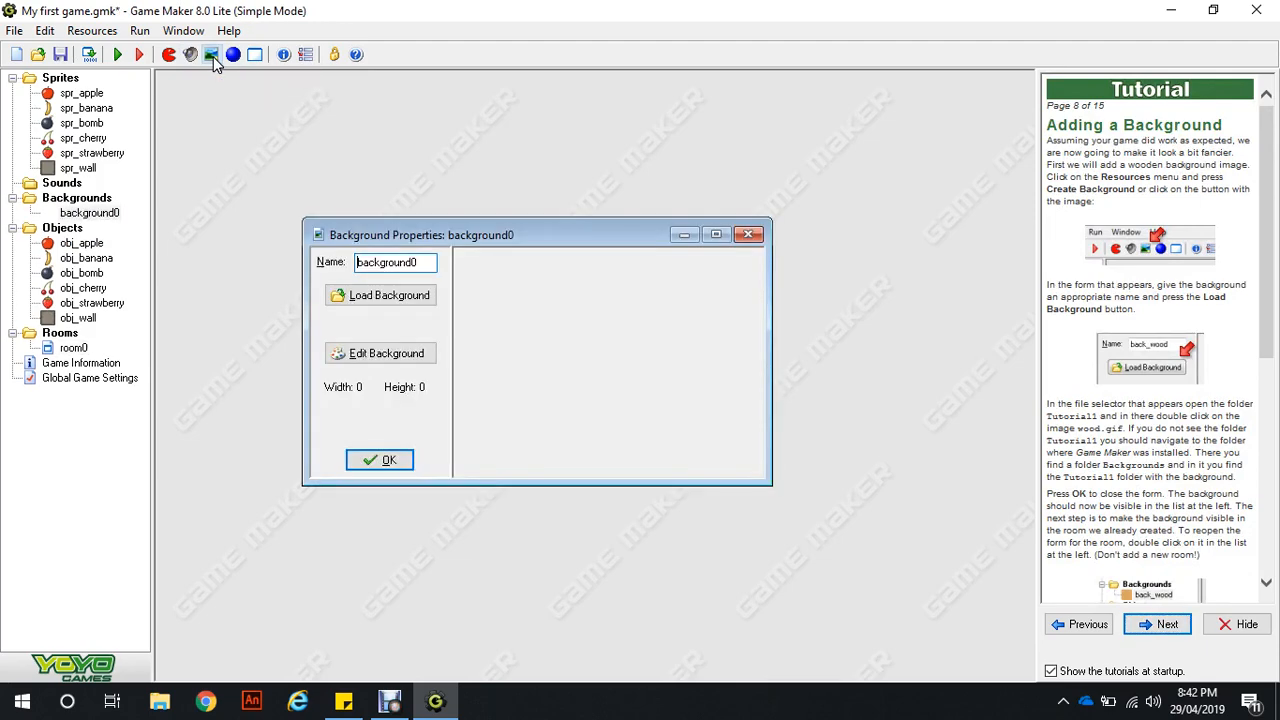
left_click(358, 300)
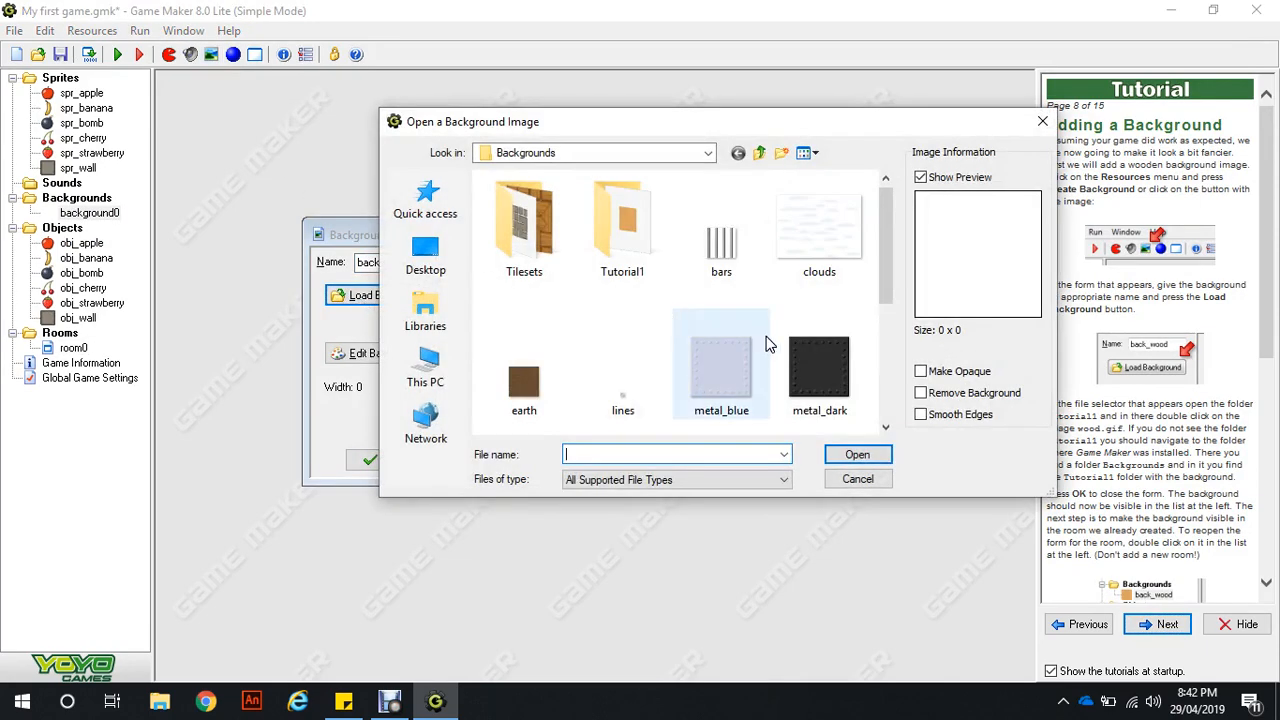
left_click_drag(883, 275, 908, 420)
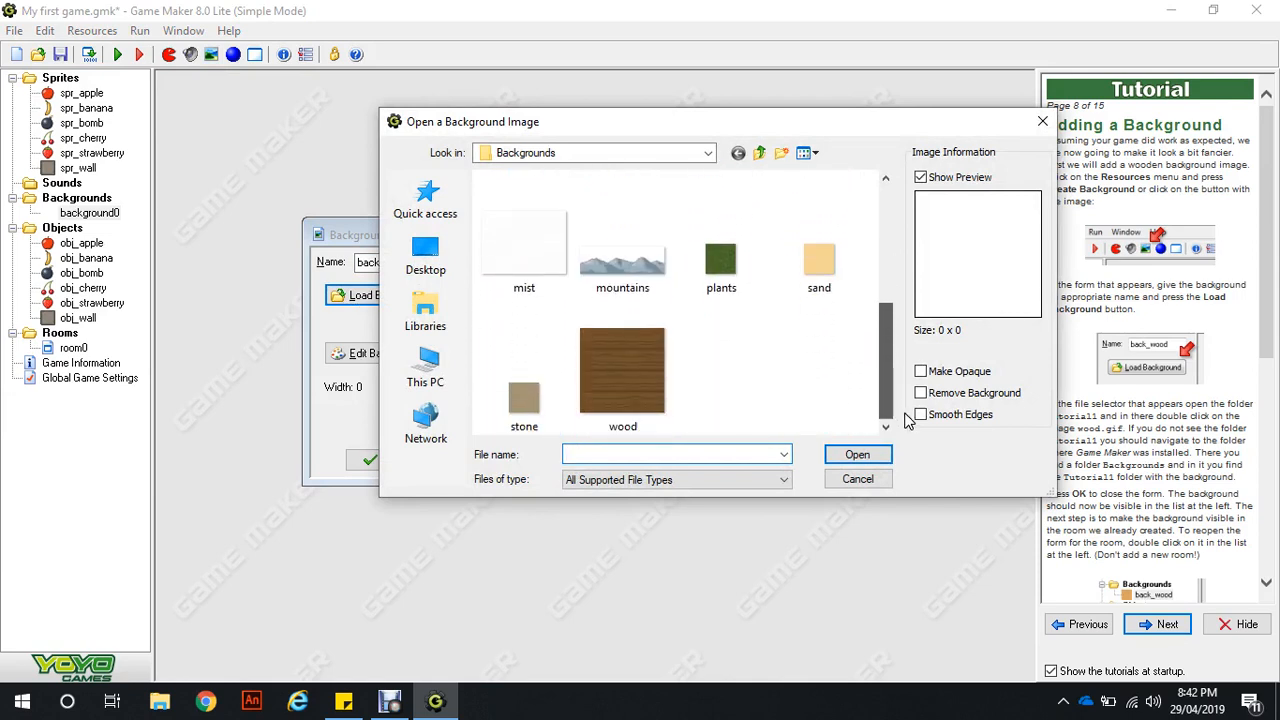
left_click(632, 385)
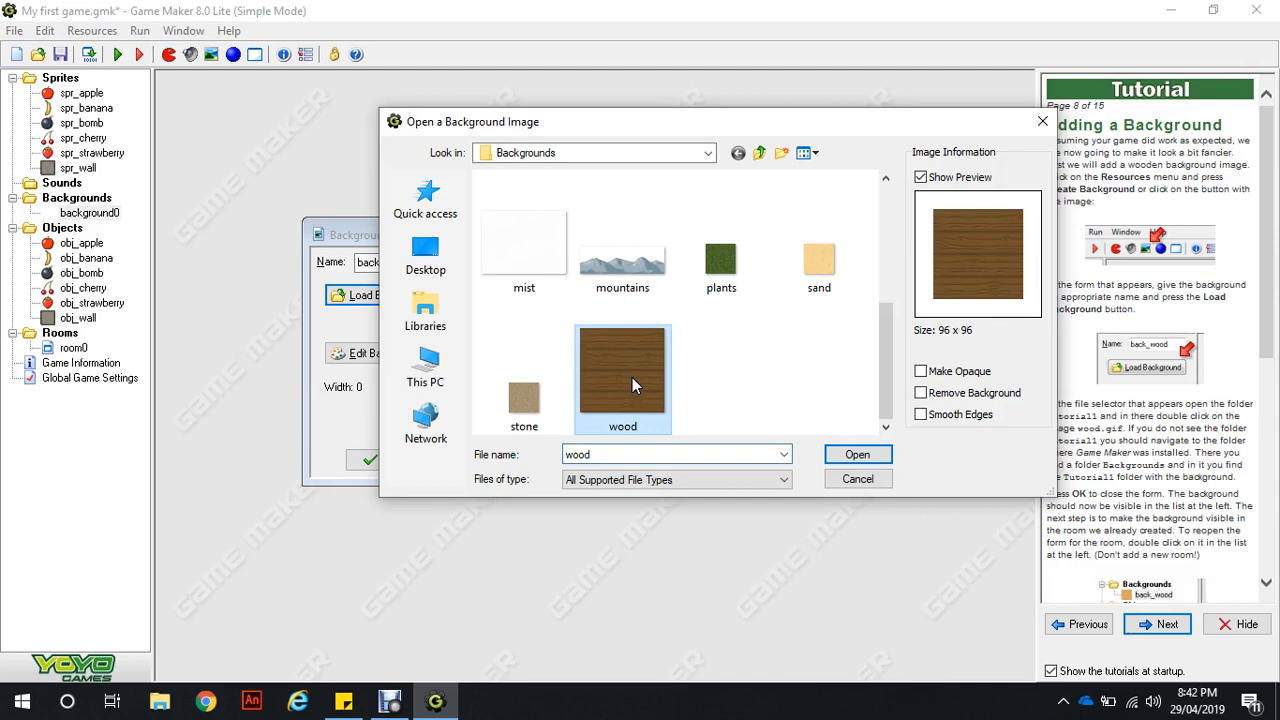
left_click(845, 457)
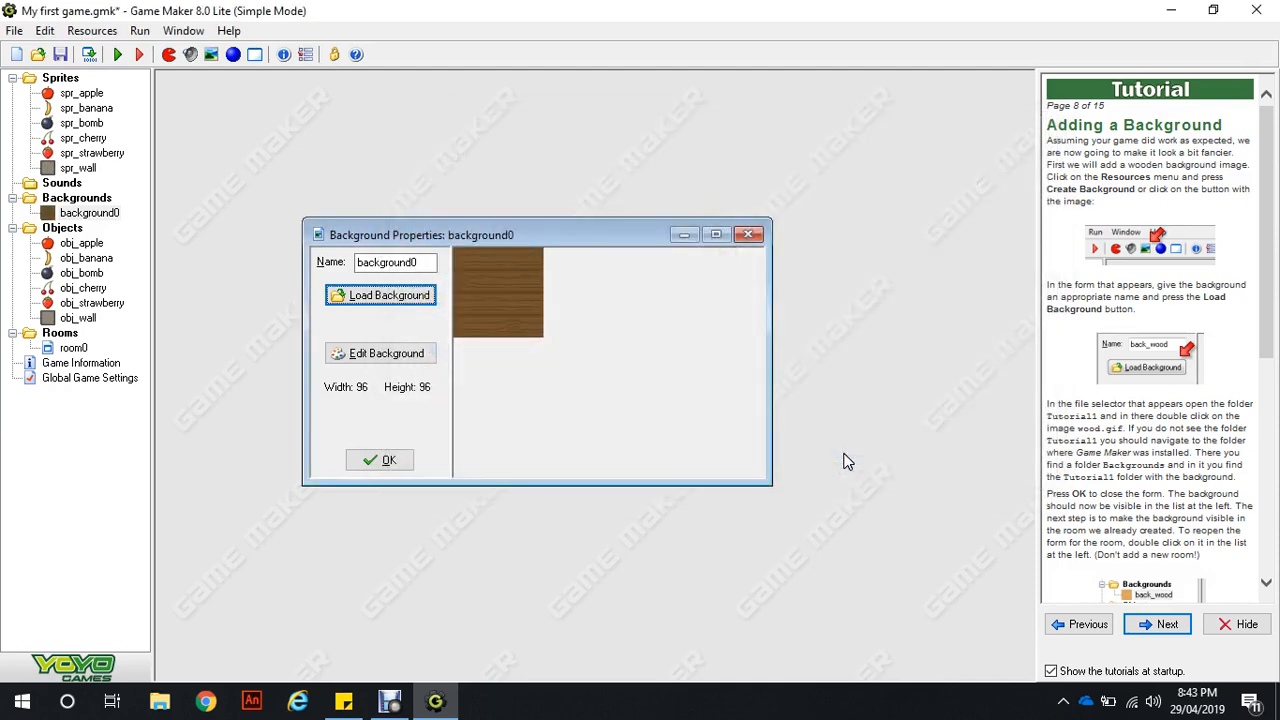
left_click(385, 461)
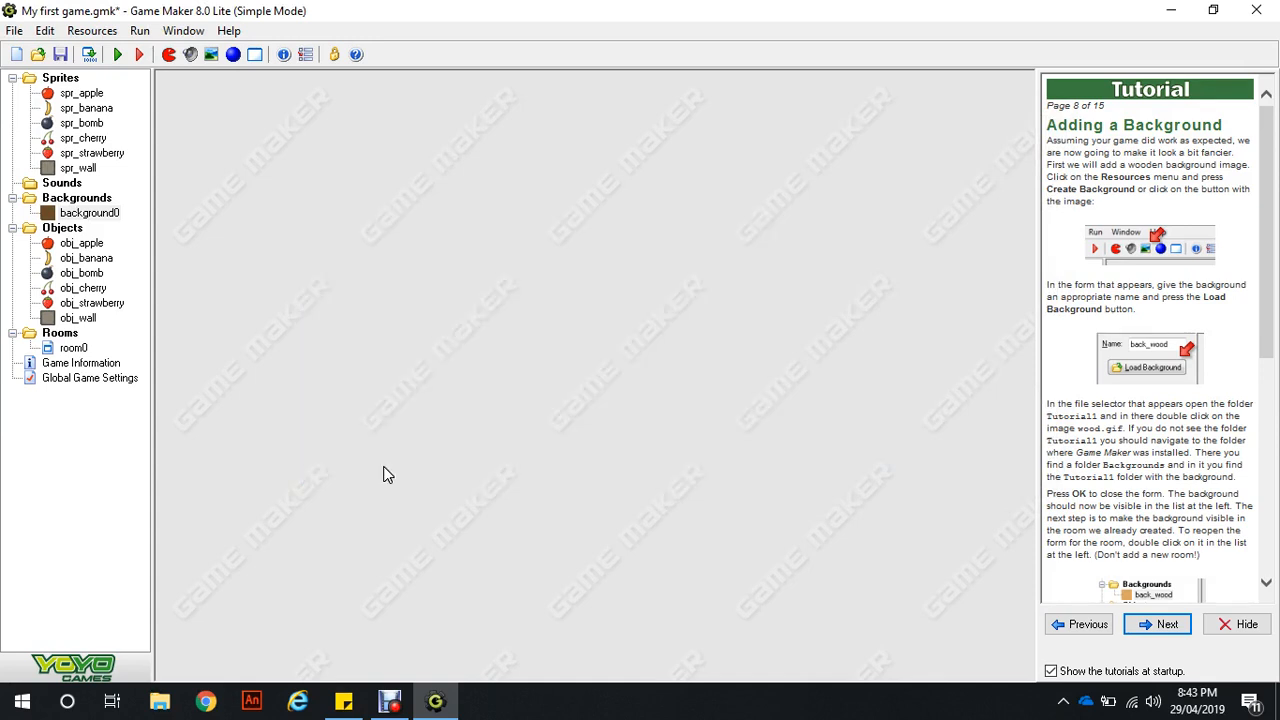
Step: Assign the wooden background0 to room0's Background 0 layer and accept the room
double_click(72, 348)
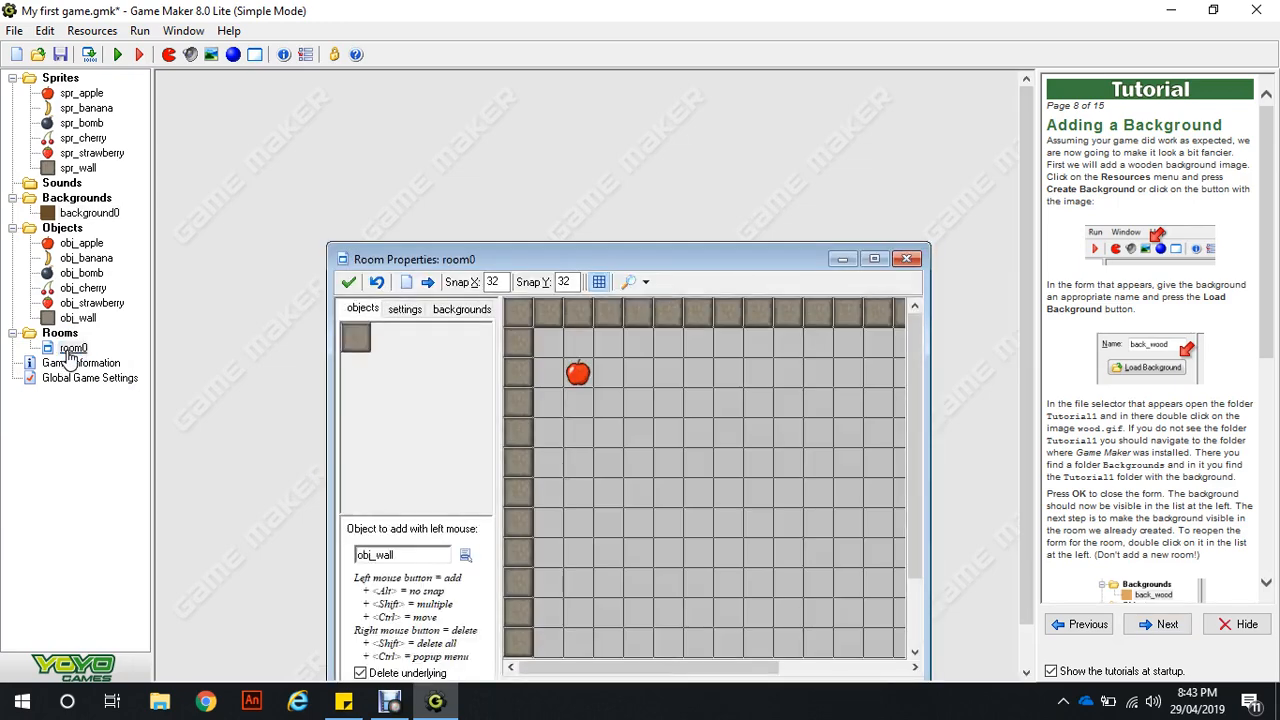
left_click(449, 312)
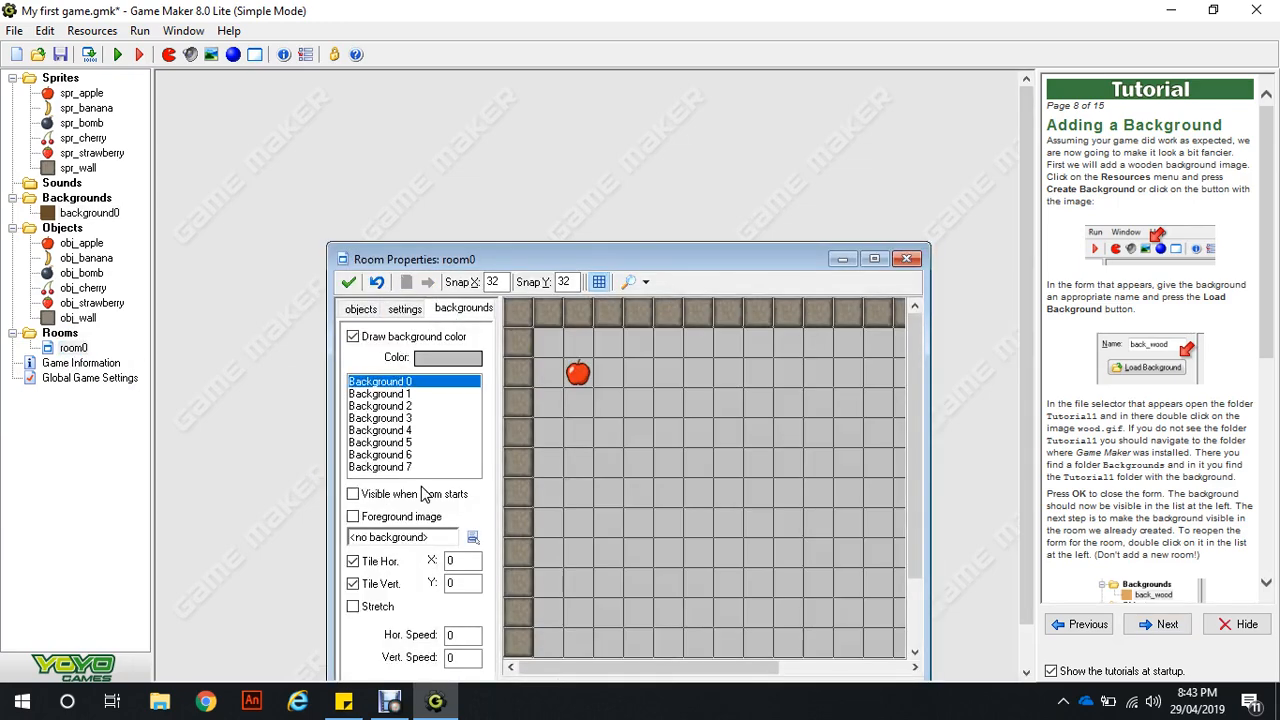
left_click(470, 538)
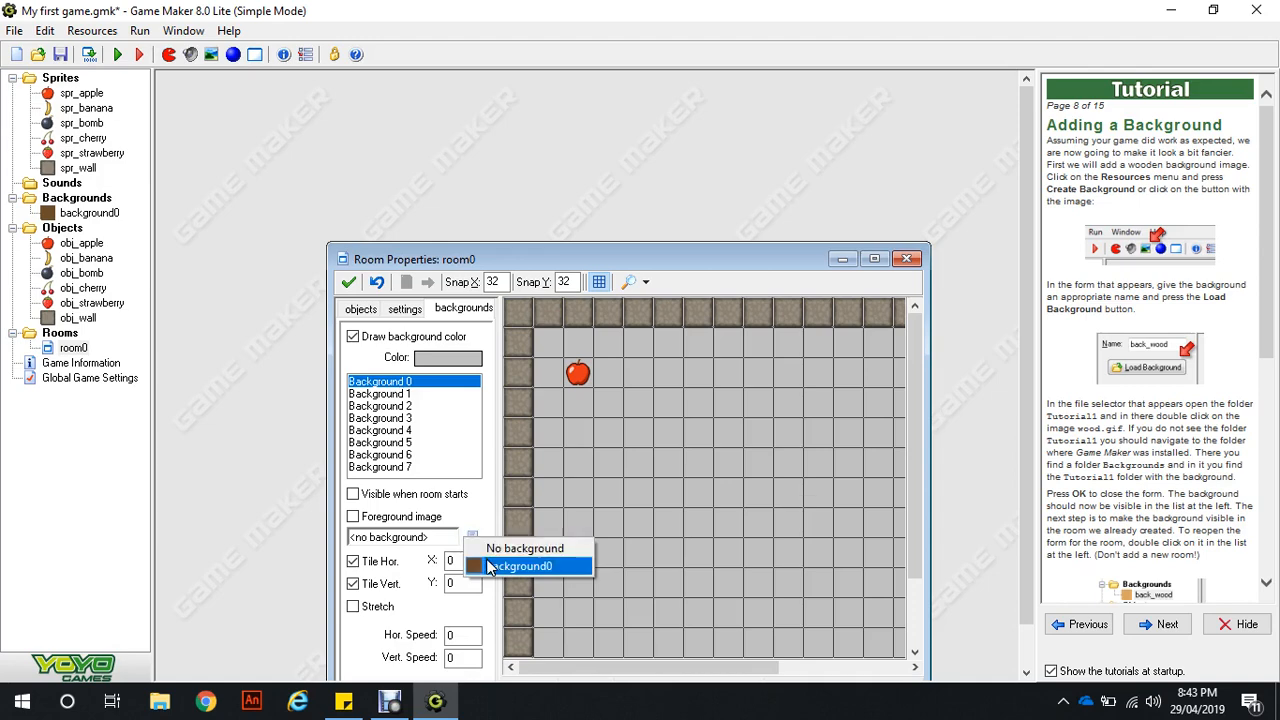
left_click(488, 565)
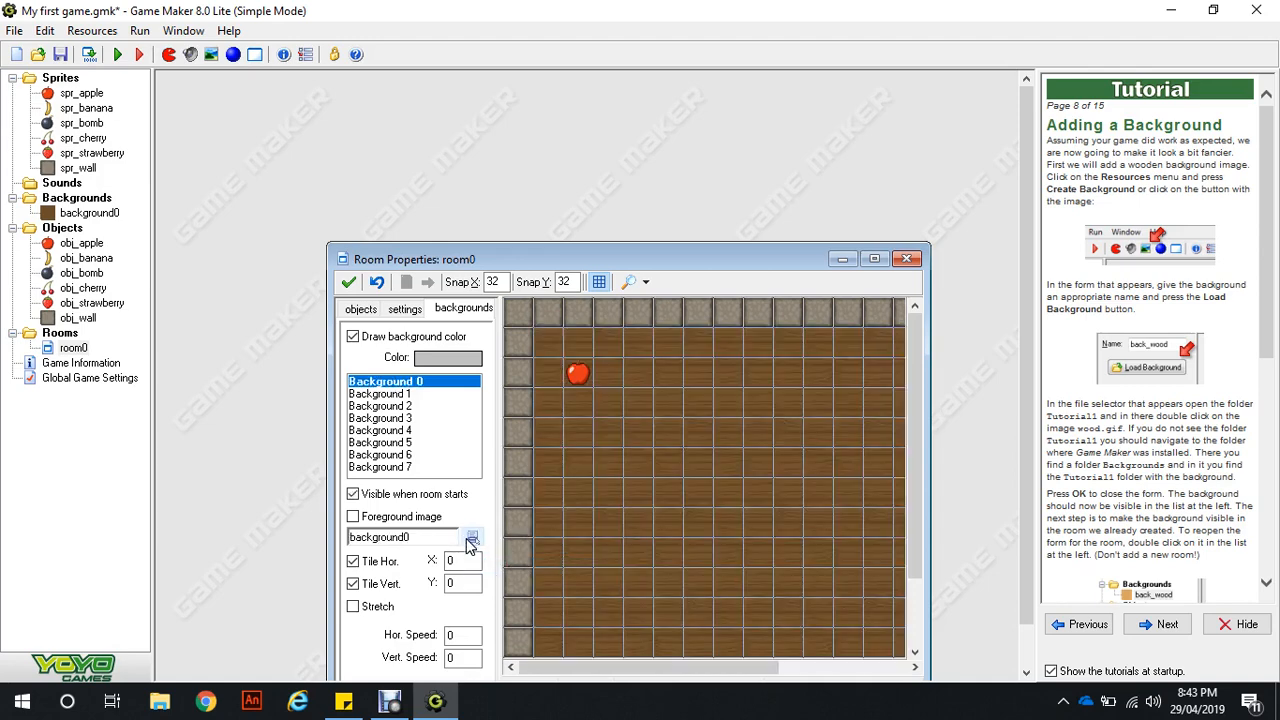
left_click(360, 311)
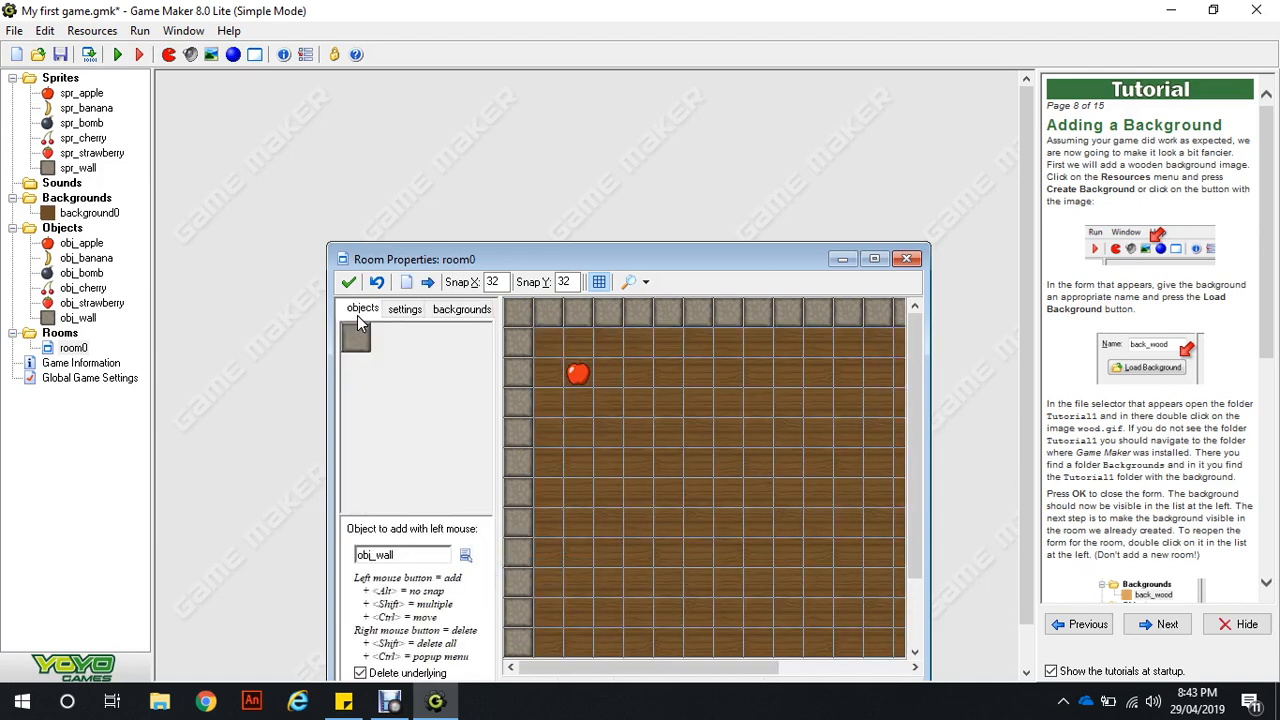
left_click(455, 312)
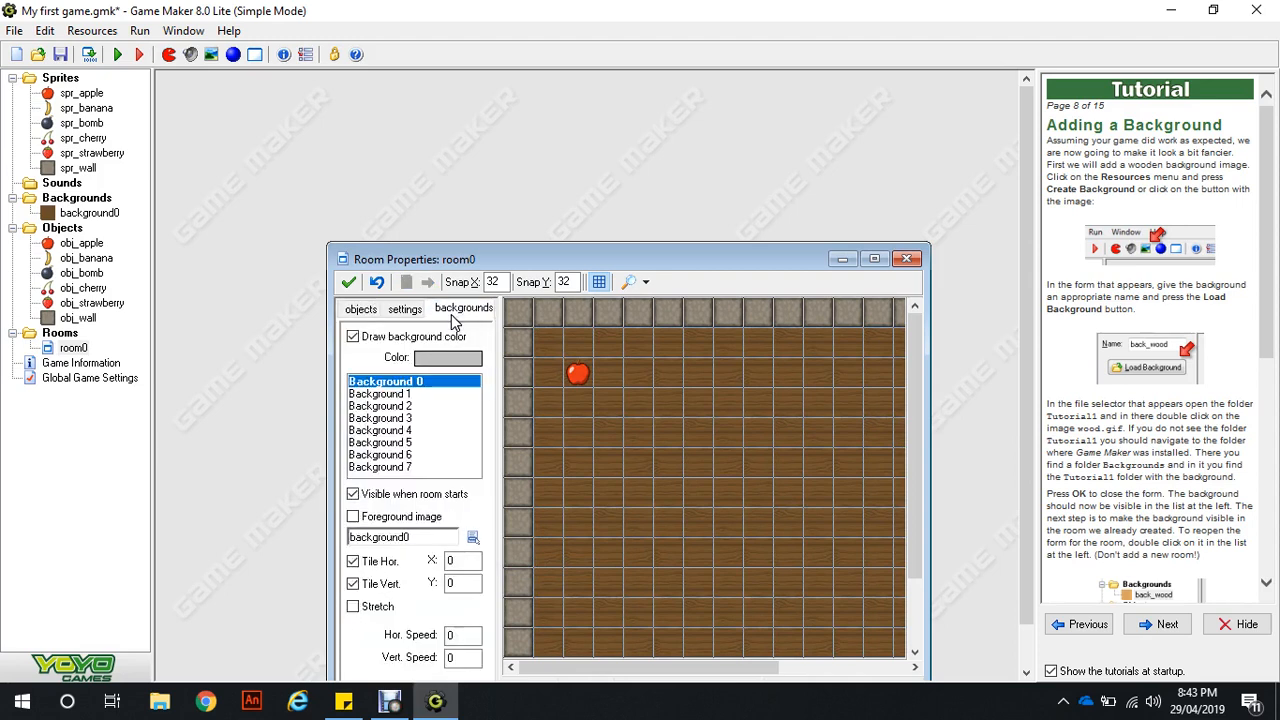
left_click(473, 538)
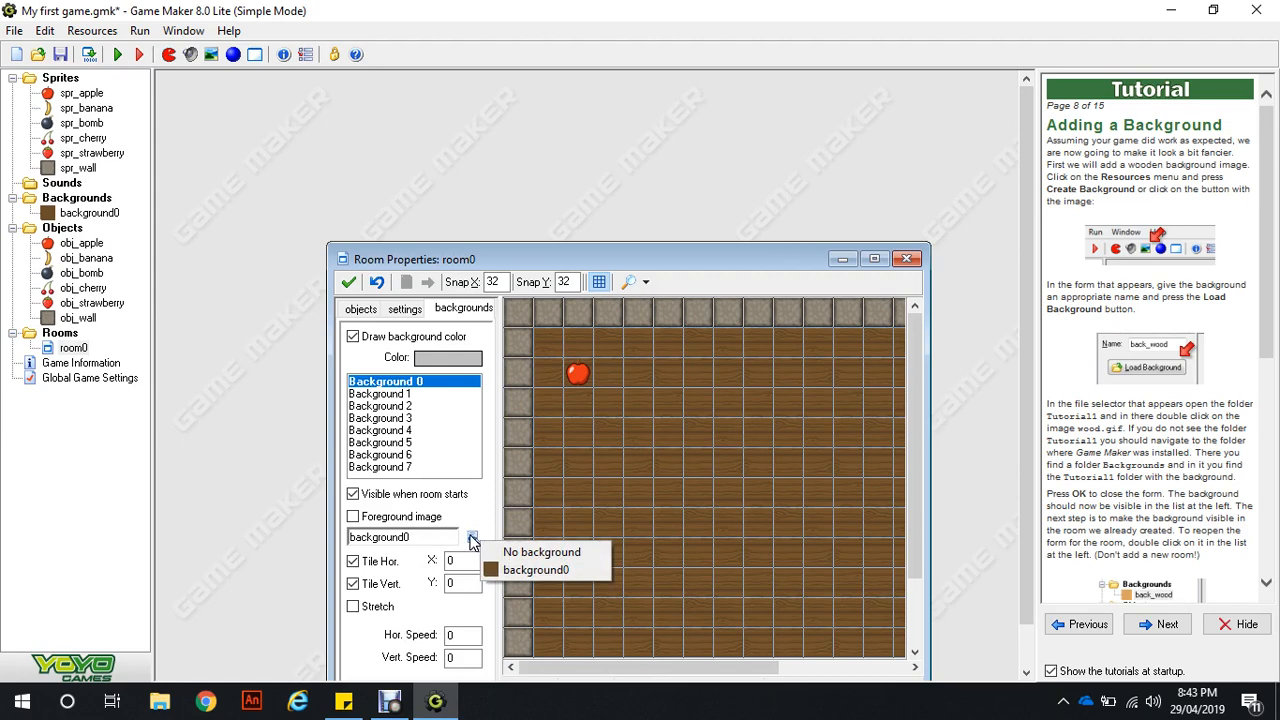
left_click(473, 540)
left_click(349, 283)
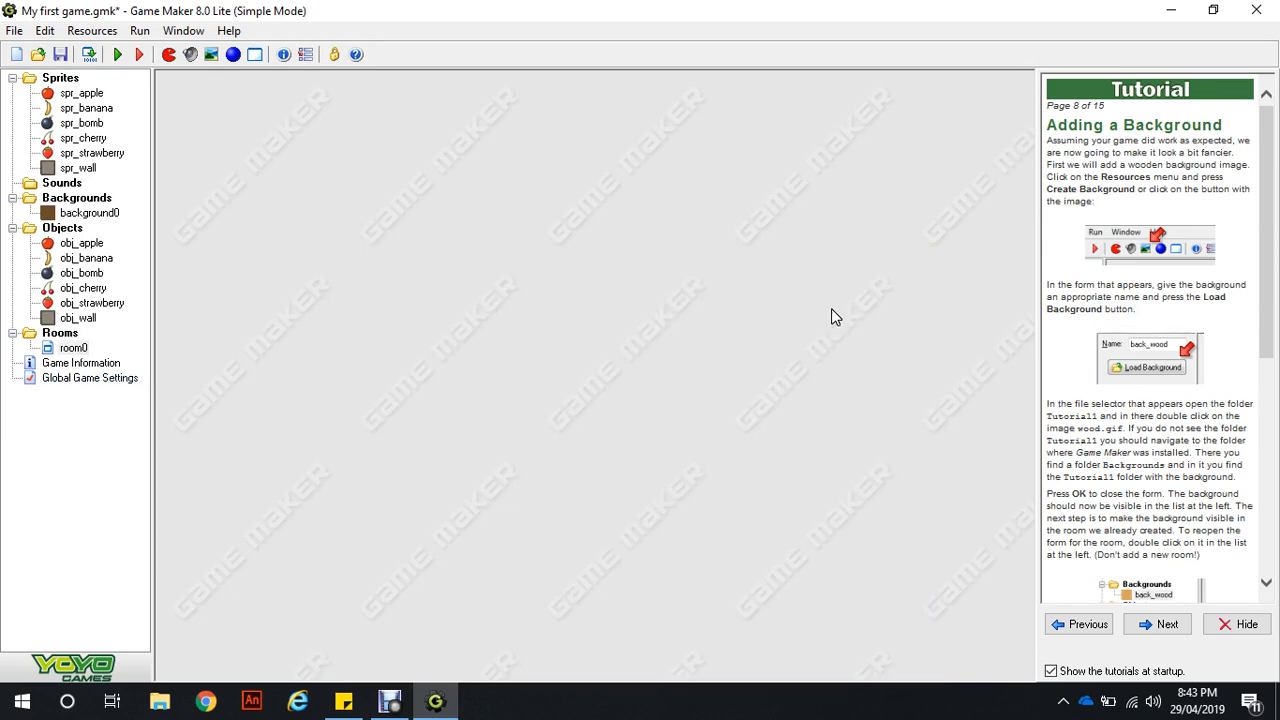
Step: Advance the tutorial from Adding a Background to the Adding a Sound page and create a new sound resource
scroll(1200, 453, "down", 10)
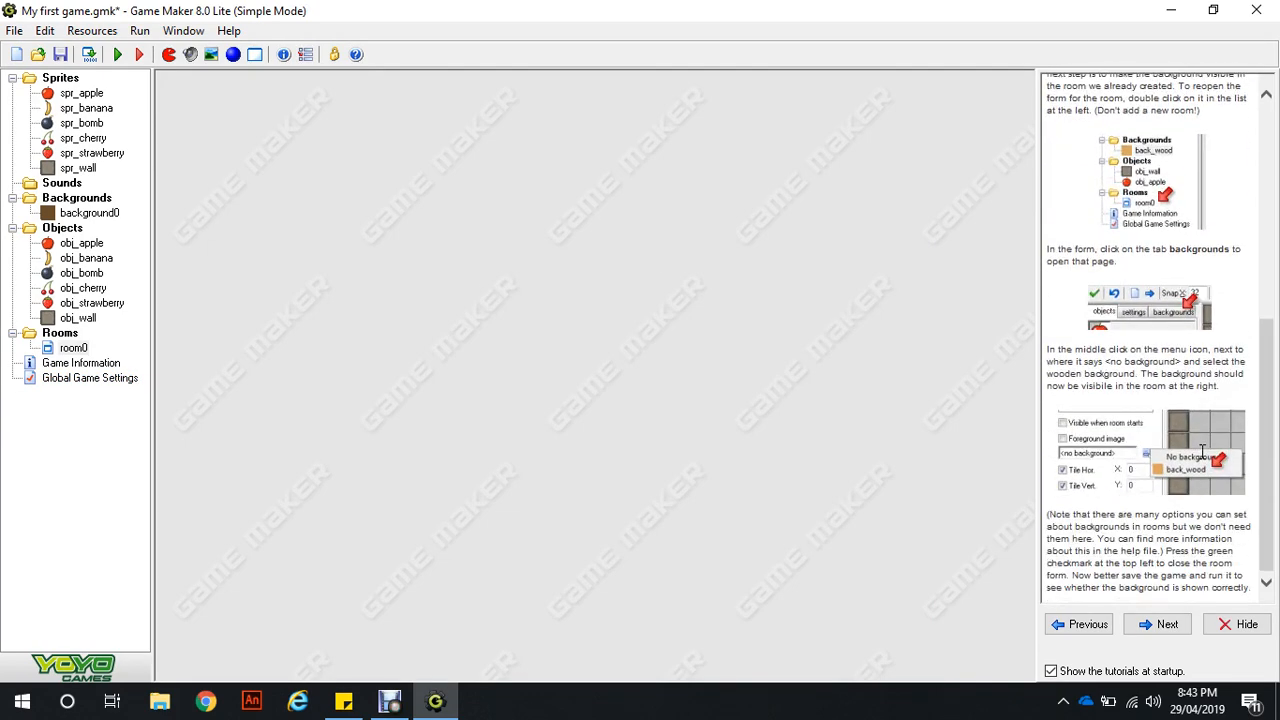
left_click(1177, 628)
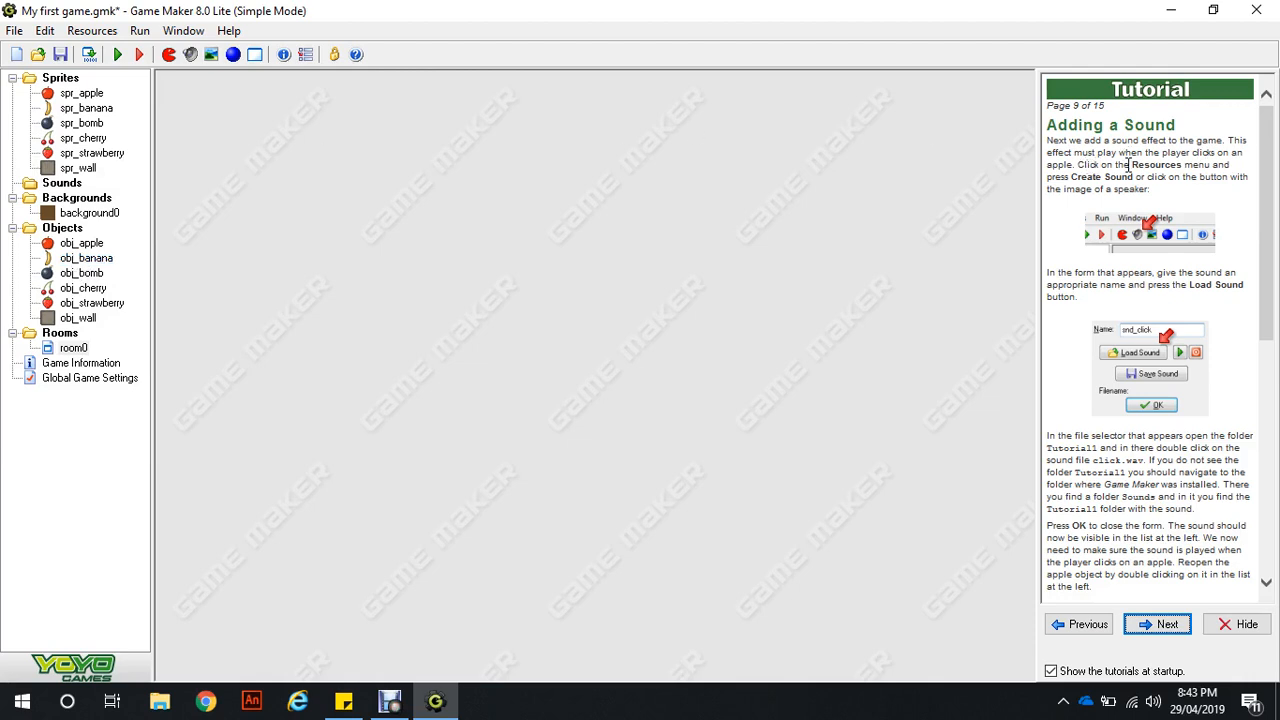
left_click(191, 56)
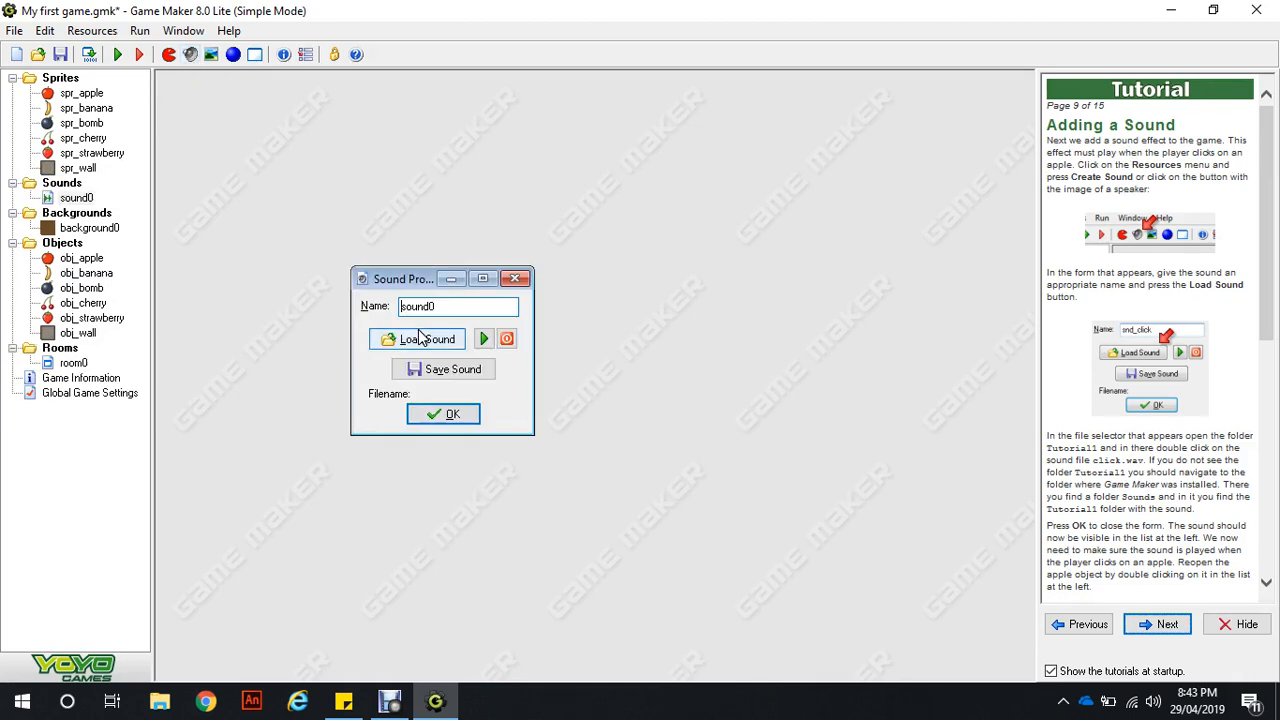
Step: Load the click1 file from the Sounds folder into the new sound resource and accept its properties
left_click(420, 339)
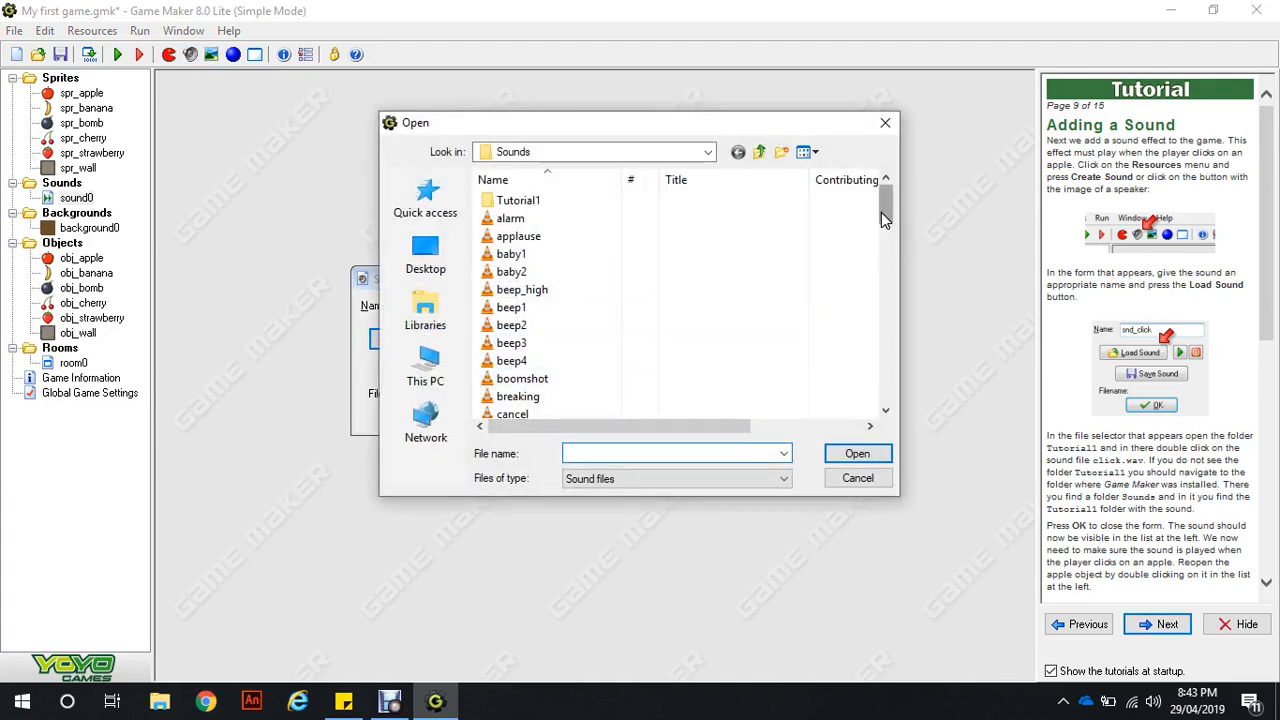
left_click_drag(881, 212, 903, 396)
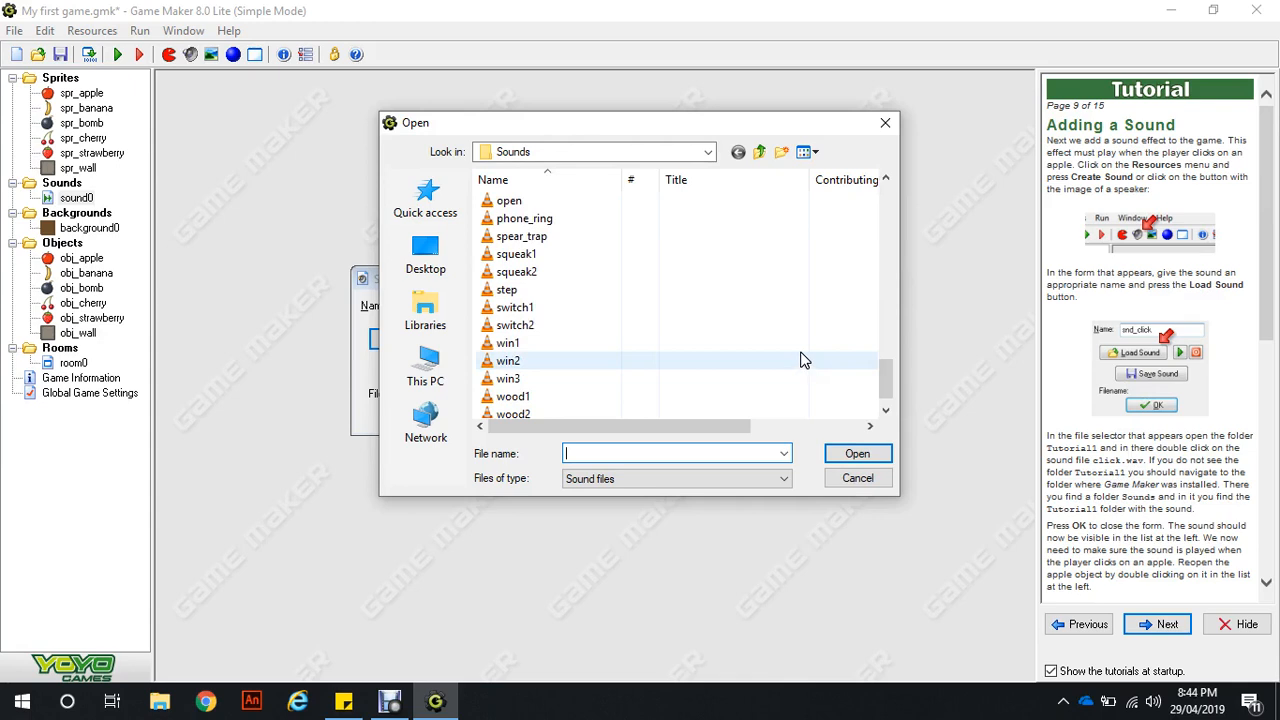
scroll(805, 360, "up", 15)
scroll(805, 360, "up", 2)
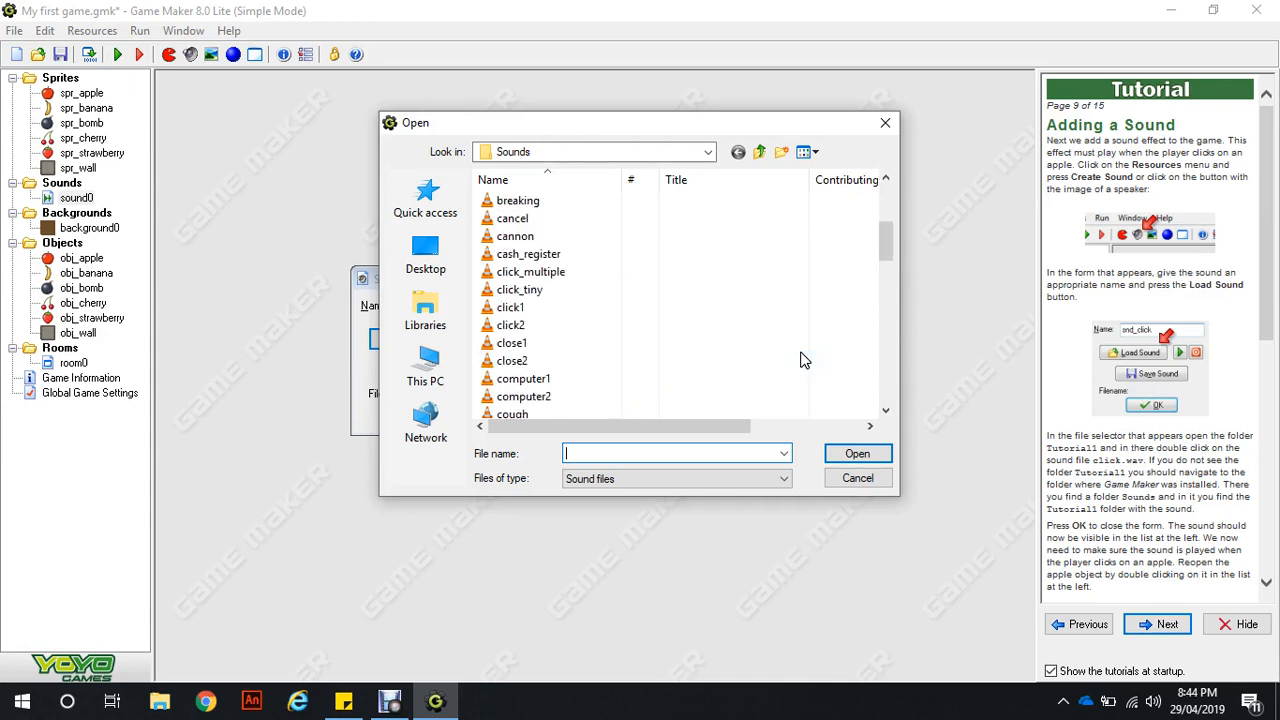
left_click(536, 311)
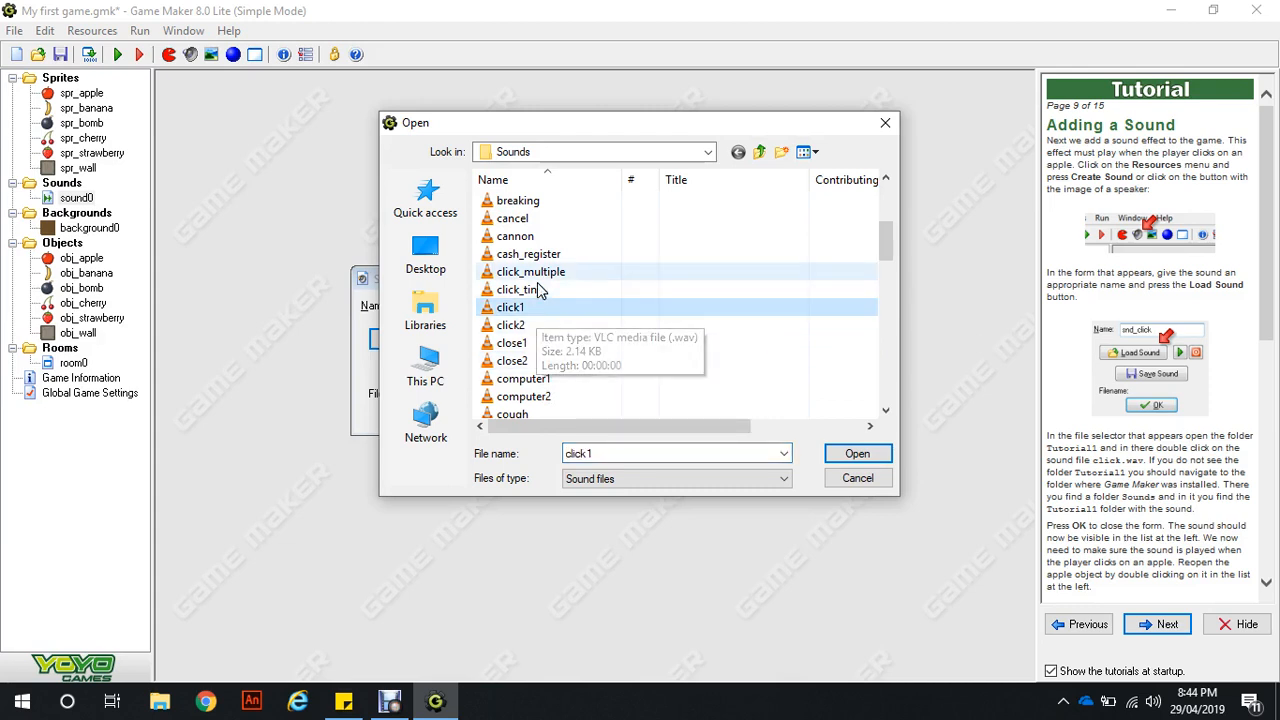
scroll(697, 382, "down", 10)
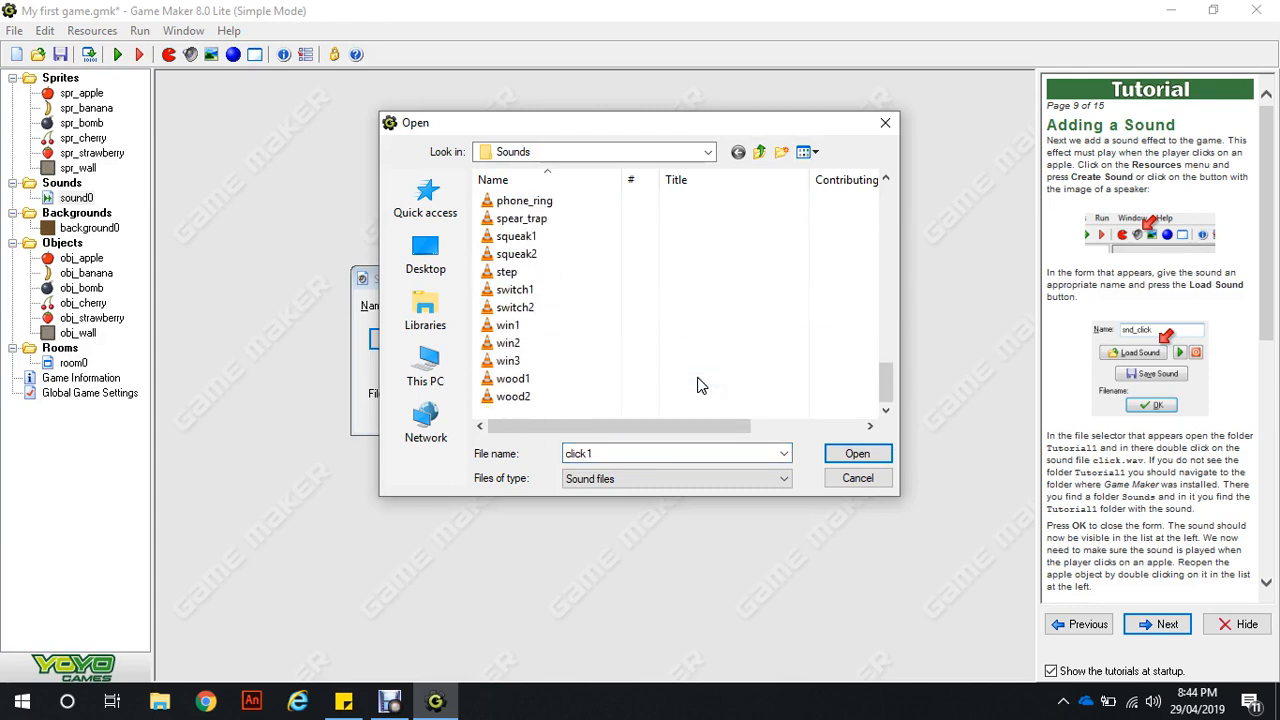
scroll(700, 385, "up", 10)
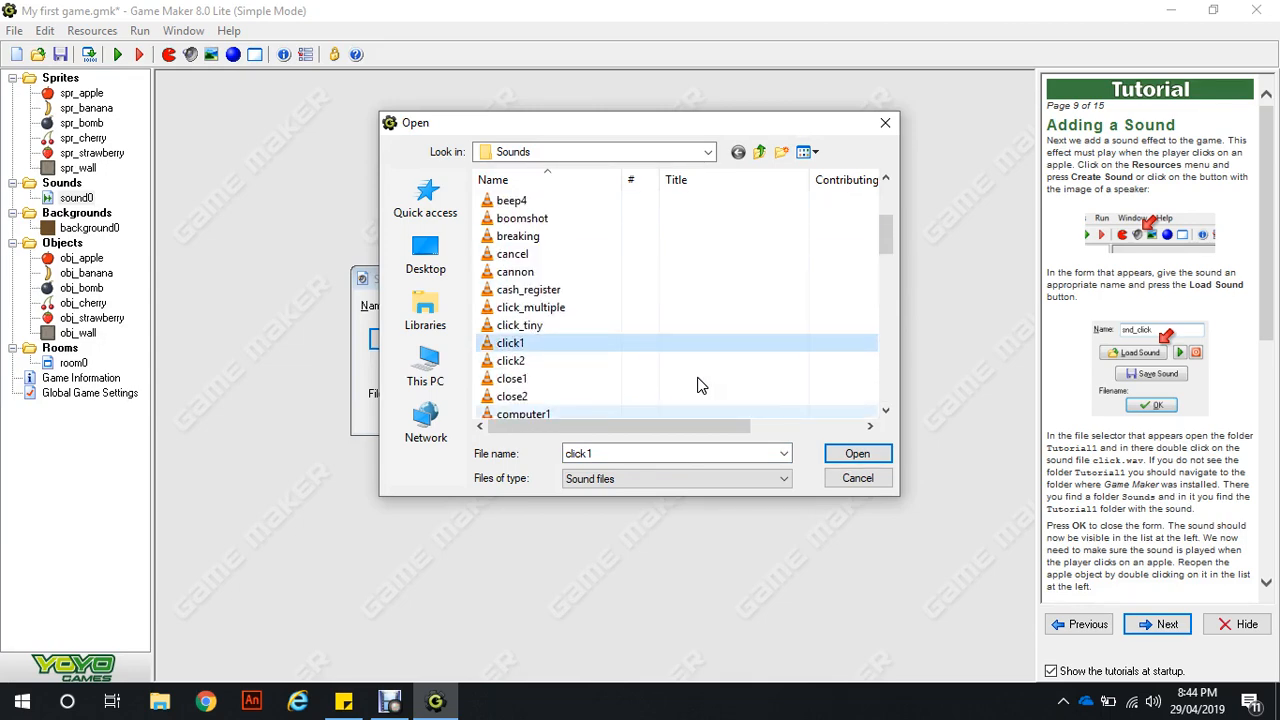
scroll(697, 383, "up", 2)
scroll(697, 382, "down", 1)
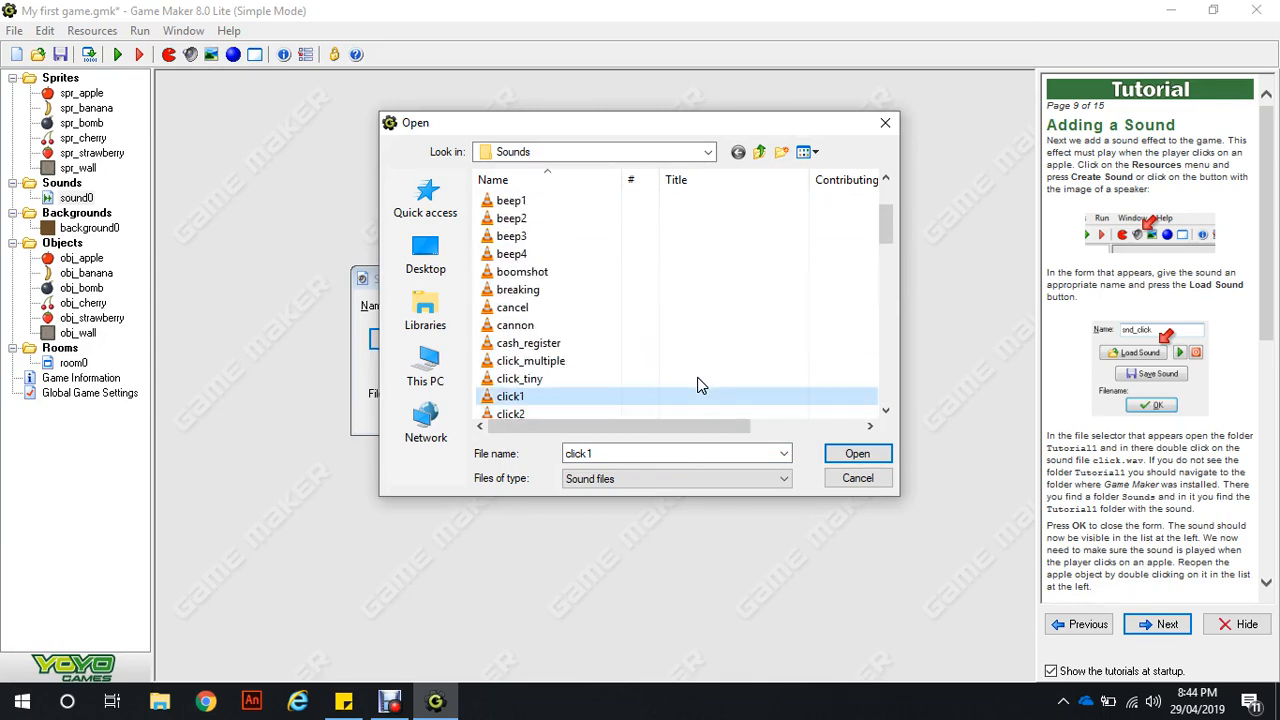
left_click(848, 455)
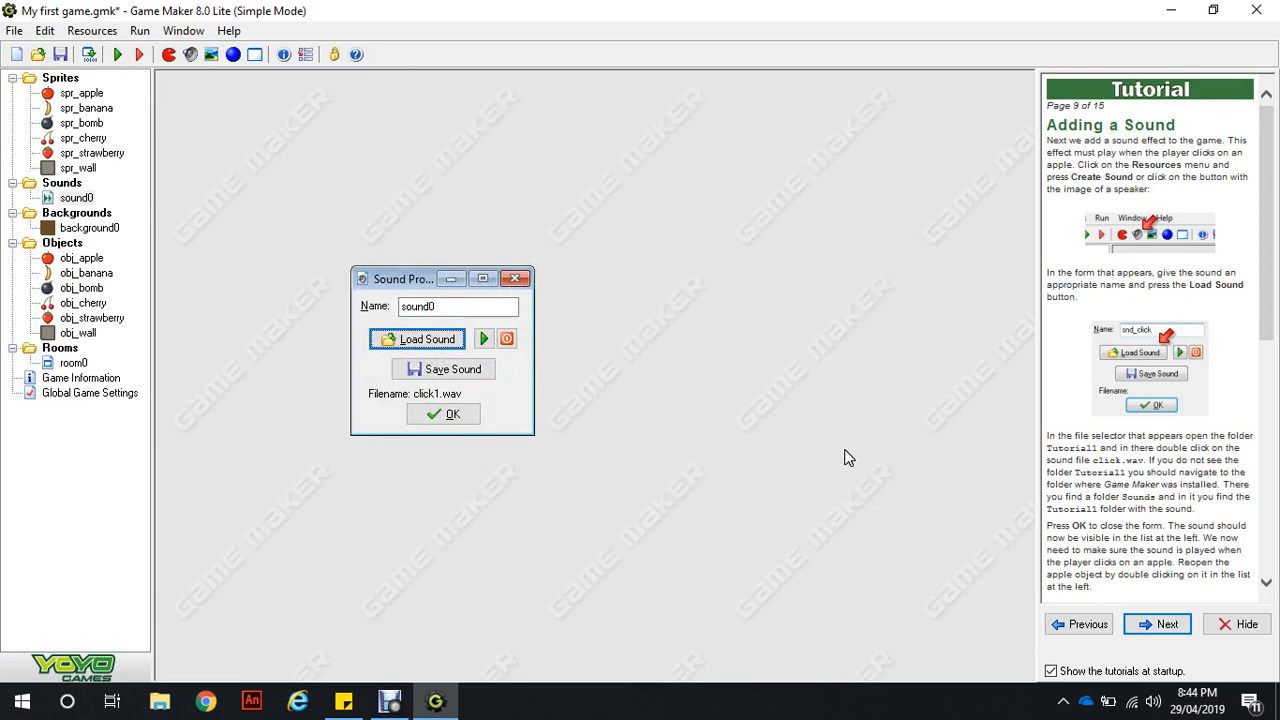
left_click(451, 416)
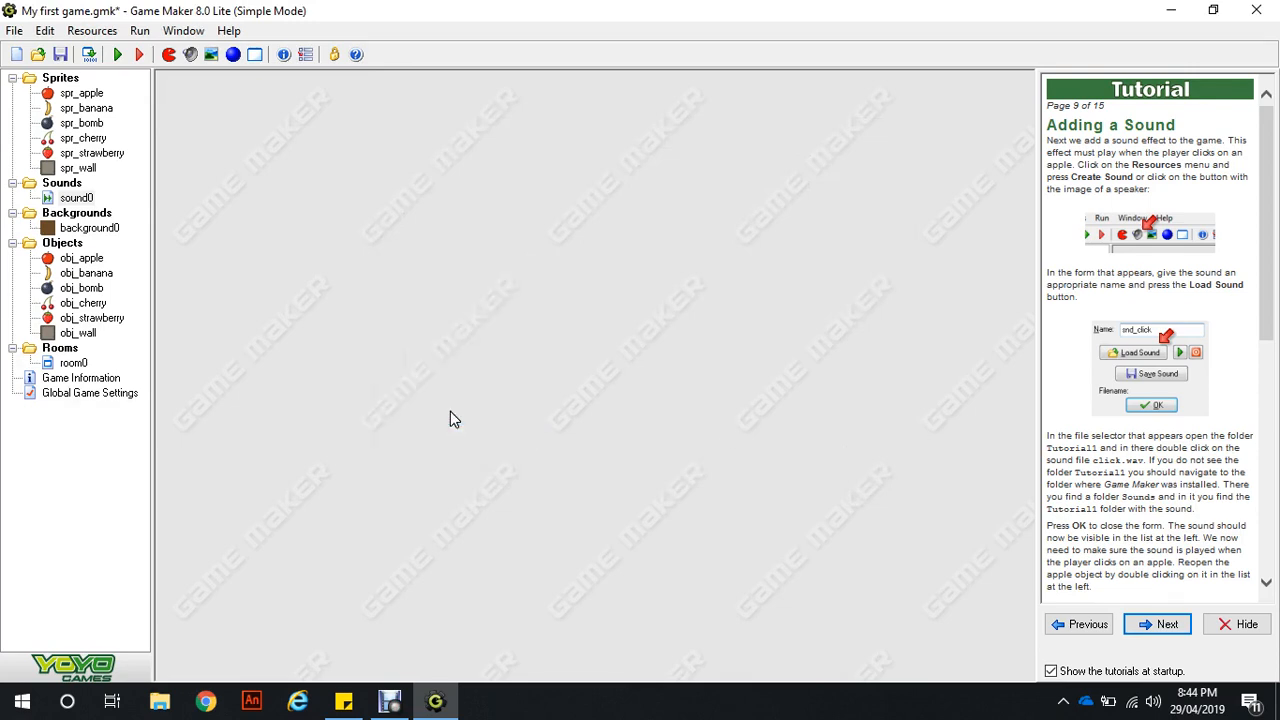
Step: Rename the sound0 resource to snd_click
double_click(76, 198)
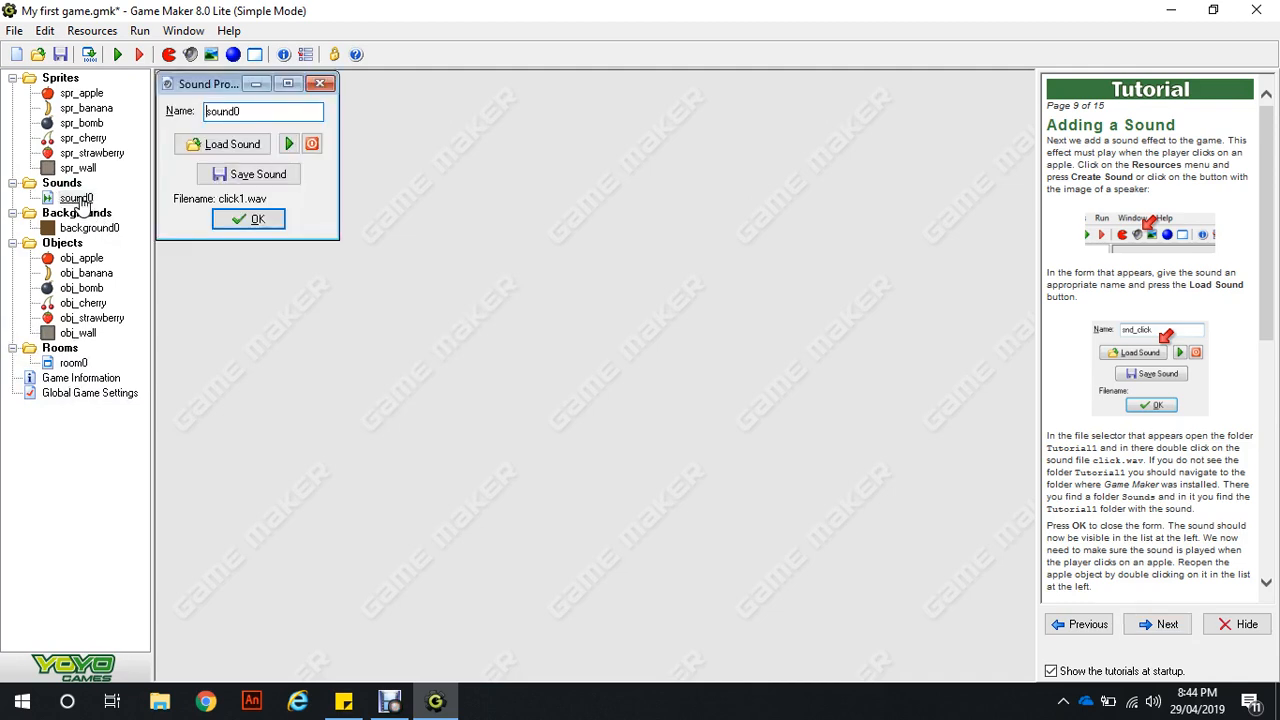
double_click(271, 112)
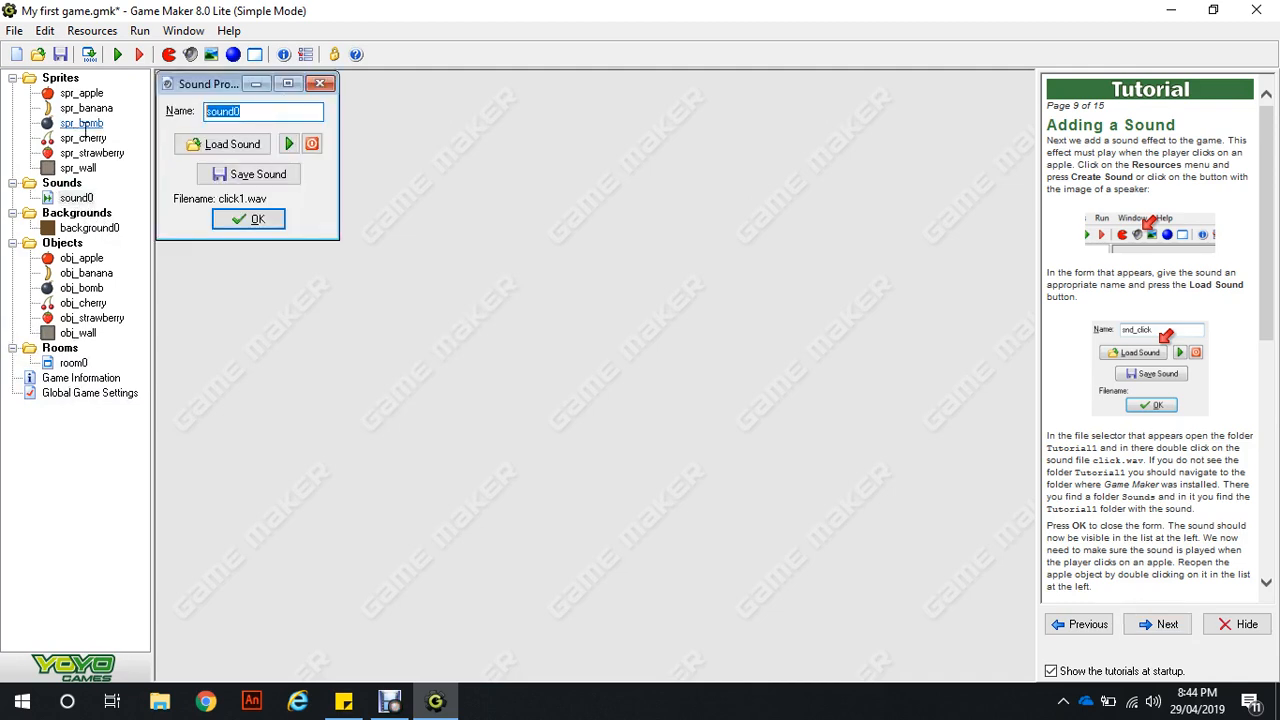
type("click")
key("Return")
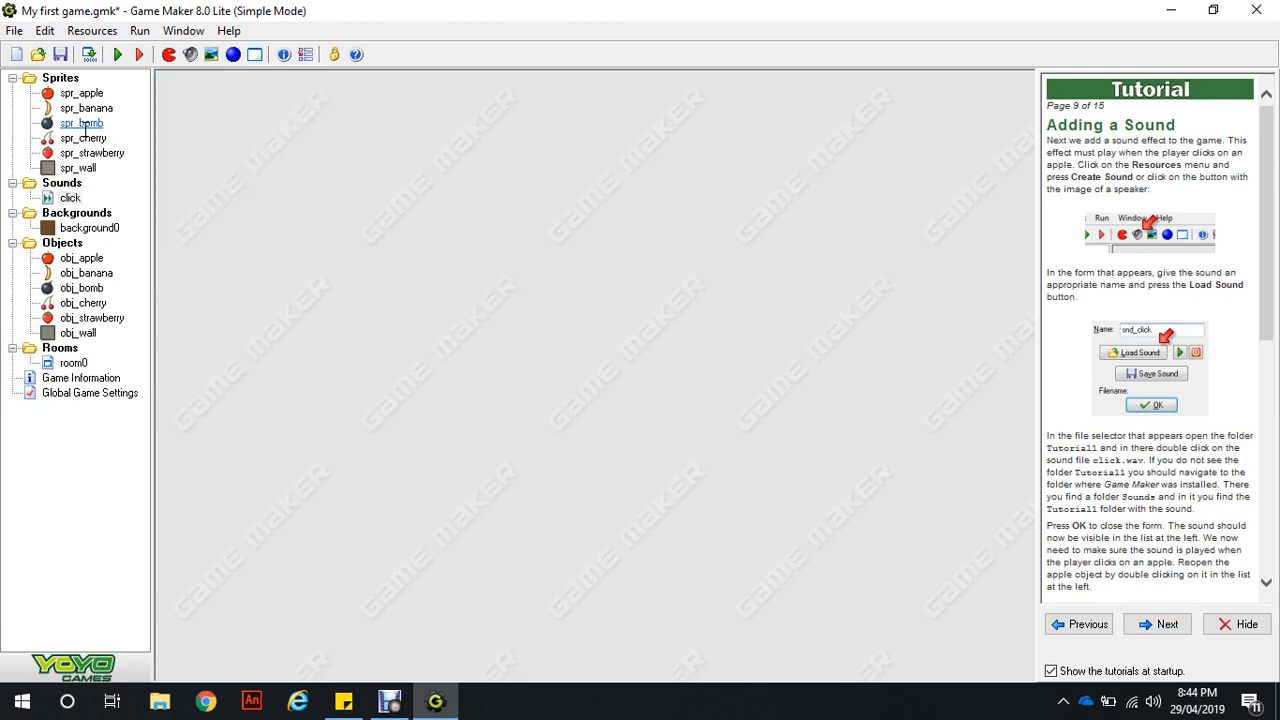
double_click(66, 198)
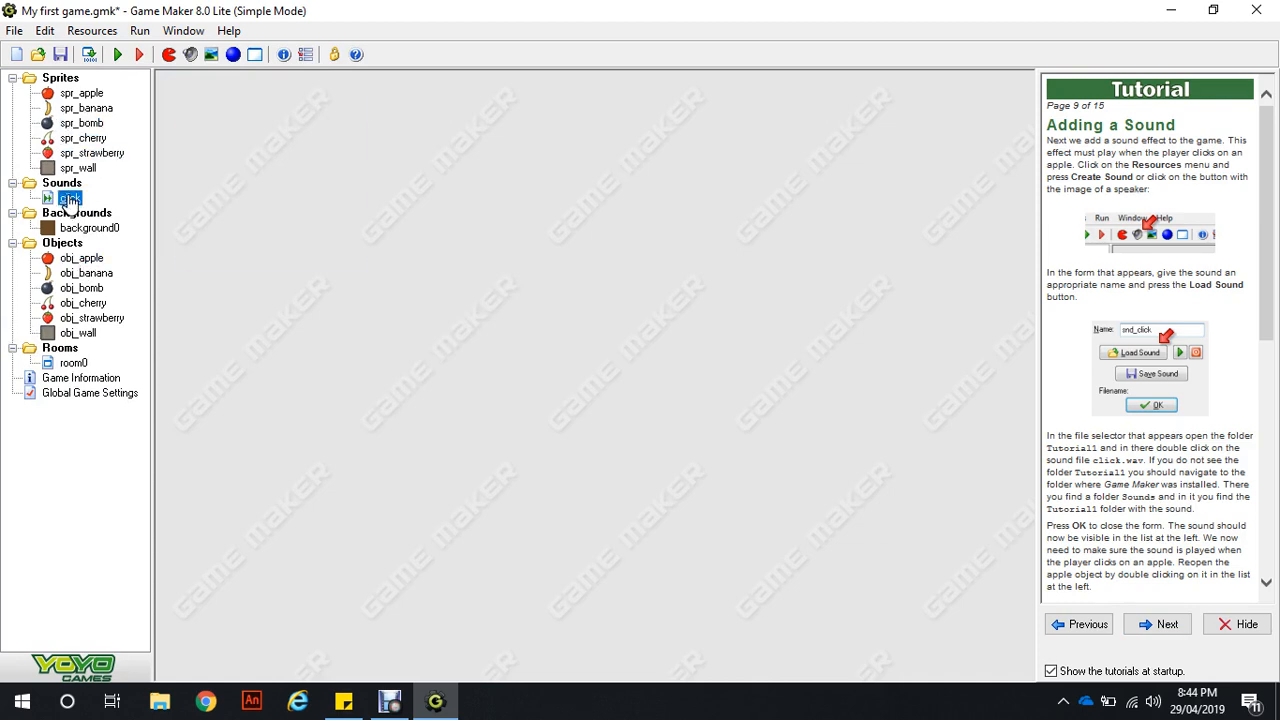
left_click_drag(275, 134, 131, 126)
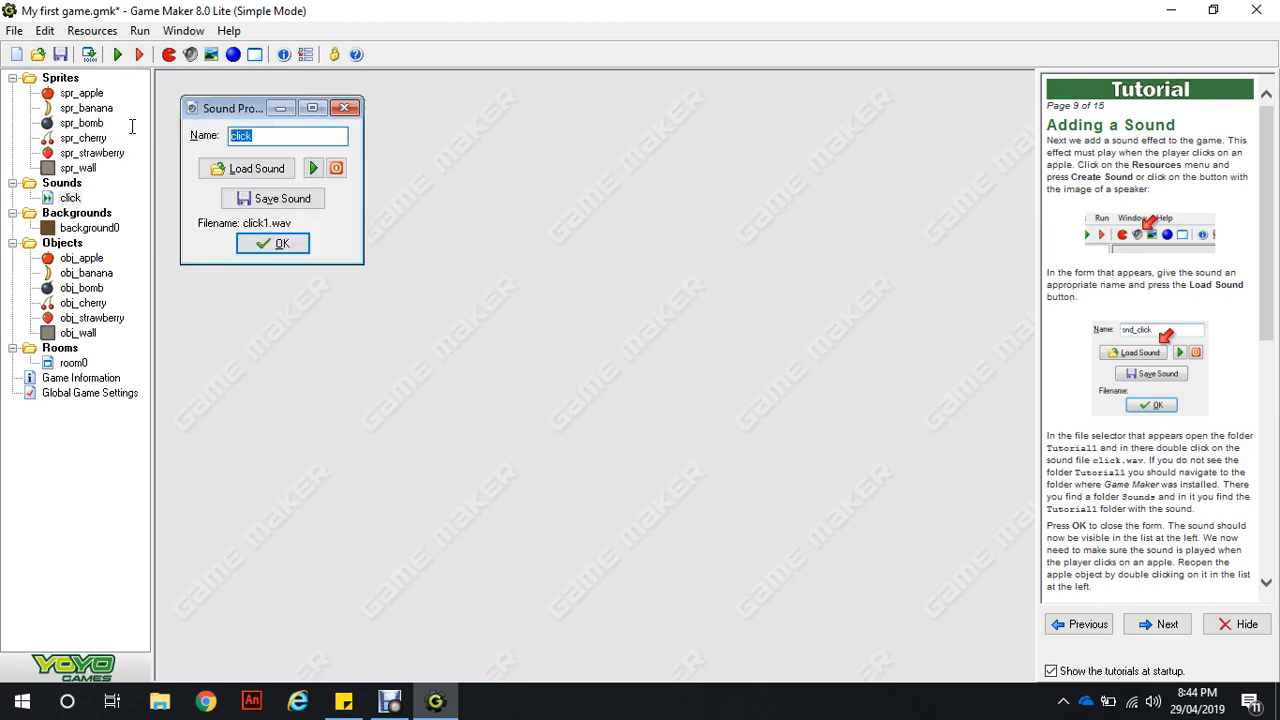
type("snd_")
key("Return")
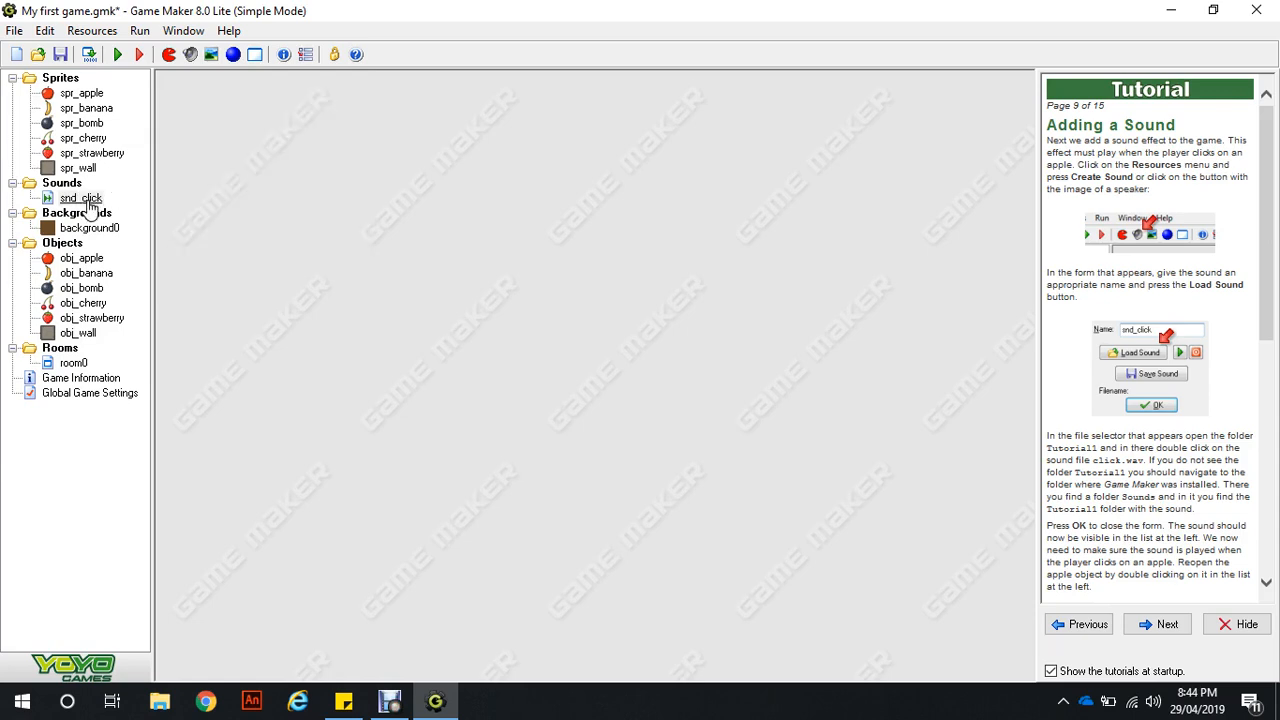
Step: Add a Play Sound action with snd_click and loop false at the start of obj_apple's Left Pressed event, and accept the object
double_click(86, 259)
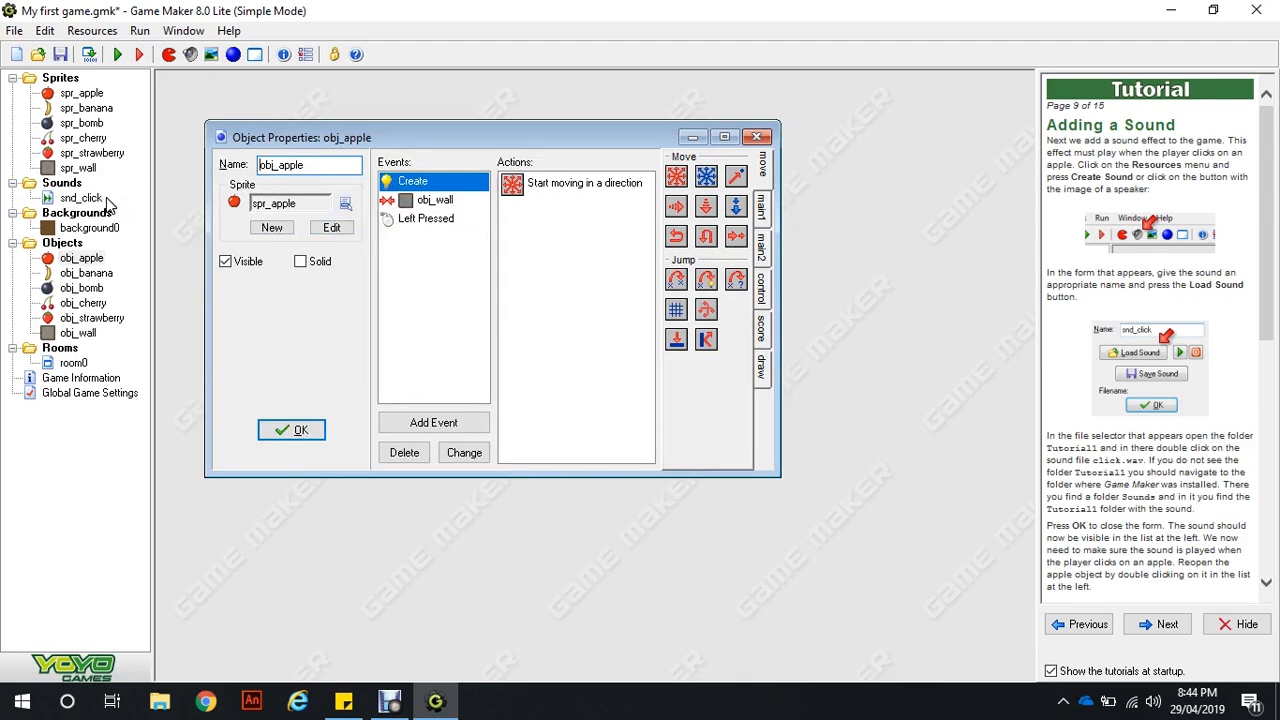
left_click(430, 220)
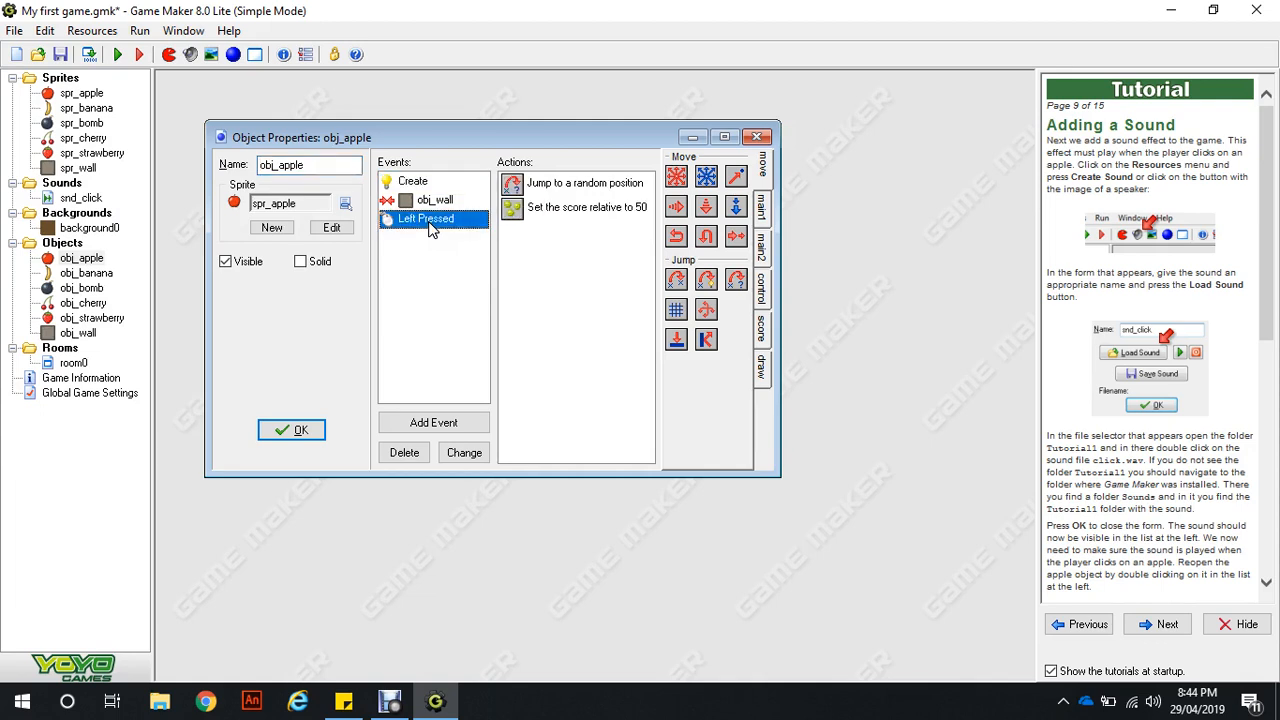
left_click(763, 207)
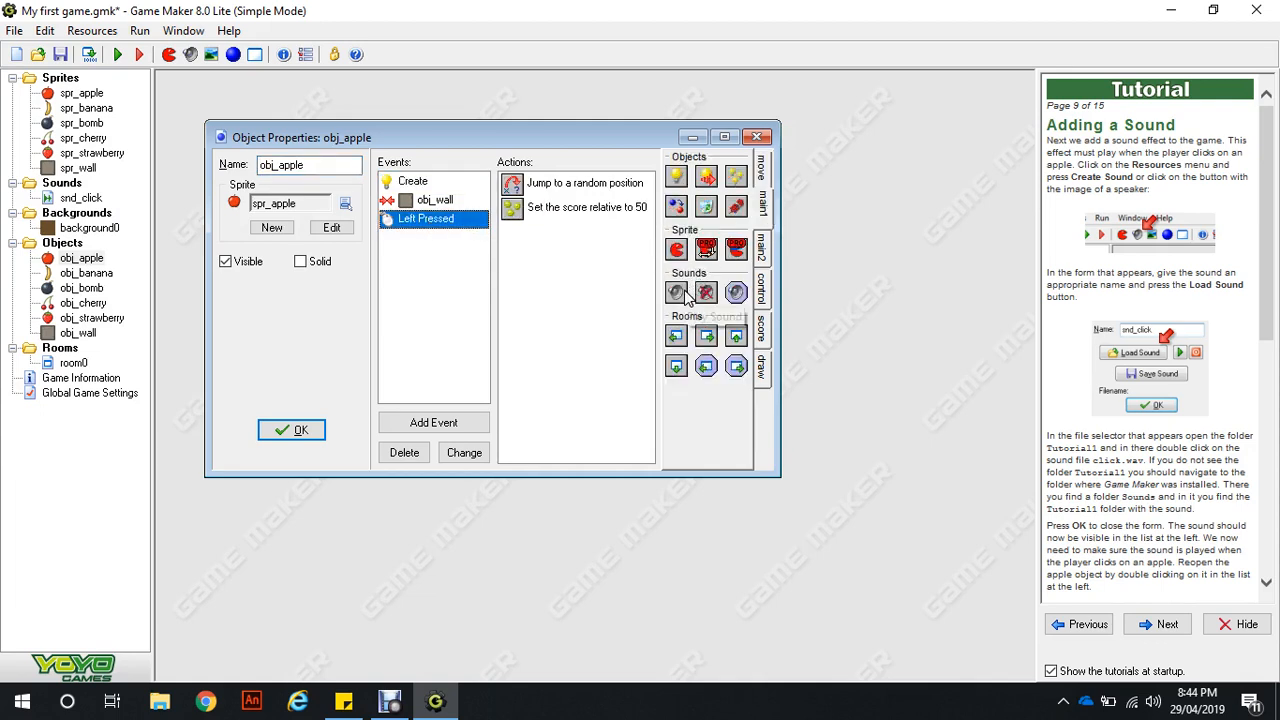
left_click_drag(686, 298, 569, 188)
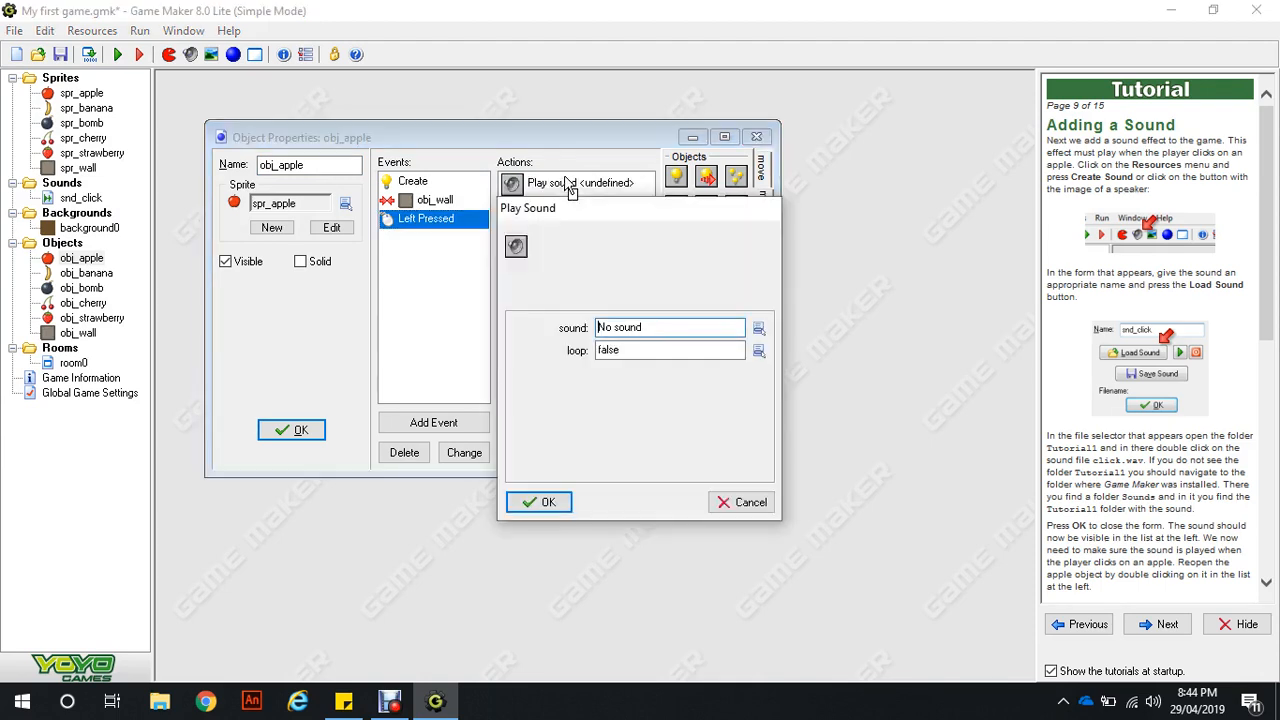
left_click(758, 328)
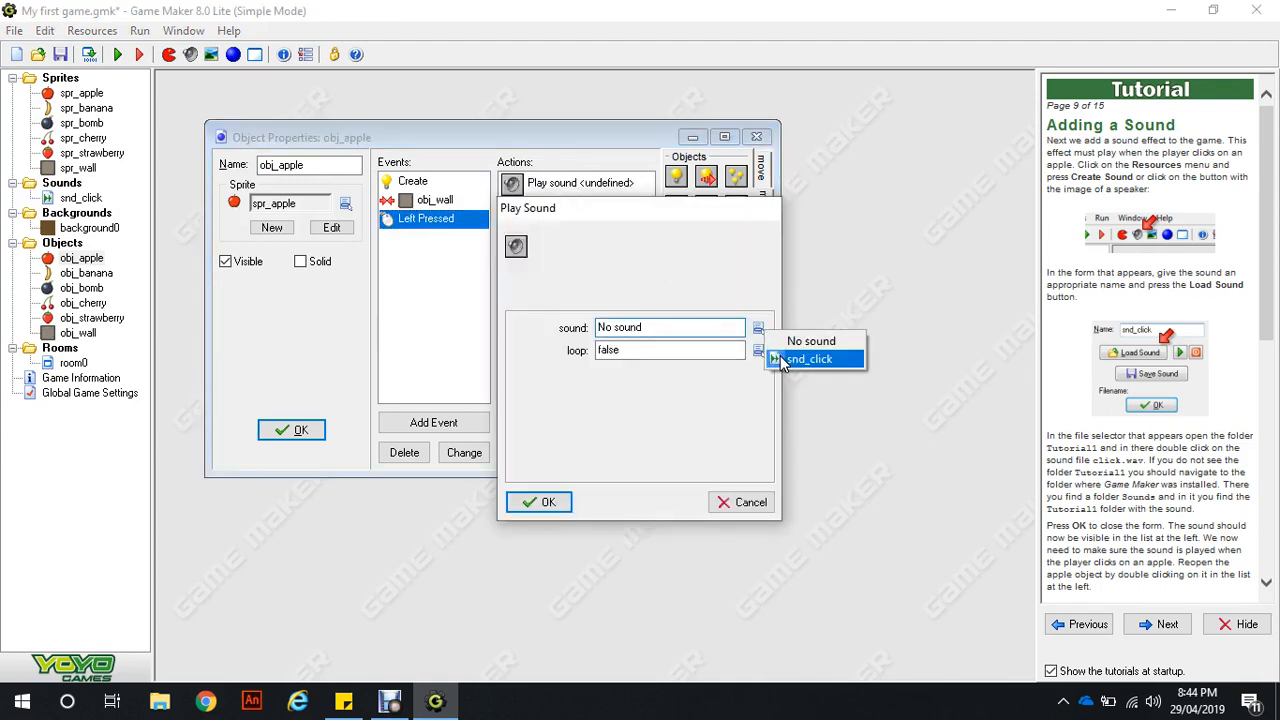
left_click(786, 359)
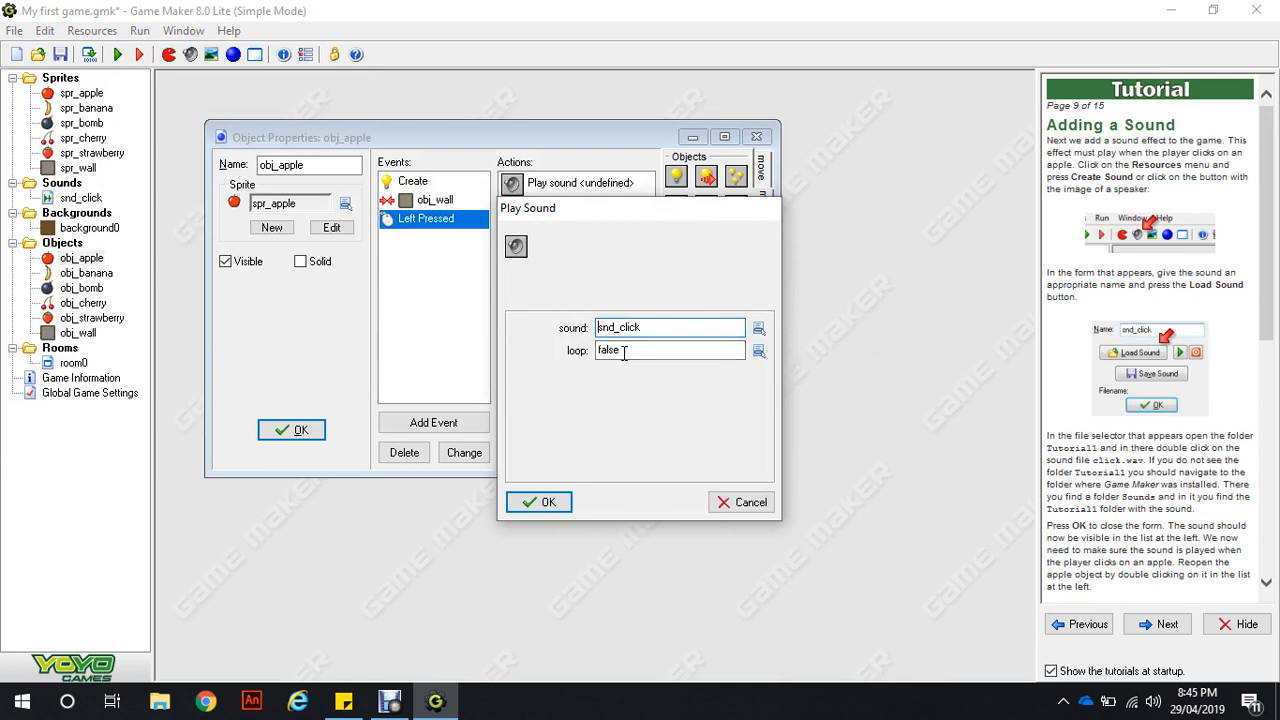
left_click(757, 352)
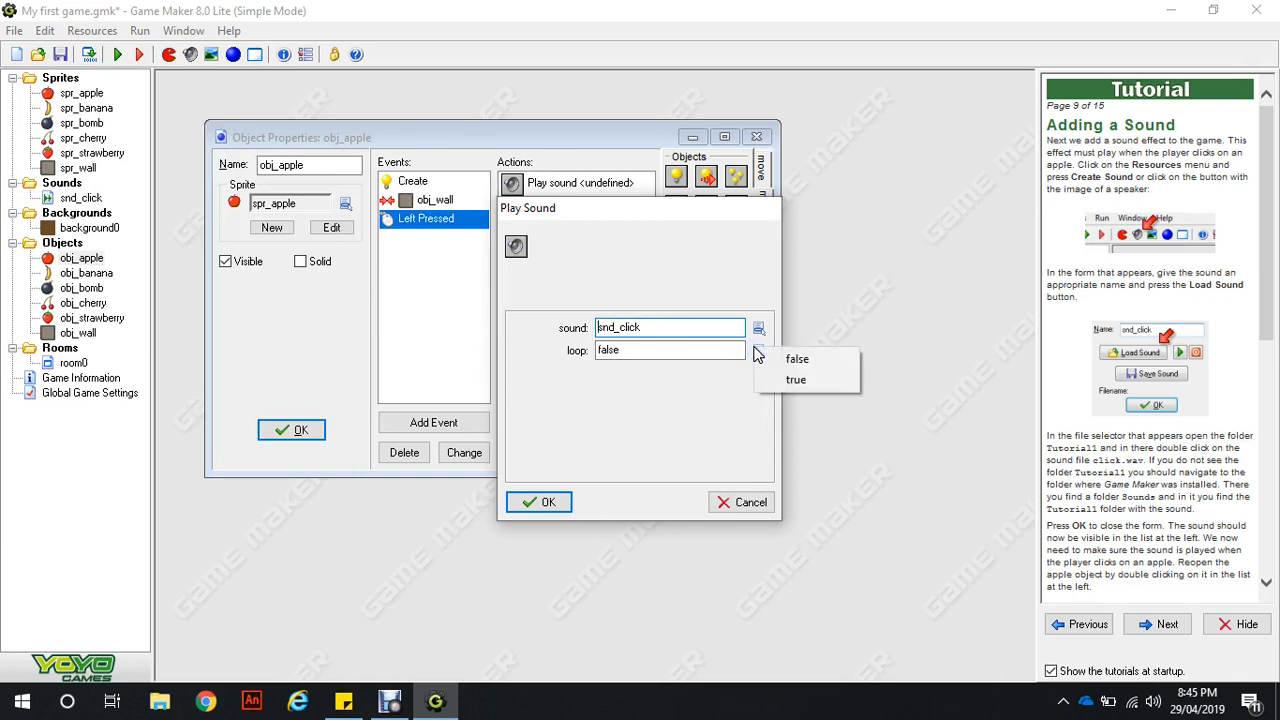
left_click(733, 378)
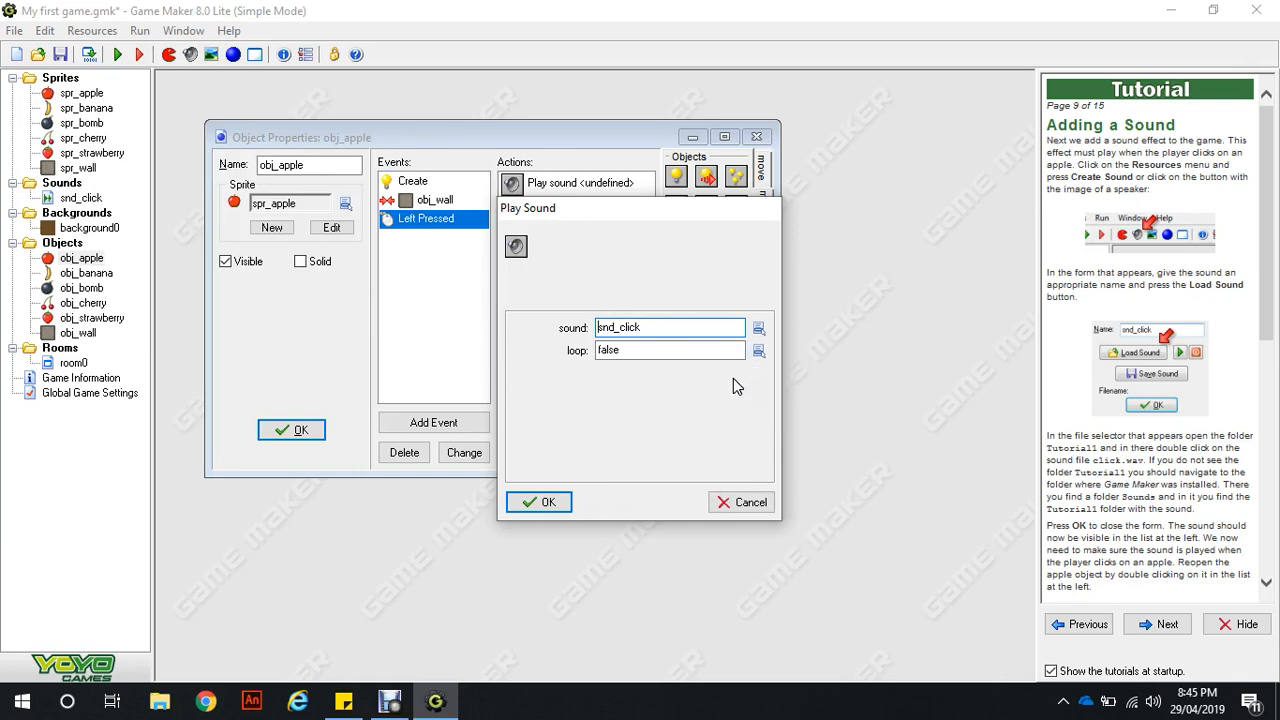
left_click(548, 504)
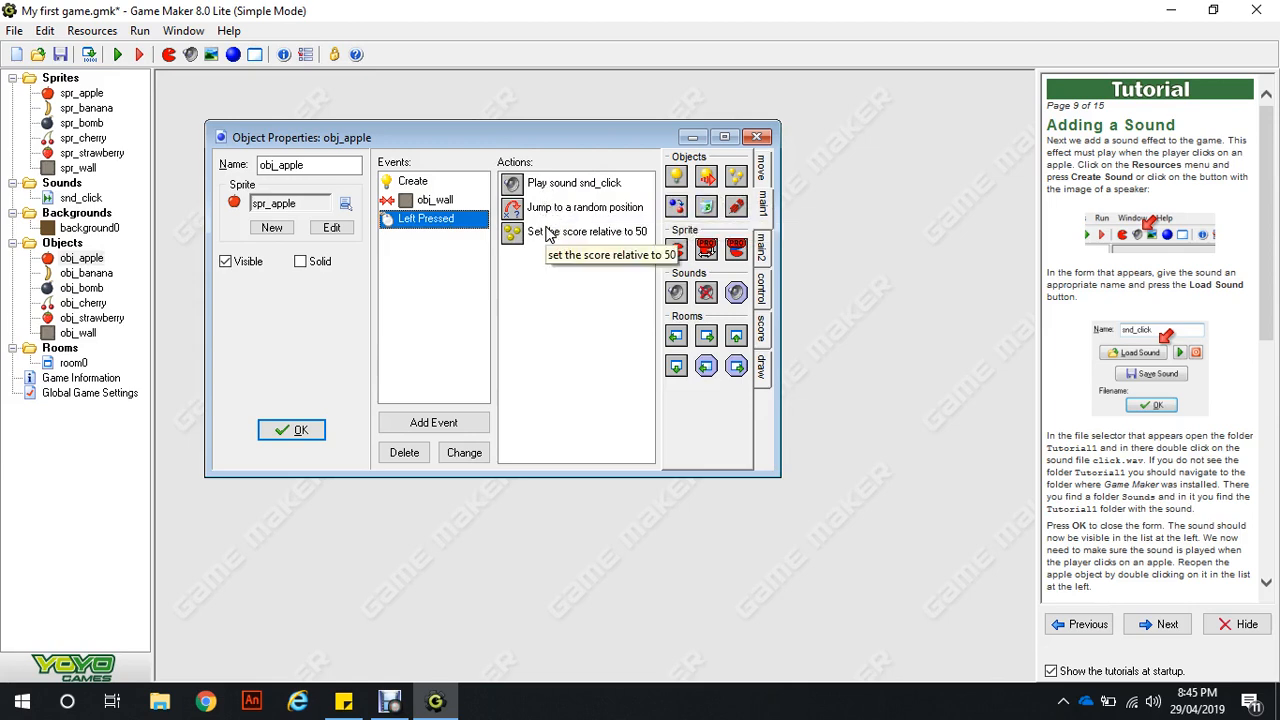
left_click(298, 430)
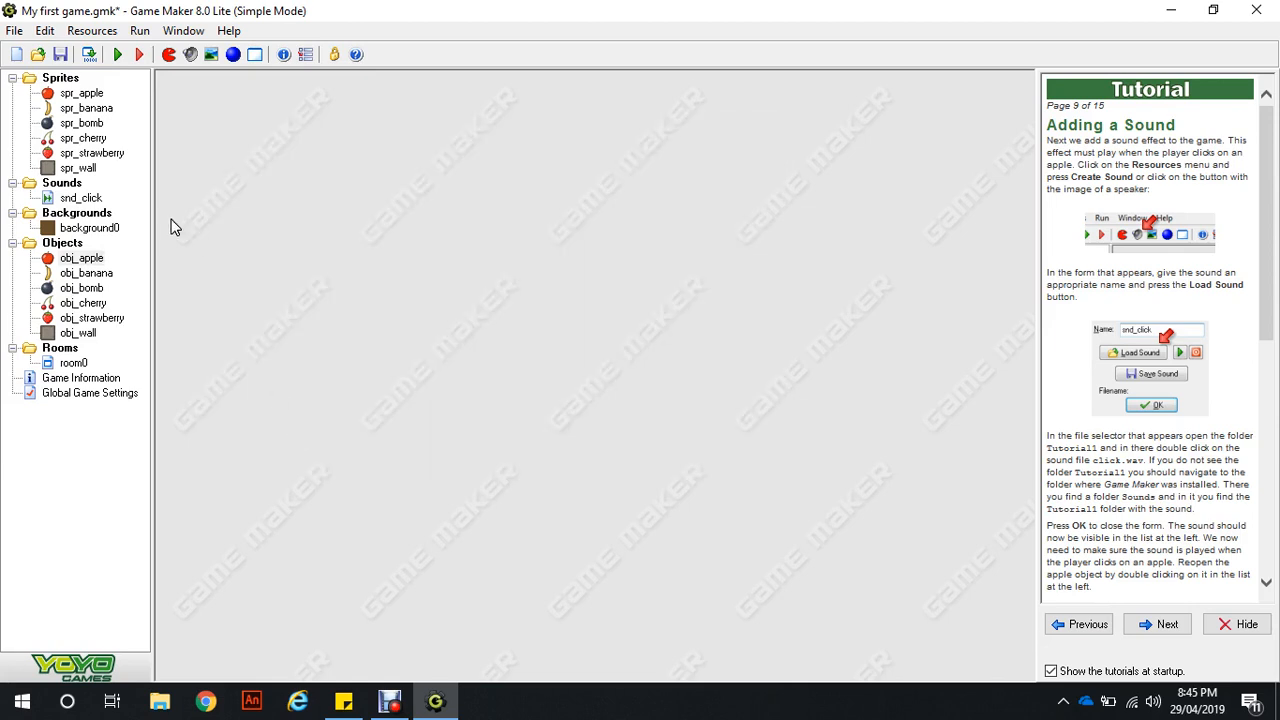
Step: Run the game and catch several moving apples to test the wooden background and the click sound
left_click(117, 56)
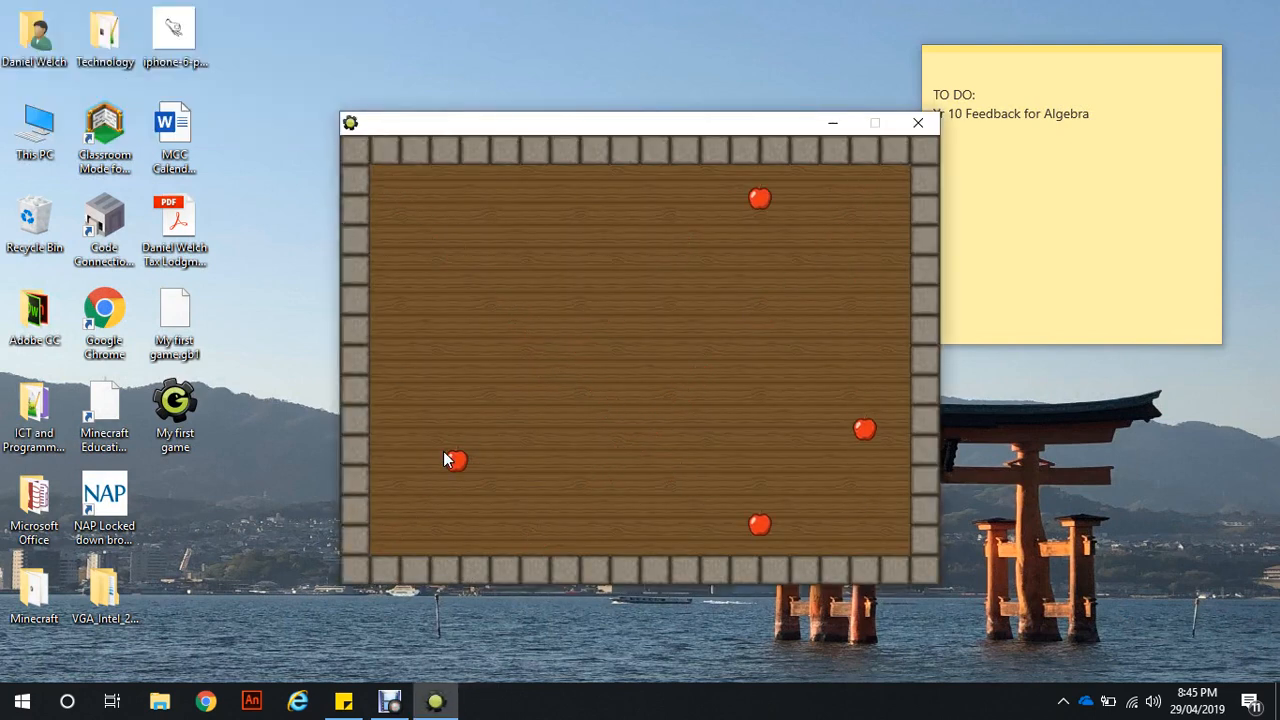
left_click(861, 370)
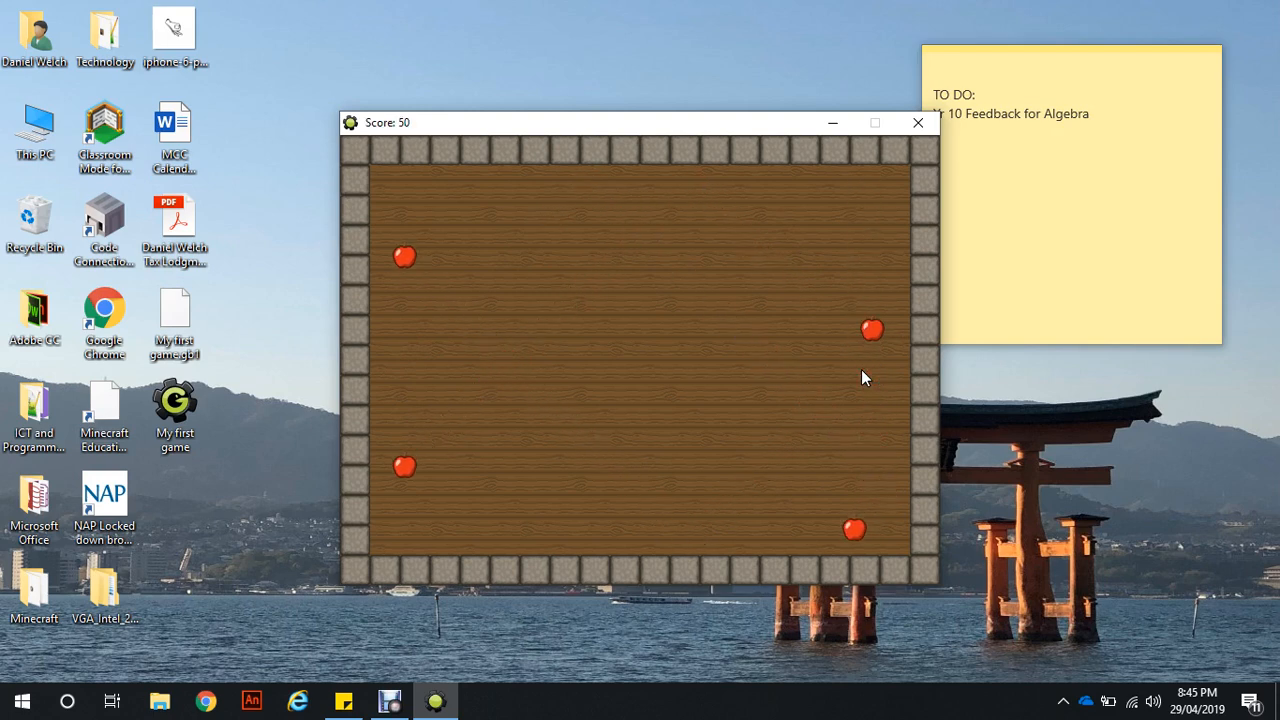
left_click(869, 370)
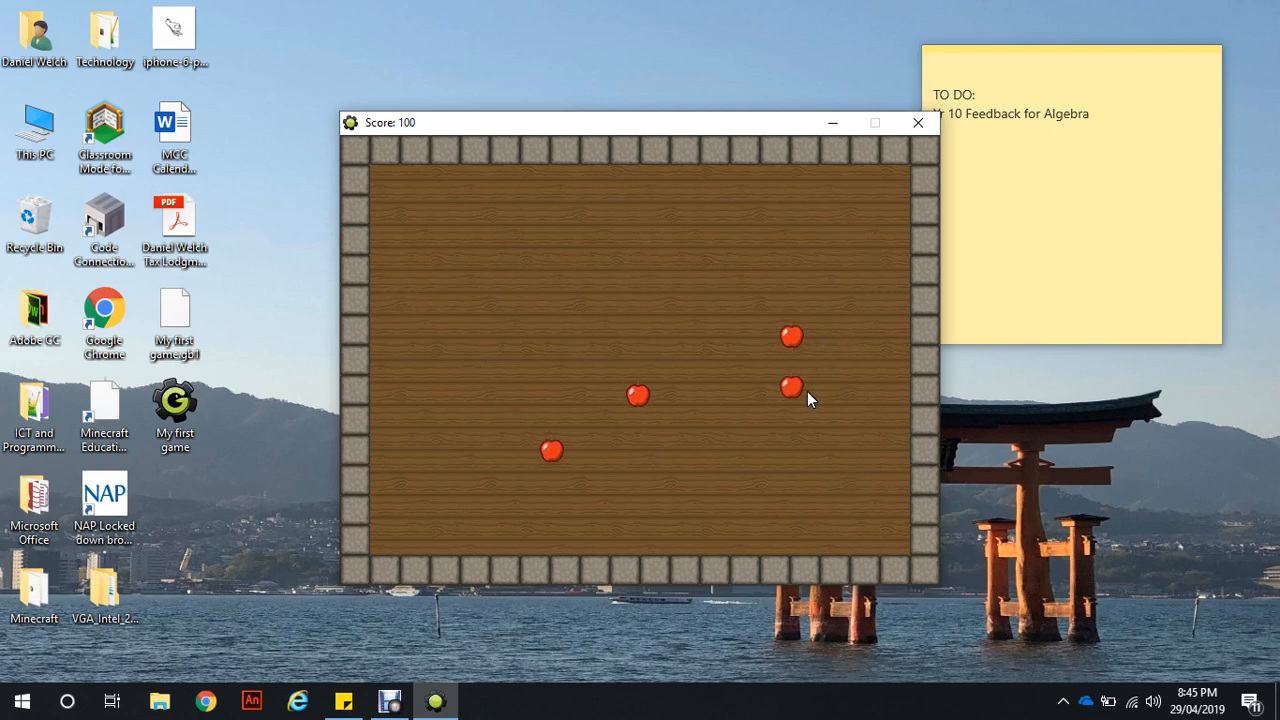
left_click(636, 344)
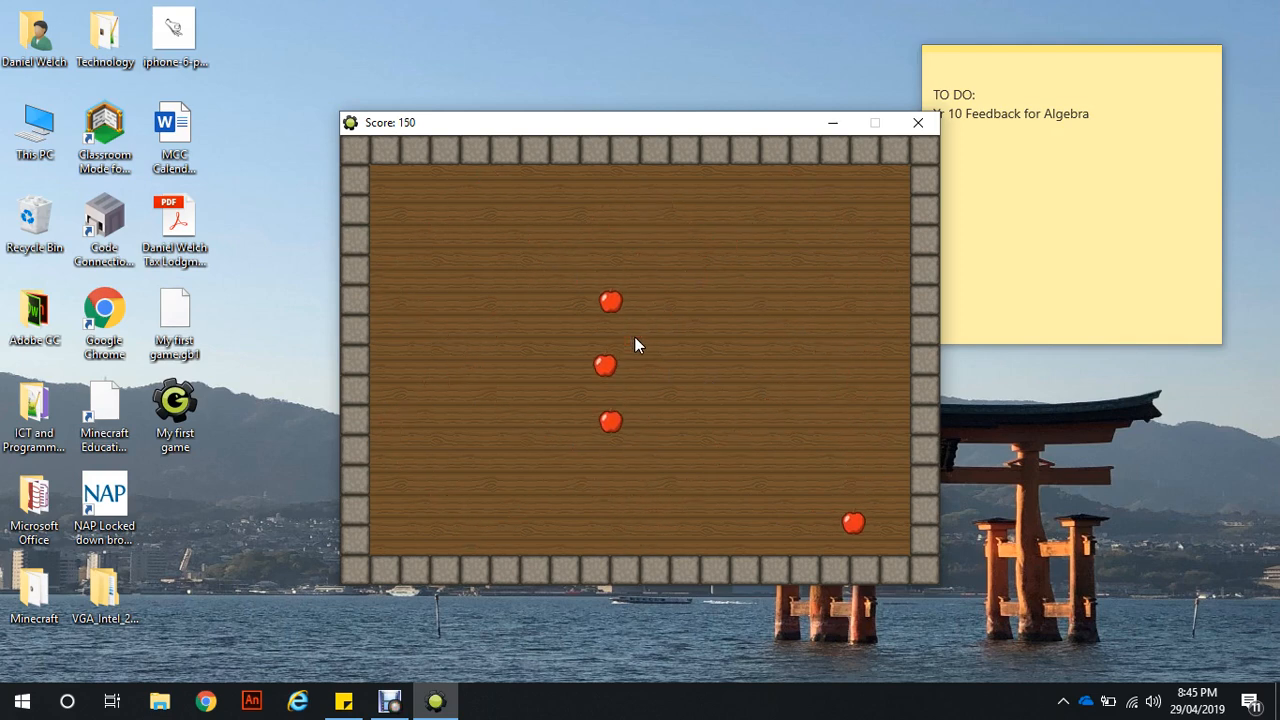
left_click(848, 328)
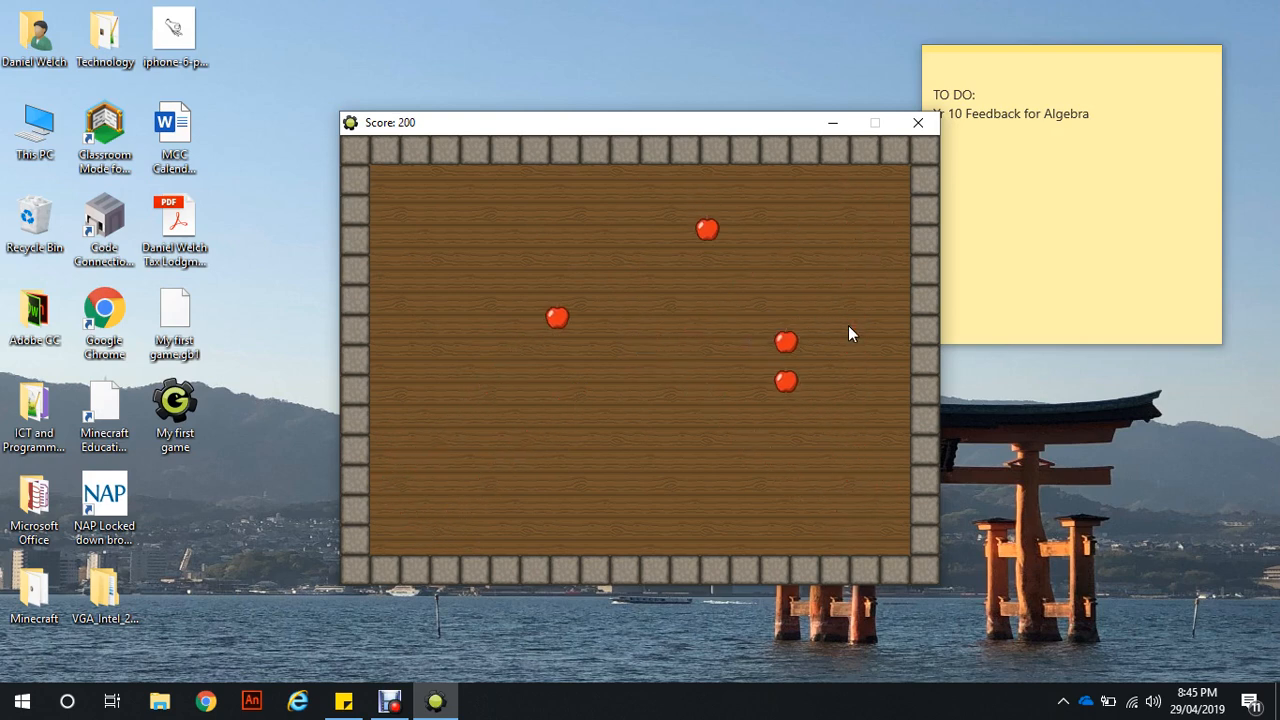
Step: Finish the test run of the game and save the project
left_click(701, 375)
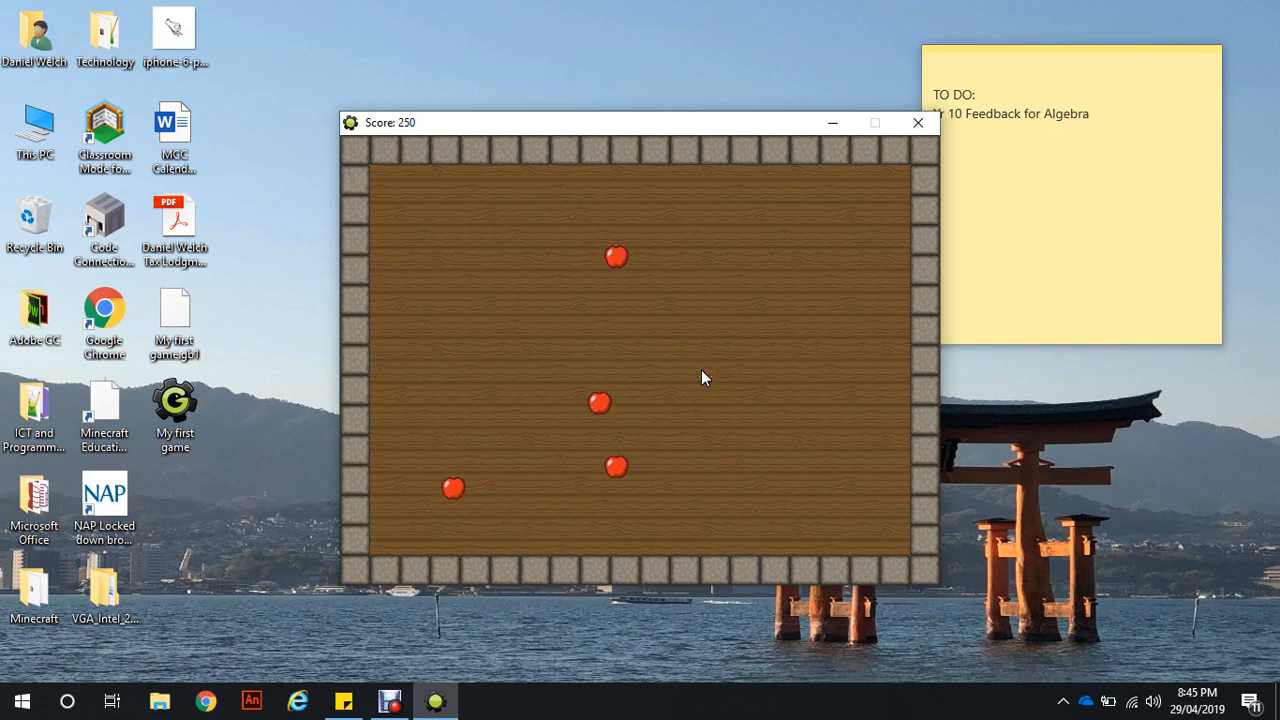
left_click(914, 122)
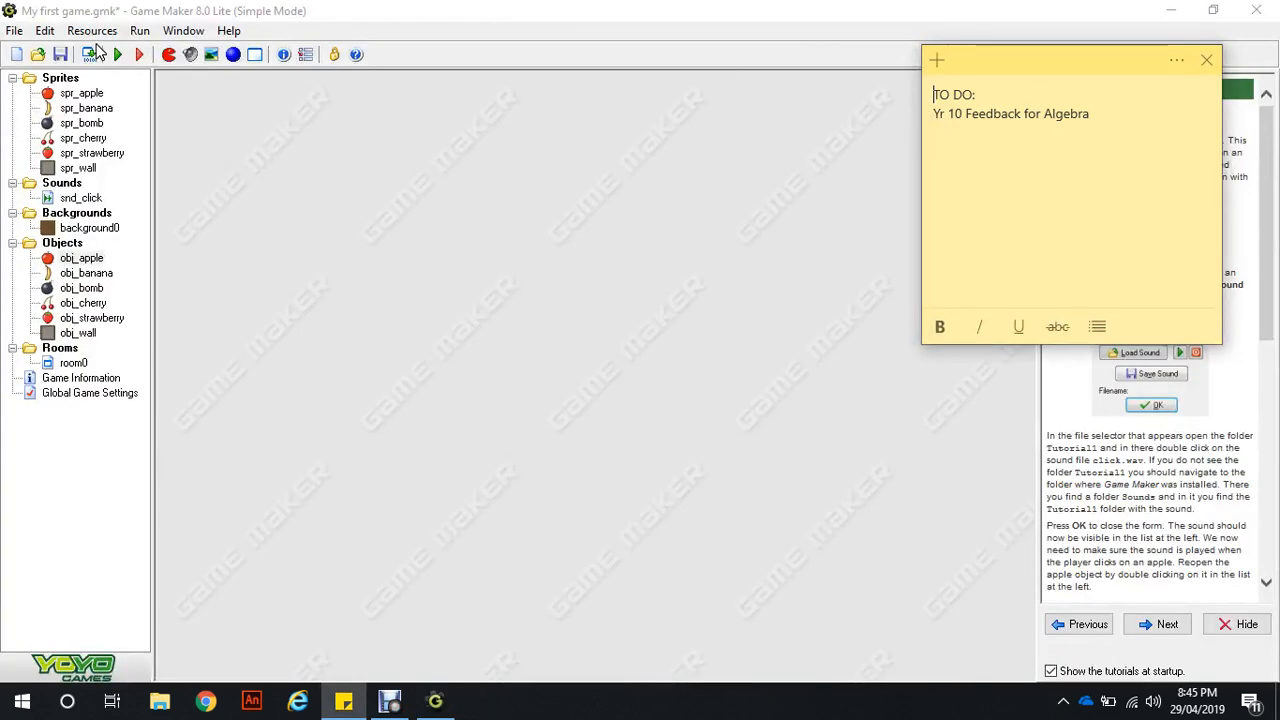
left_click(60, 56)
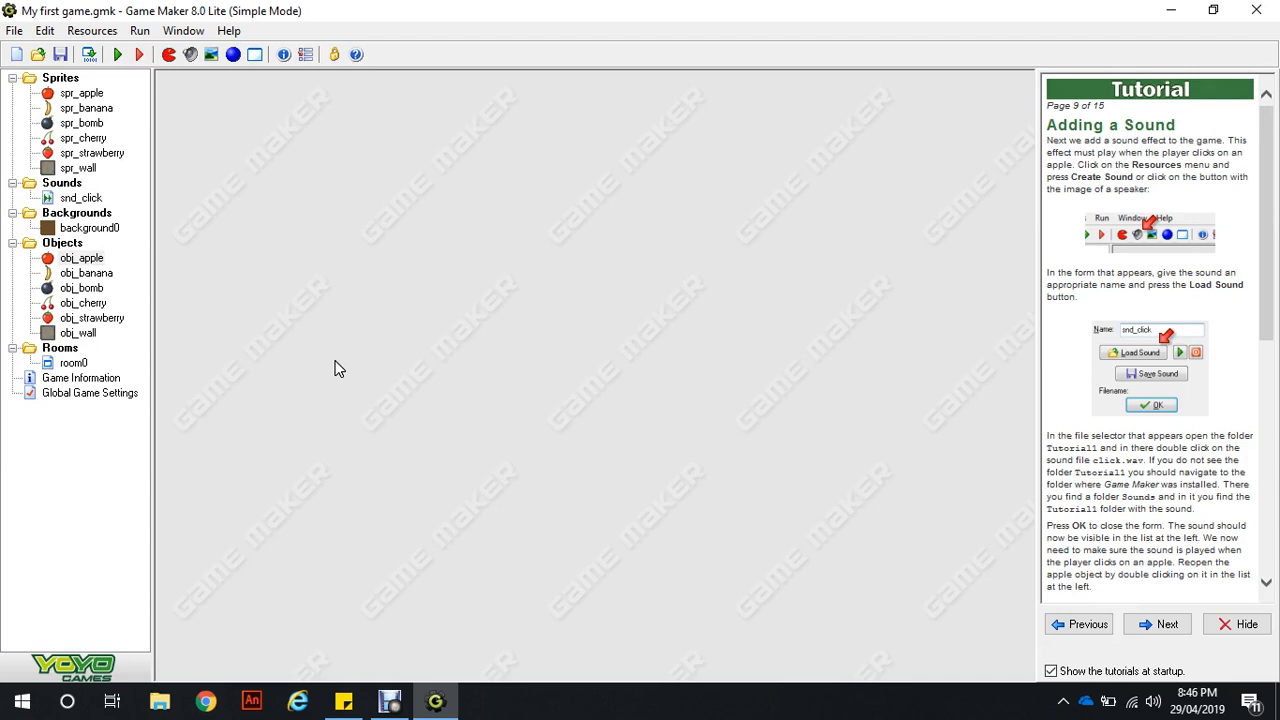
Step: Read through the tutorial's sound and music pages and advance to the "More Fruit" page
scroll(1169, 541, "down", 6)
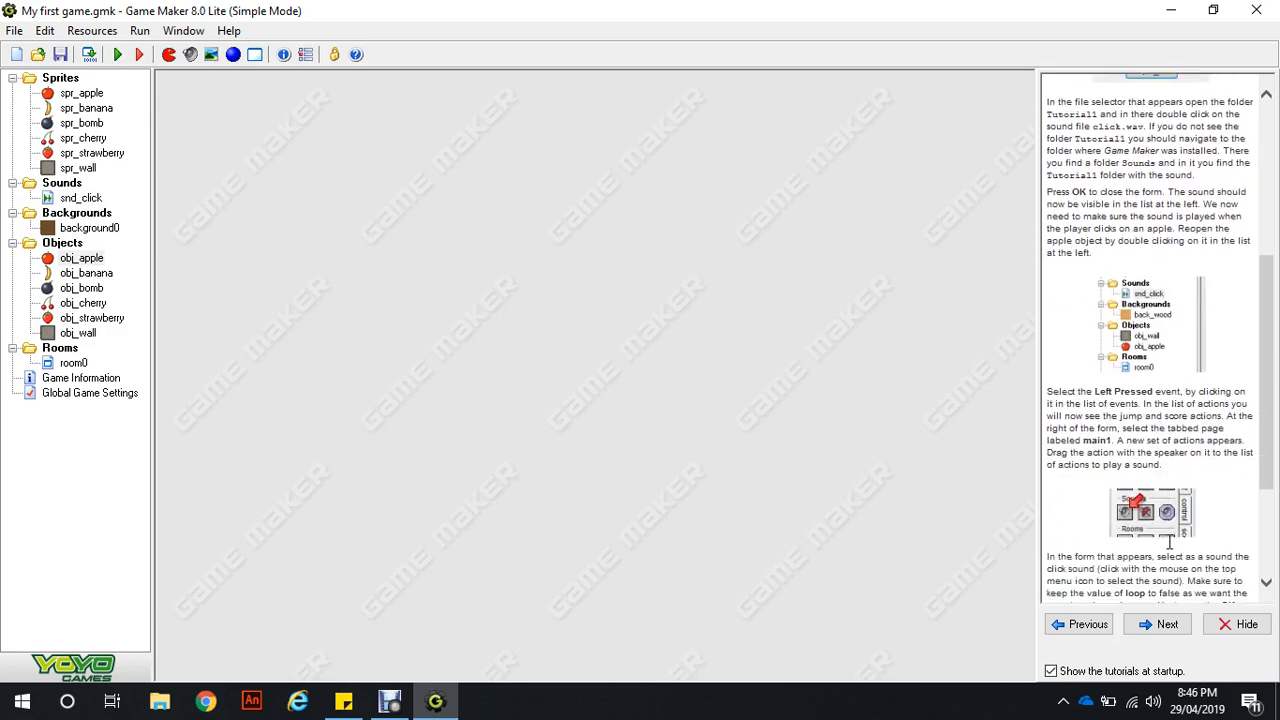
scroll(1169, 541, "down", 4)
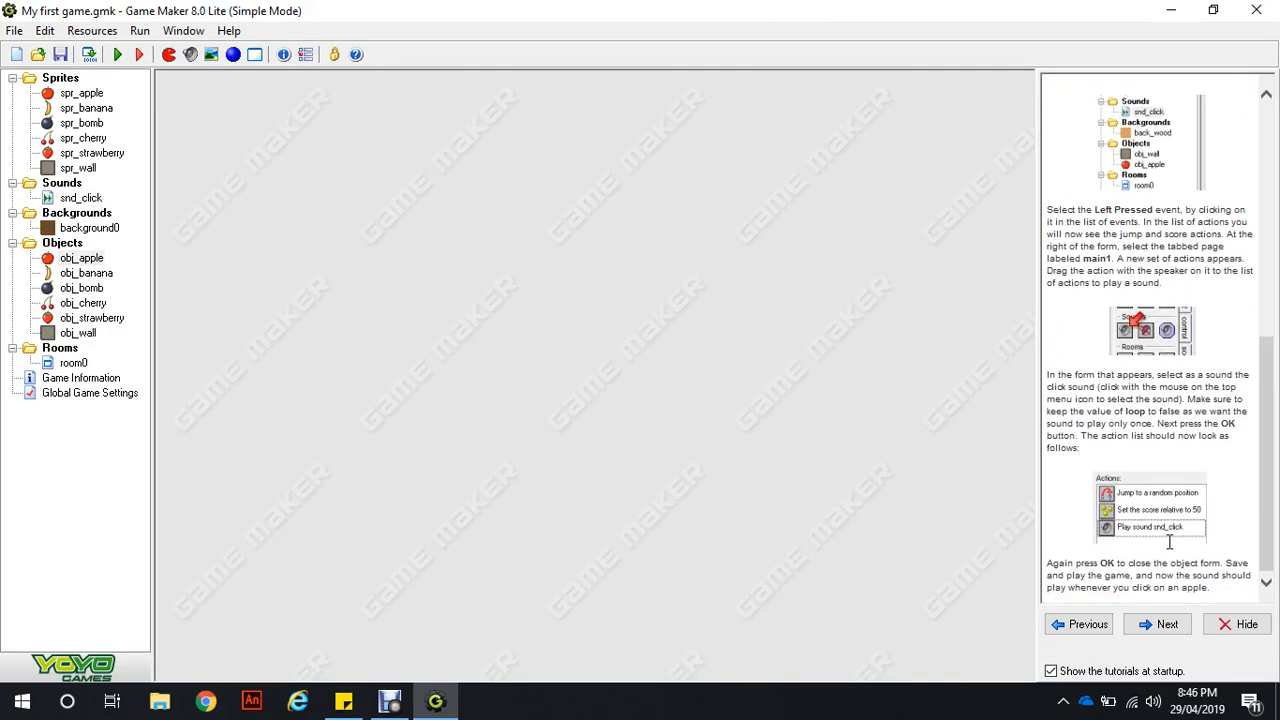
left_click(1178, 628)
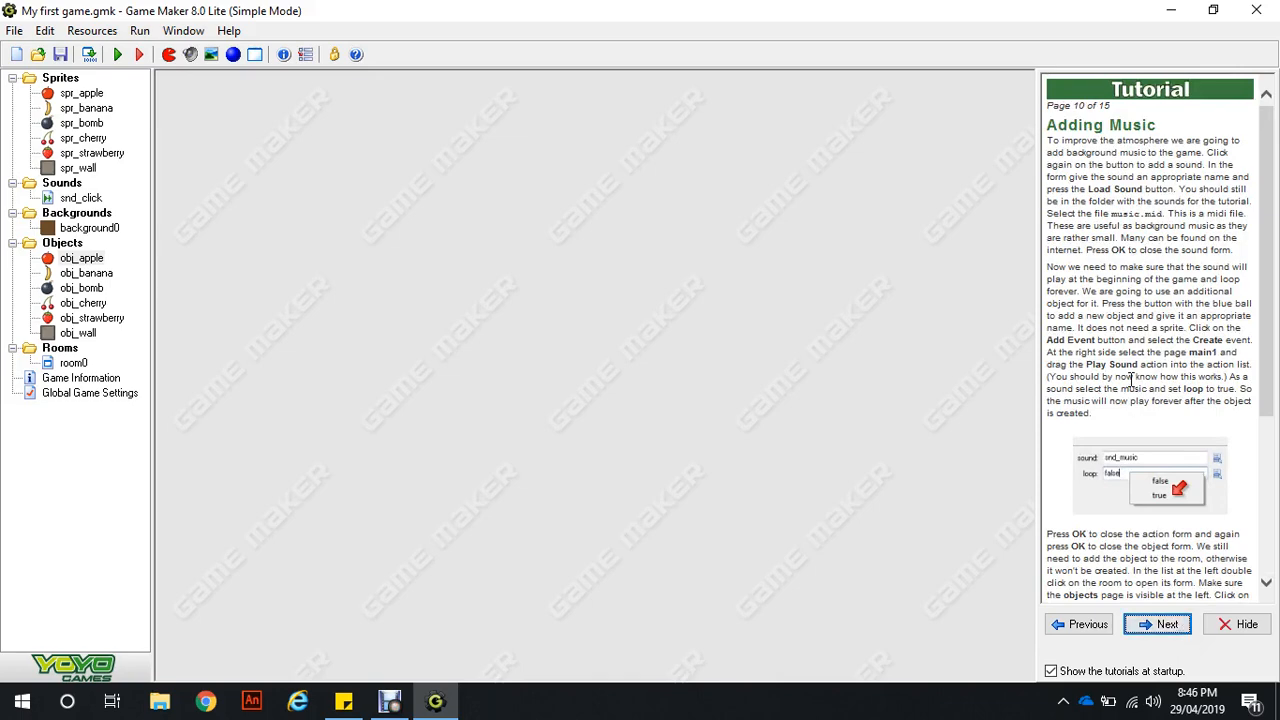
left_click(1146, 628)
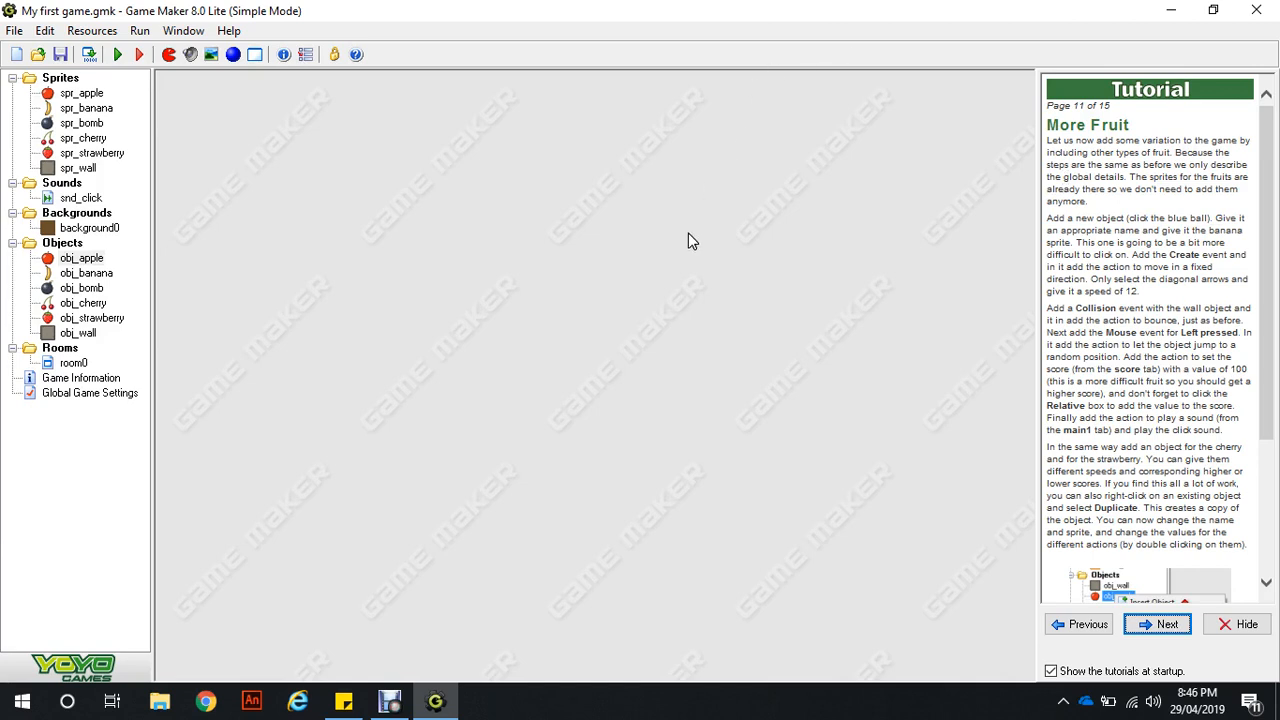
Step: Open the properties of obj_banana and add a Create event
left_click_drag(92, 273, 100, 277)
double_click(100, 277)
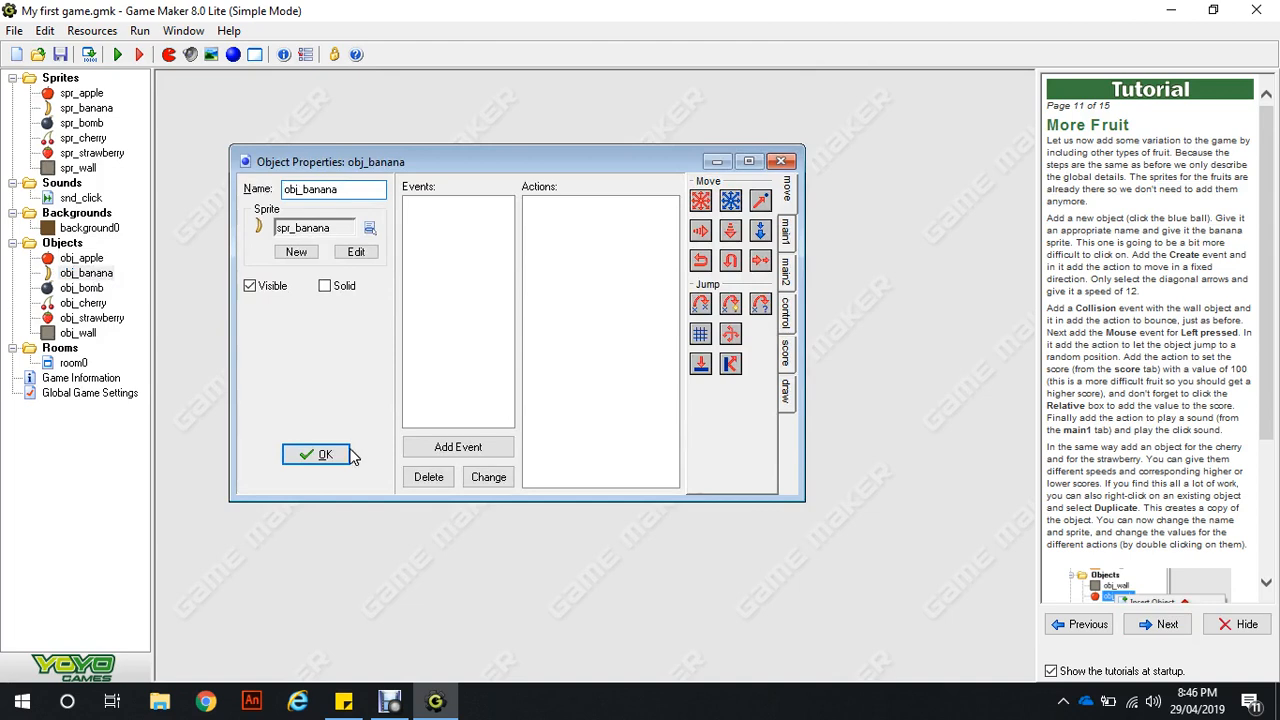
left_click(452, 448)
left_click(548, 276)
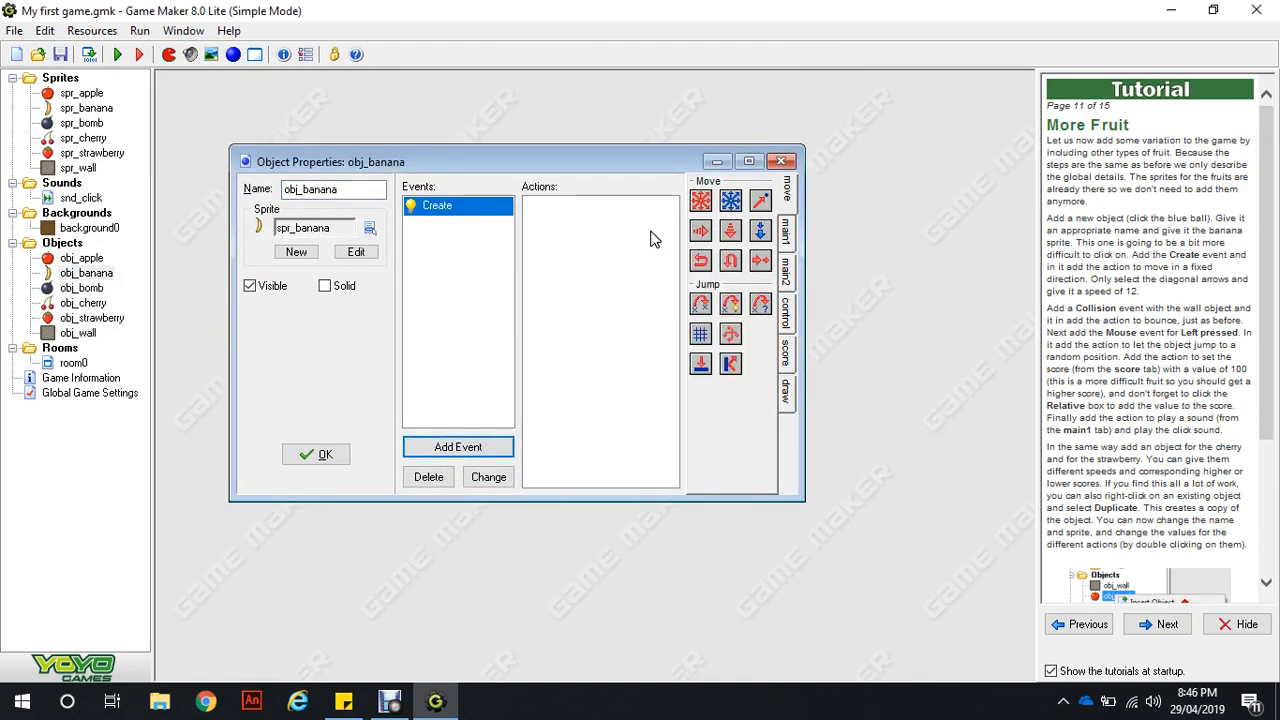
Step: Add a Move Fixed action to the banana's Create event with all eight outer direction arrows enabled
left_click_drag(700, 201, 598, 290)
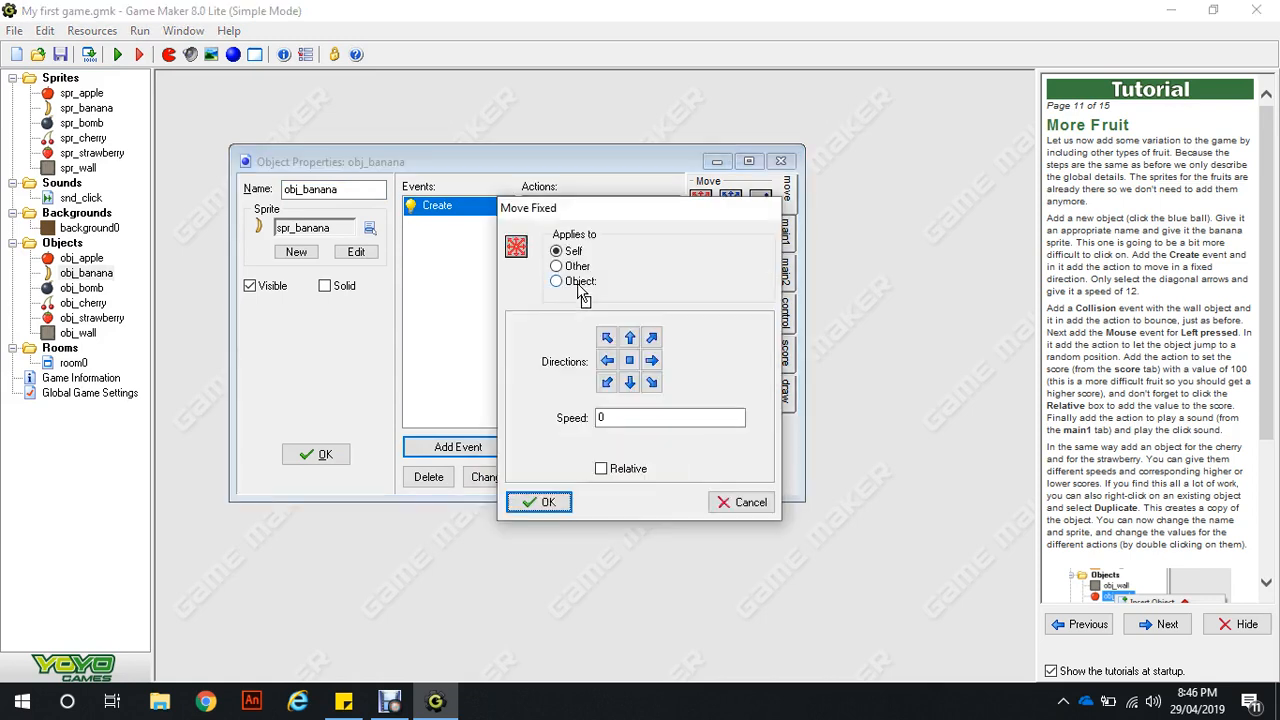
left_click(607, 338)
left_click(652, 338)
left_click(630, 338)
left_click(652, 382)
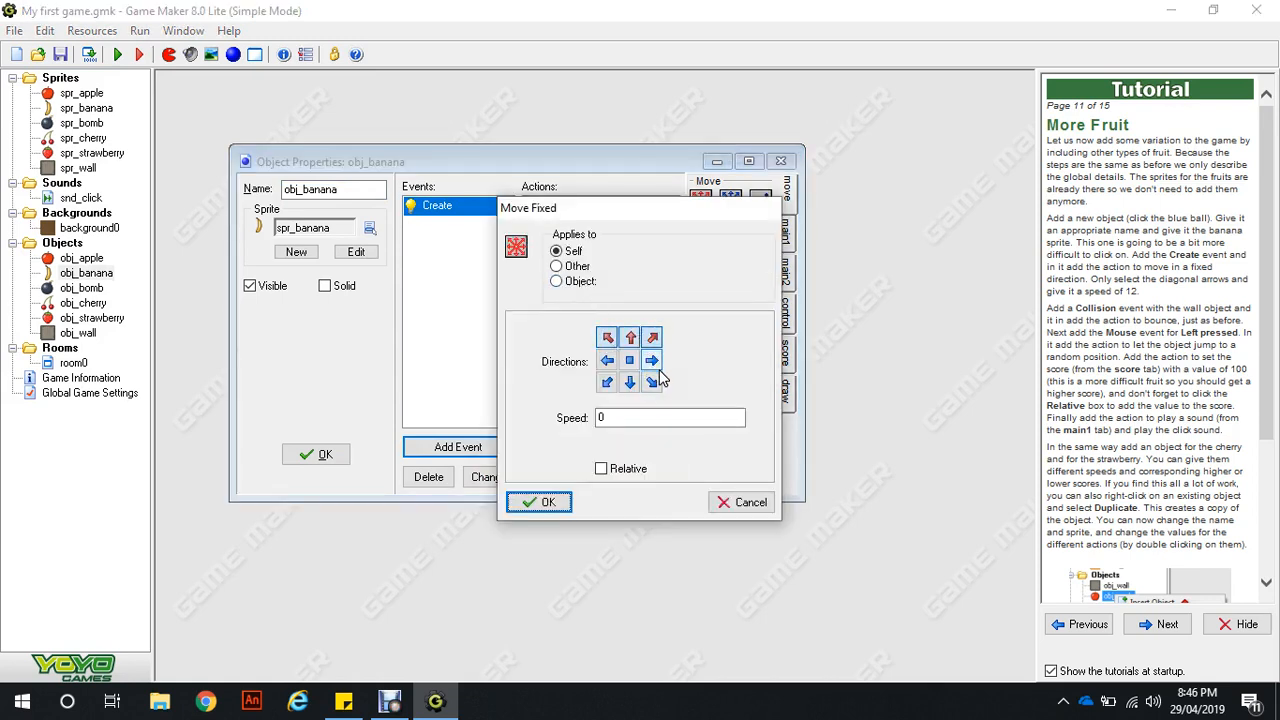
left_click(652, 360)
left_click(630, 382)
left_click(607, 382)
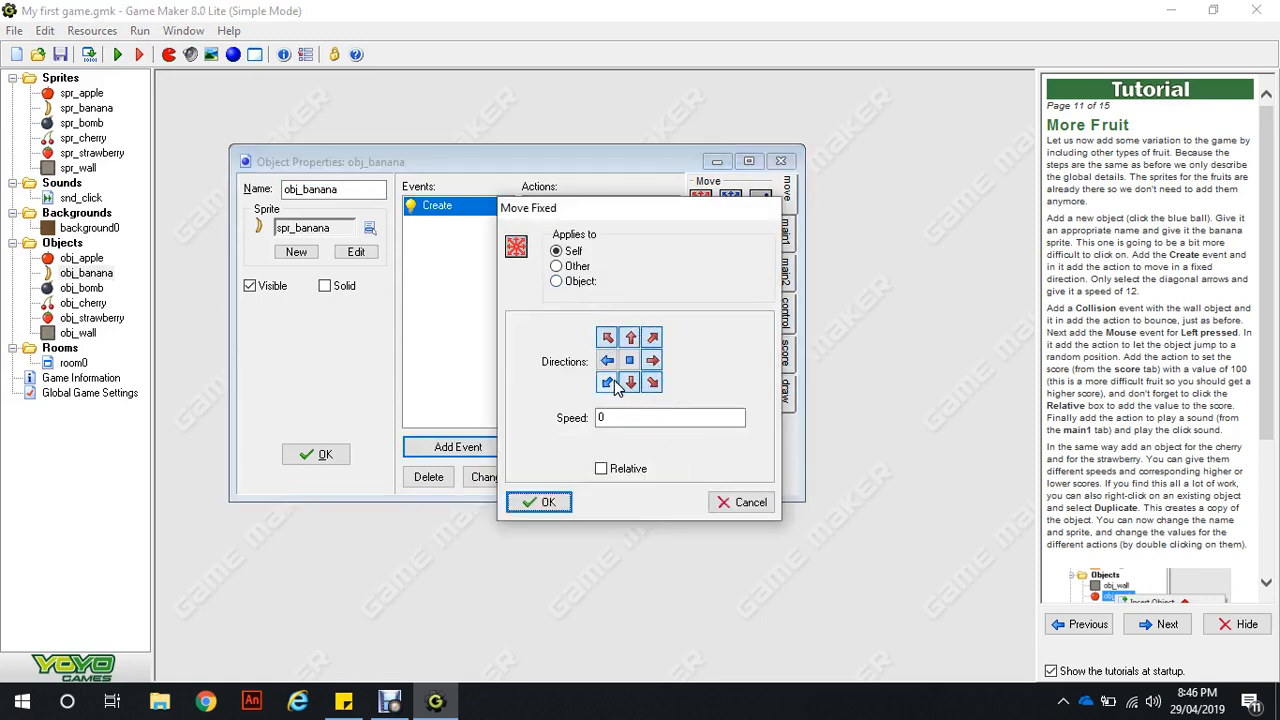
left_click(607, 360)
Step: Set the Move Fixed action's speed to 1 and accept the action
left_click(613, 418)
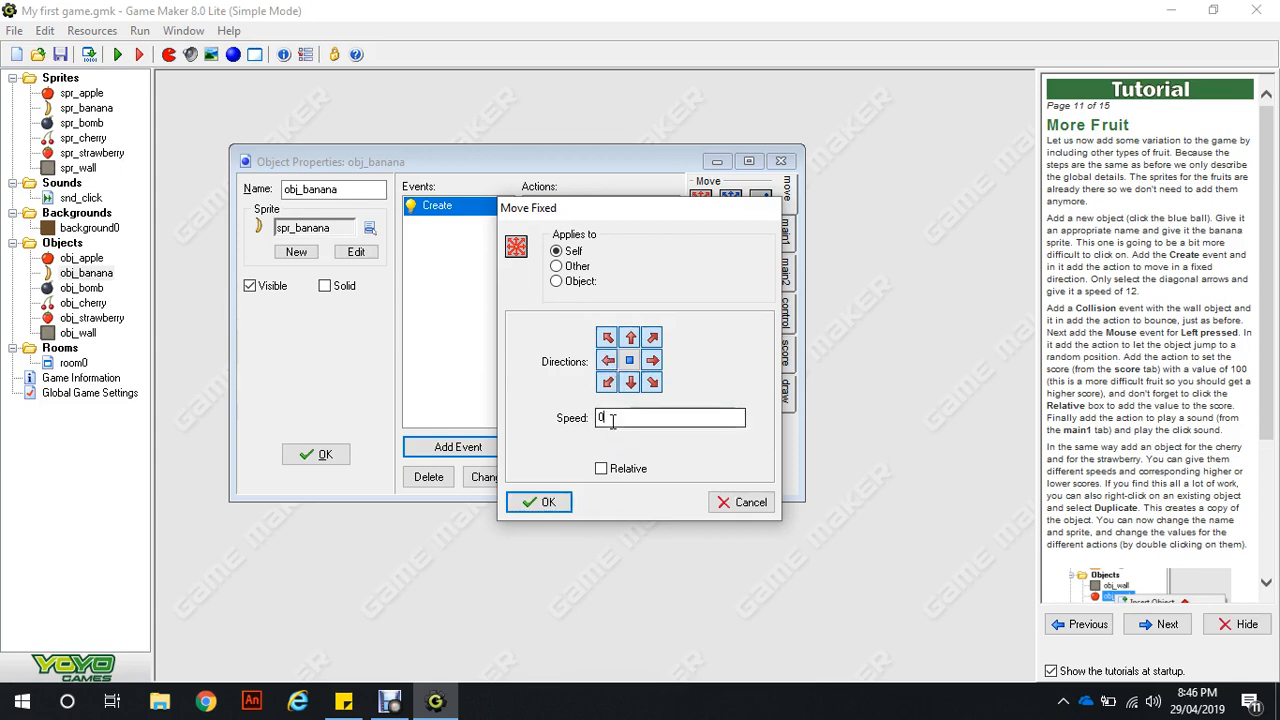
left_click_drag(613, 420, 571, 418)
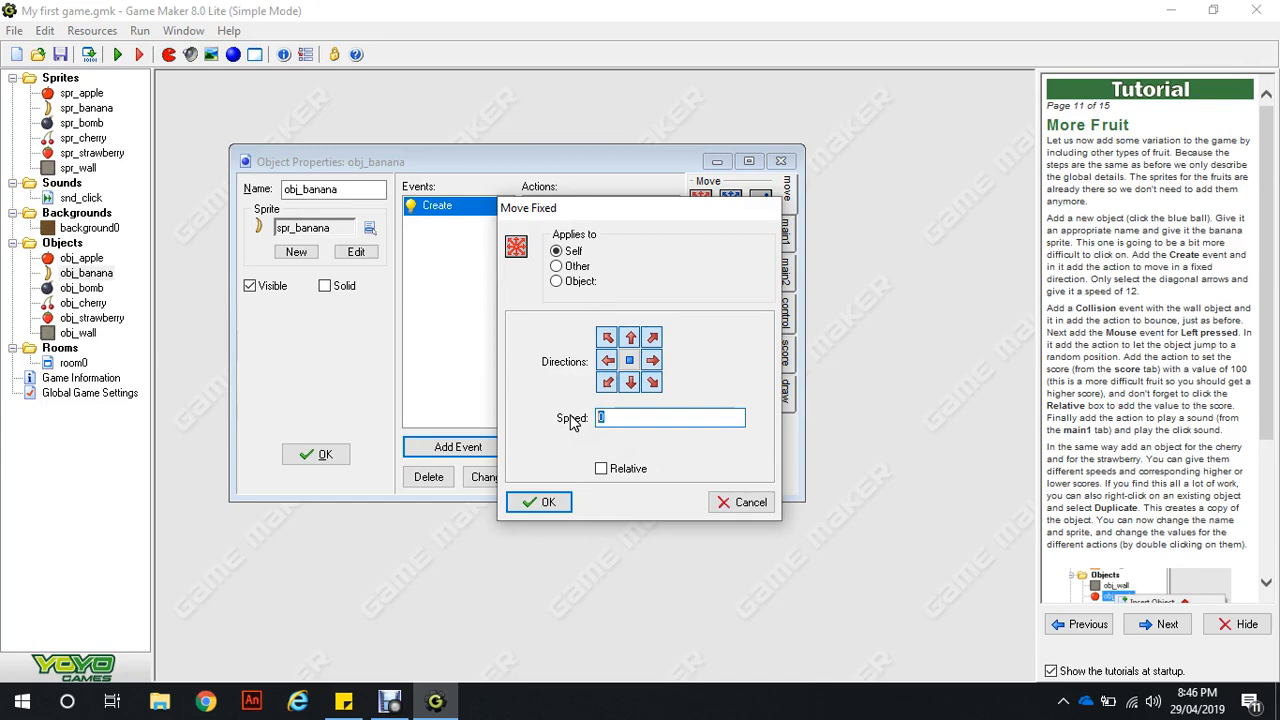
type("1")
left_click(563, 502)
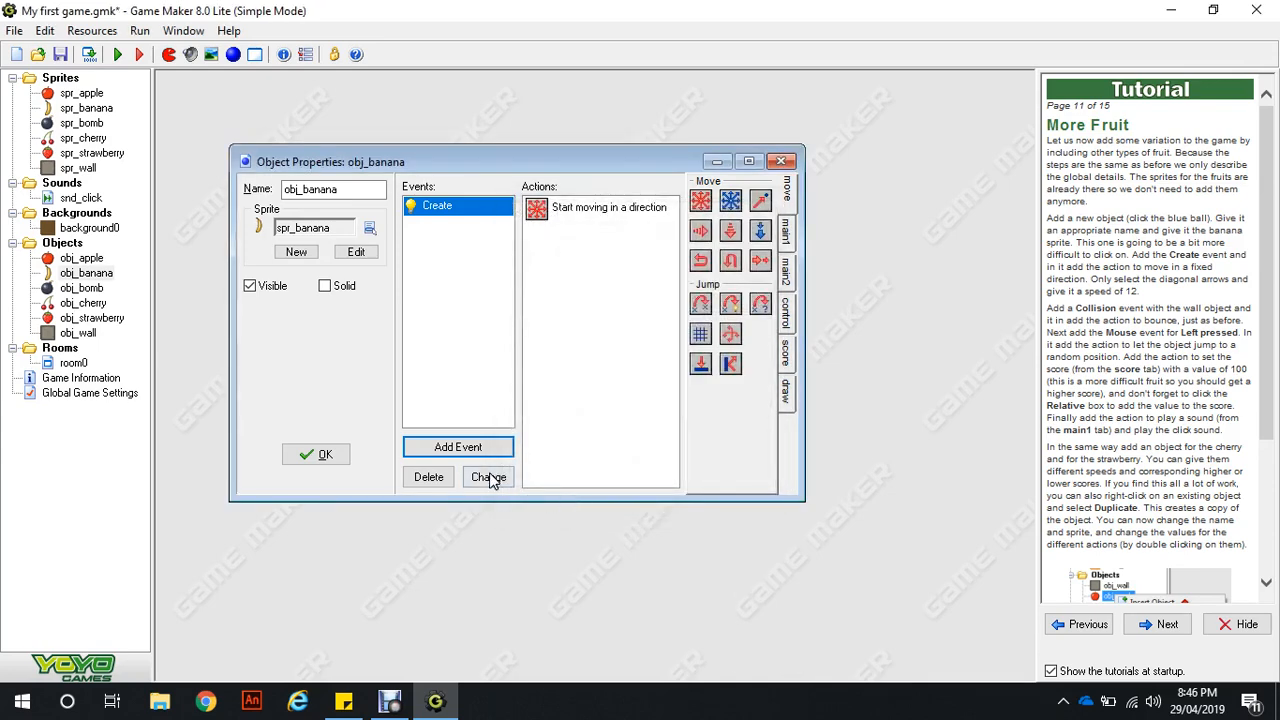
Step: Add a collision event with obj_wall to the banana, containing a Bounce action against solid objects with default settings
left_click(463, 449)
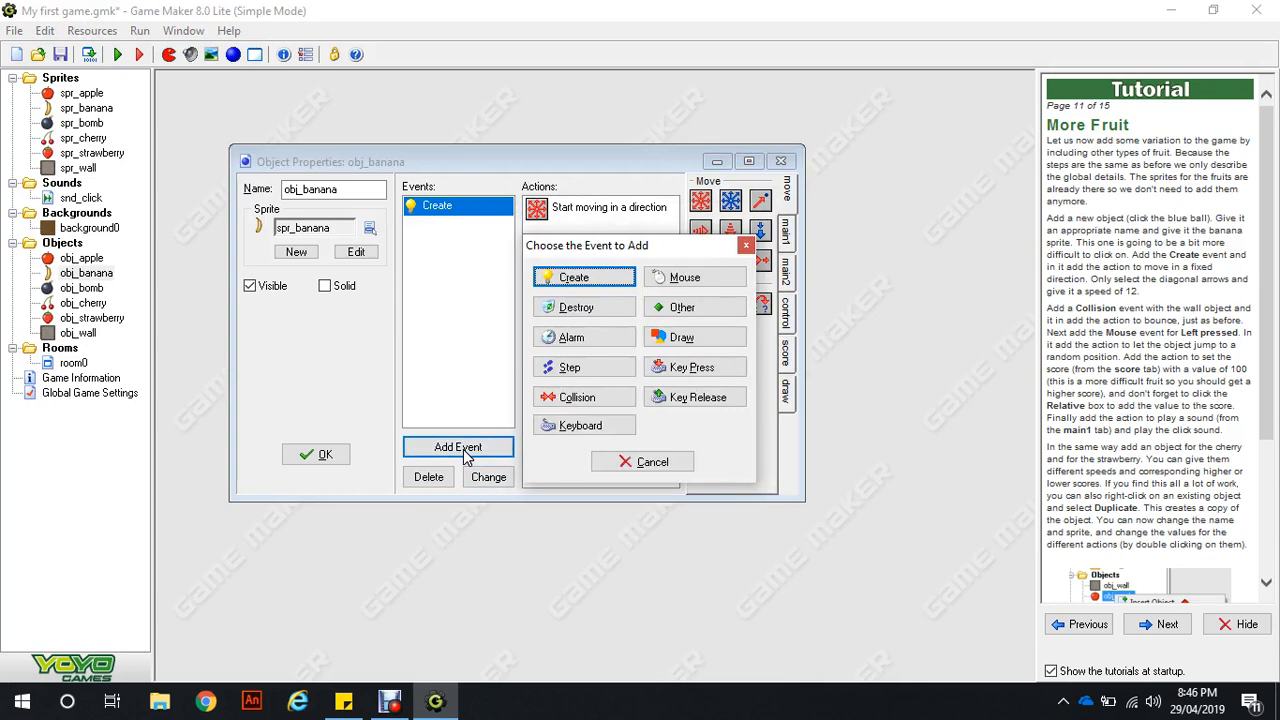
left_click(570, 397)
left_click(615, 491)
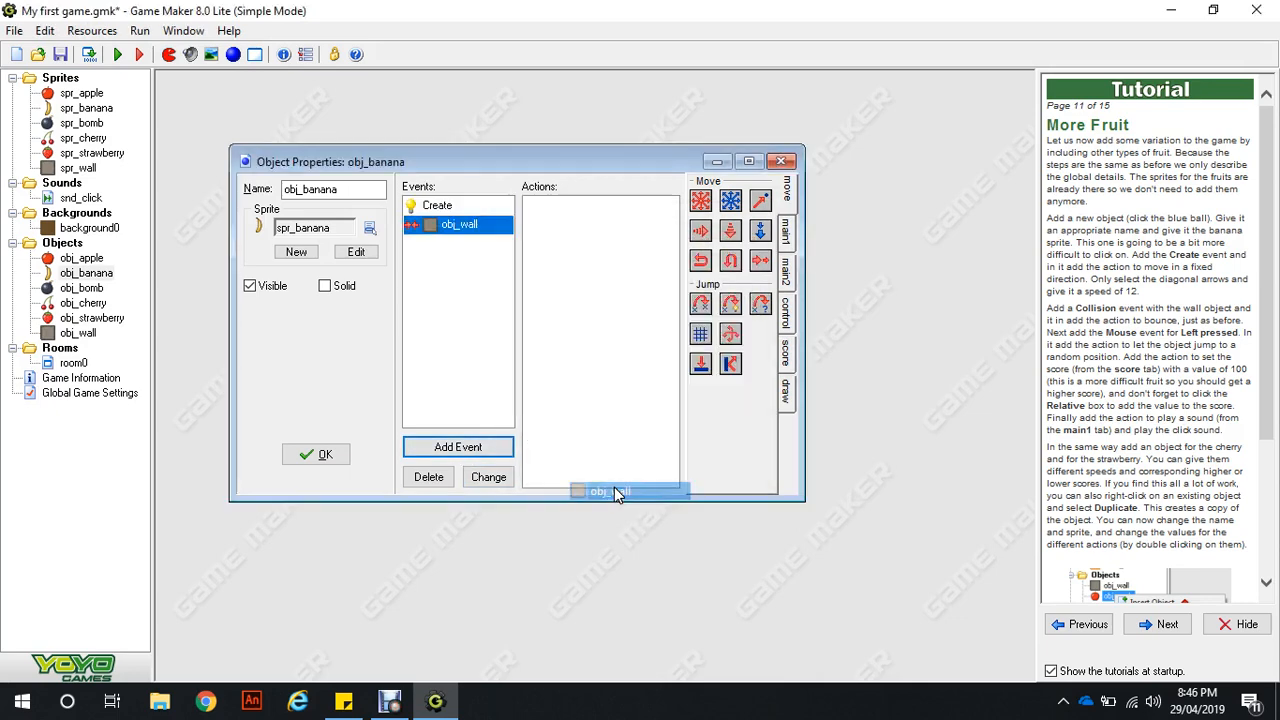
left_click_drag(733, 364, 594, 296)
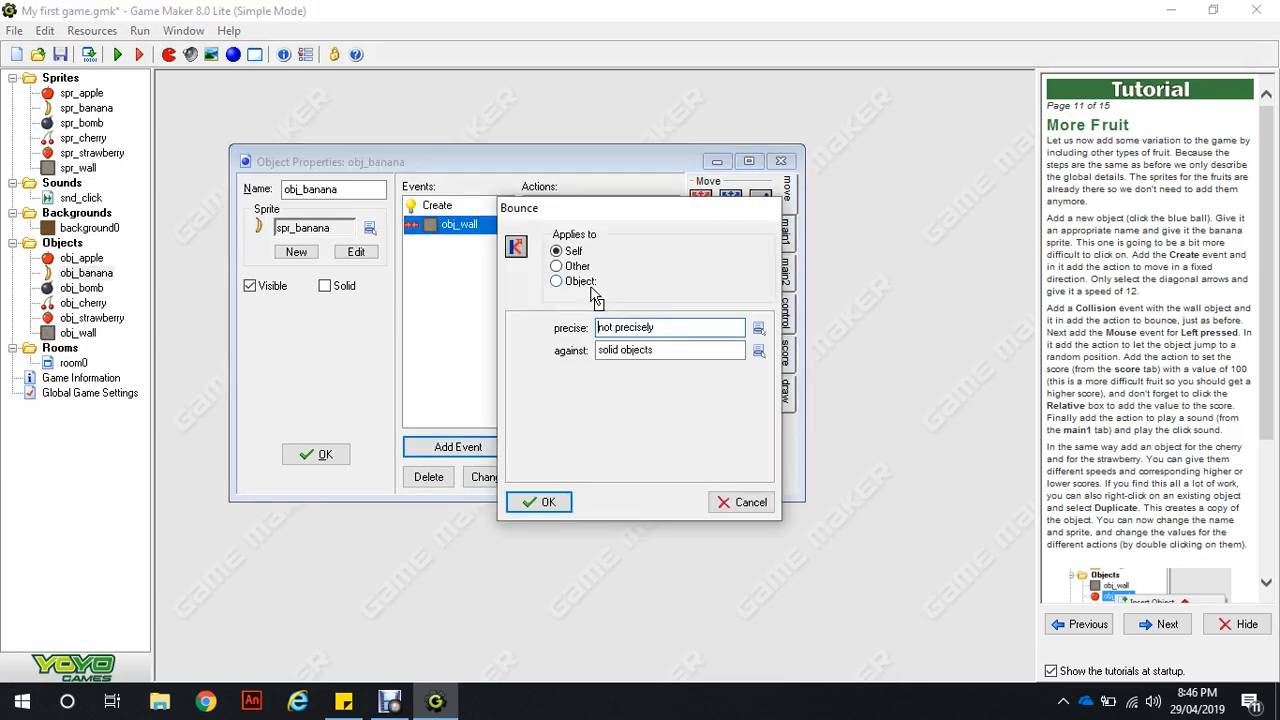
left_click(536, 501)
Step: Add a Left Pressed mouse event to the banana object
left_click(472, 450)
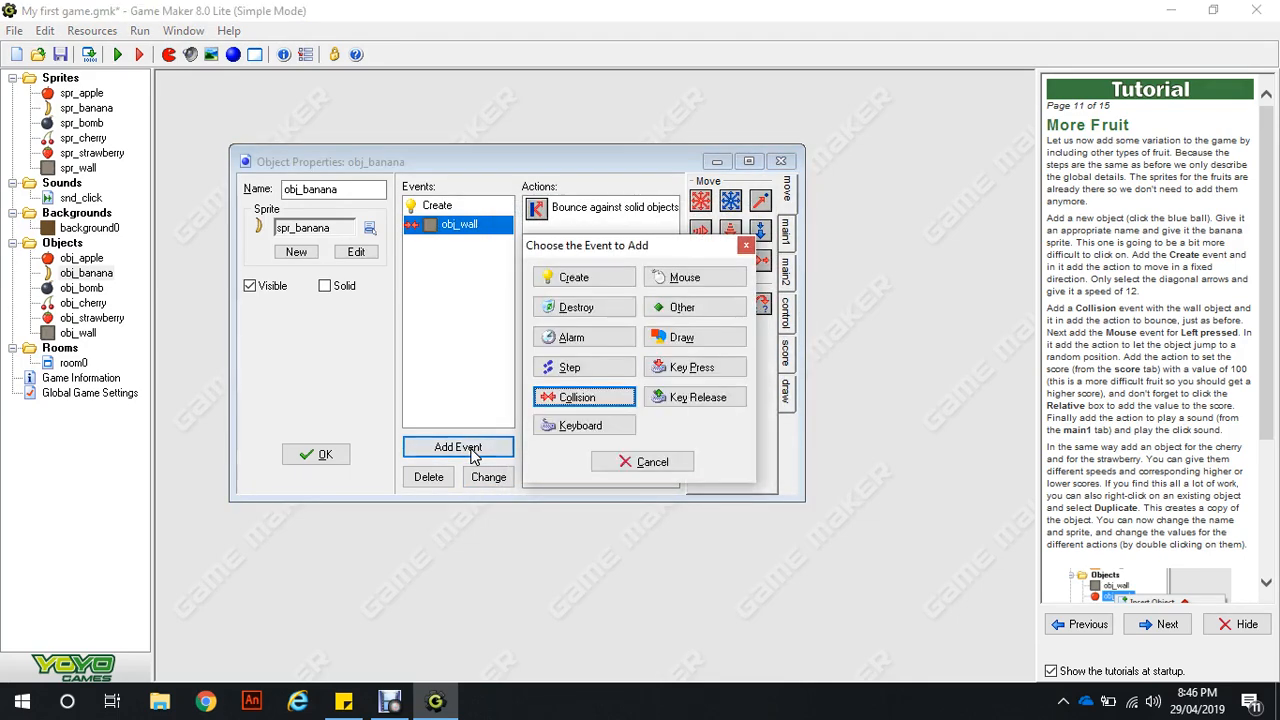
left_click(670, 279)
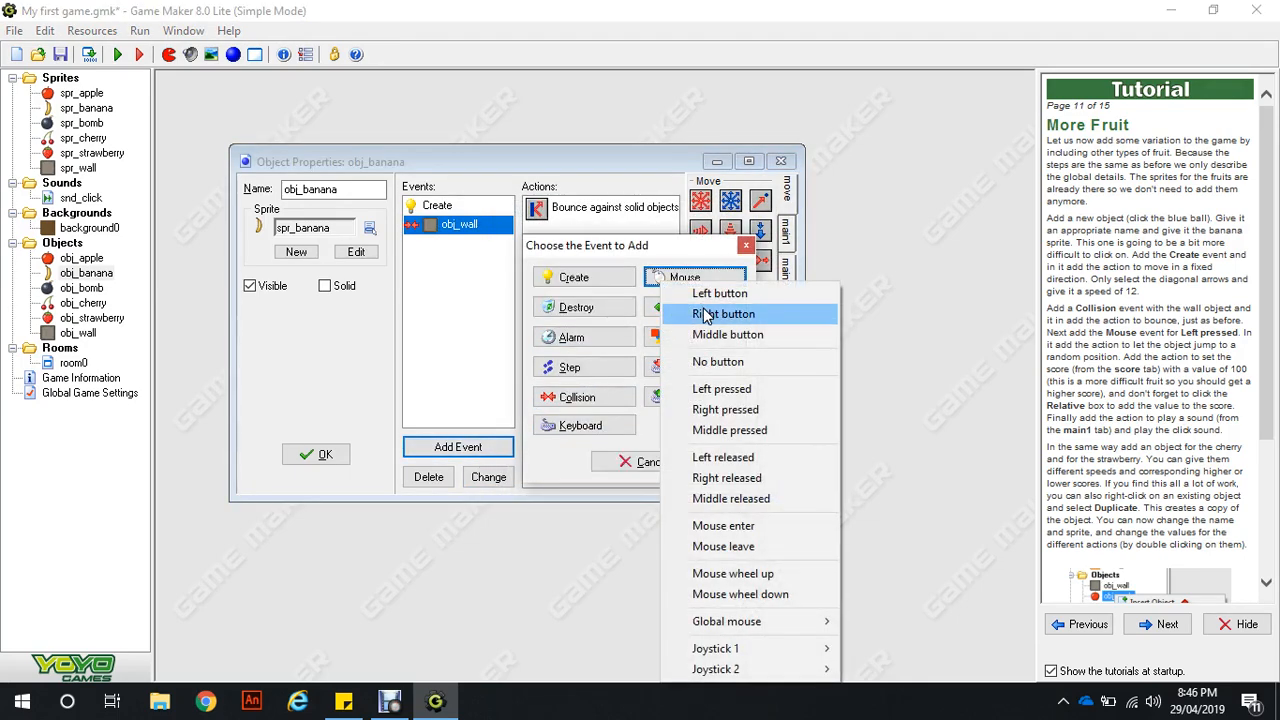
left_click(716, 392)
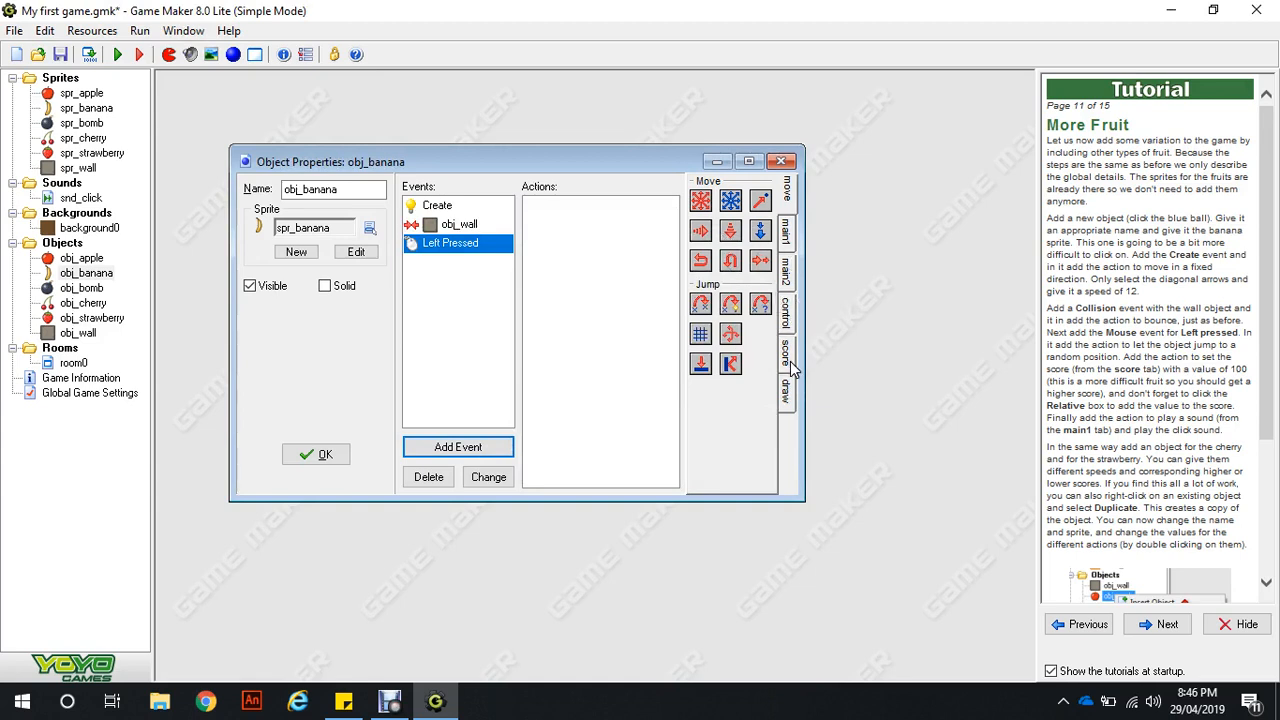
Step: Give the banana's Left Pressed event actions that play snd_click without looping and jump to a random position
left_click(787, 355)
left_click(785, 238)
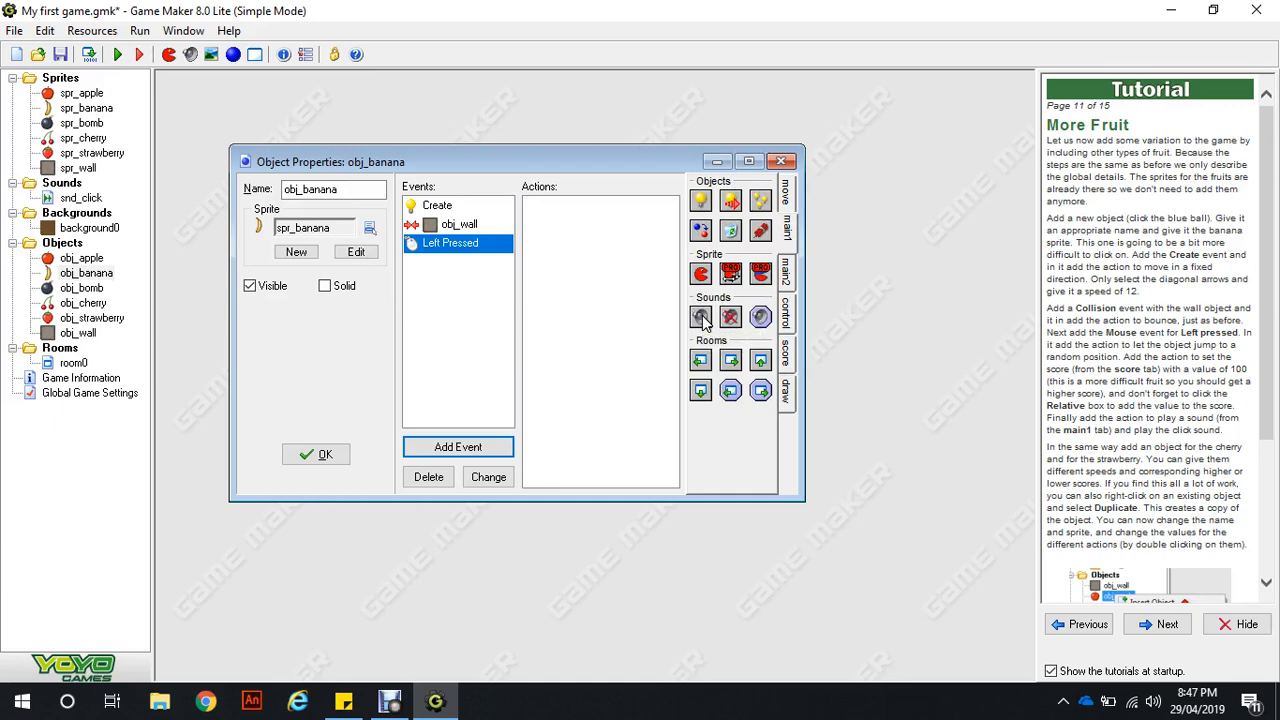
left_click_drag(701, 318, 593, 262)
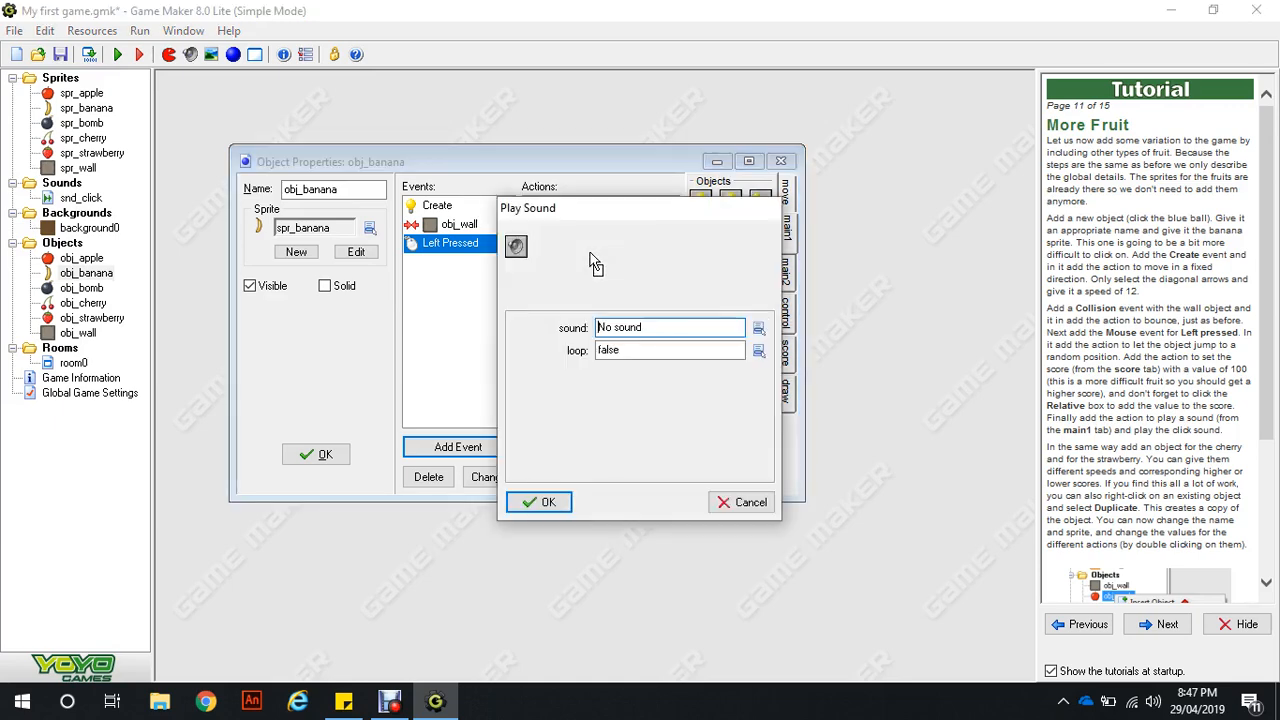
left_click(758, 328)
left_click(785, 355)
left_click(545, 502)
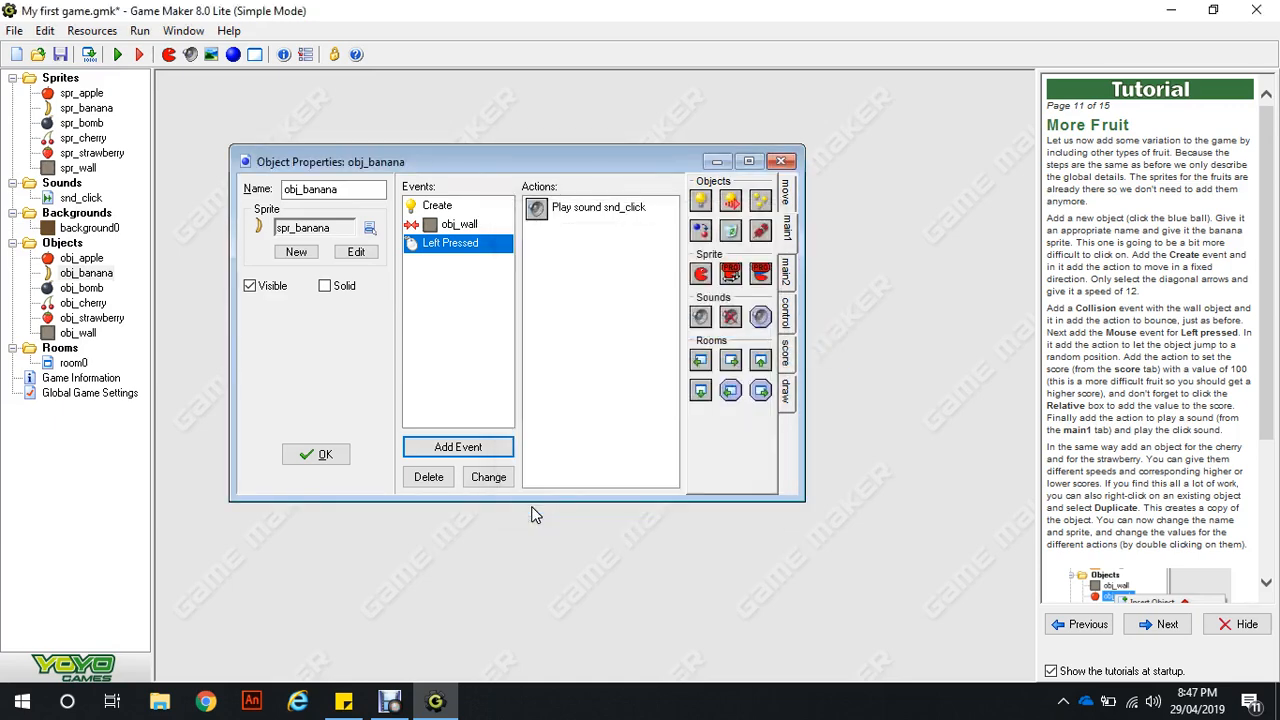
left_click(787, 195)
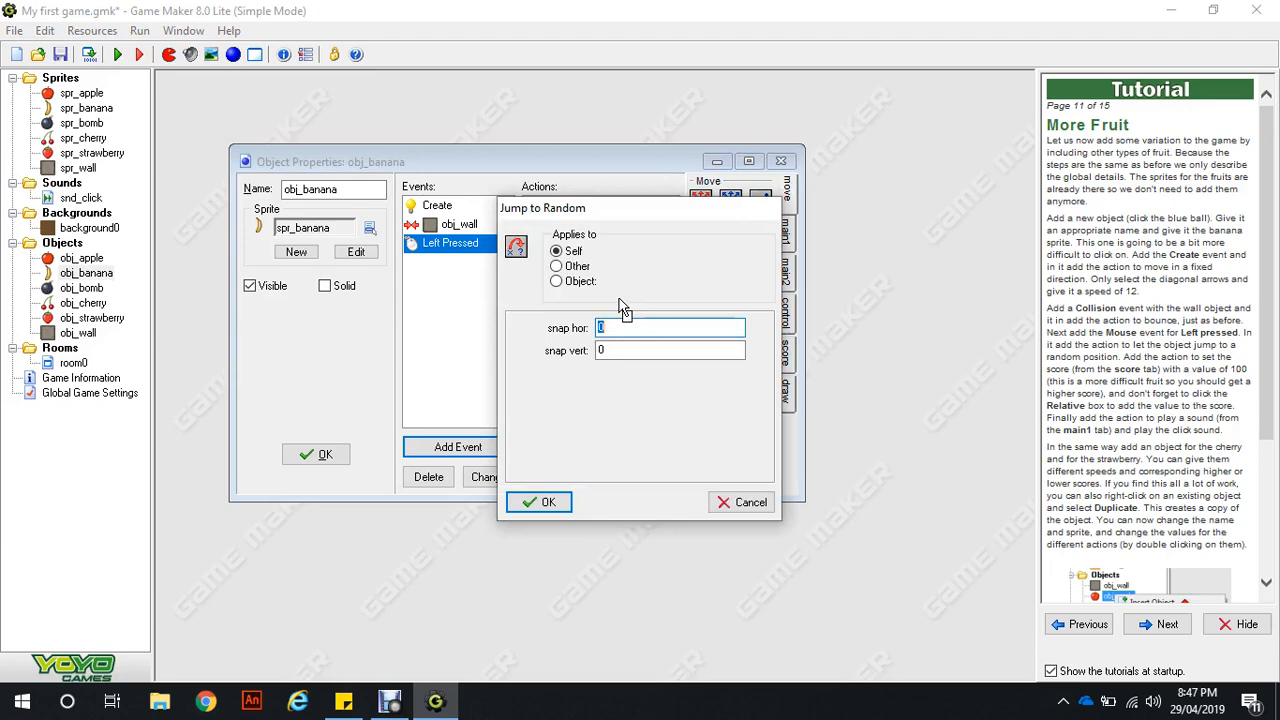
key("Return")
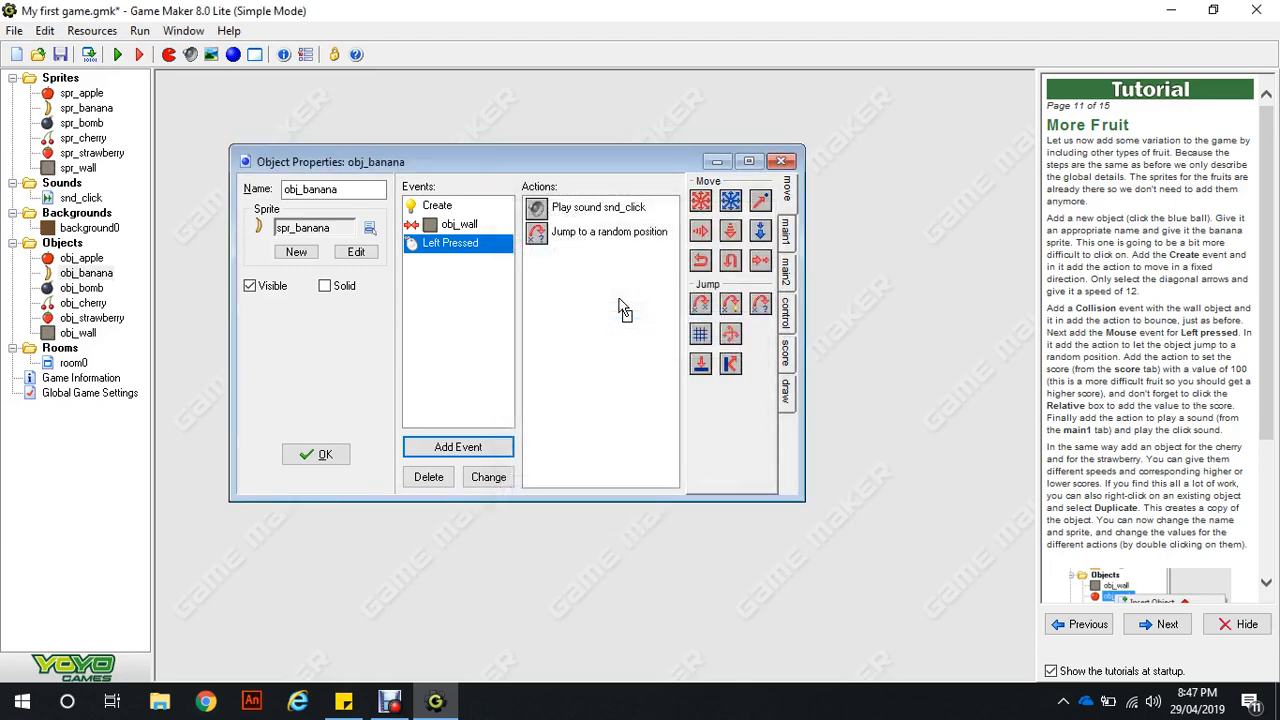
Step: Add a Set Score action of 75, relative, to the banana's Left Pressed event and close the object properties
left_click(787, 352)
left_click_drag(706, 206, 582, 330)
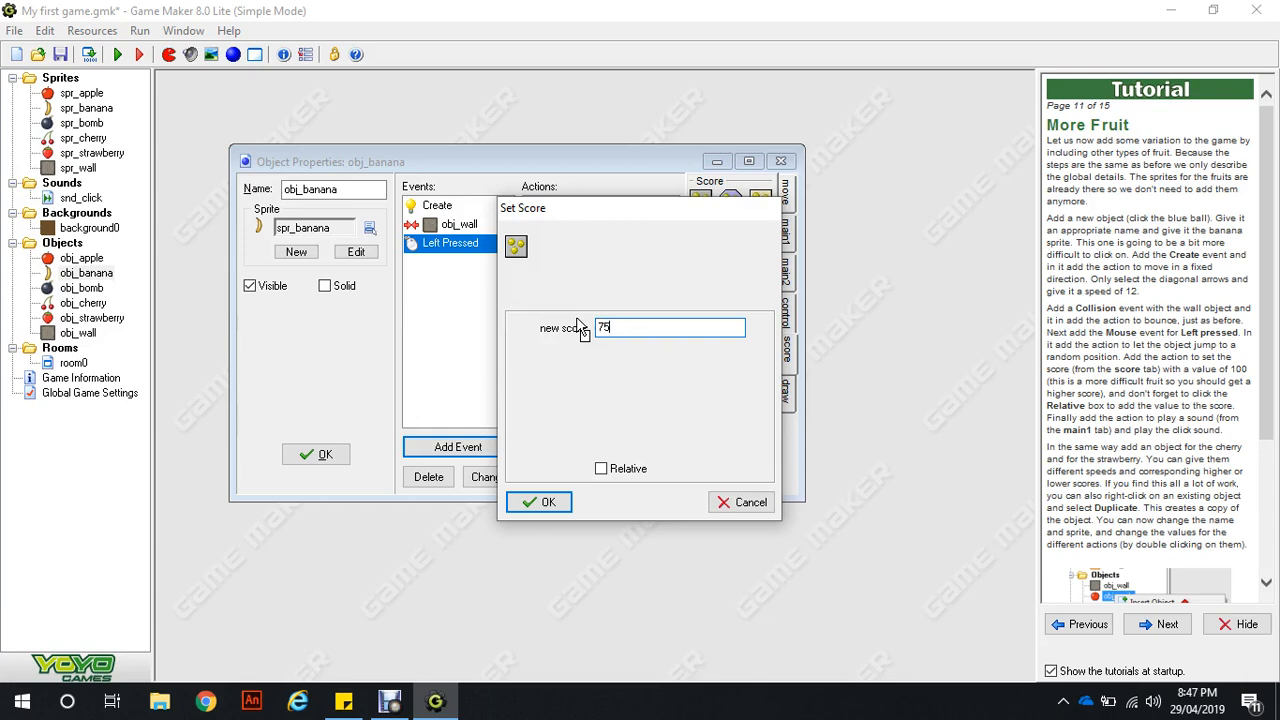
left_click(602, 469)
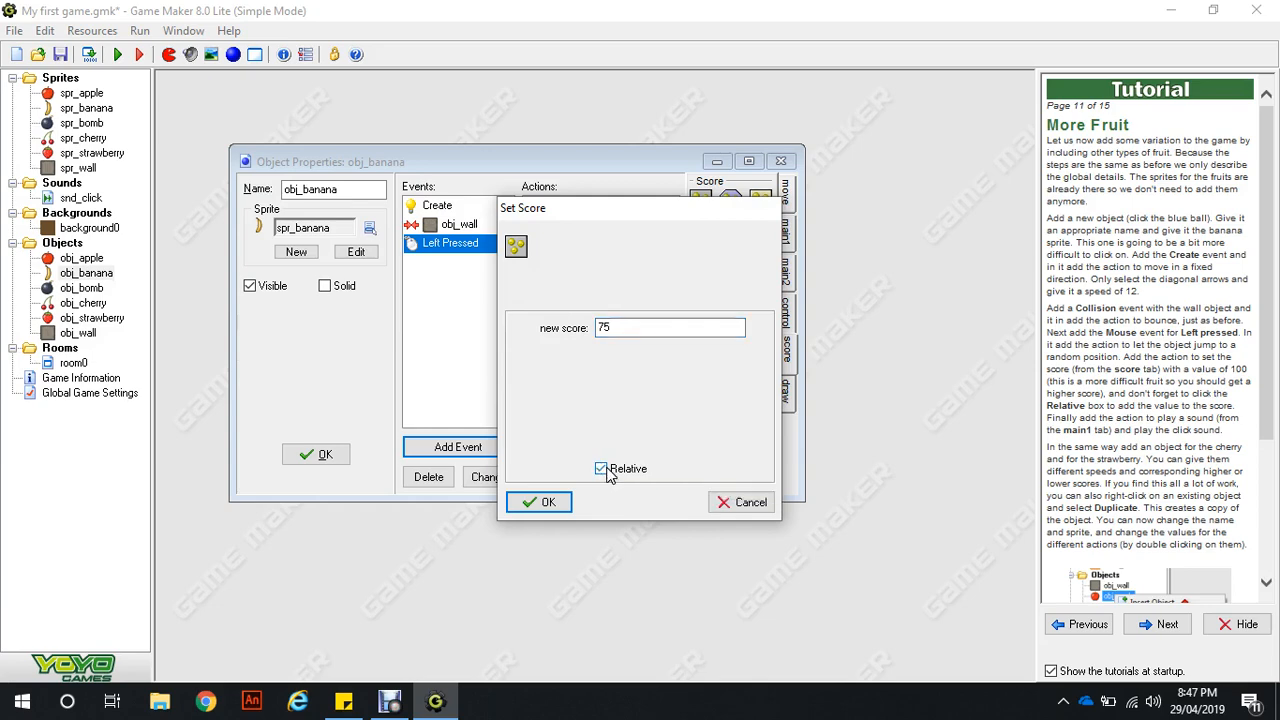
left_click(545, 502)
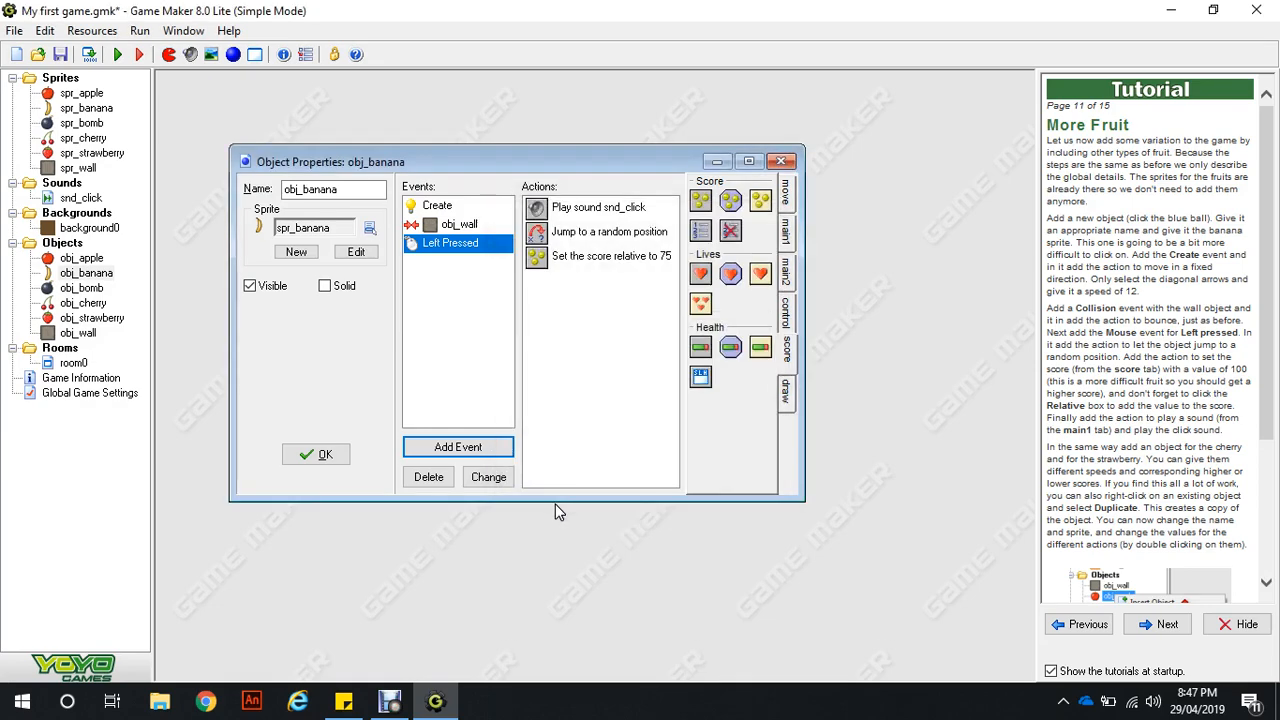
left_click(320, 456)
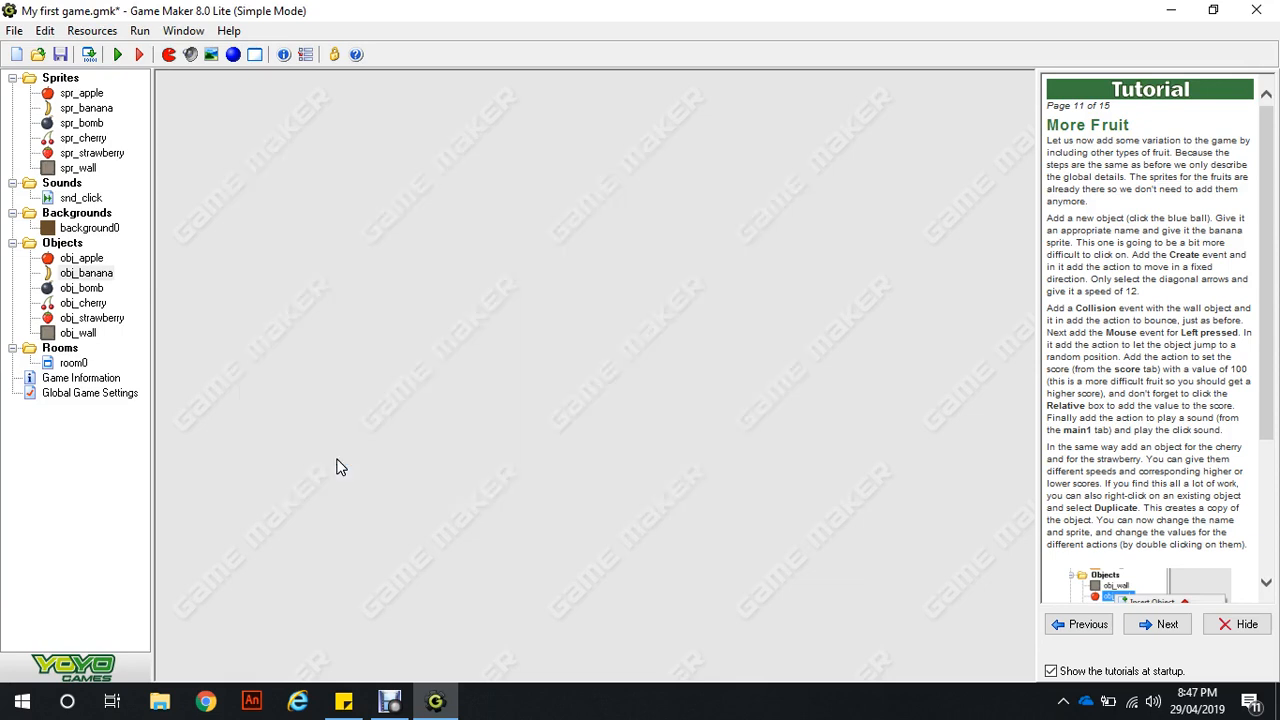
Step: Place three instances of obj_banana in room0, accept the room changes and run the game
double_click(78, 366)
left_click(806, 186)
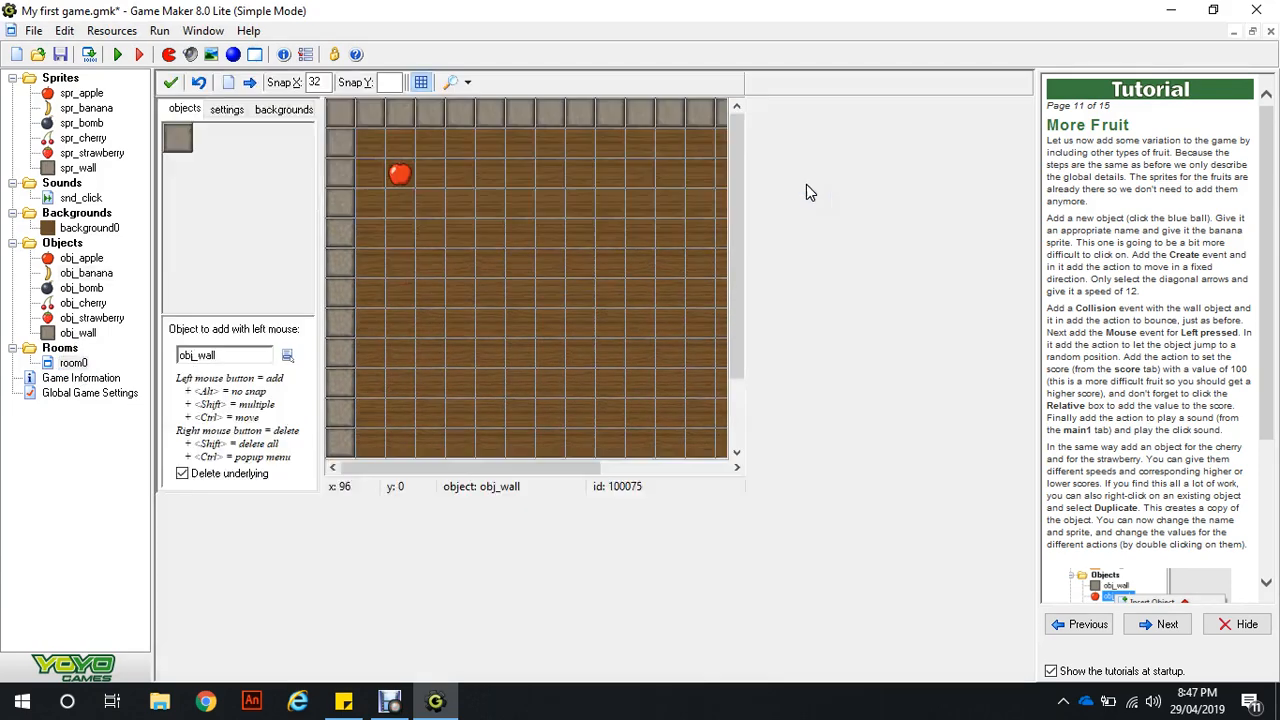
left_click(285, 544)
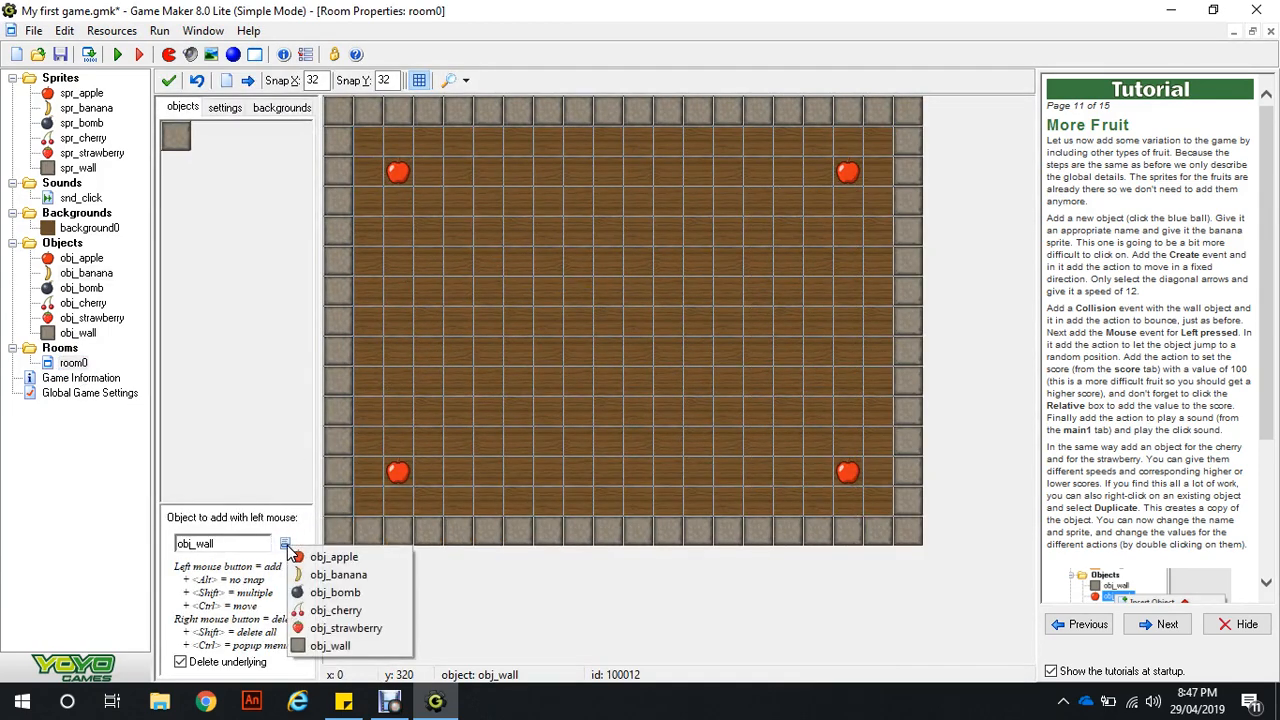
left_click(331, 576)
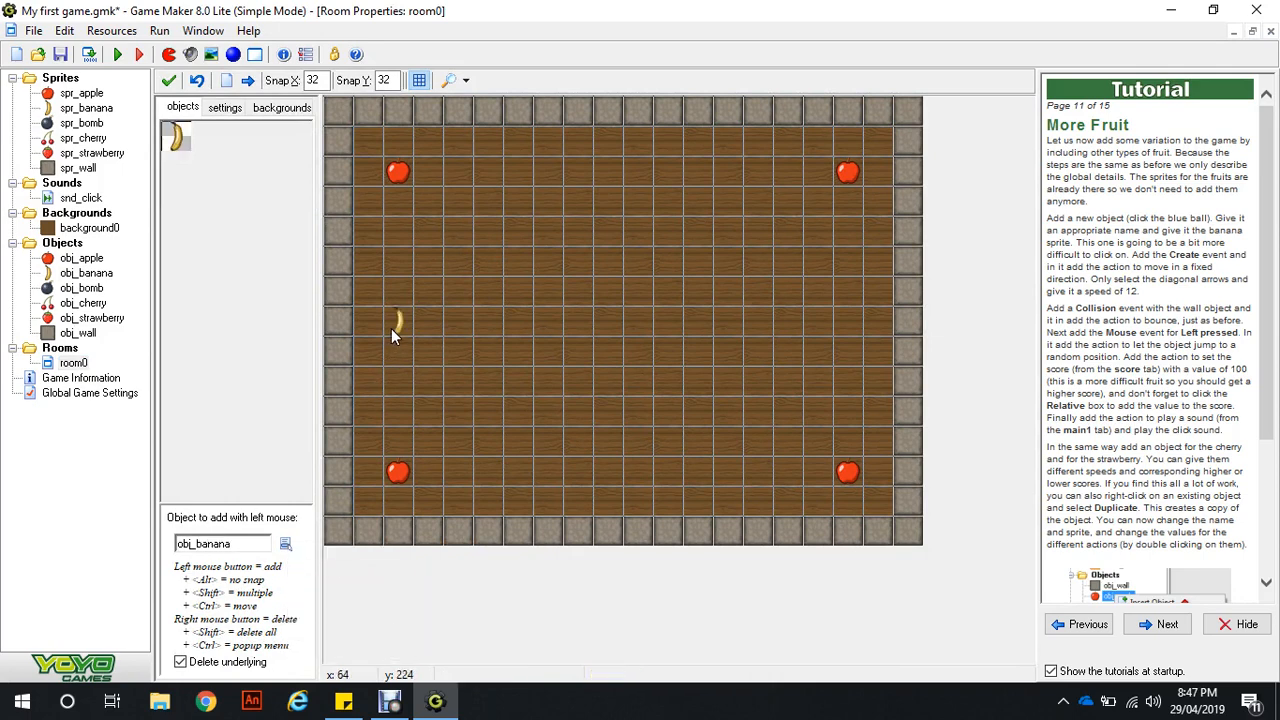
left_click(638, 322)
left_click(168, 80)
left_click(119, 57)
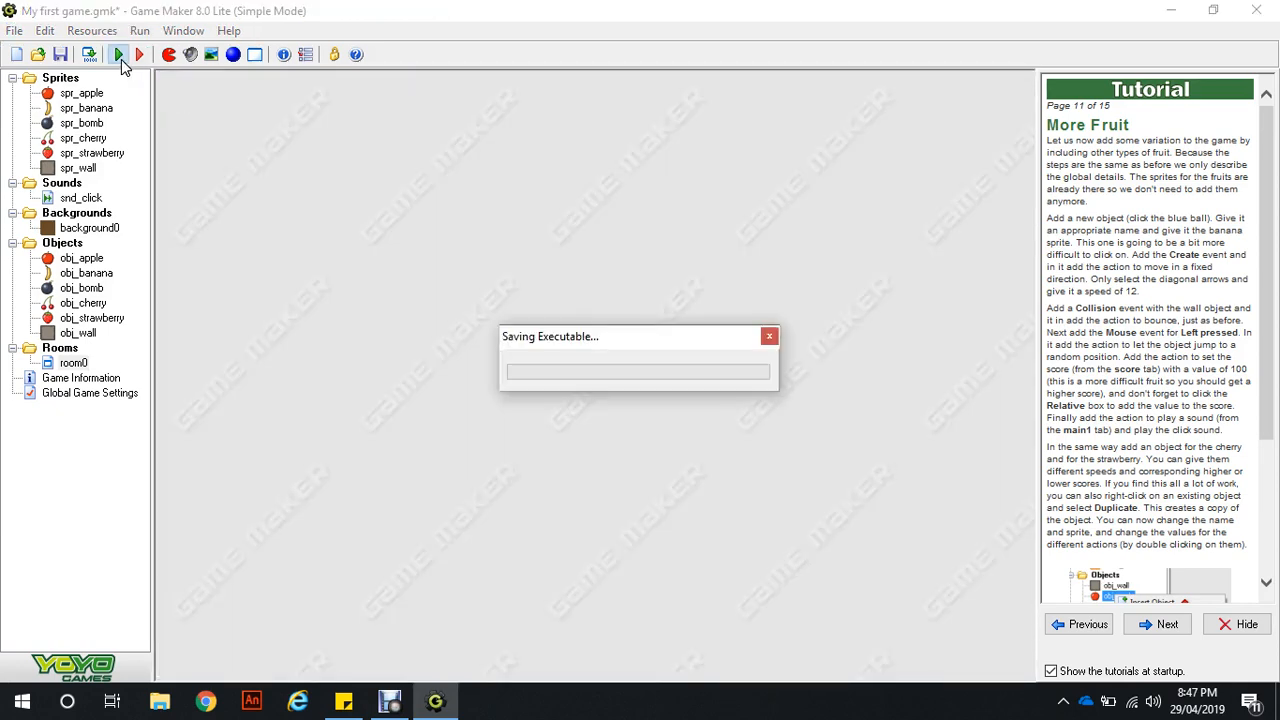
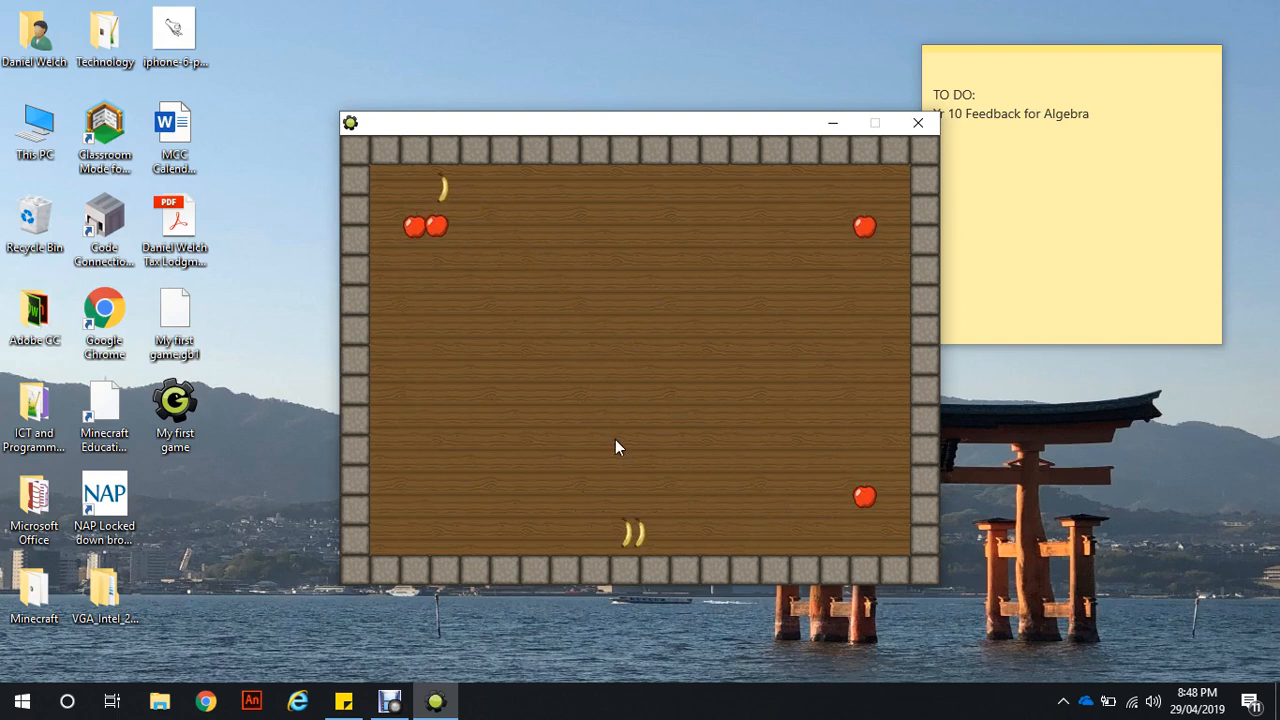
Step: Test catching the apples and bananas in the running game, close it and save the project
left_click(527, 420)
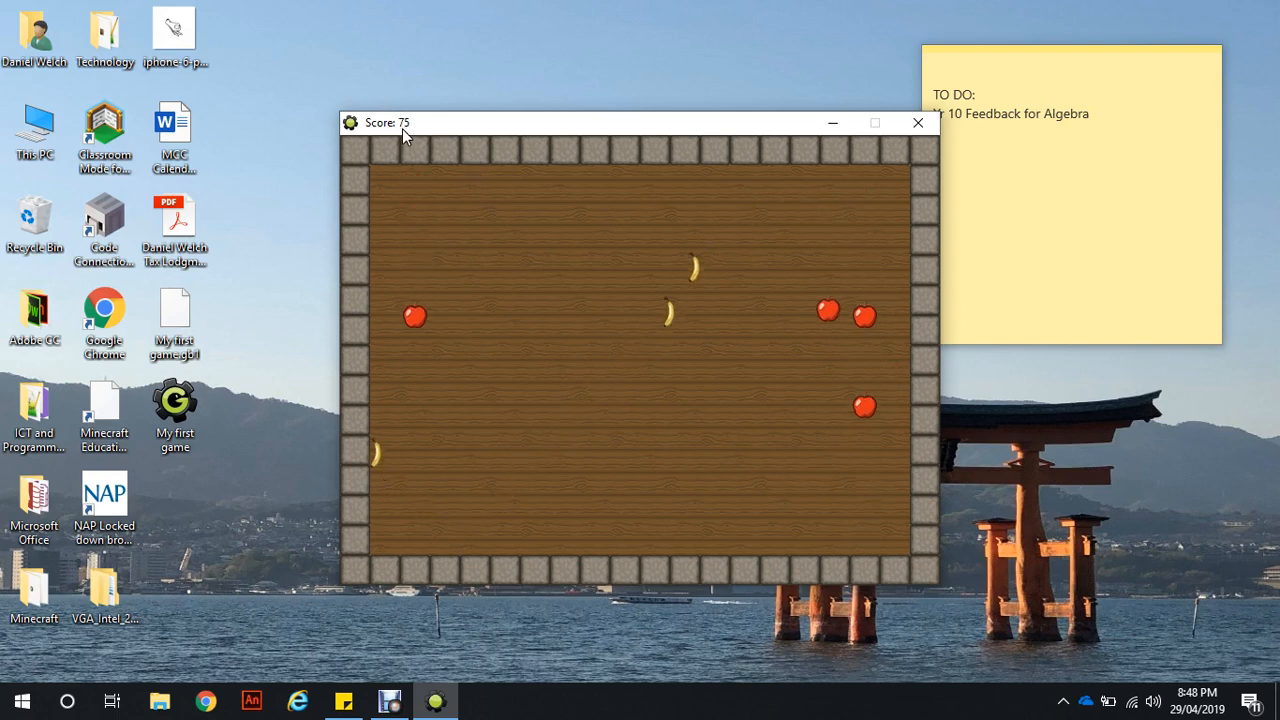
left_click(405, 416)
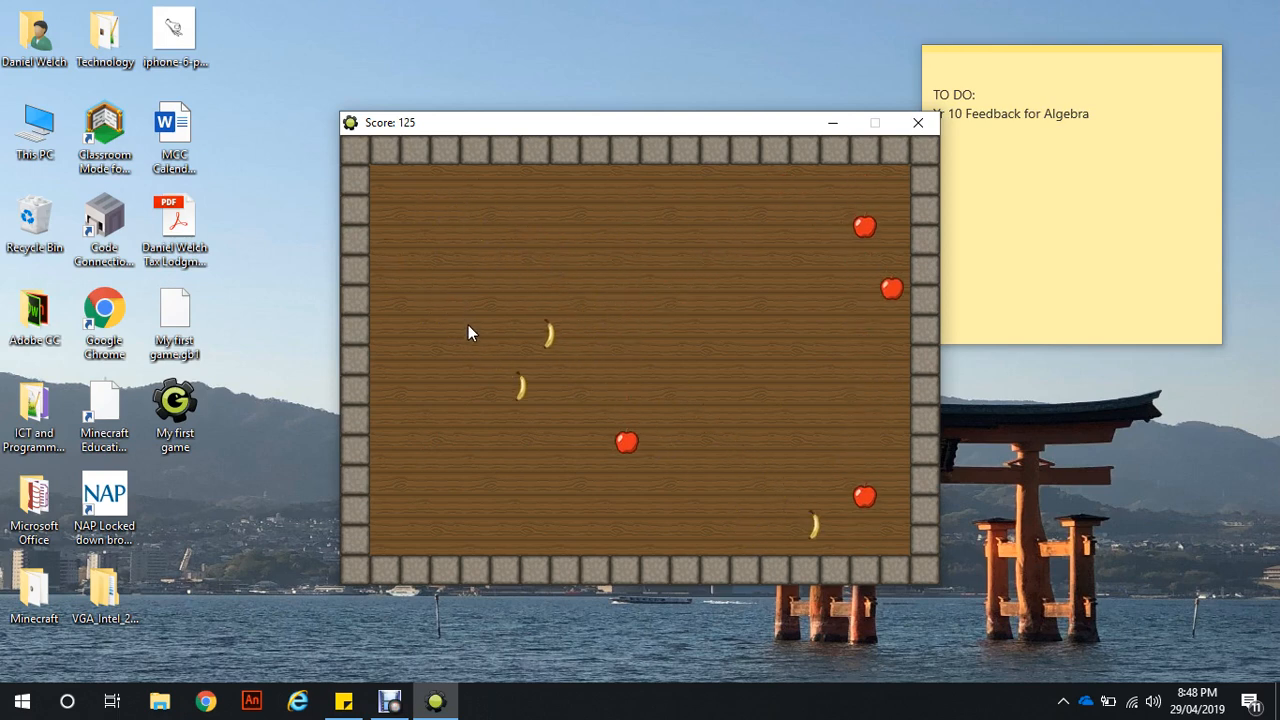
left_click(449, 278)
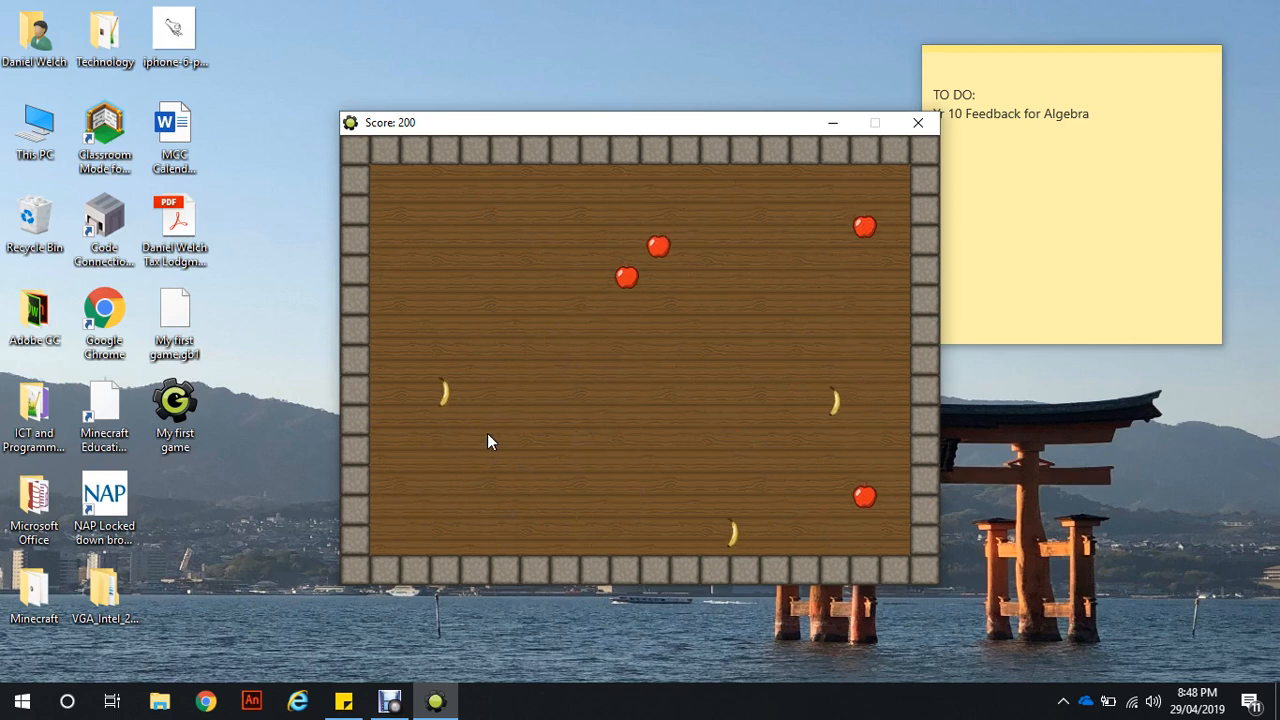
left_click(549, 357)
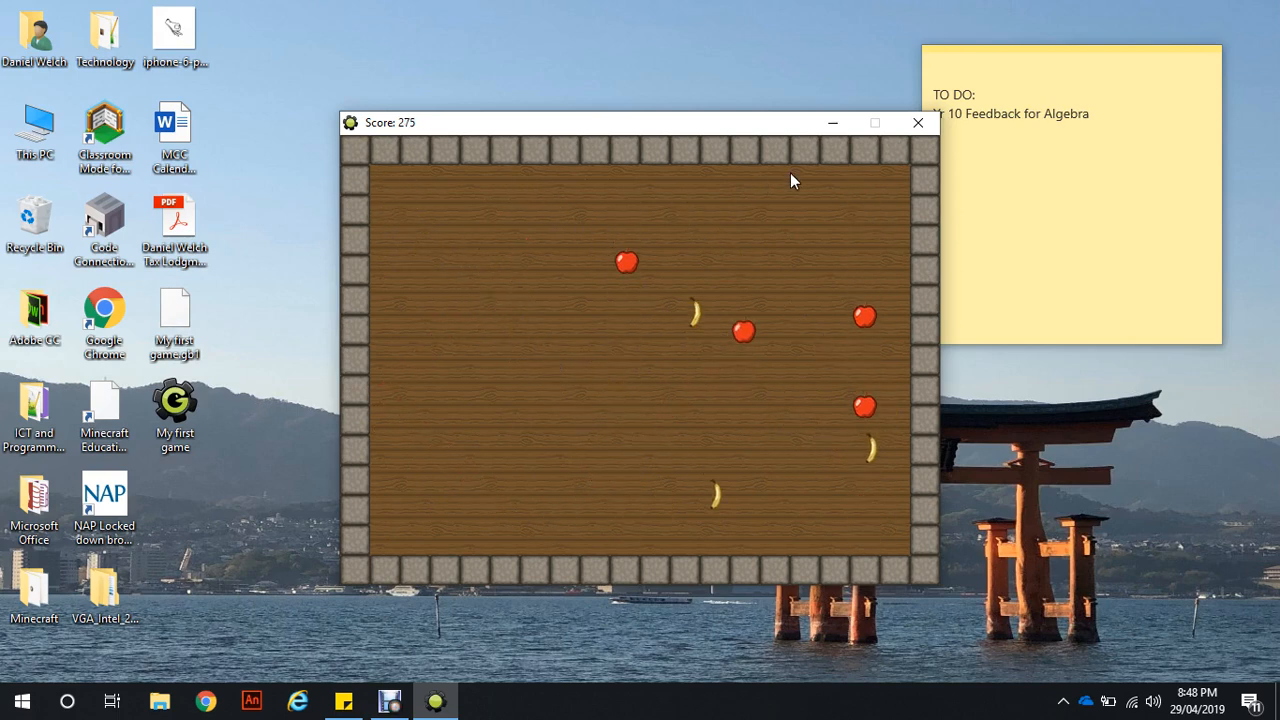
left_click(916, 122)
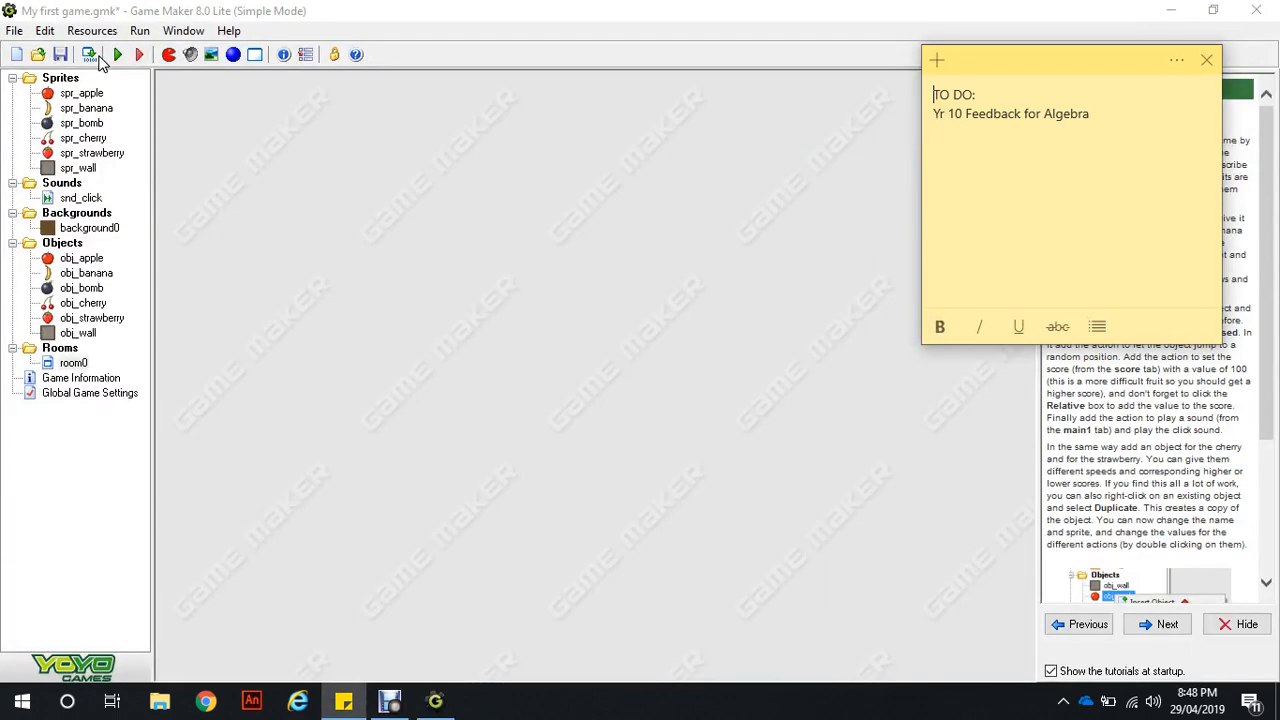
left_click(60, 55)
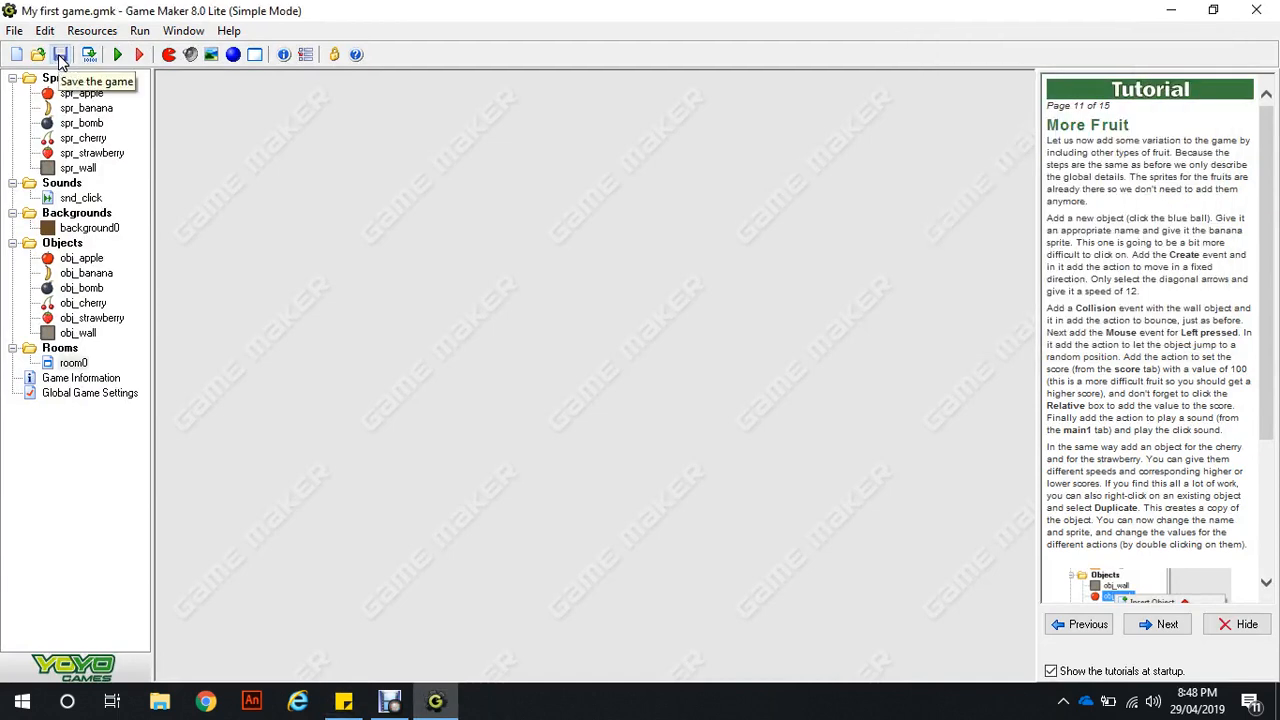
Step: Open the properties of obj_cherry and add a Create event to it
double_click(95, 305)
left_click(491, 497)
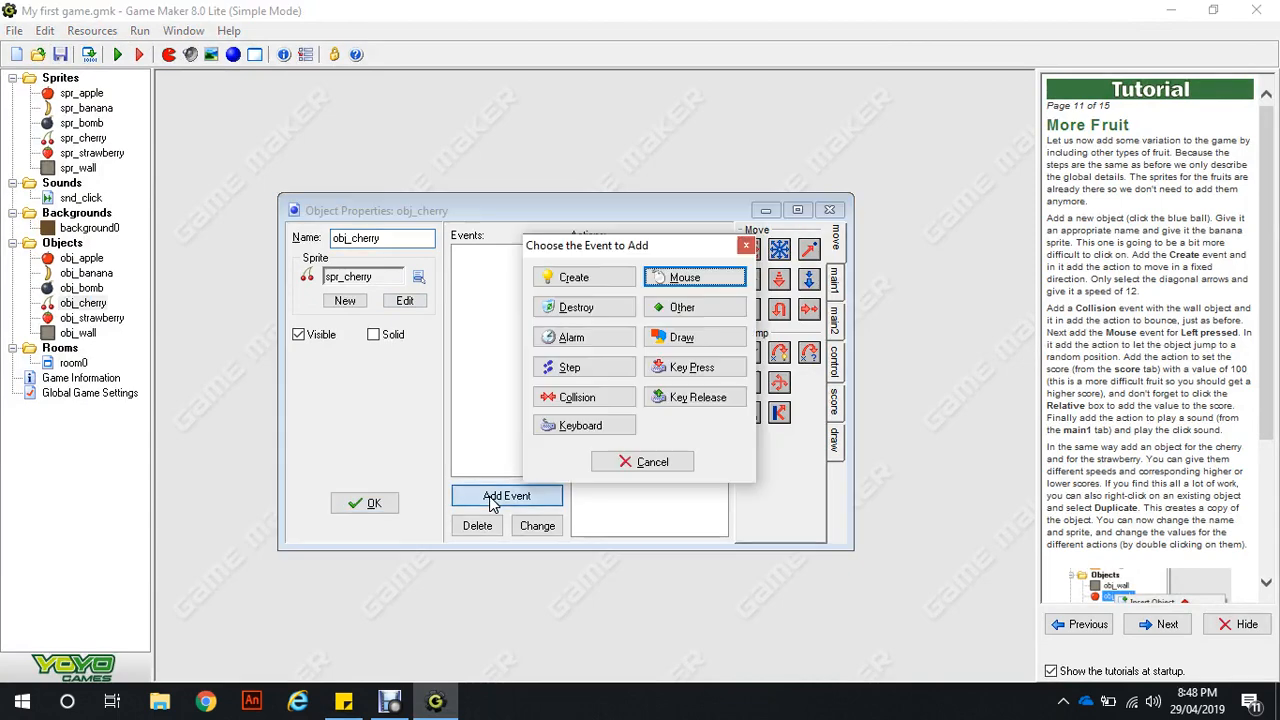
left_click(574, 275)
Step: Give the cherry's Create event a Move Fixed action with all eight directions, excluding the stationary centre, at speed 12
left_click_drag(752, 258, 649, 345)
left_click(607, 337)
left_click(630, 337)
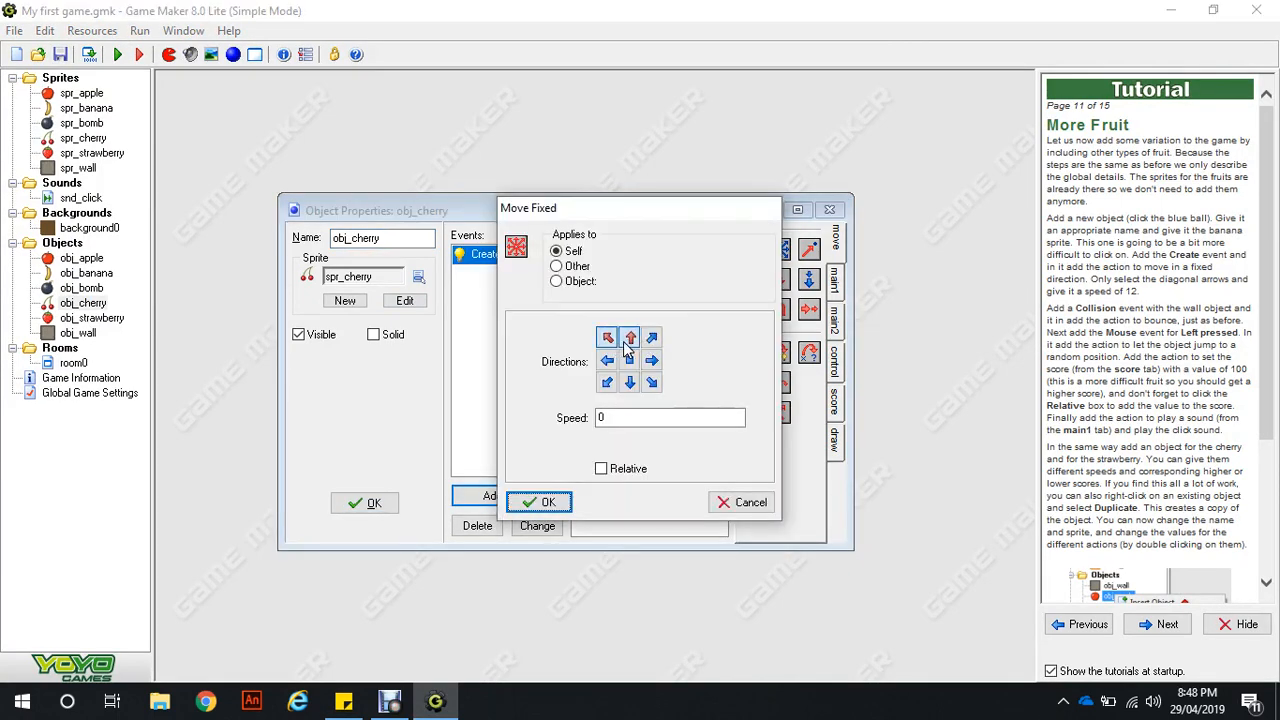
left_click(651, 337)
left_click(652, 382)
left_click(652, 360)
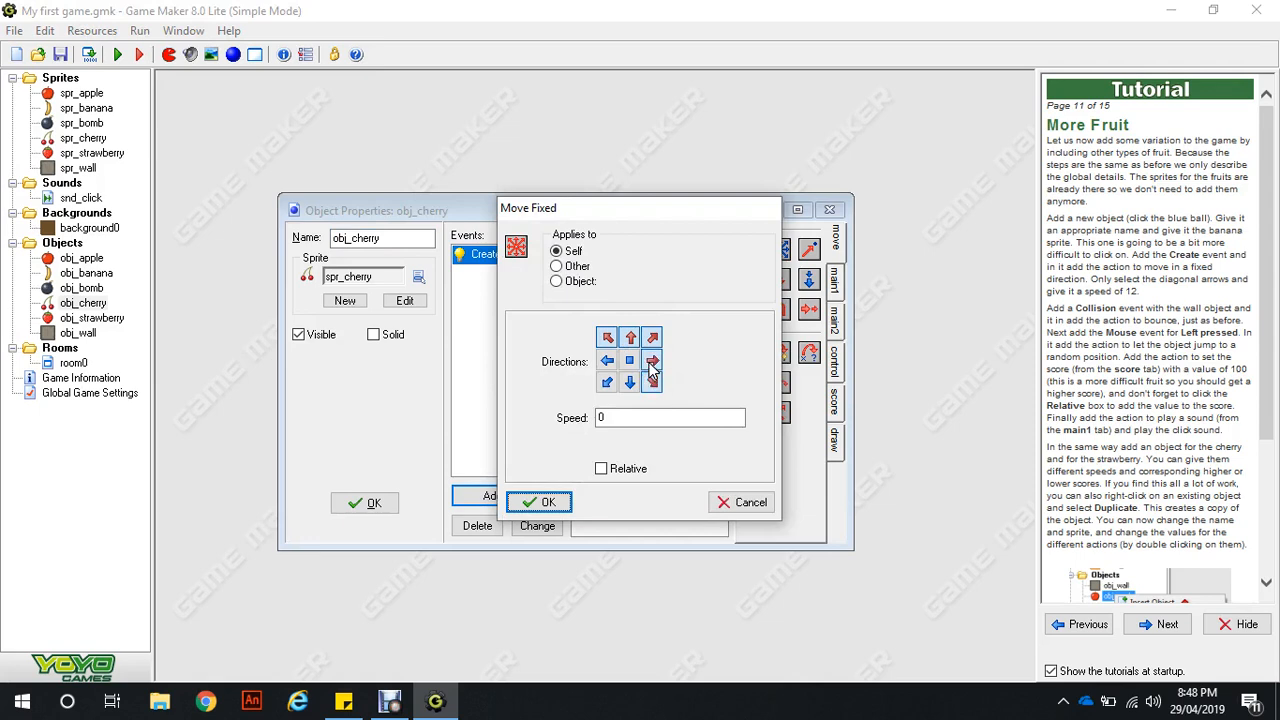
left_click(630, 382)
left_click(607, 382)
left_click(607, 360)
left_click(613, 420)
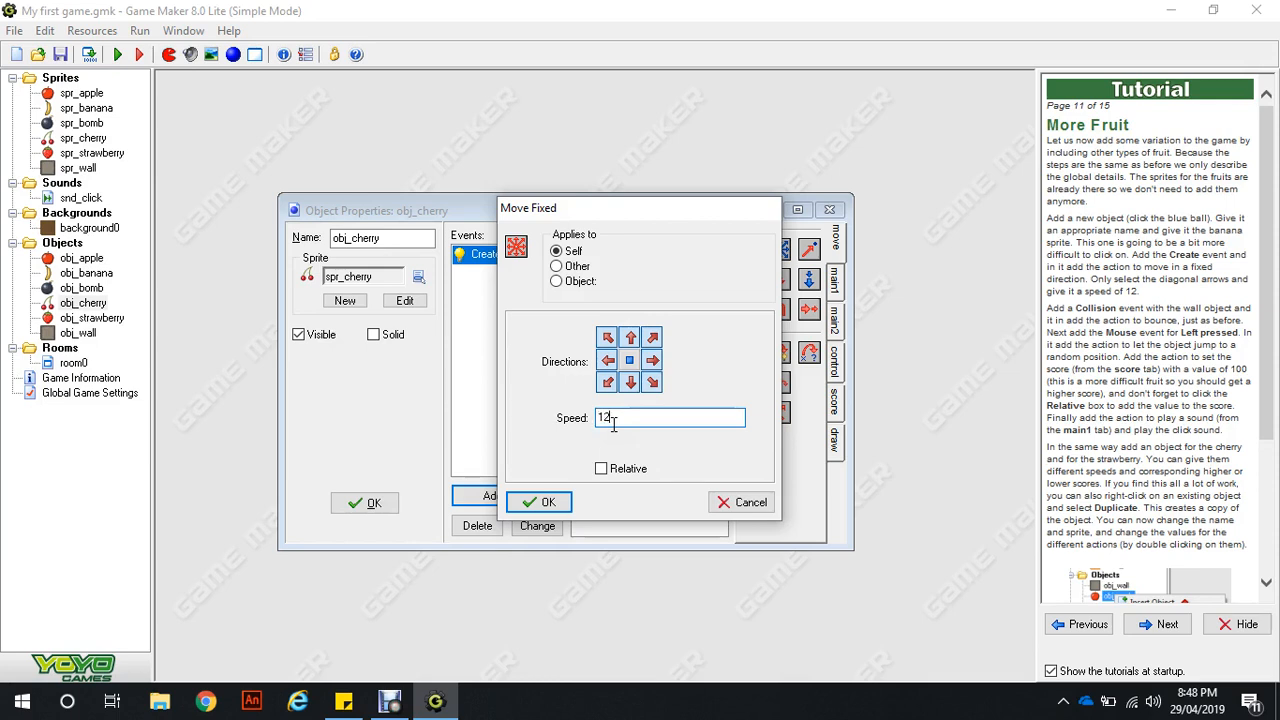
left_click(540, 502)
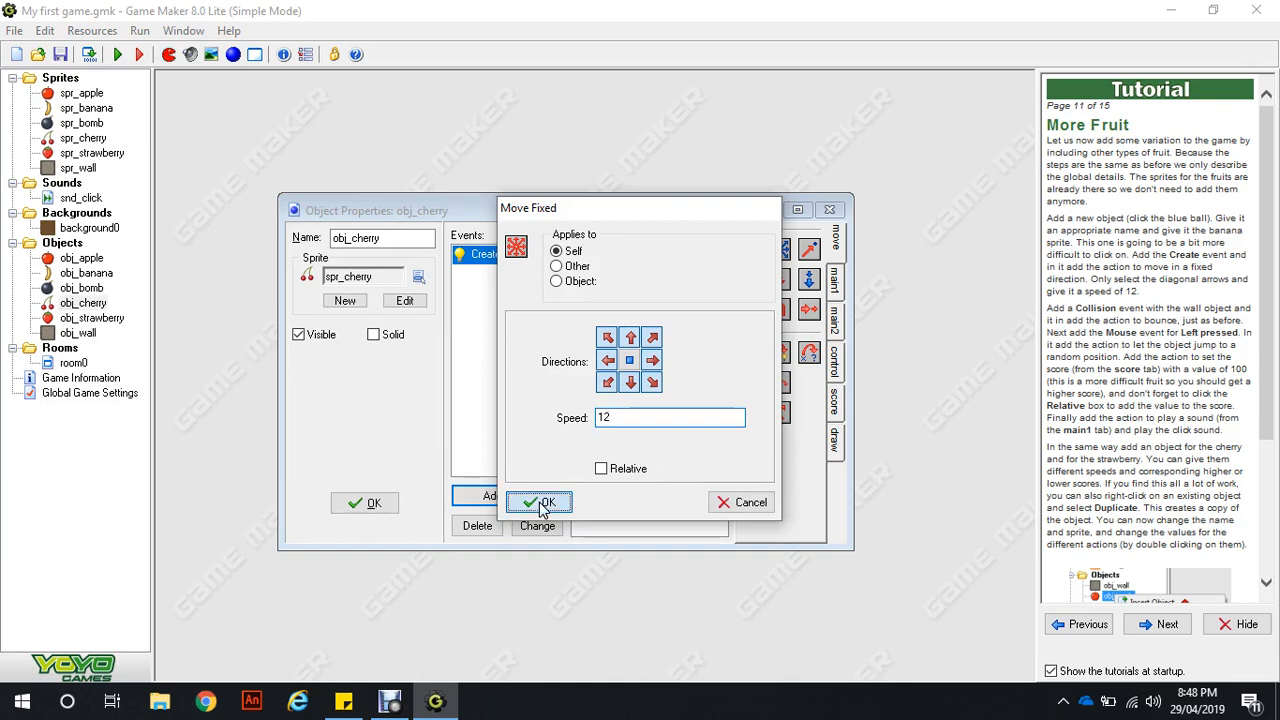
Step: Add a Collision event with obj_wall to the cherry, with a Bounce action against solid objects
left_click(528, 497)
left_click(579, 400)
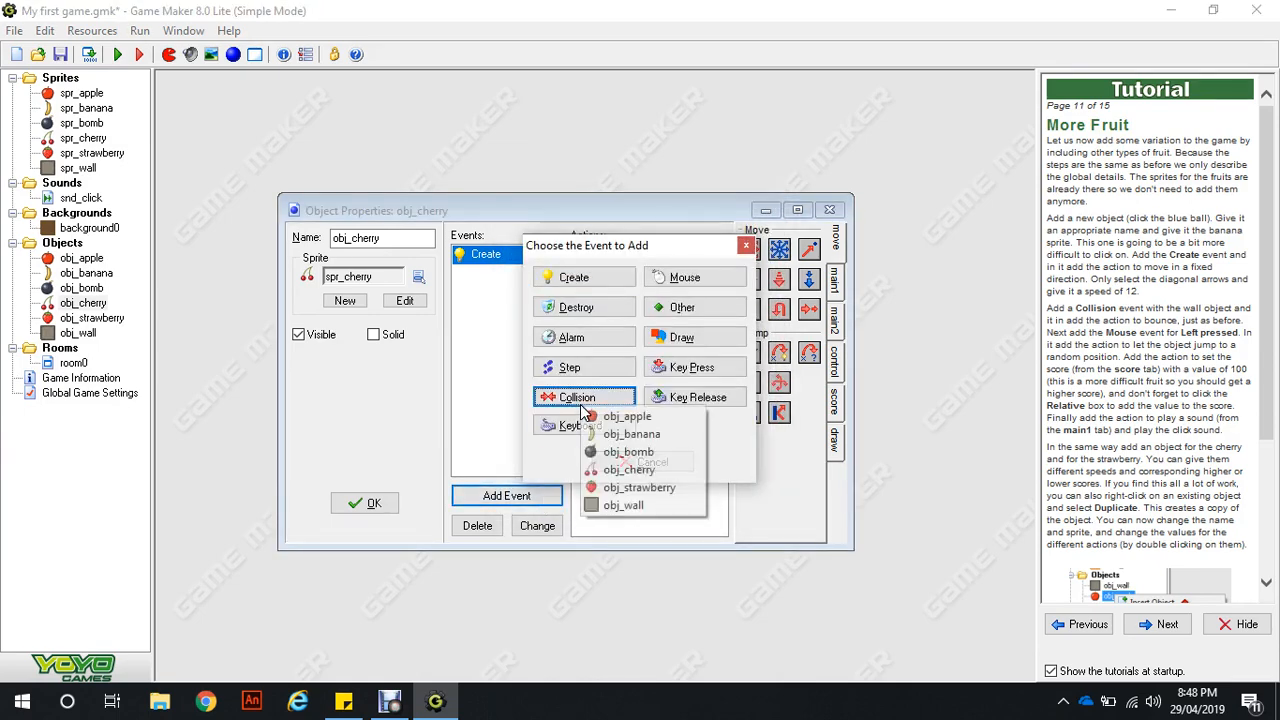
left_click(628, 505)
left_click_drag(779, 412, 655, 375)
key("Return")
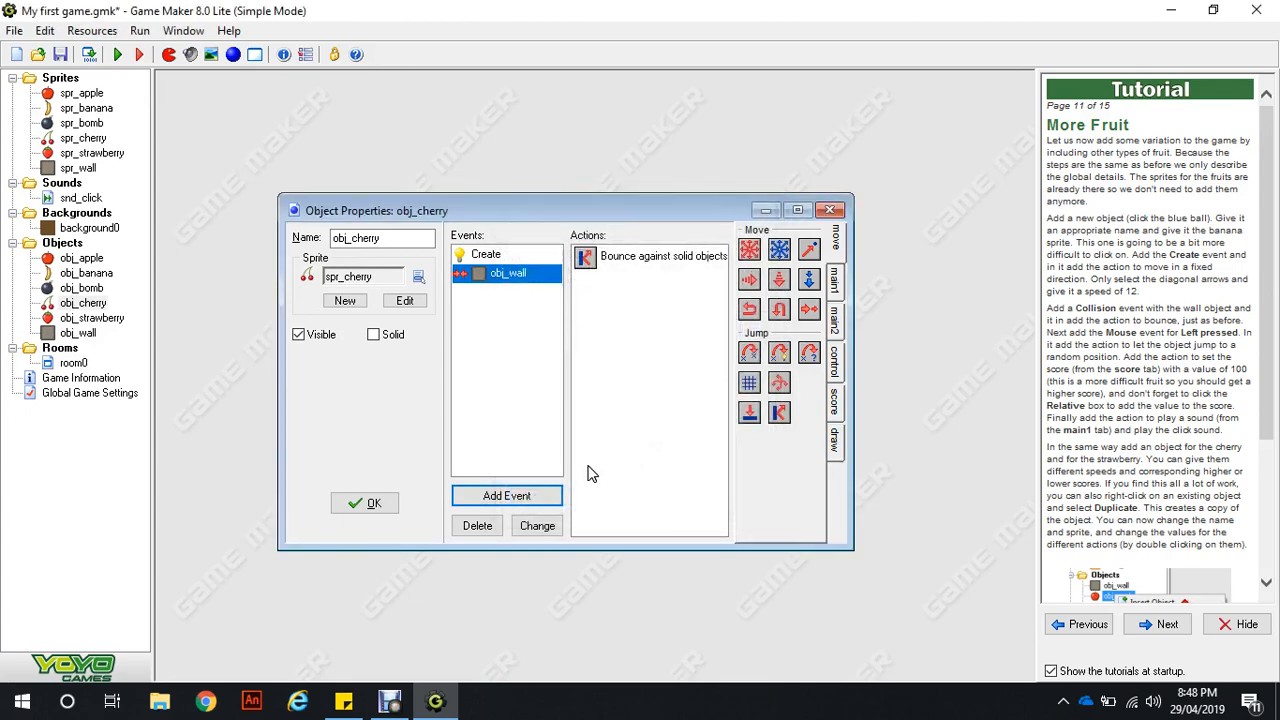
Step: Add a Left Pressed mouse event to the cherry with an action that plays snd_click without looping
left_click(523, 496)
left_click(727, 277)
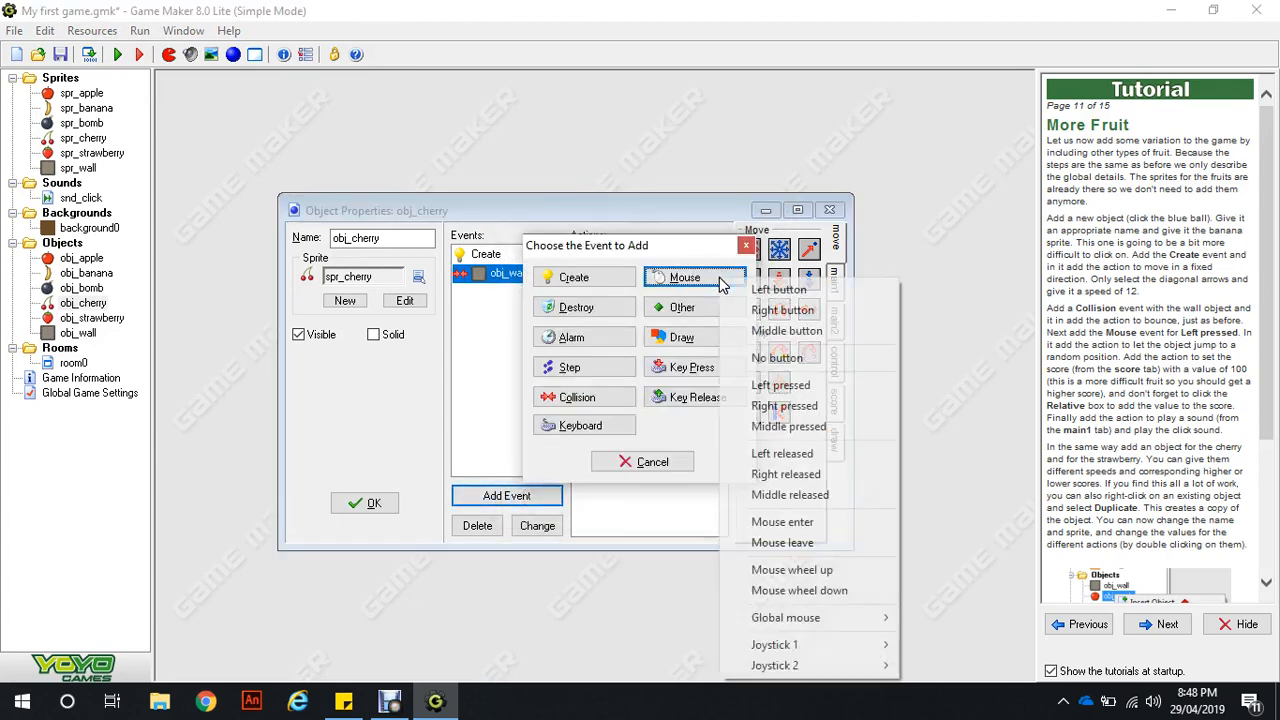
left_click(778, 384)
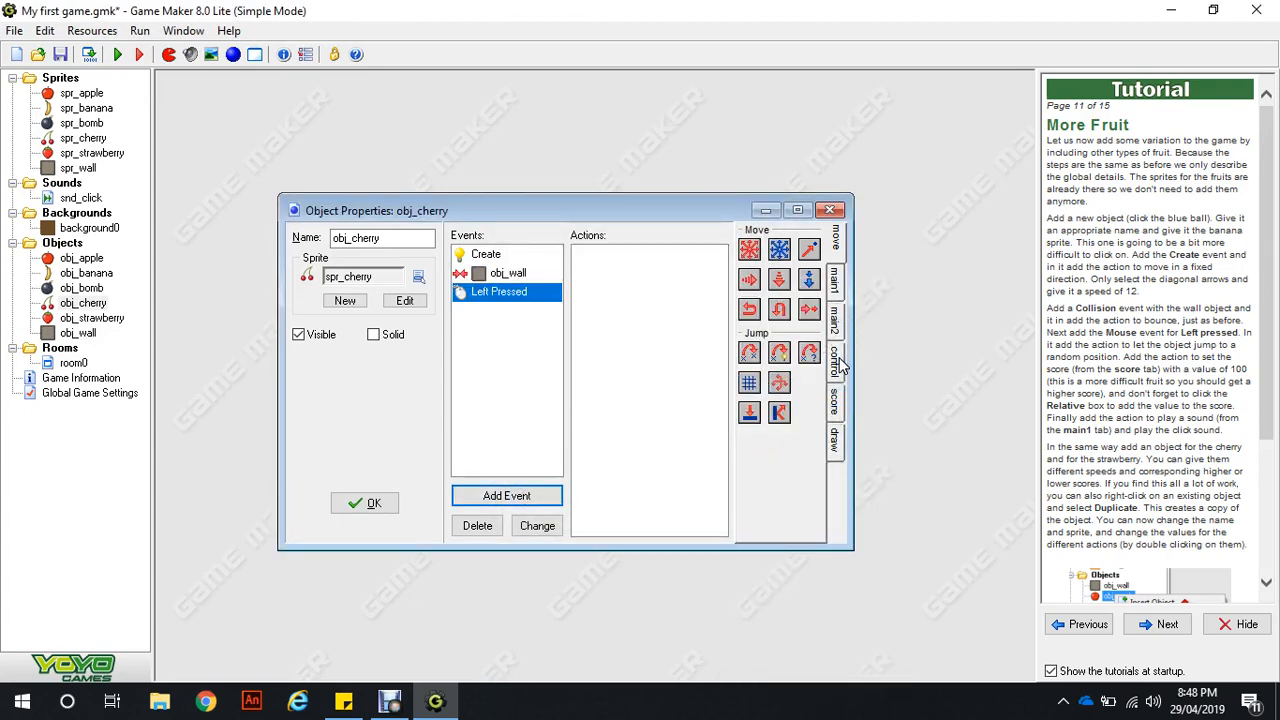
left_click(836, 282)
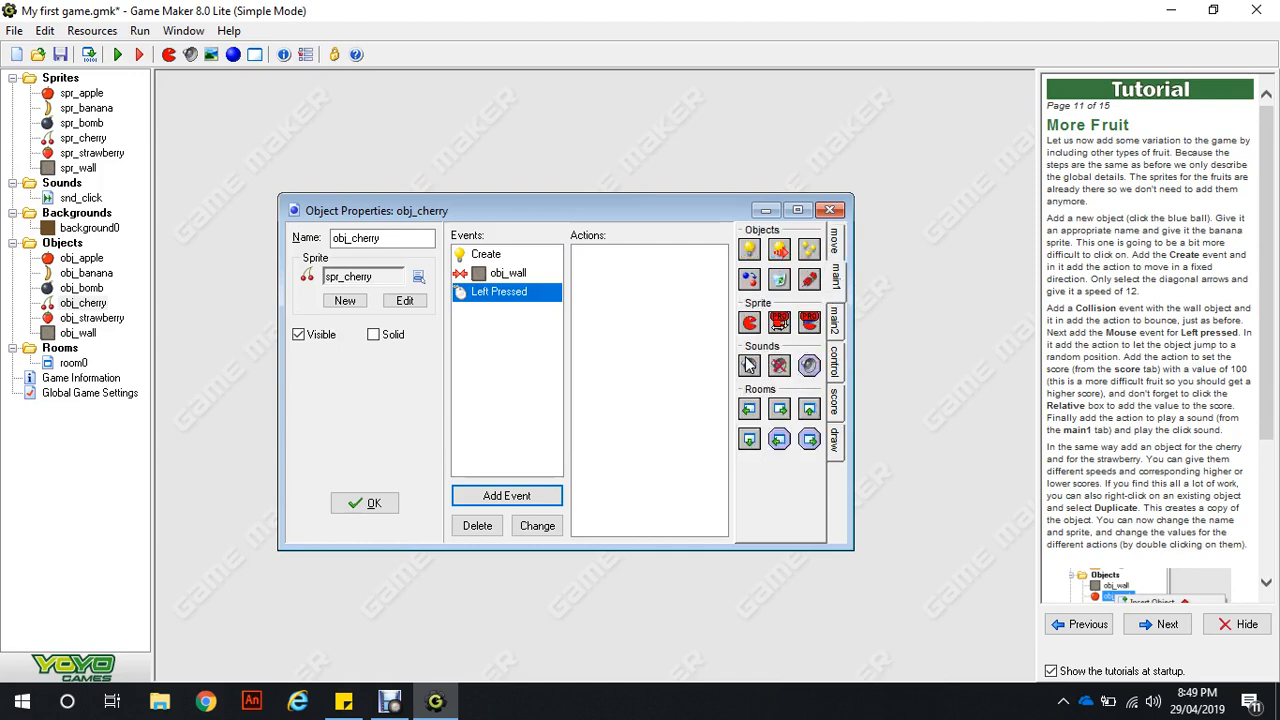
left_click_drag(750, 366, 670, 348)
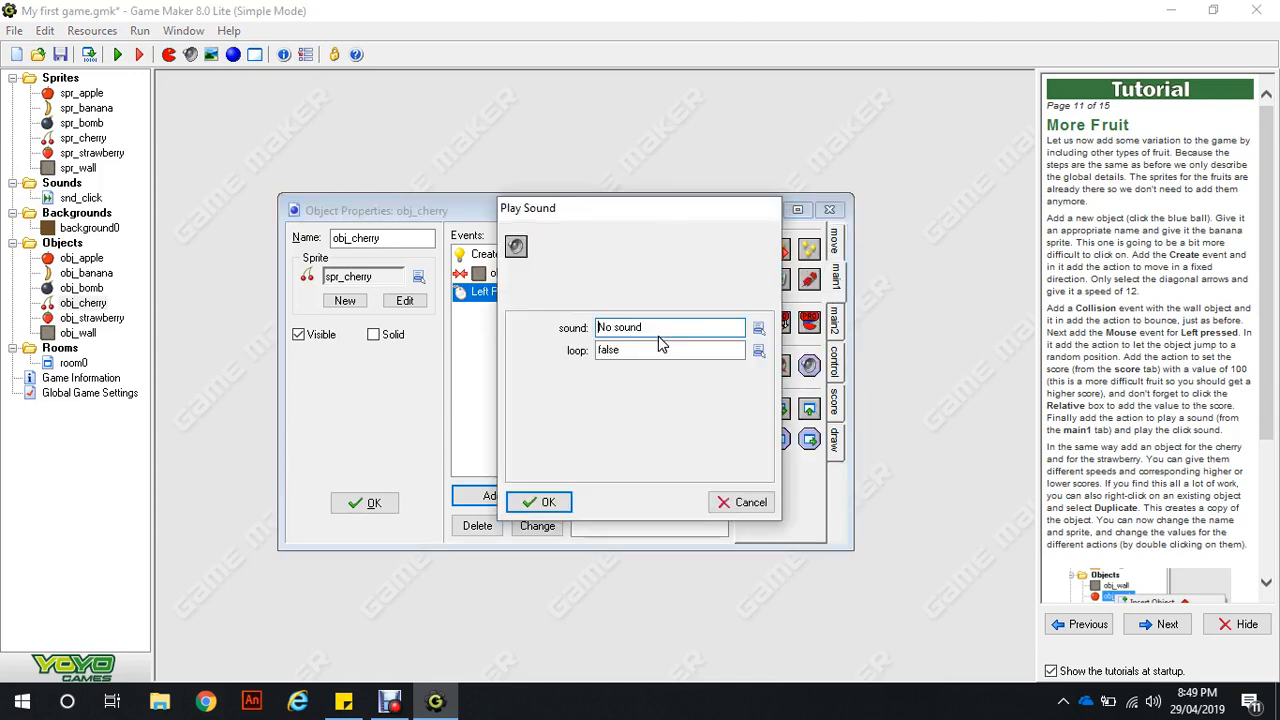
left_click(758, 328)
left_click(790, 362)
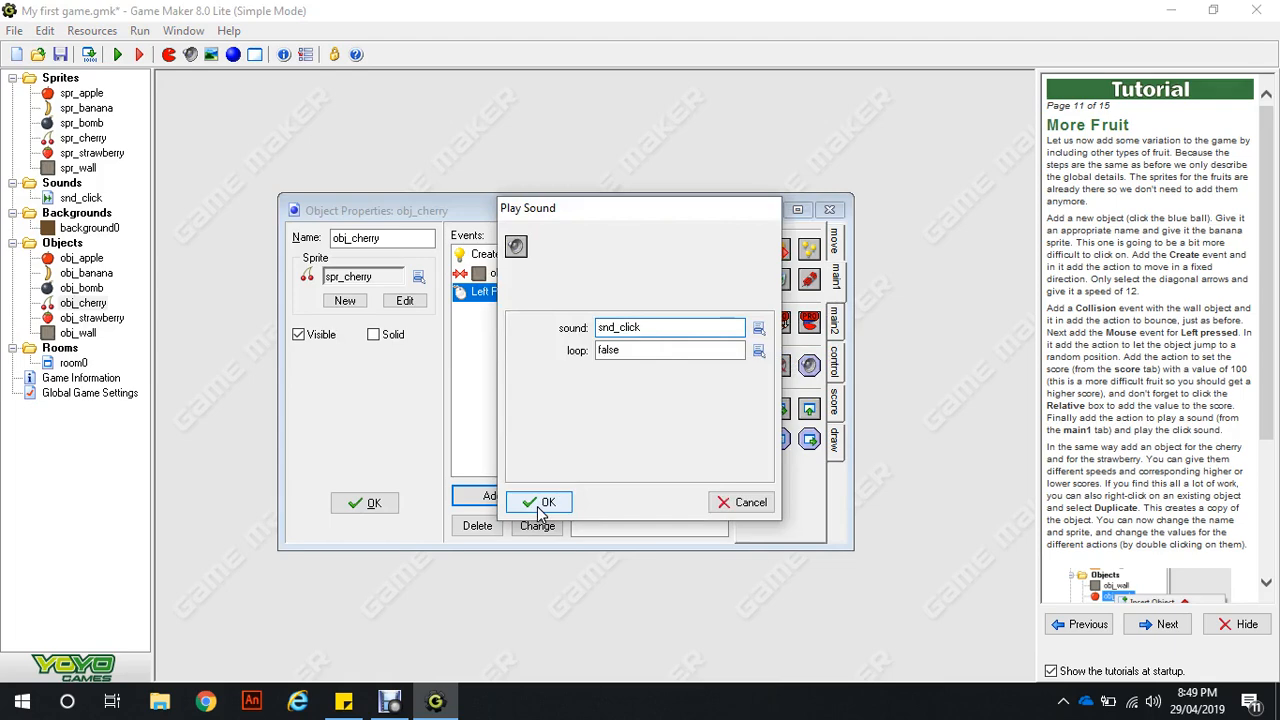
left_click(545, 503)
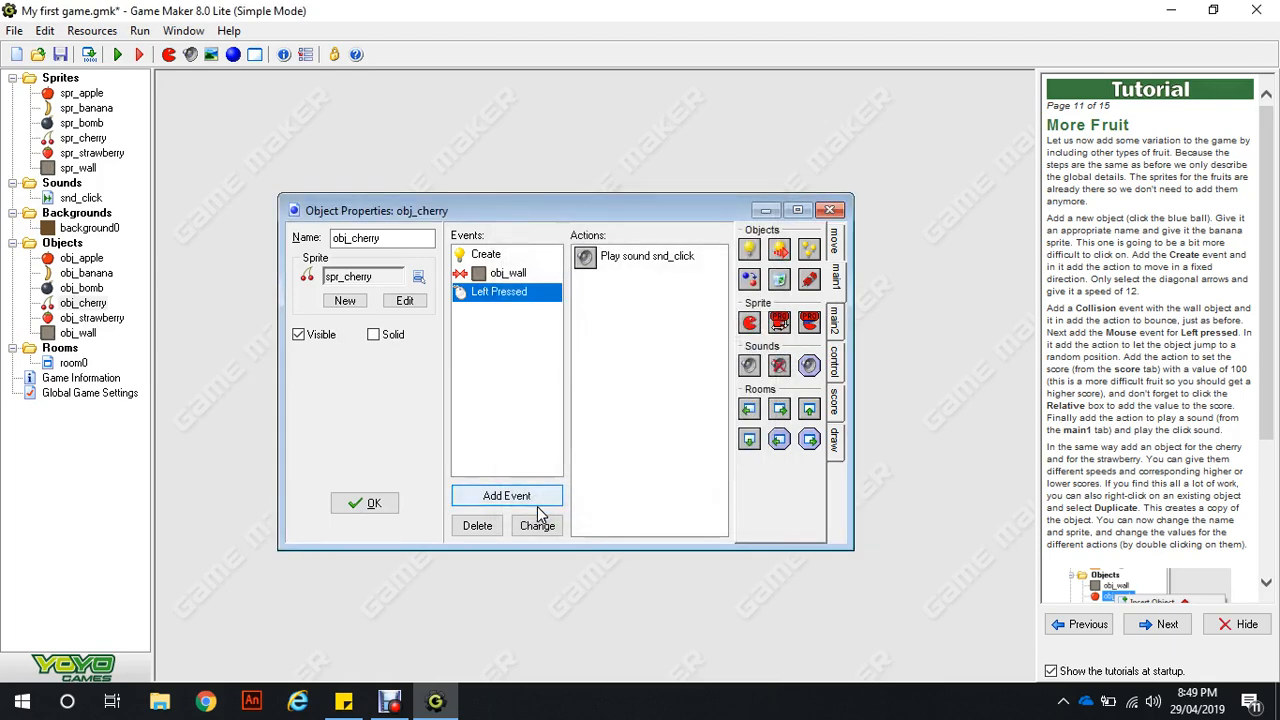
Step: Add an action that jumps to a random position to the cherry's Left Pressed event
left_click(835, 245)
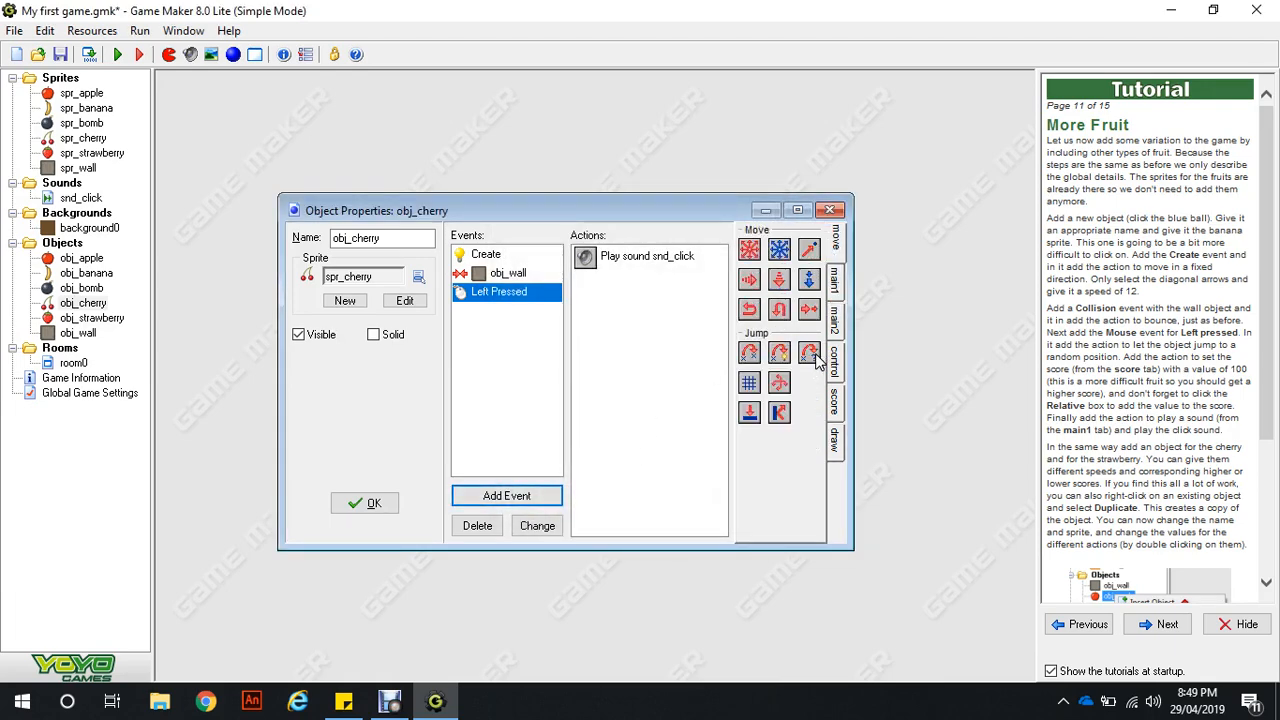
left_click_drag(817, 360, 632, 343)
key("Return")
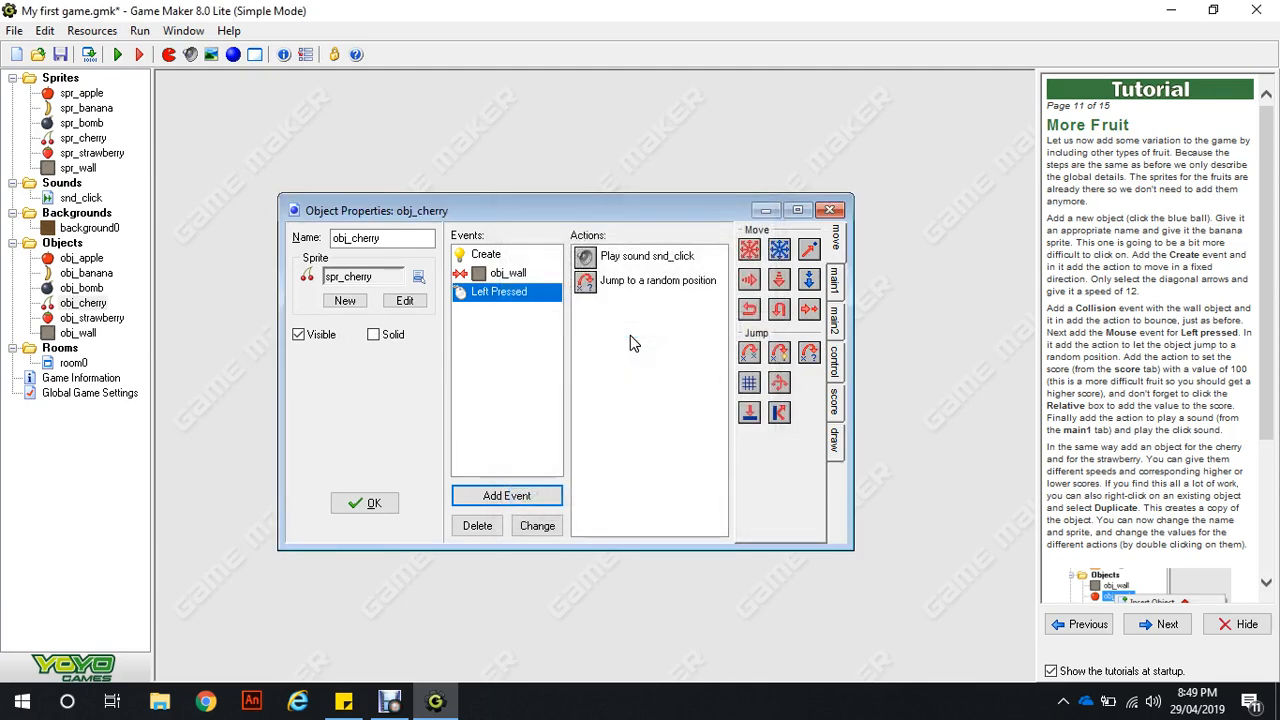
Step: Add a Set Score action of 100, relative, to the cherry's Left Pressed event and accept the object properties
left_click(838, 398)
left_click_drag(751, 254, 655, 338)
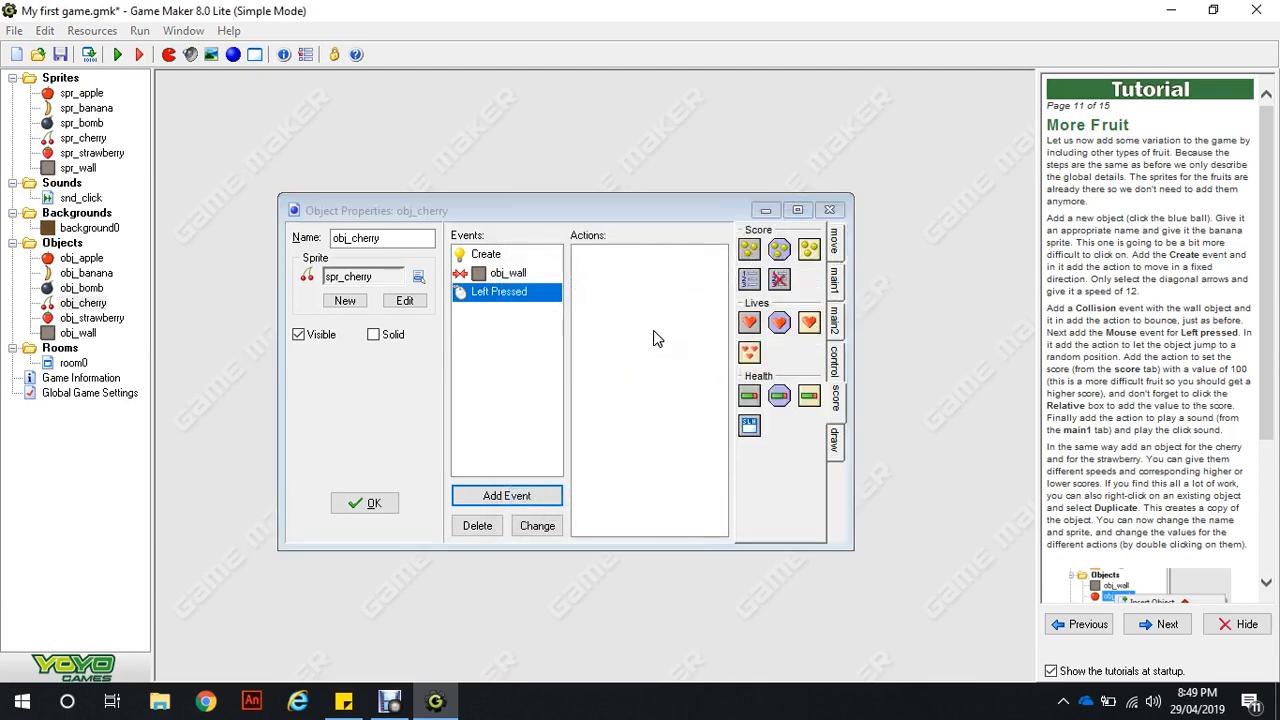
type("100")
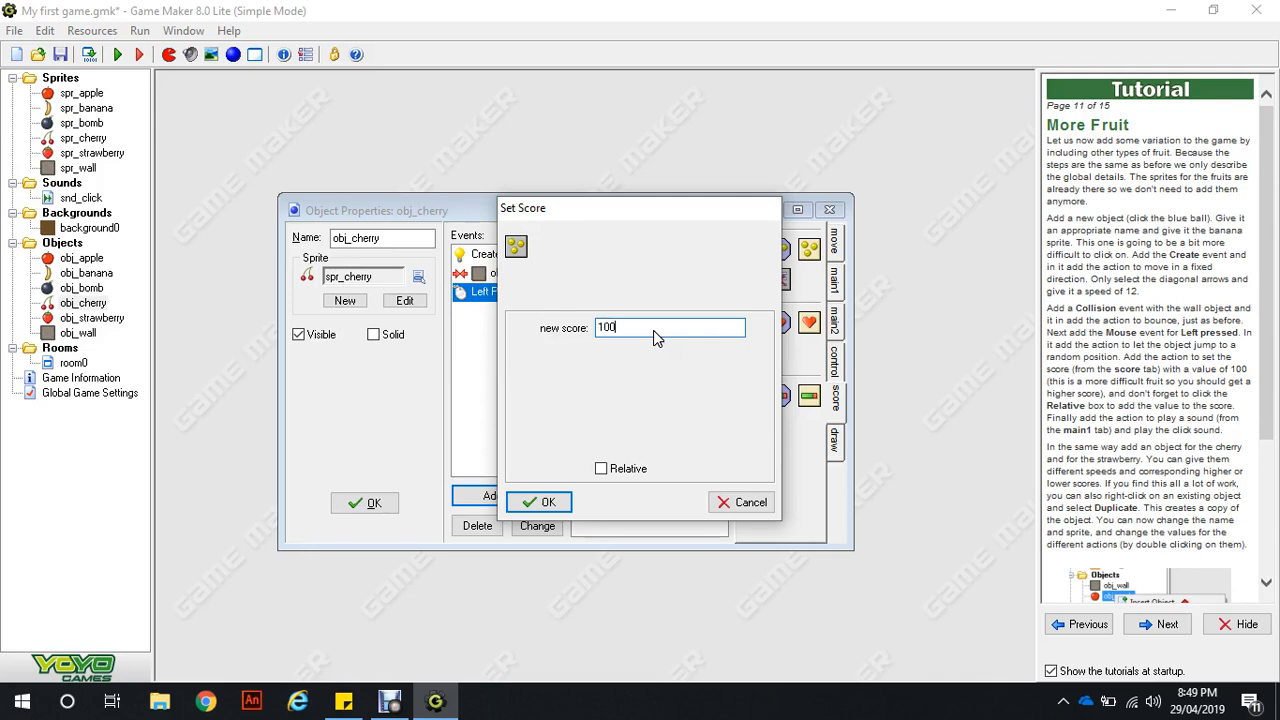
left_click(601, 469)
left_click(536, 502)
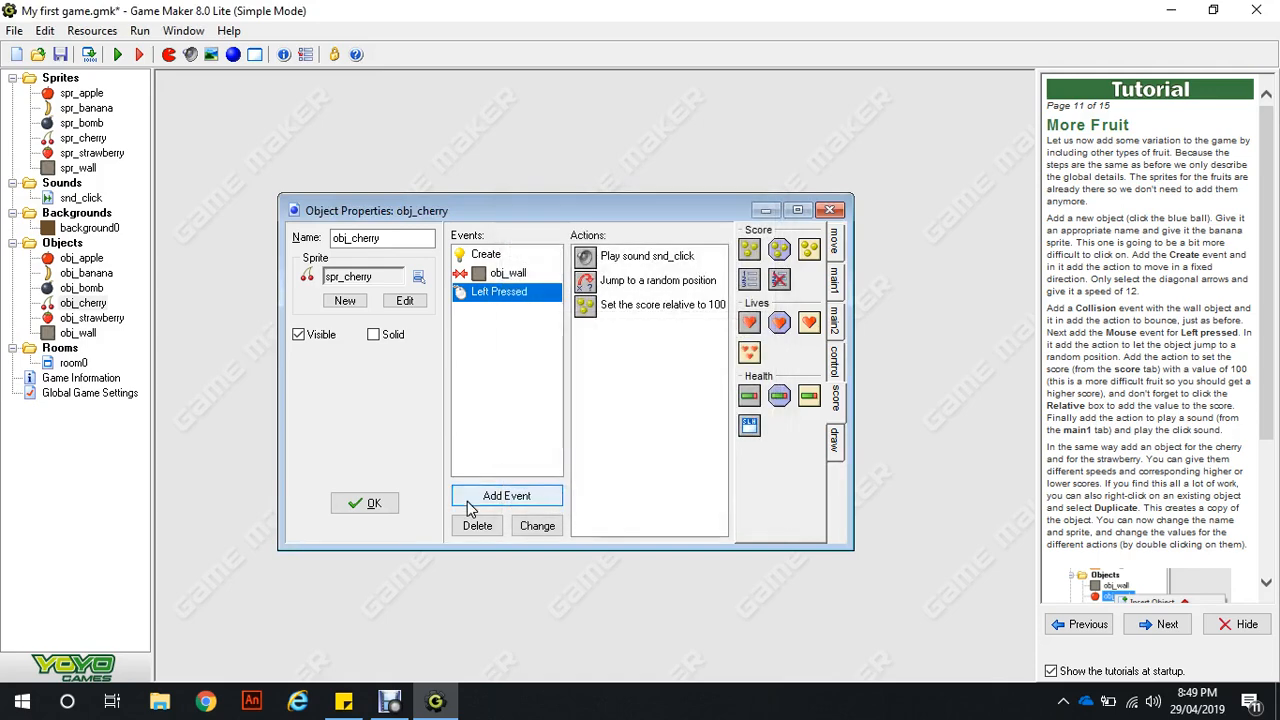
left_click(378, 504)
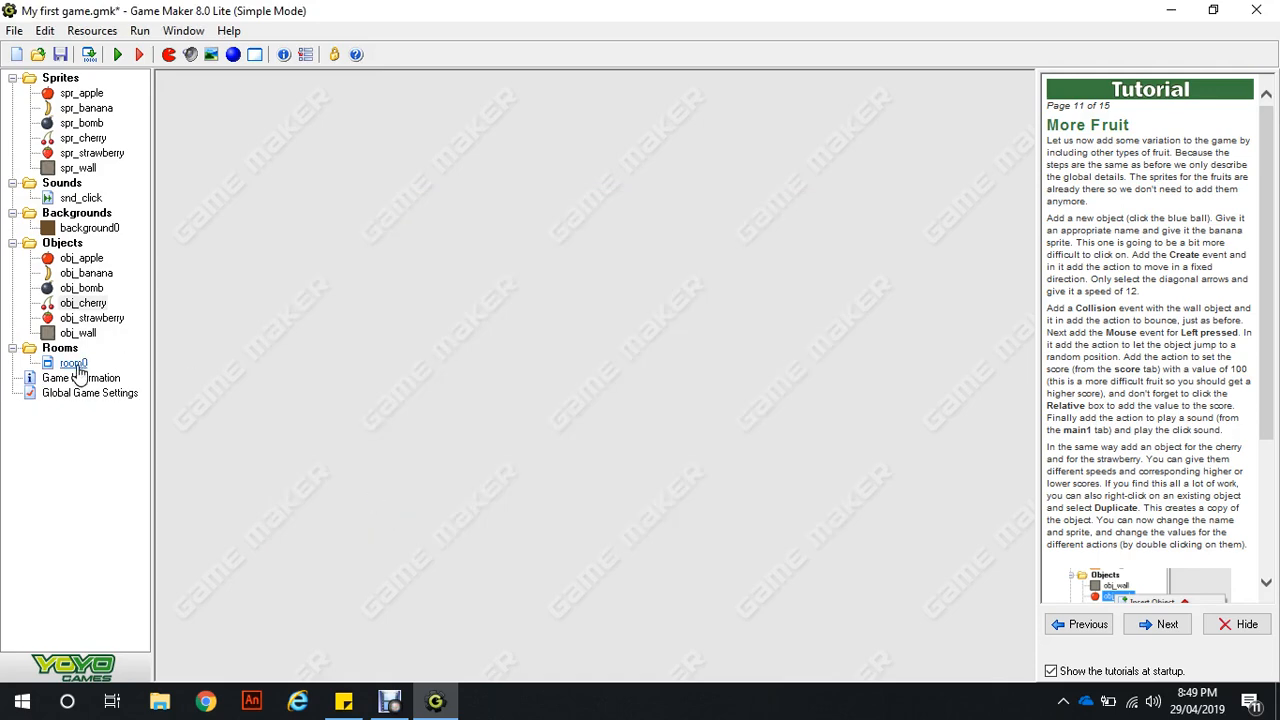
Step: Place two instances of obj_cherry in room0, midway between the upper apples and between the lower apples, and accept the room changes
double_click(74, 364)
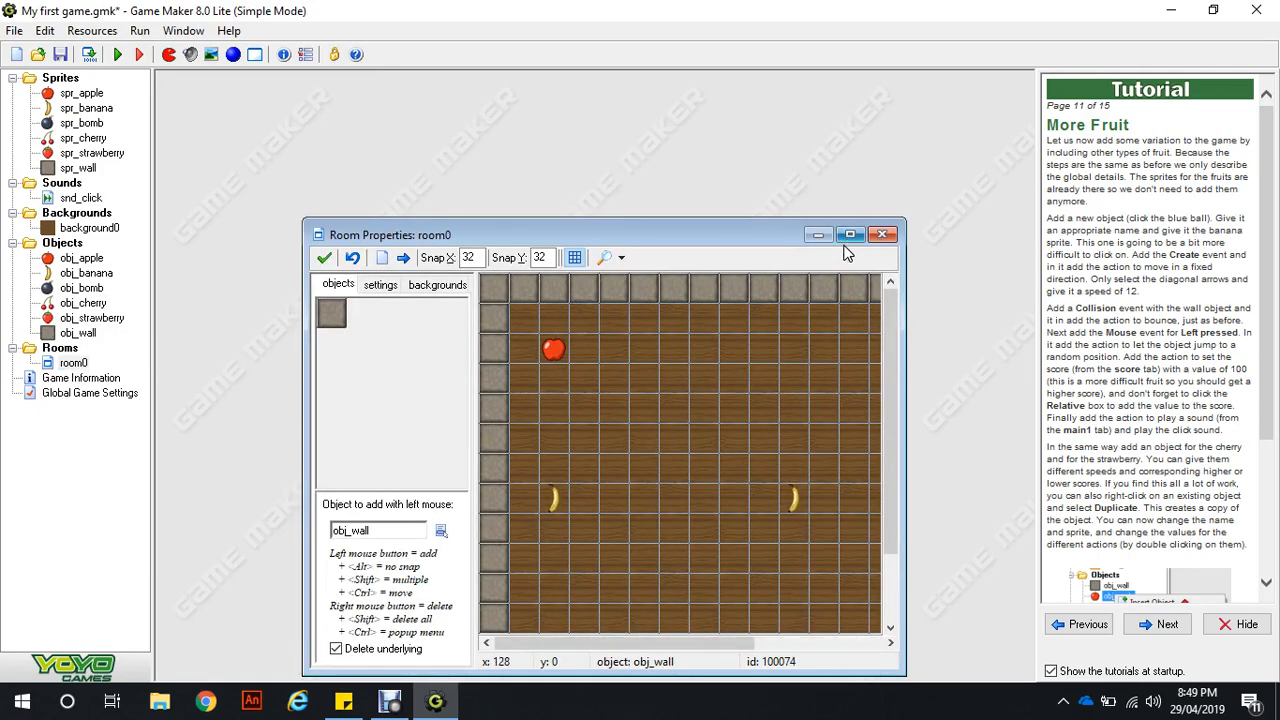
left_click(849, 235)
left_click(287, 544)
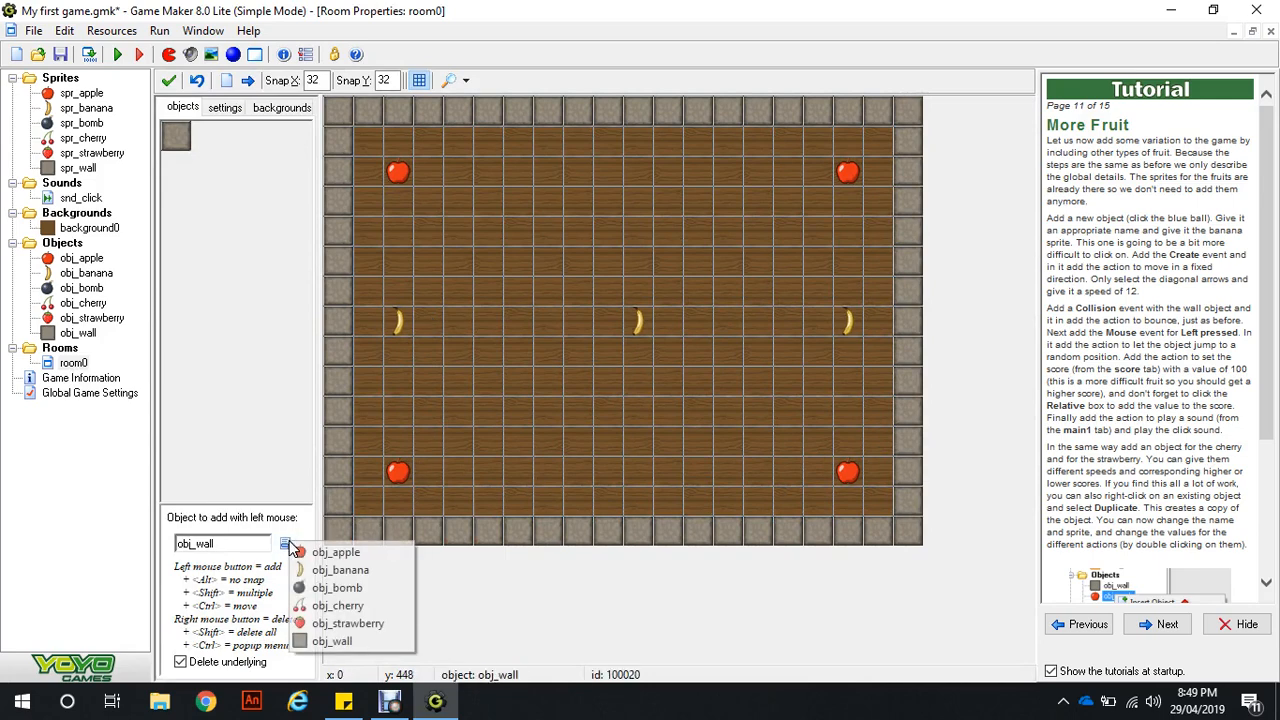
left_click(338, 605)
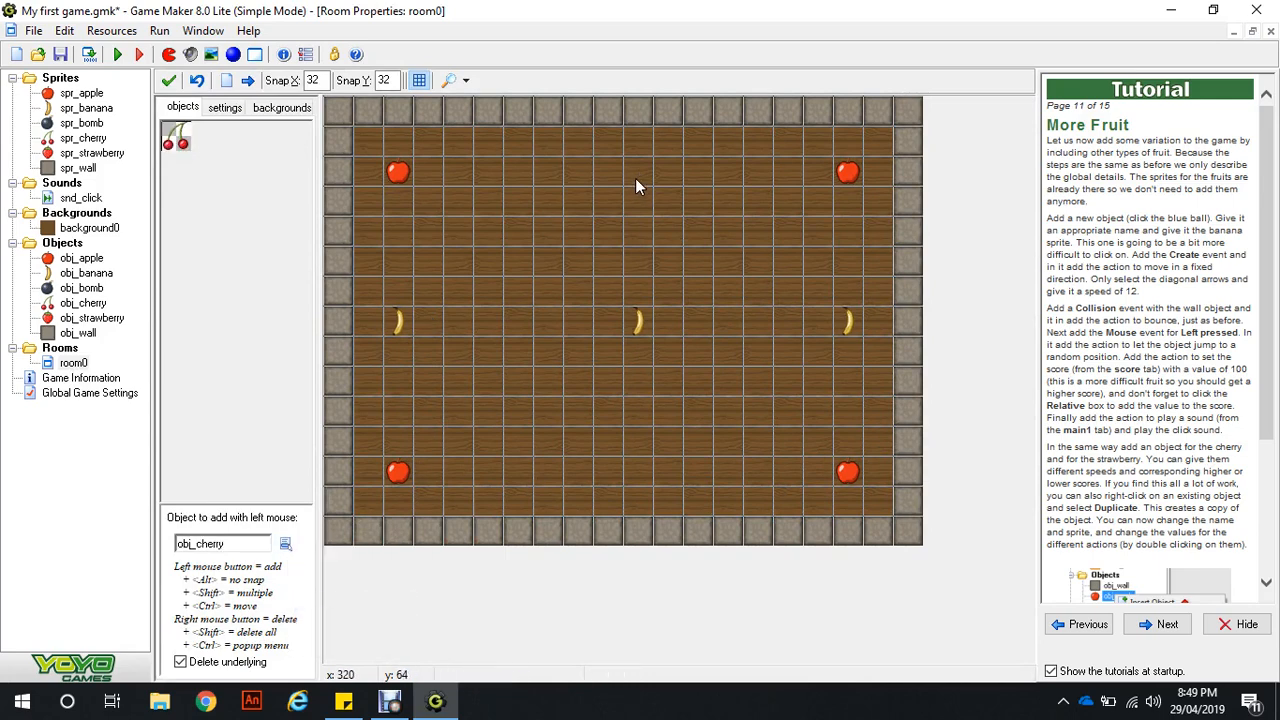
left_click(638, 185)
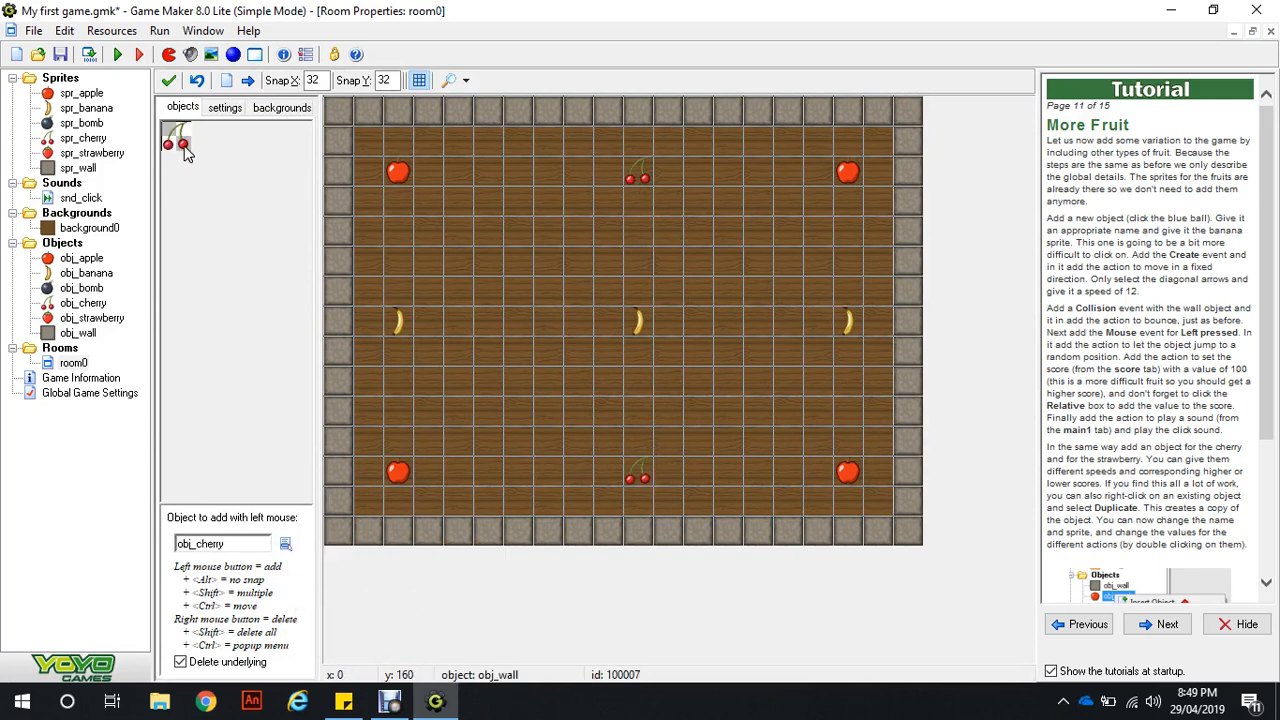
left_click(168, 81)
Step: Run the game, test catching the moving cherries and other fruit, and close the game
left_click(118, 56)
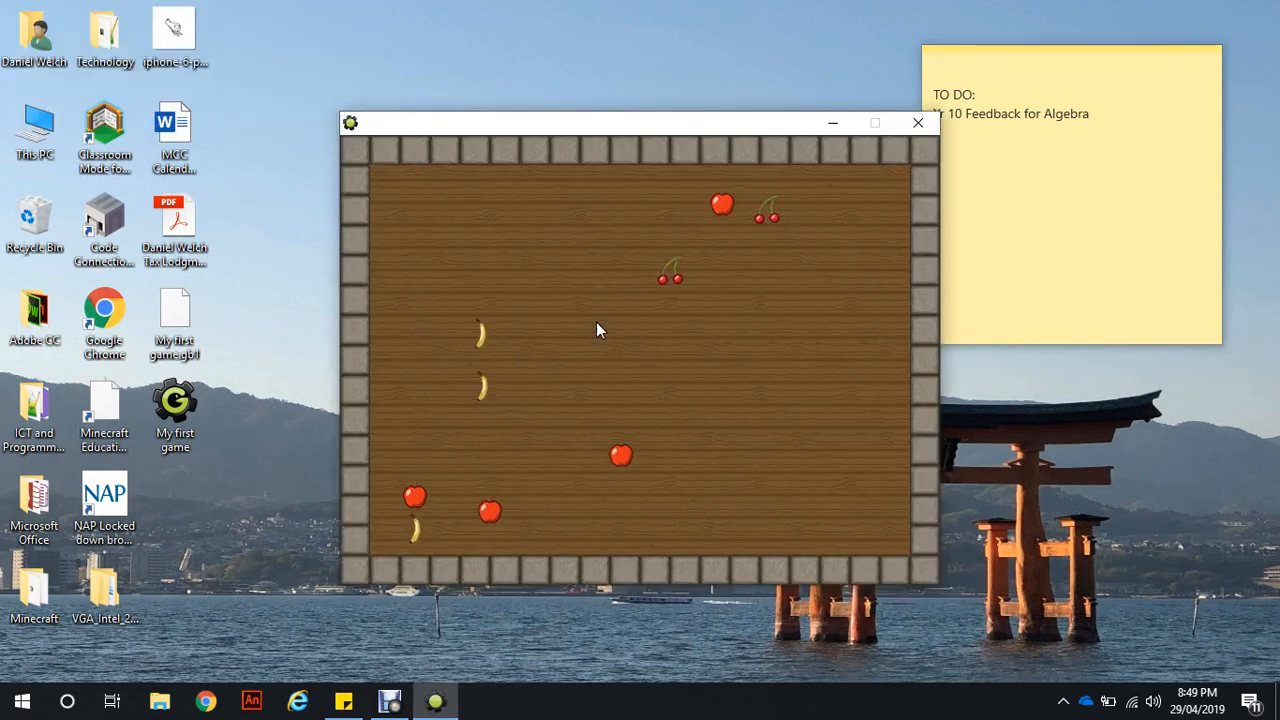
left_click(538, 221)
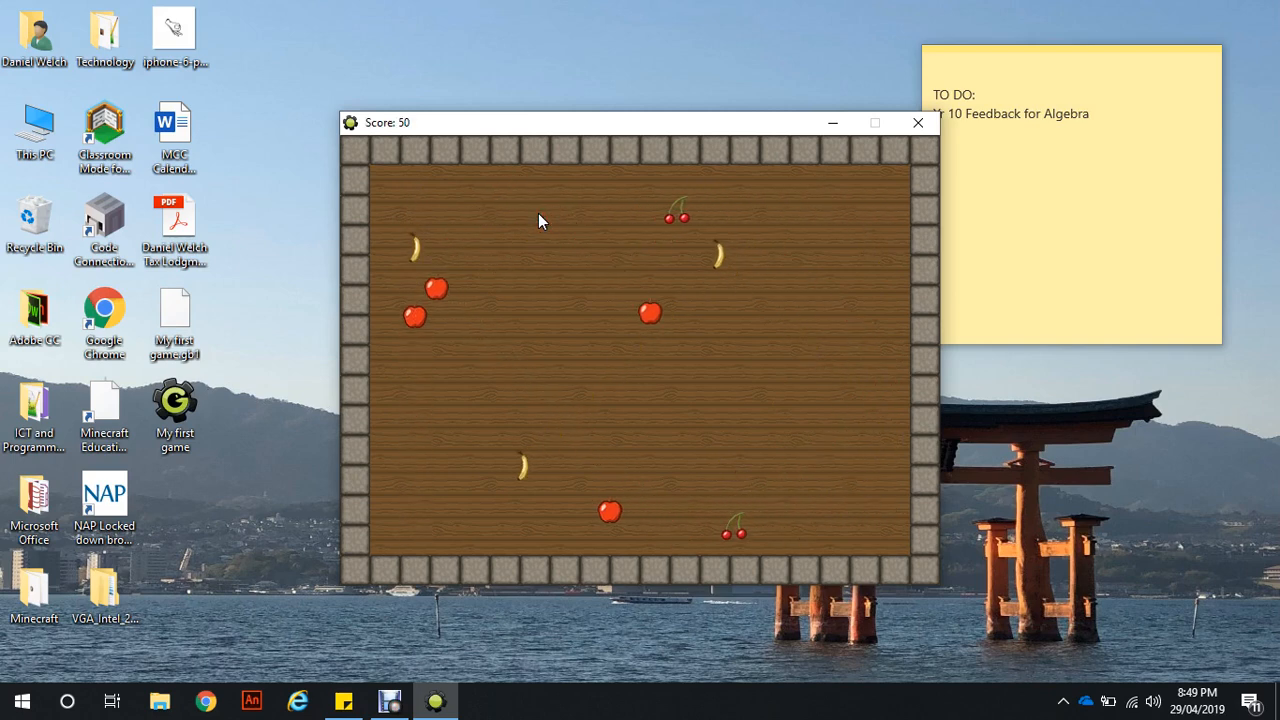
left_click(538, 213)
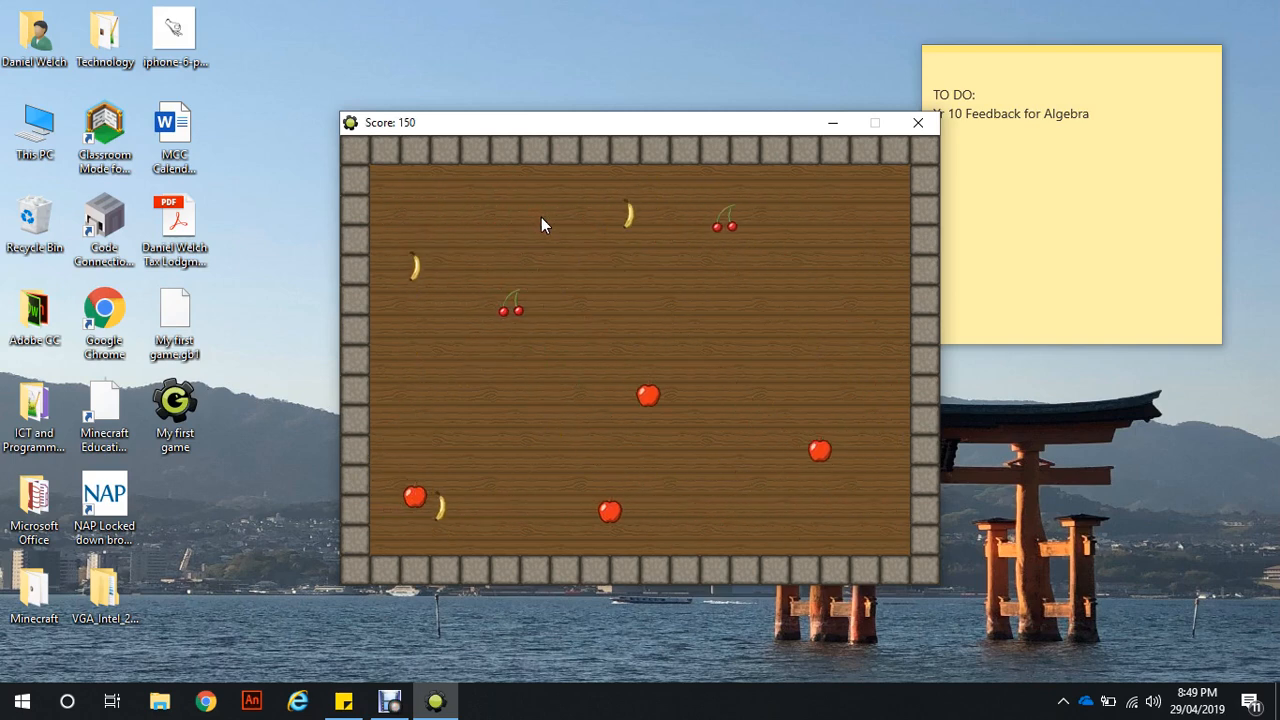
left_click(545, 224)
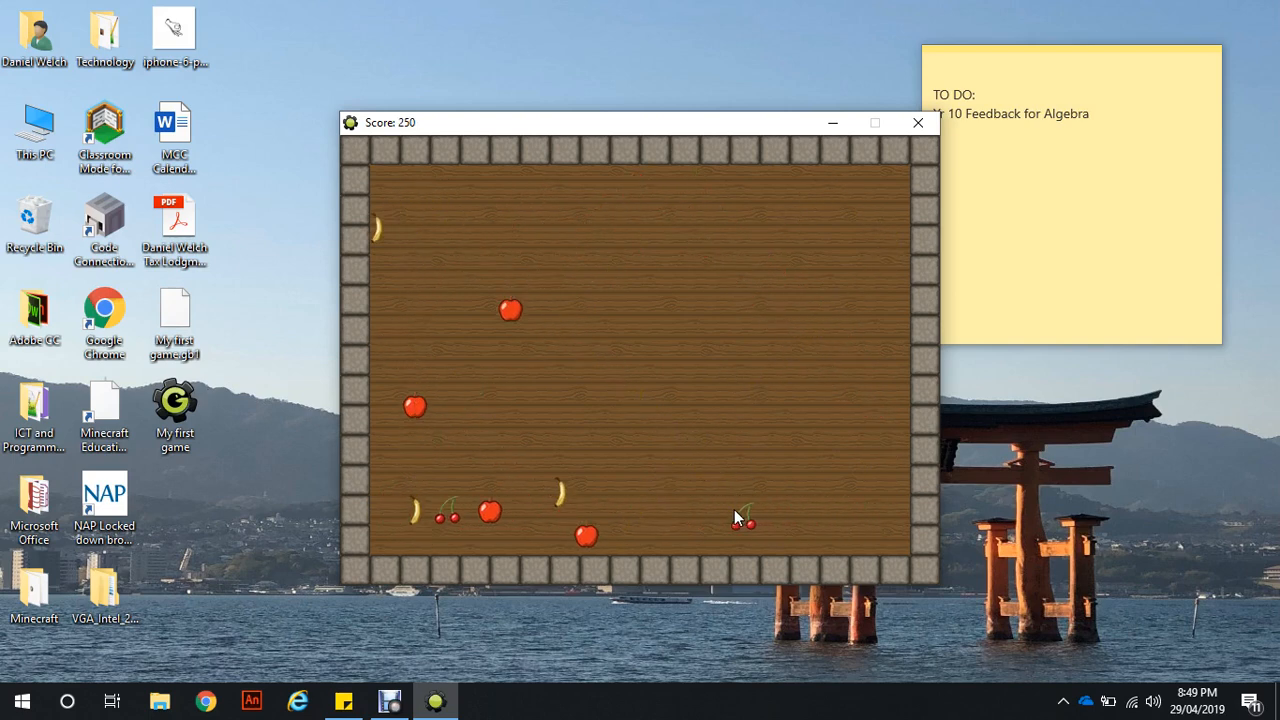
left_click(714, 512)
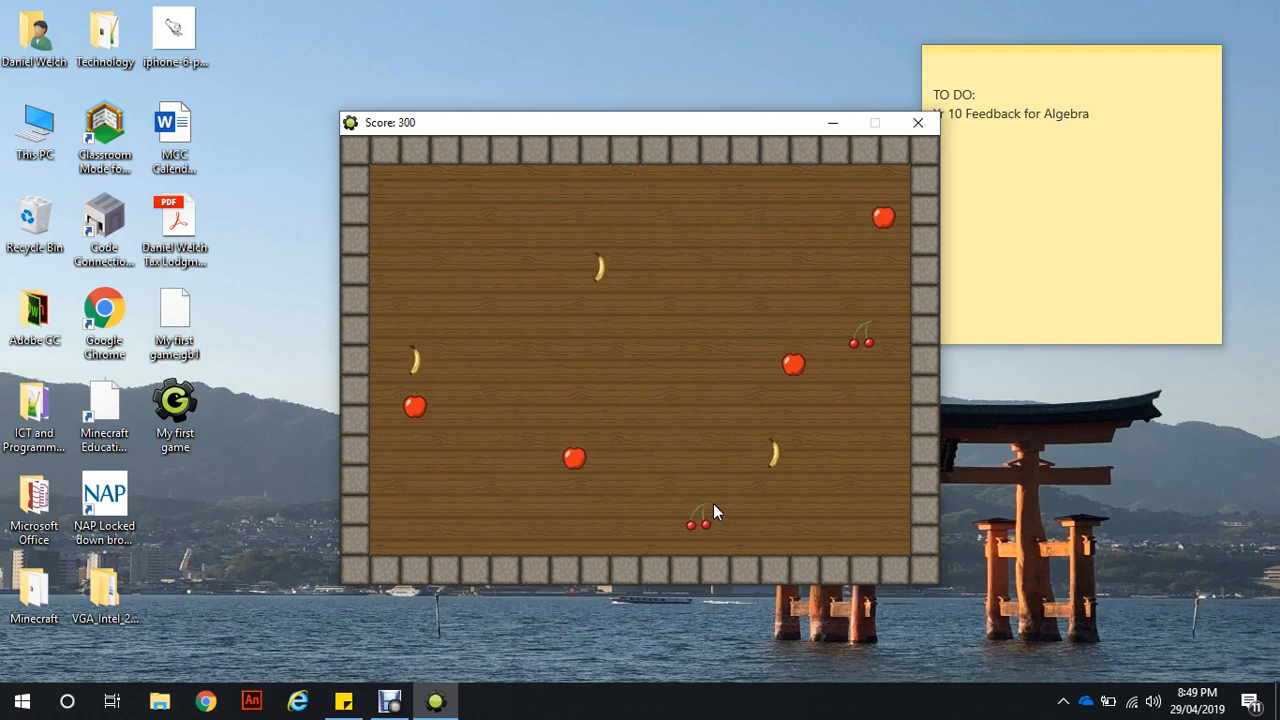
left_click(526, 501)
left_click(899, 129)
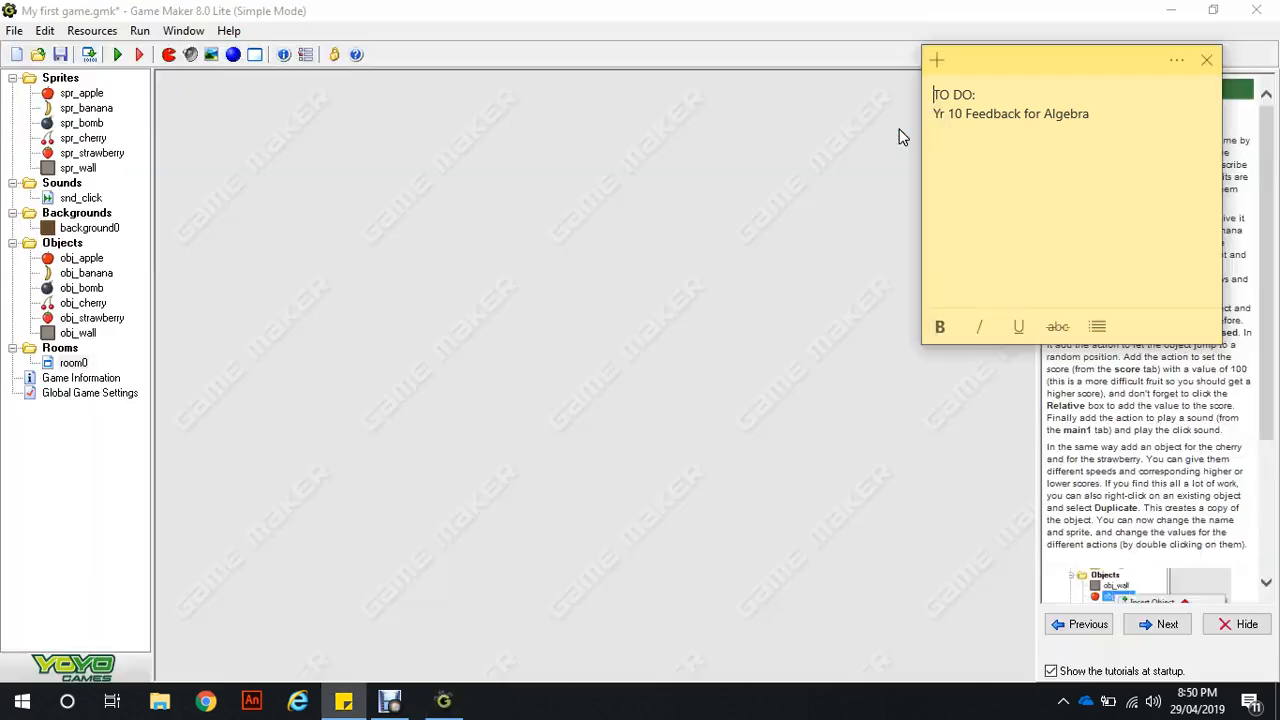
Step: Save the game and duplicate obj_cherry as obj_strawberry with the spr_strawberry sprite
left_click(60, 55)
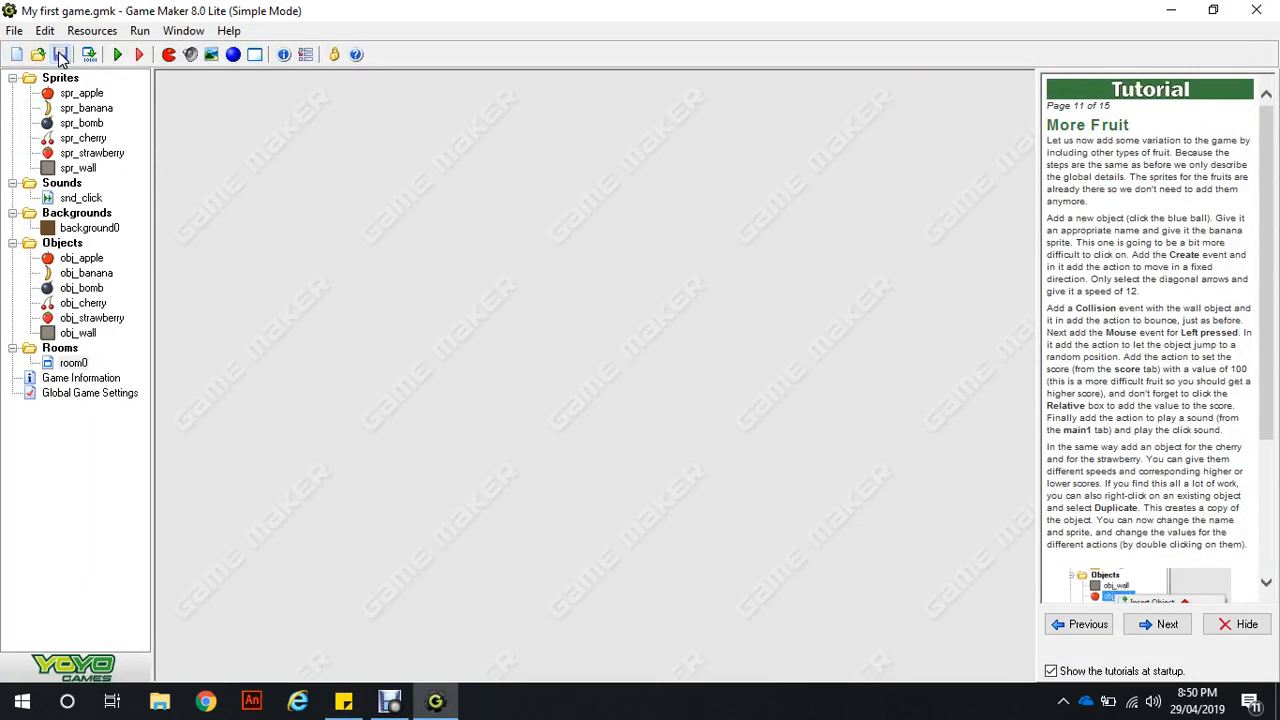
right_click(93, 310)
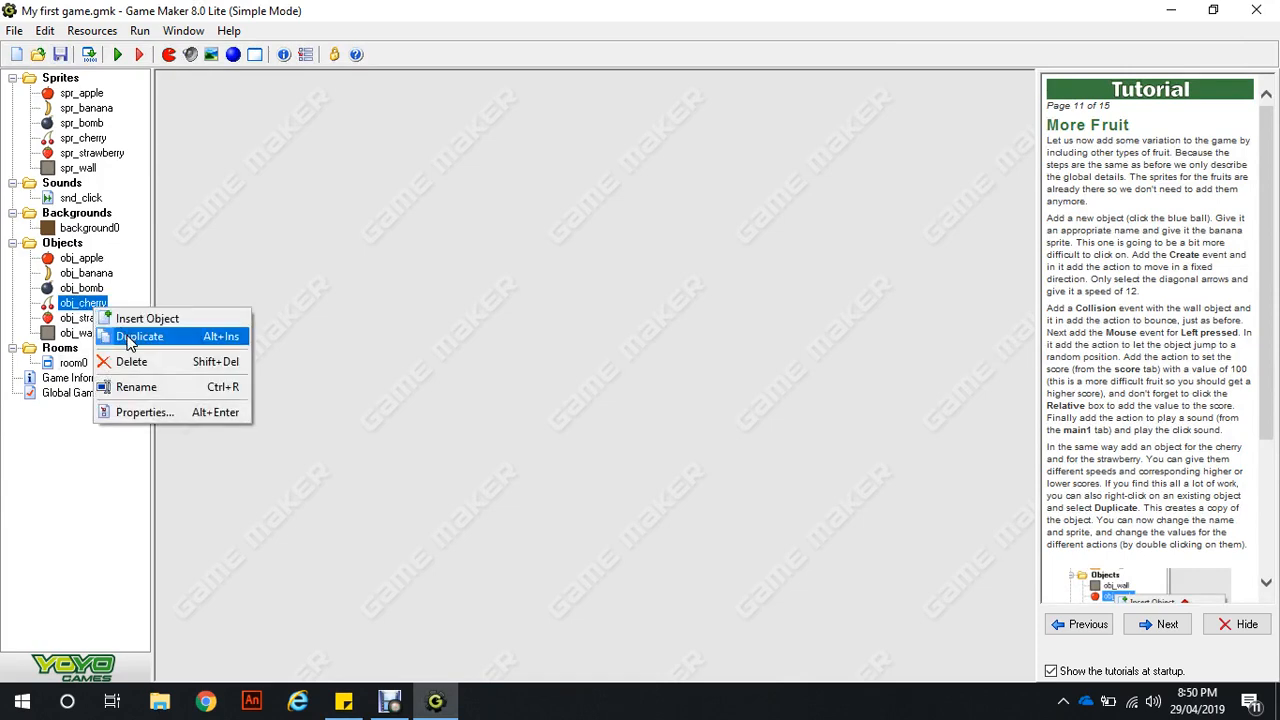
left_click(139, 337)
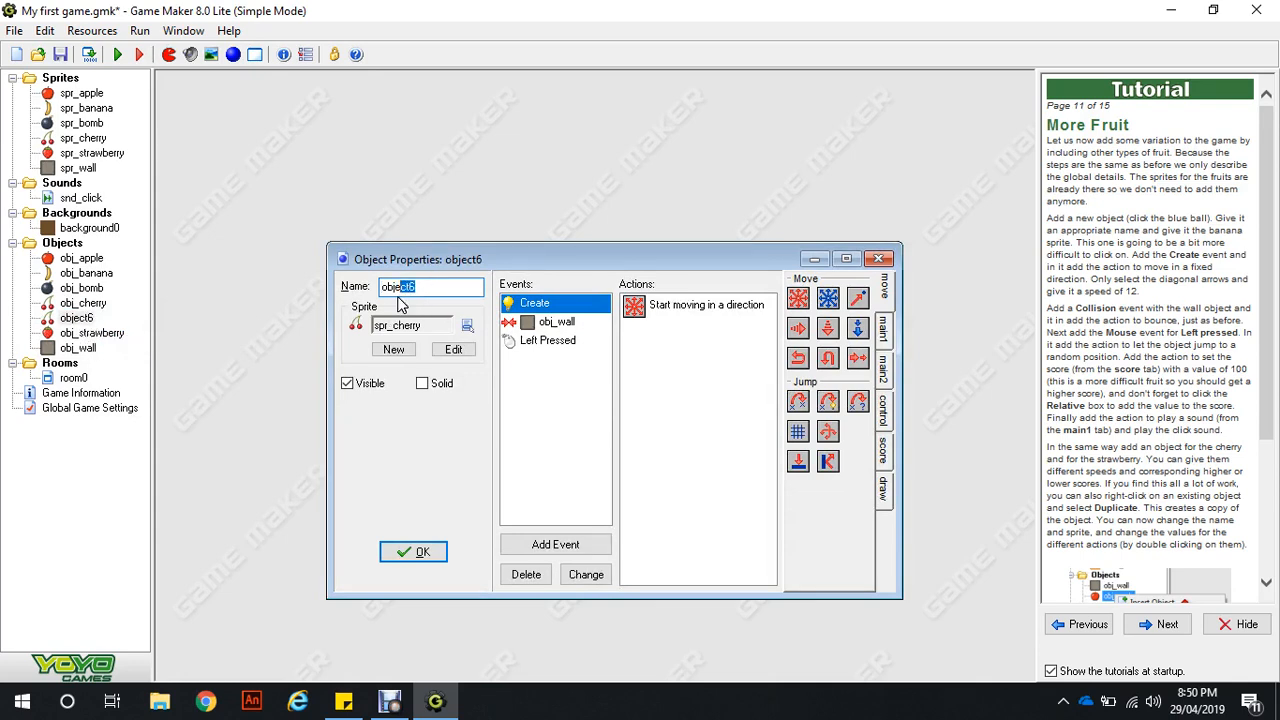
key("BackSpace")
key("BackSpace")
type("_strawberry")
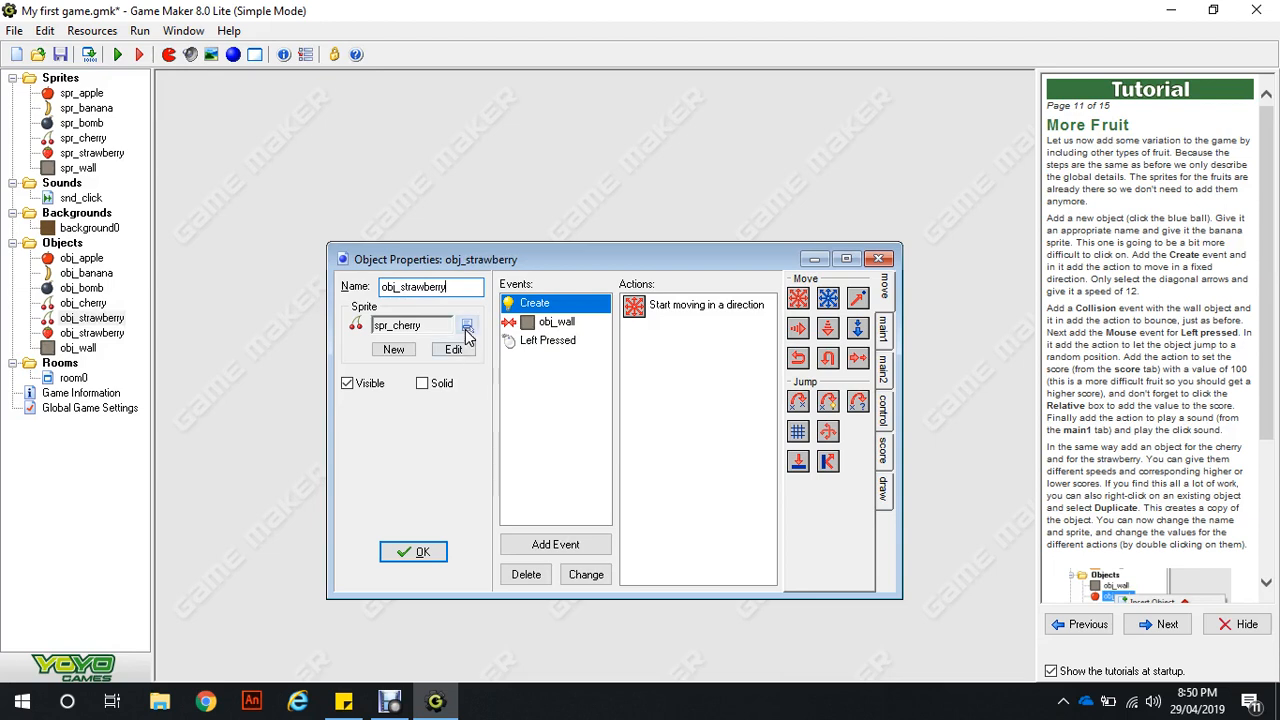
left_click(467, 326)
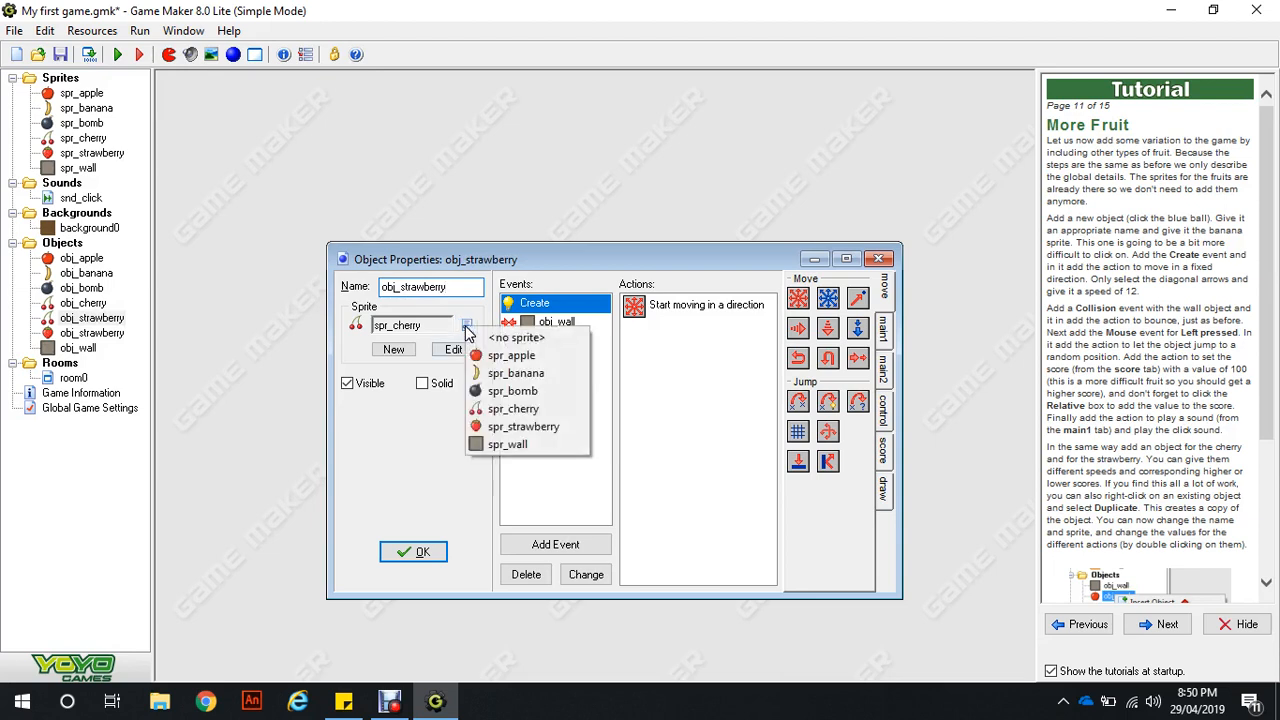
left_click(505, 428)
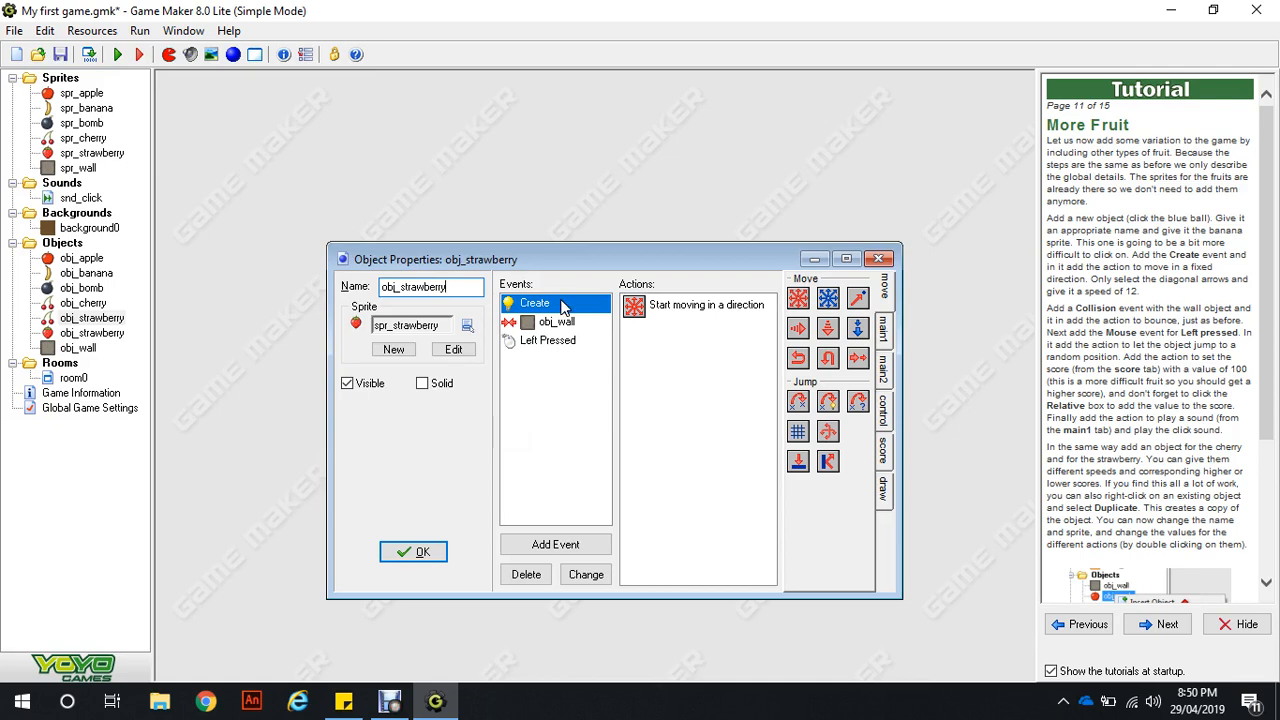
Step: Set the speed of the strawberry's Move Fixed action in its Create event to 14
double_click(669, 317)
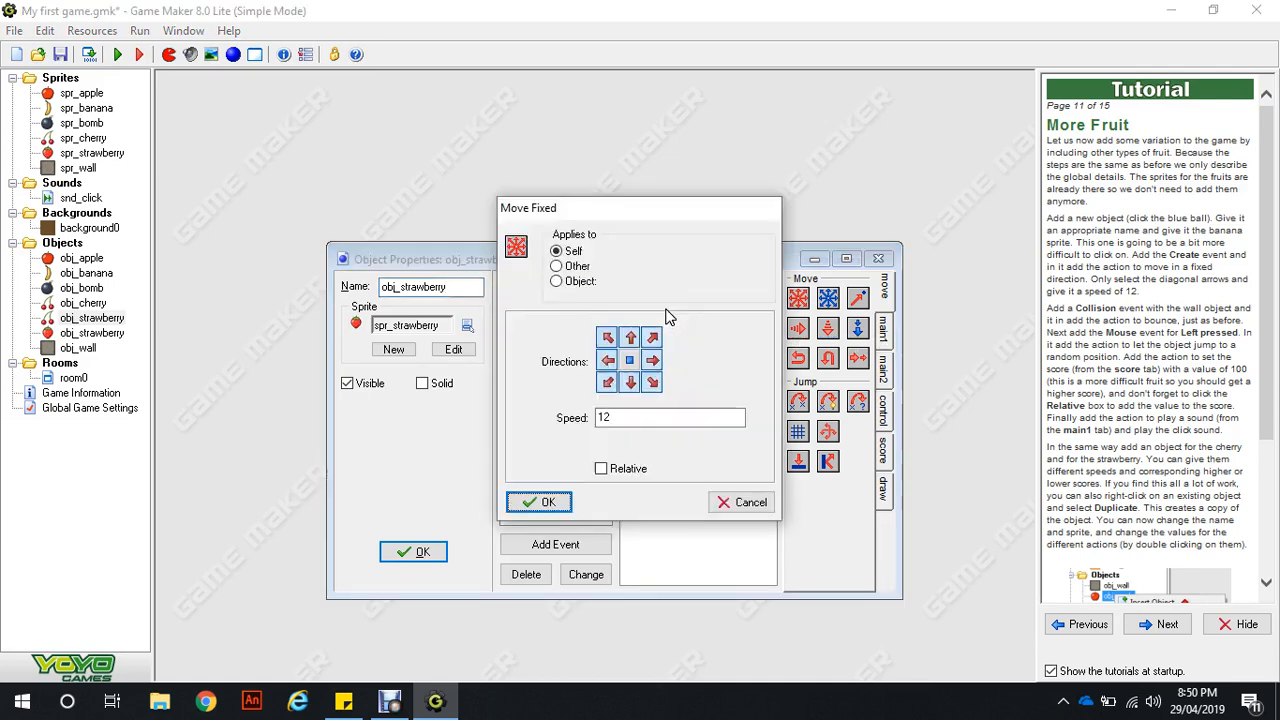
left_click(617, 420)
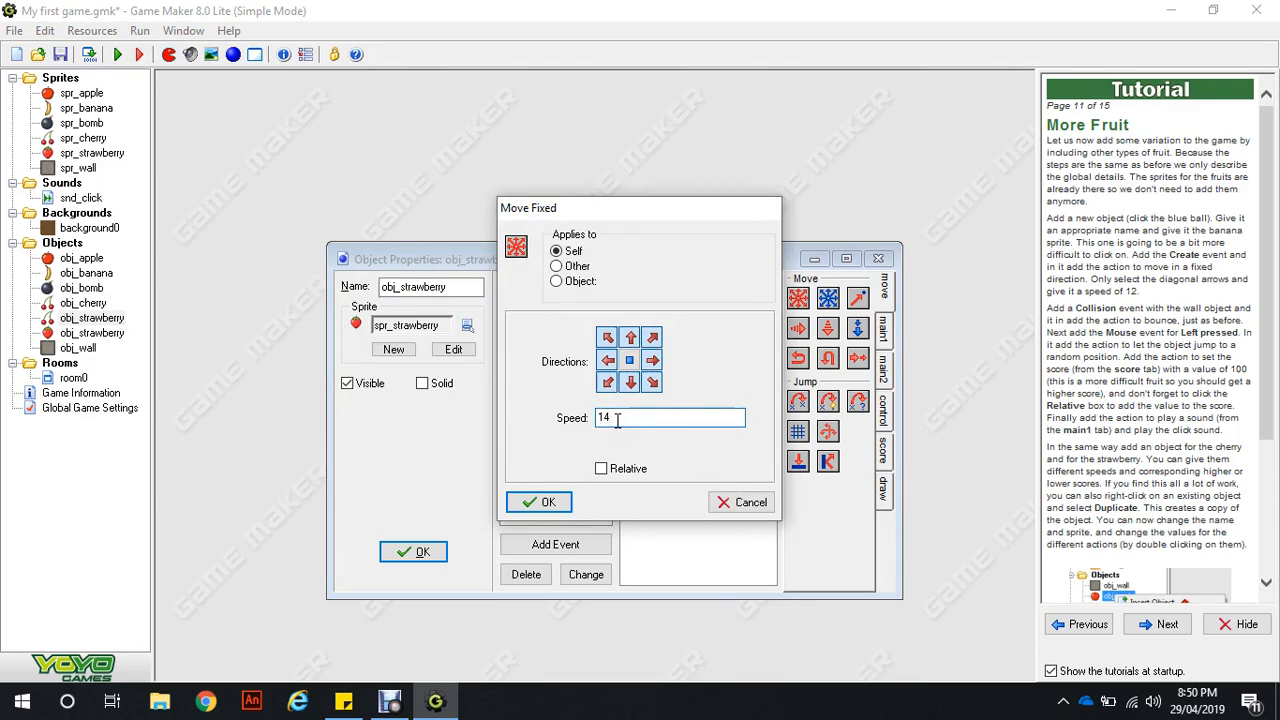
left_click(545, 502)
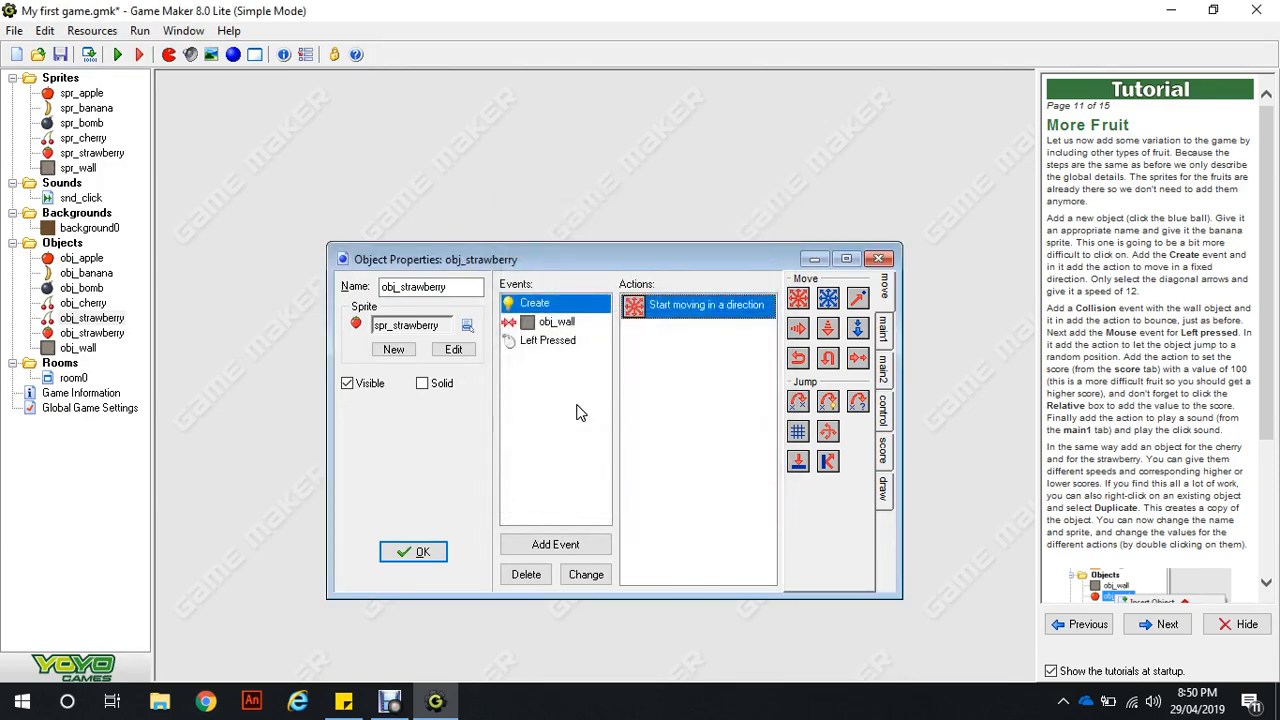
Step: Set the score value in the strawberry's Left Pressed event to 125, relative, and accept the object properties
left_click(562, 341)
double_click(672, 355)
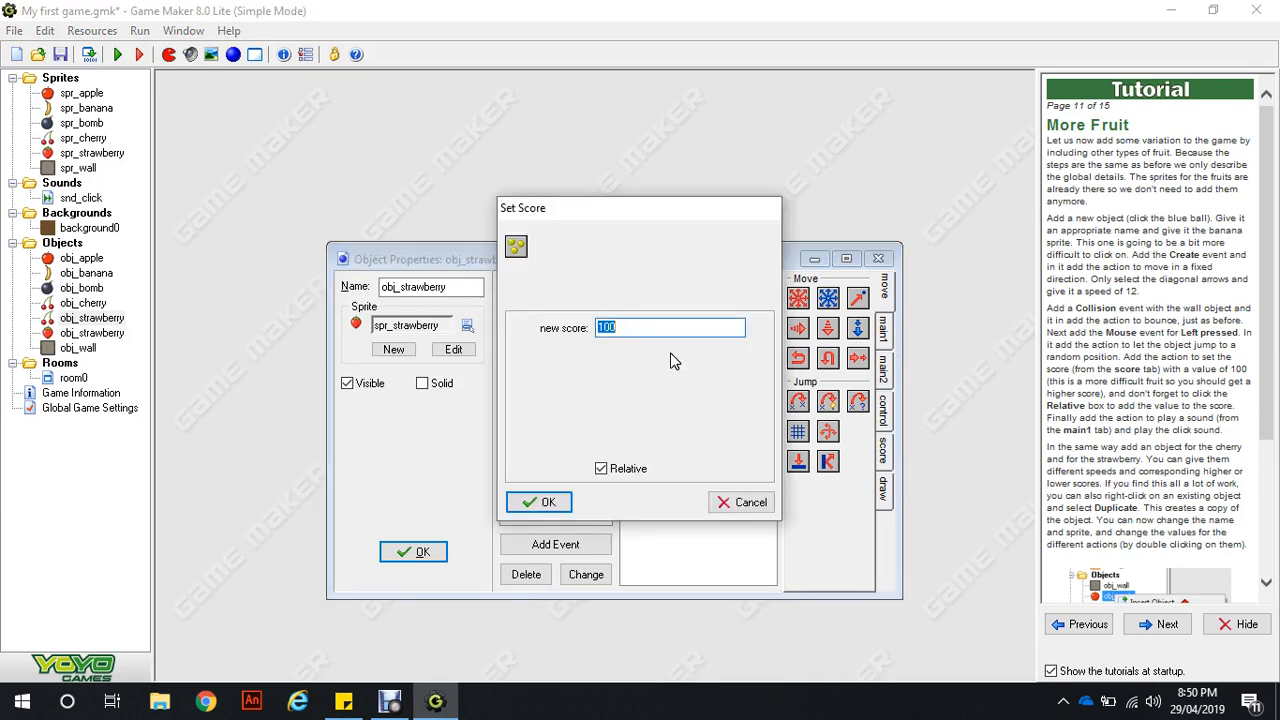
left_click(660, 322)
type("25")
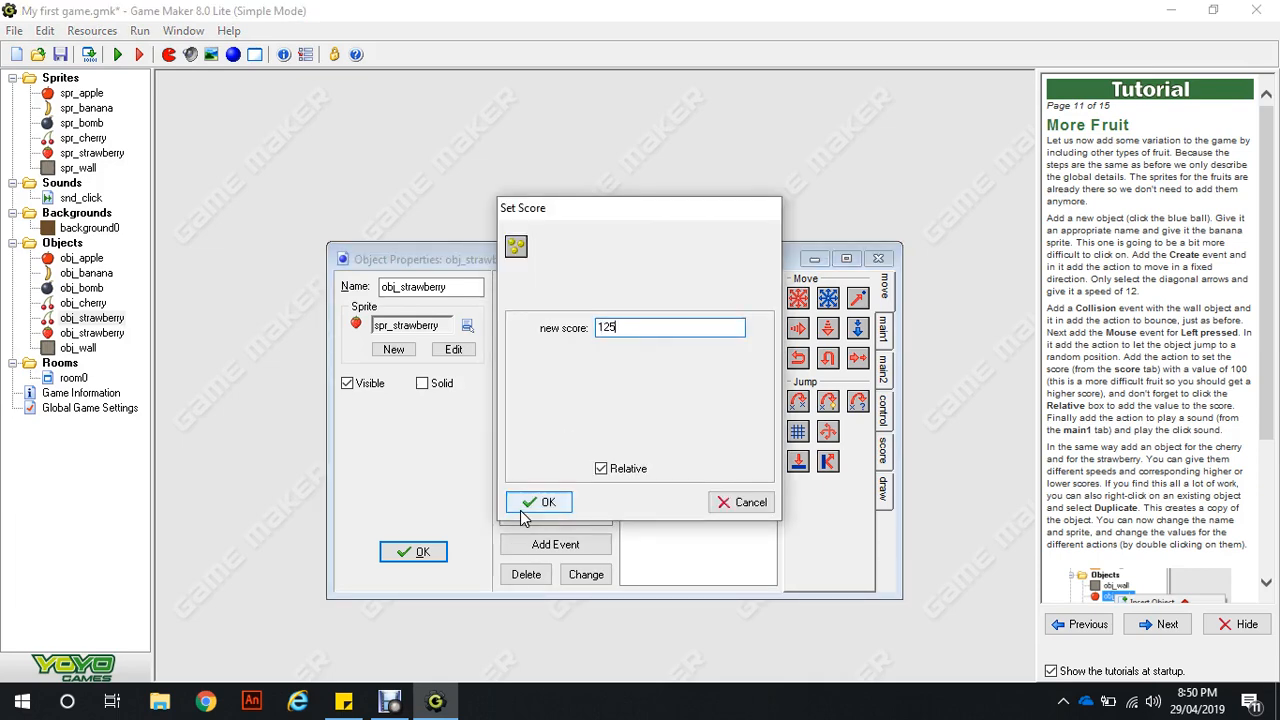
left_click(523, 501)
left_click(436, 558)
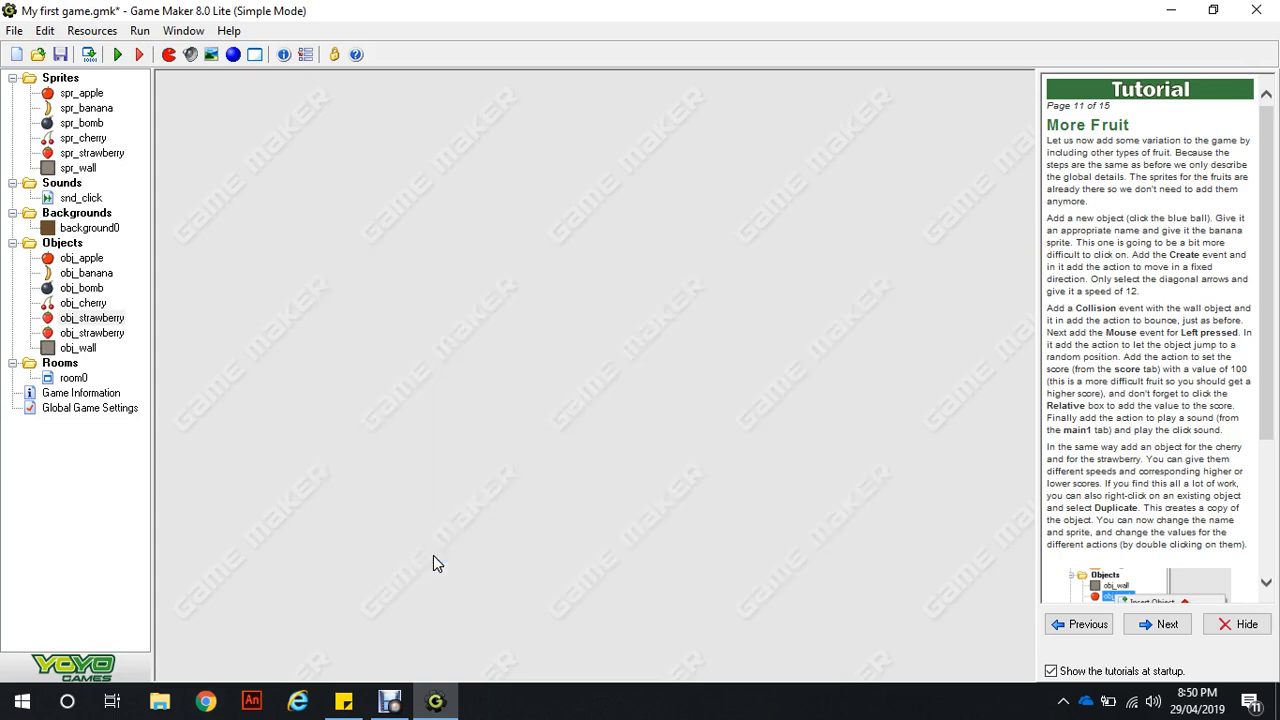
Step: Delete the duplicate obj_strawberry that has no events and check the events of the remaining one
double_click(78, 336)
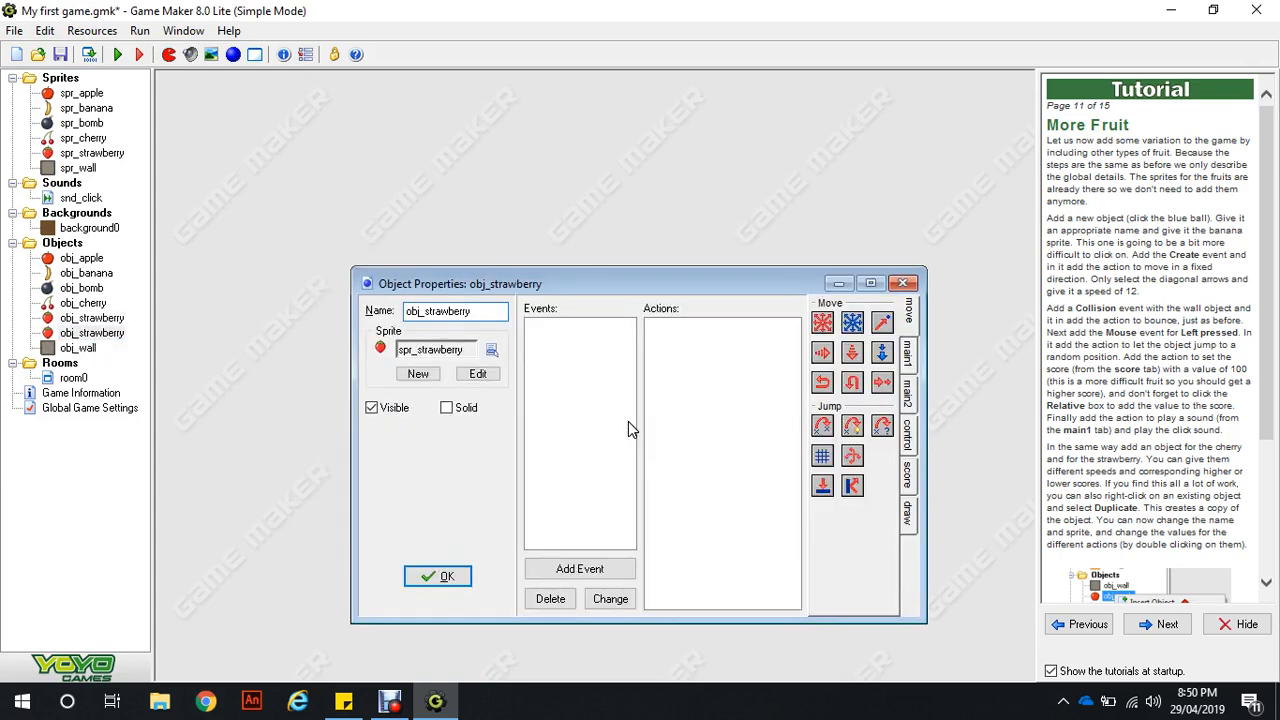
left_click(903, 286)
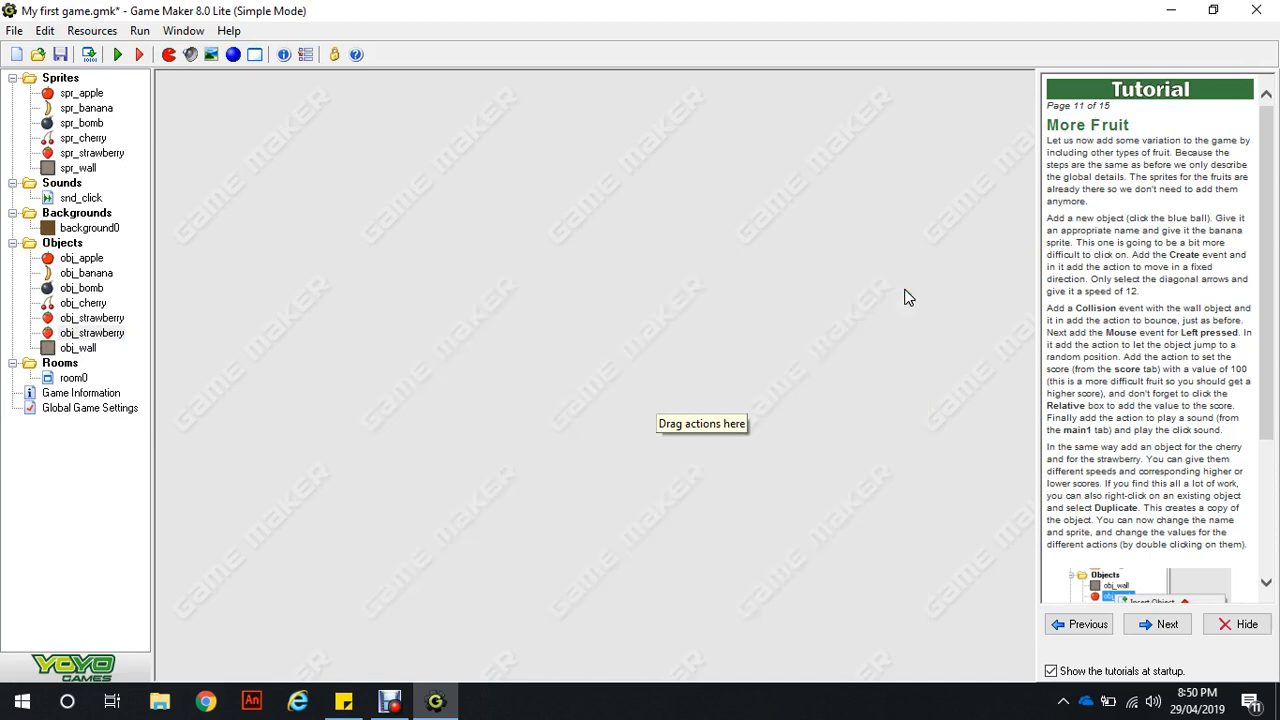
right_click(68, 333)
left_click(108, 385)
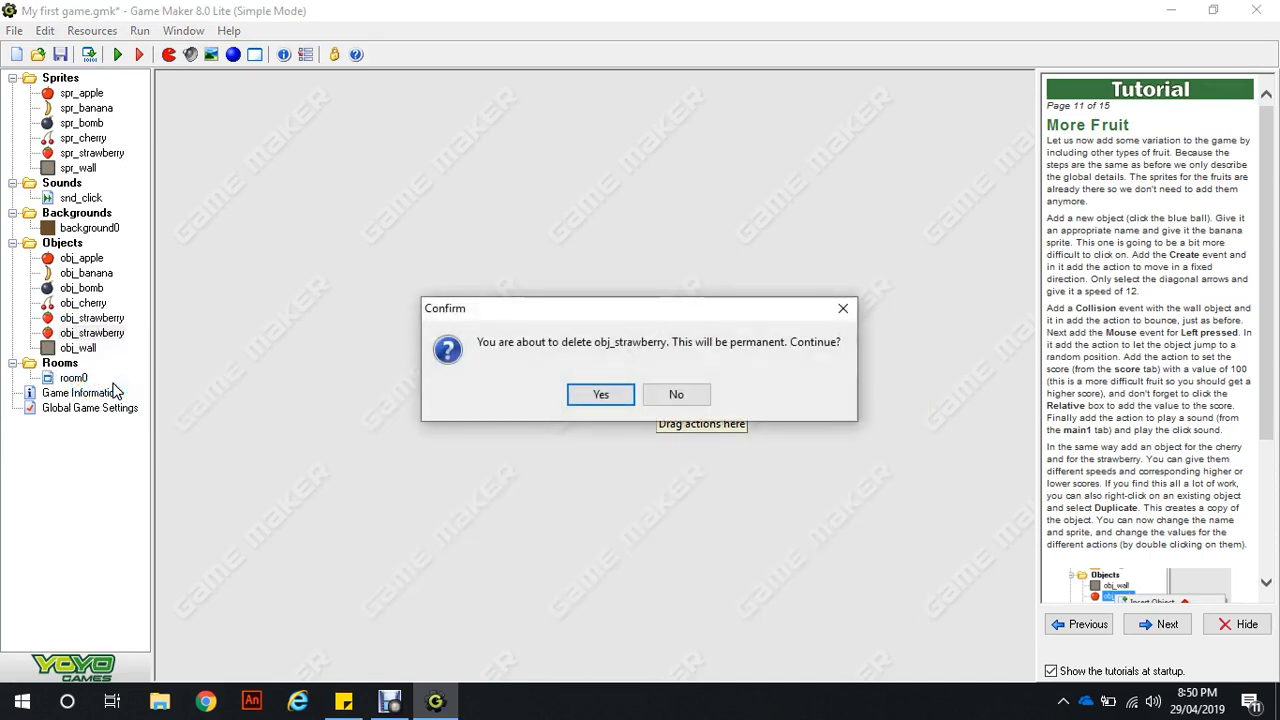
key("Return")
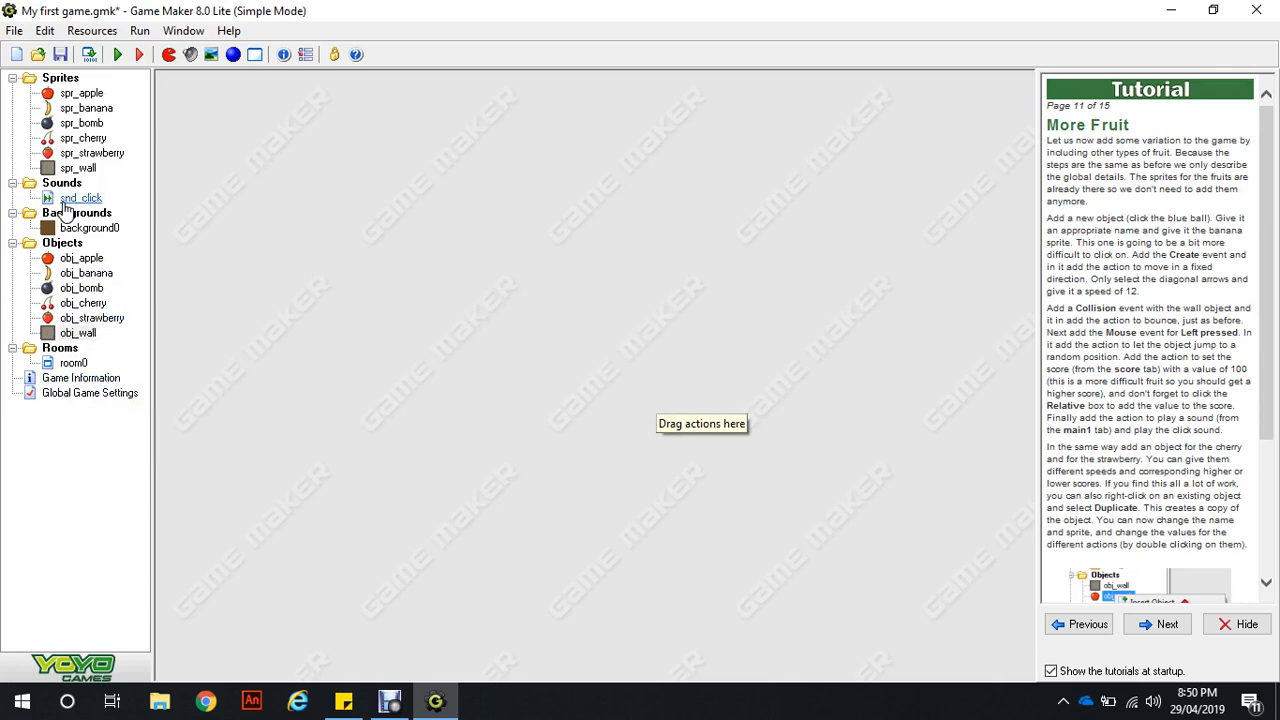
double_click(90, 324)
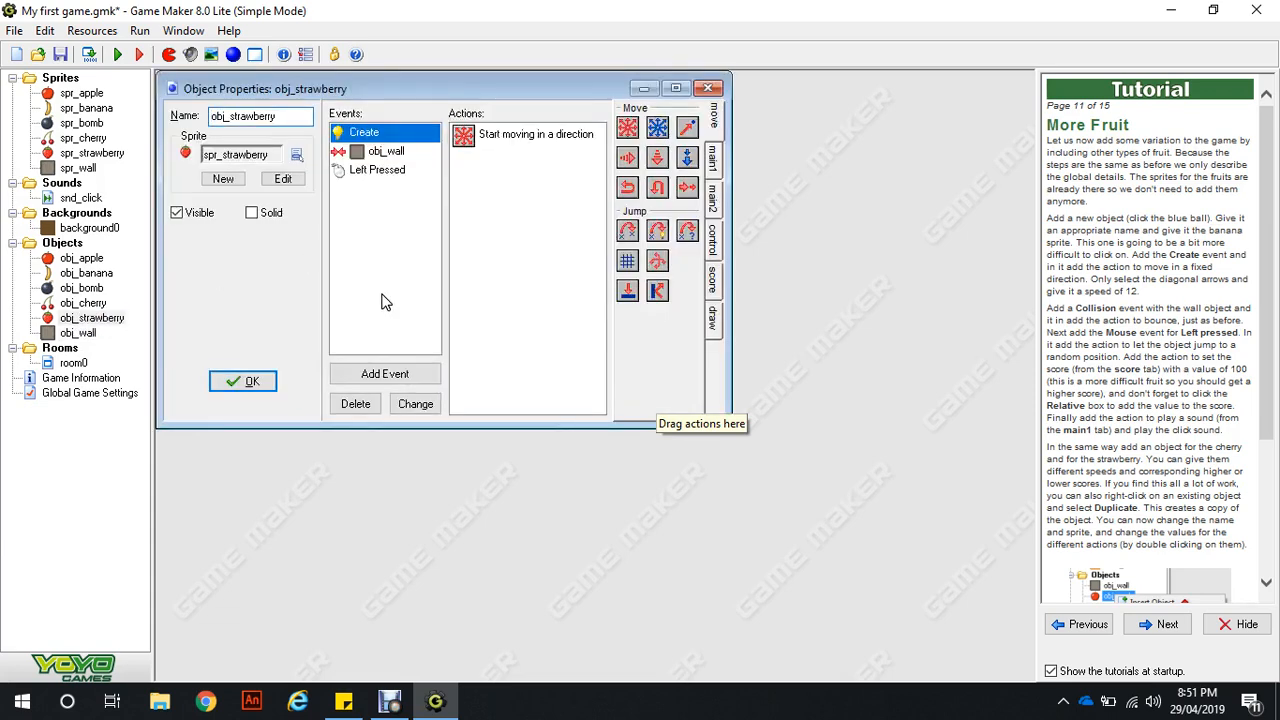
left_click(275, 383)
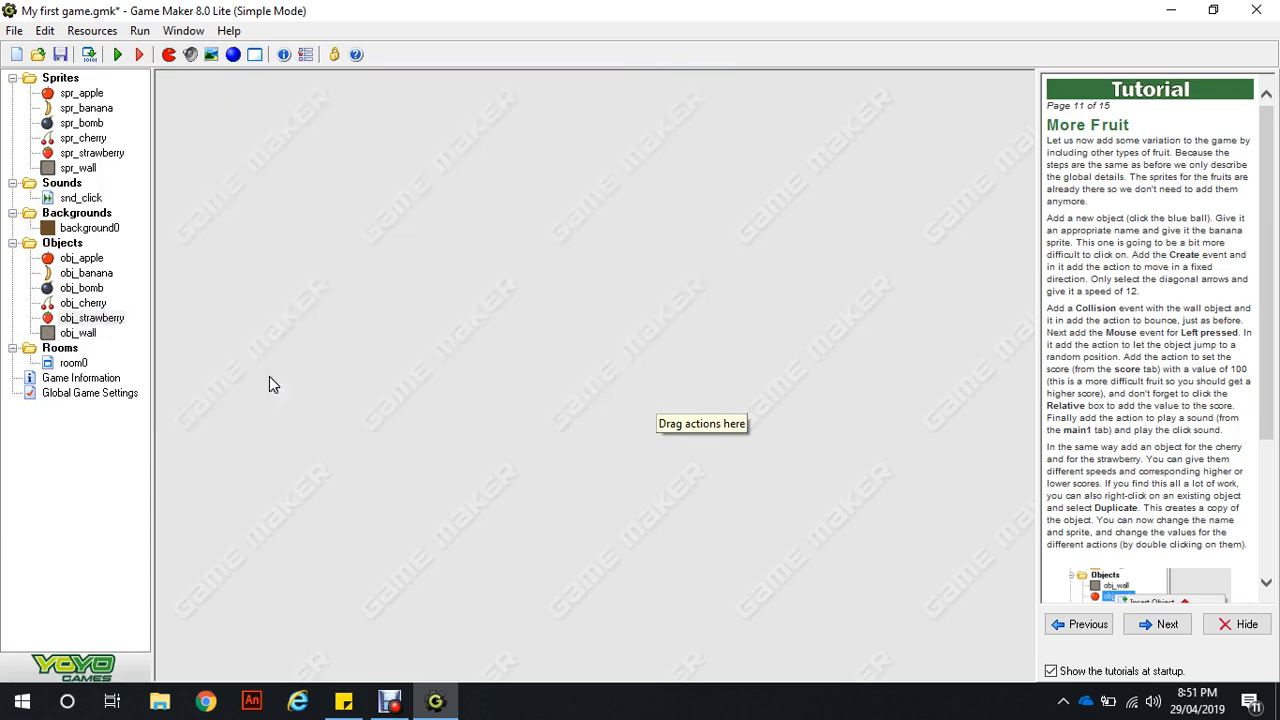
Step: Place one instance of obj_strawberry in room0 between the middle and right bananas and accept the room changes
left_click(74, 365)
double_click(74, 365)
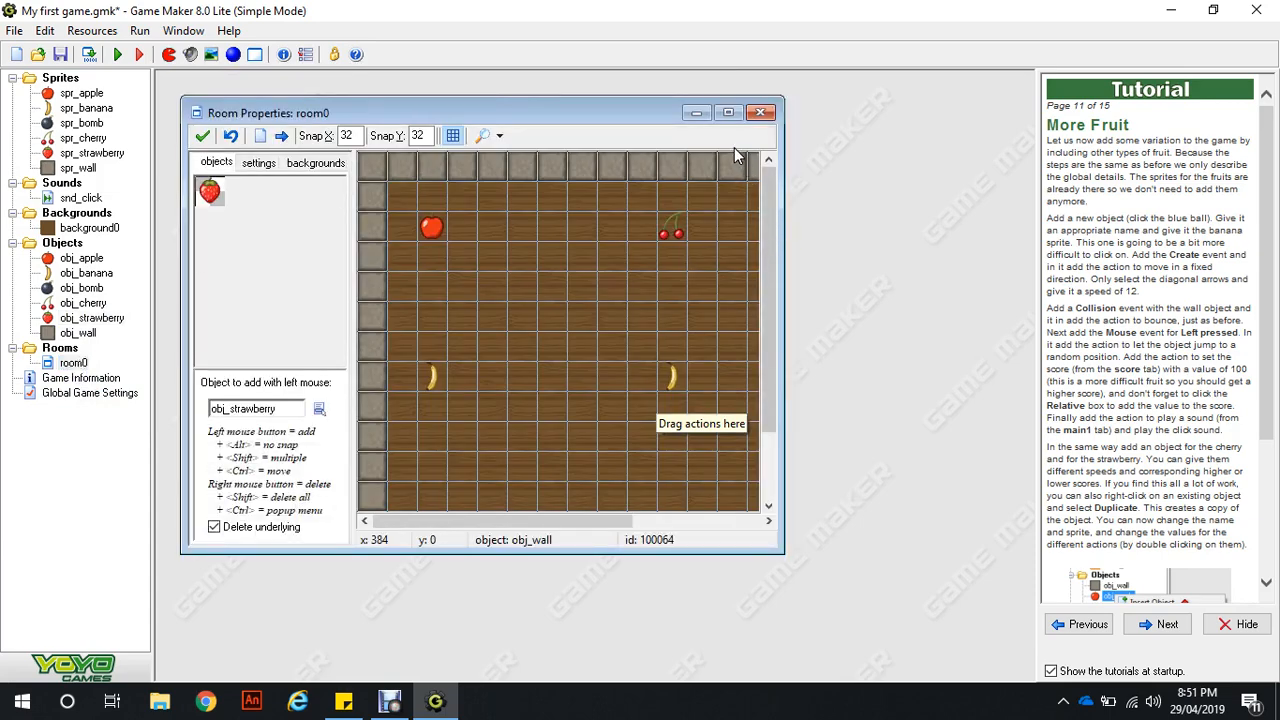
left_click(728, 113)
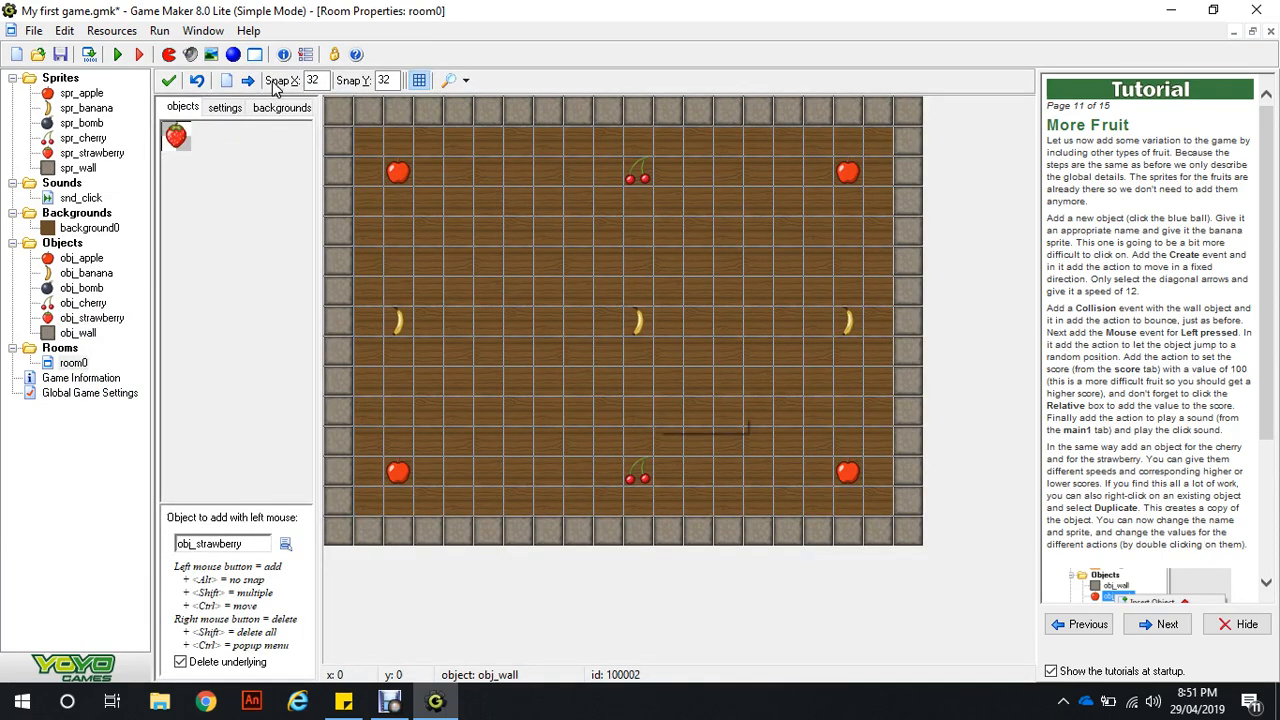
left_click(757, 322)
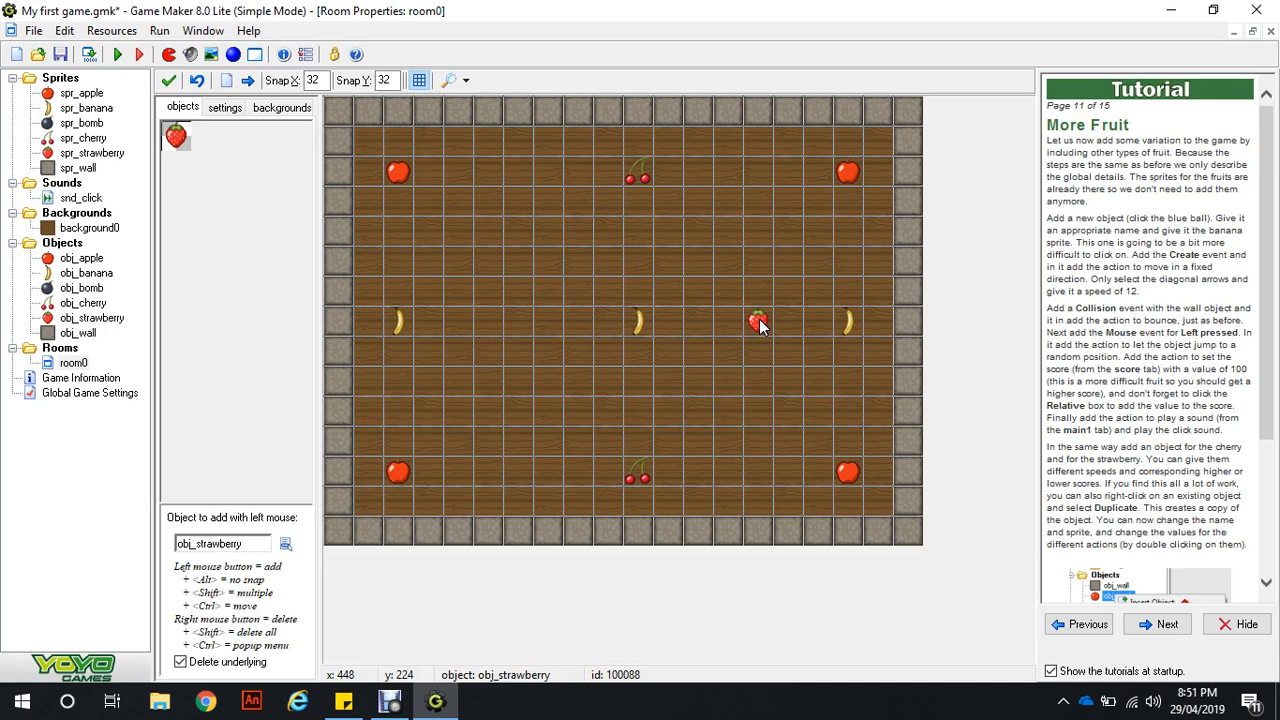
left_click(170, 82)
Step: Run the game, test catching the strawberry and other moving fruit, and close the game
left_click(119, 55)
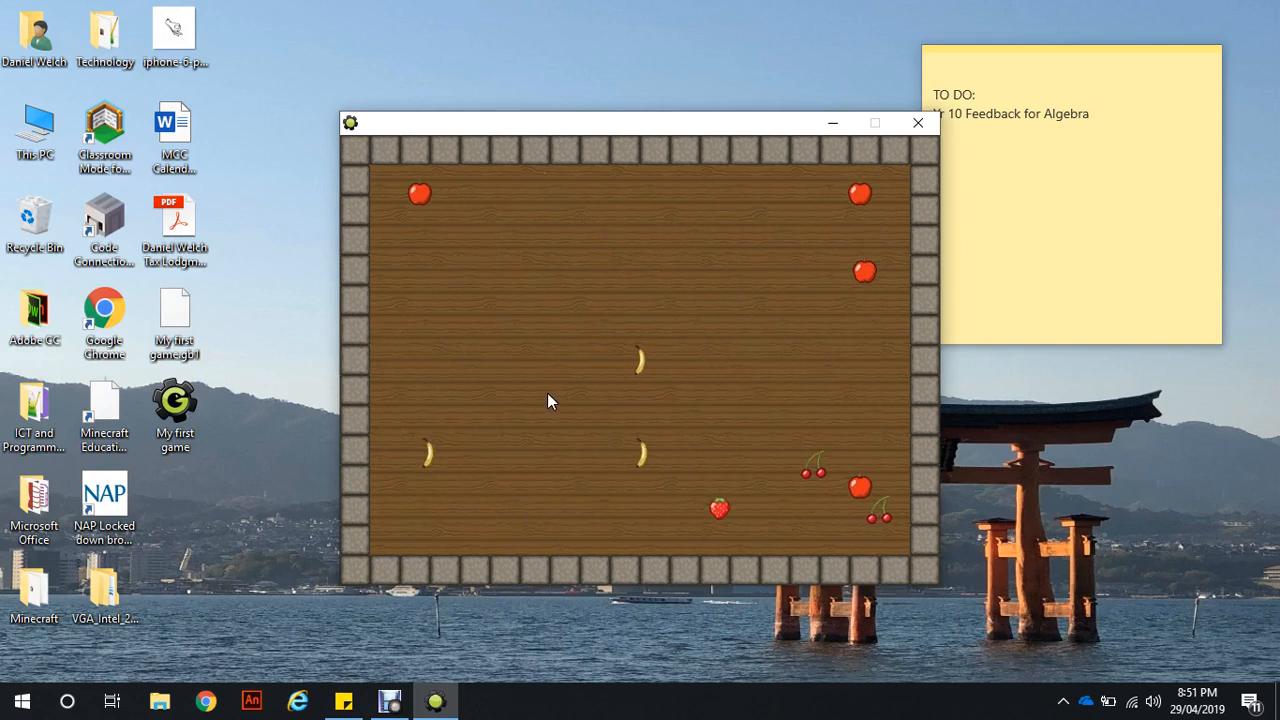
left_click(604, 354)
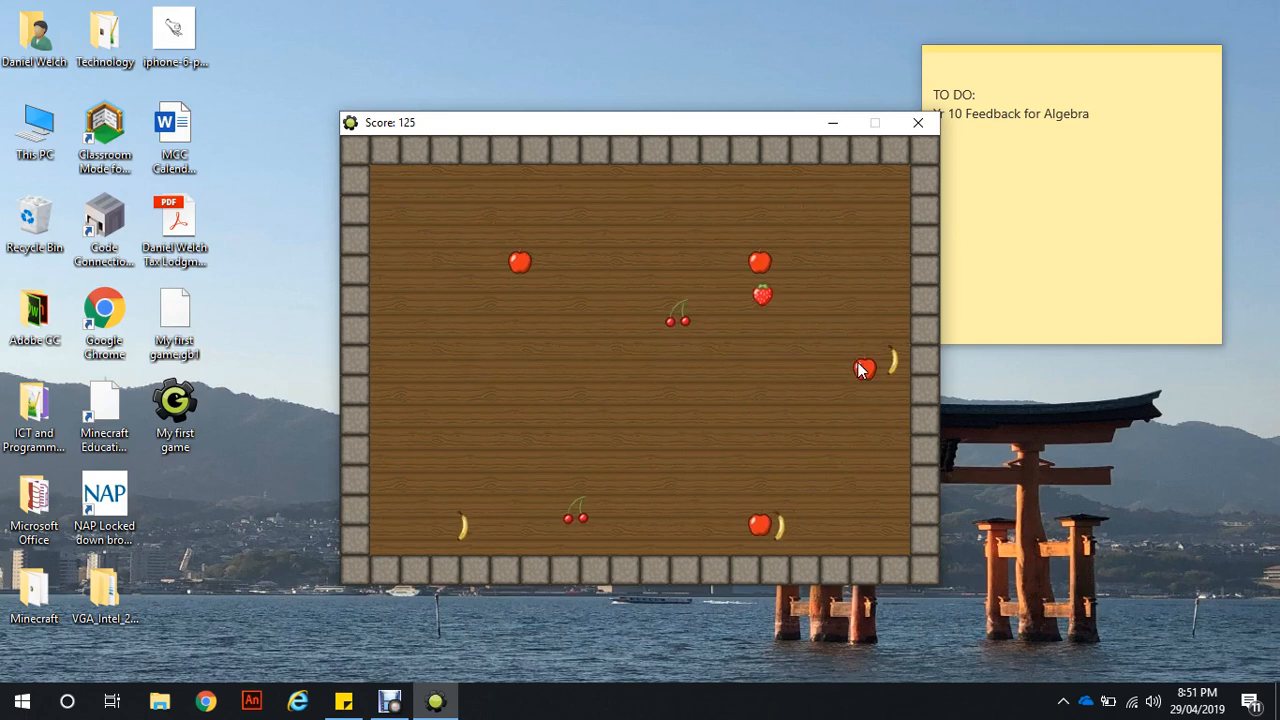
left_click(860, 366)
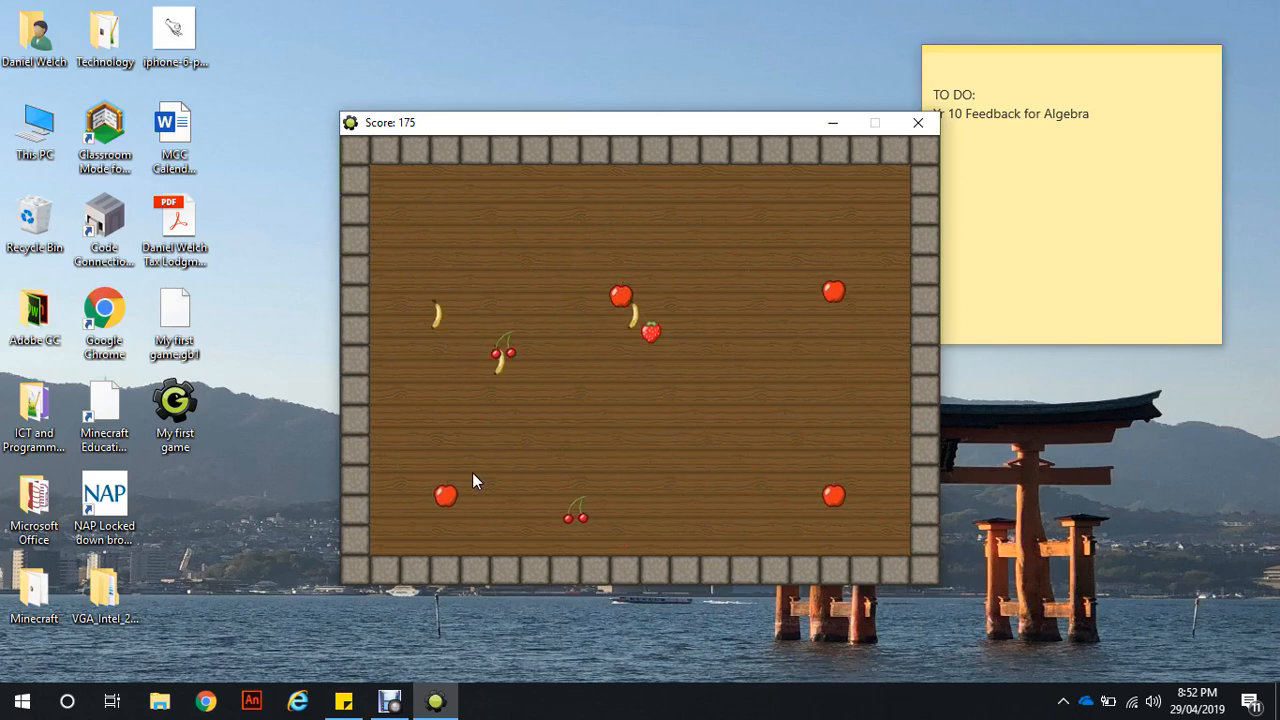
left_click(538, 502)
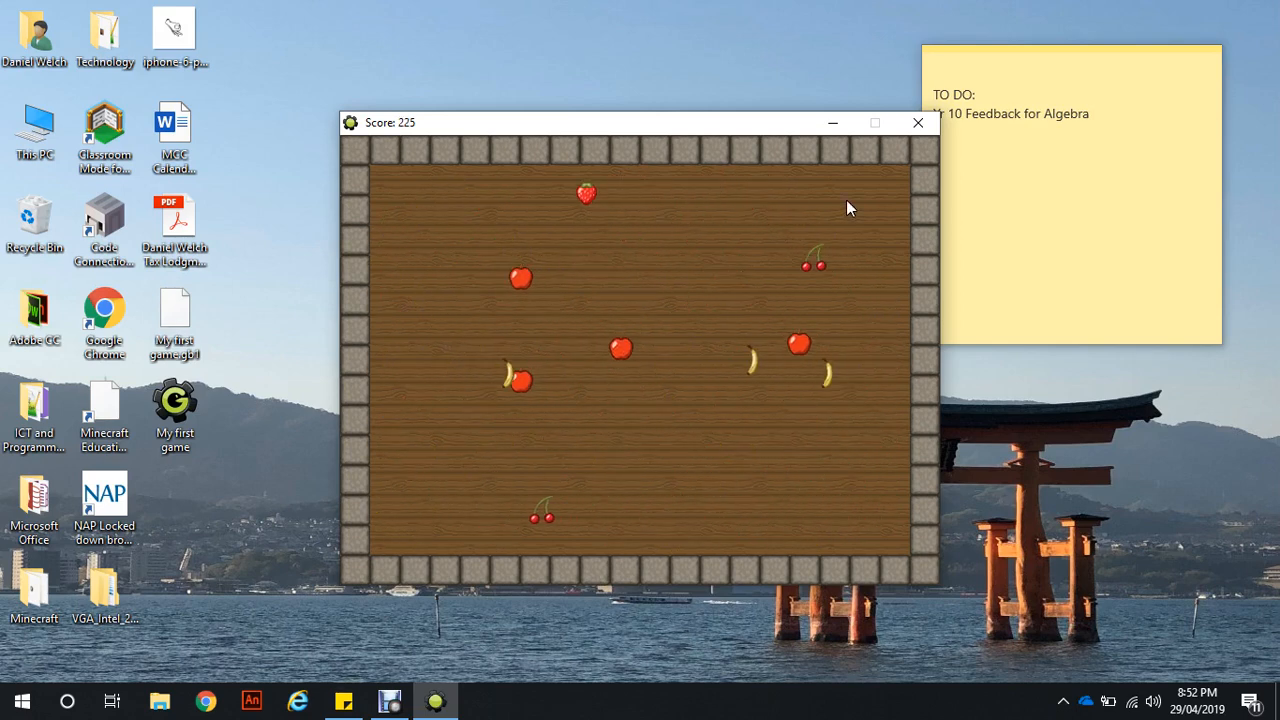
left_click(922, 123)
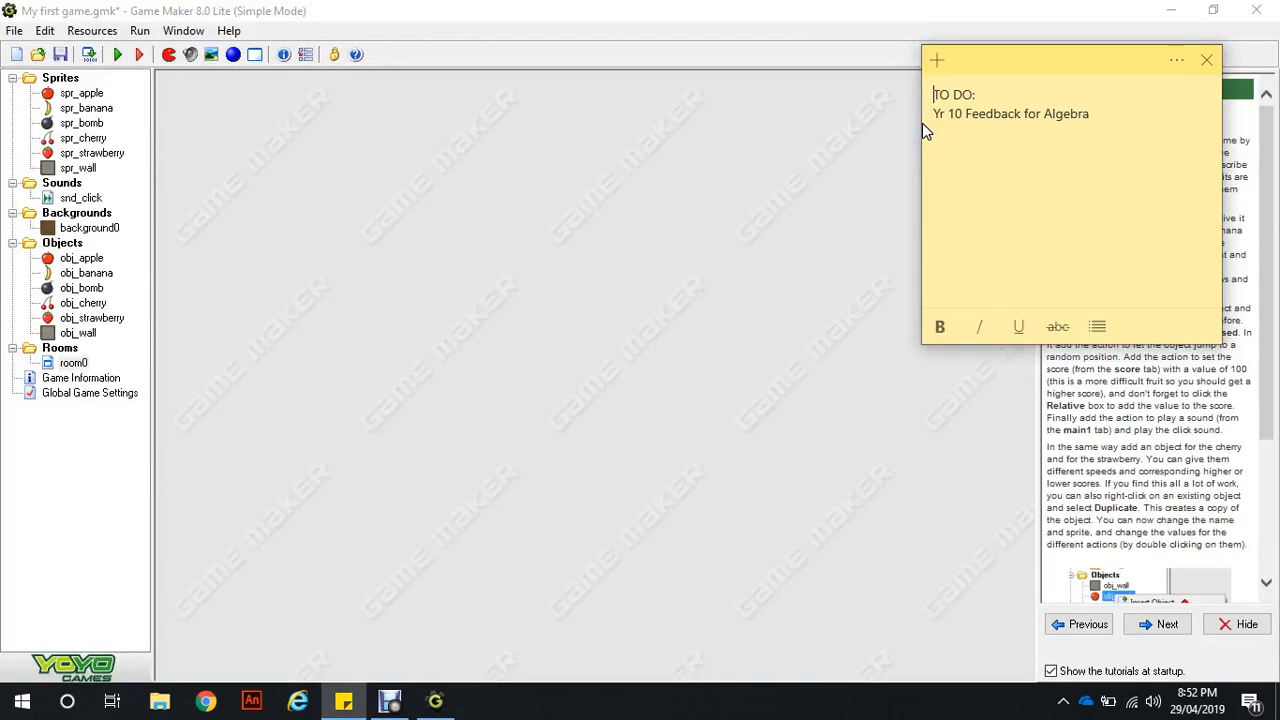
Step: Save the game and add a Create event to obj_bomb
left_click(60, 54)
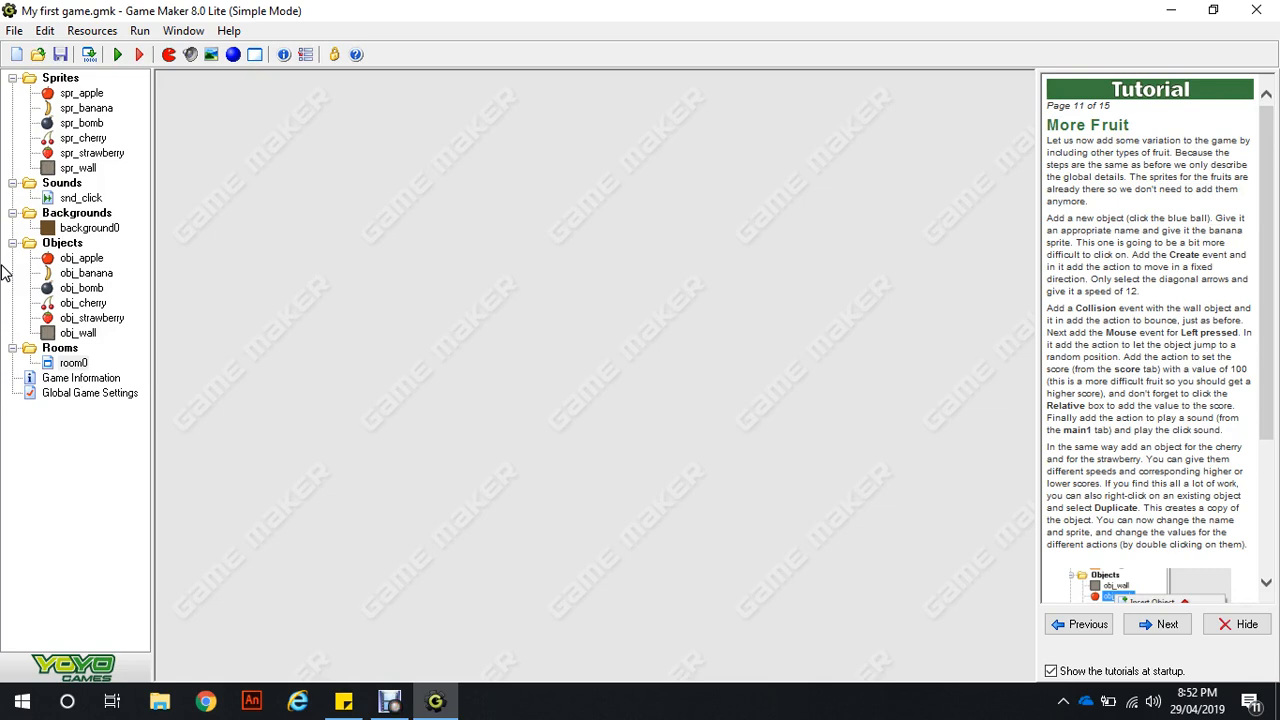
double_click(84, 289)
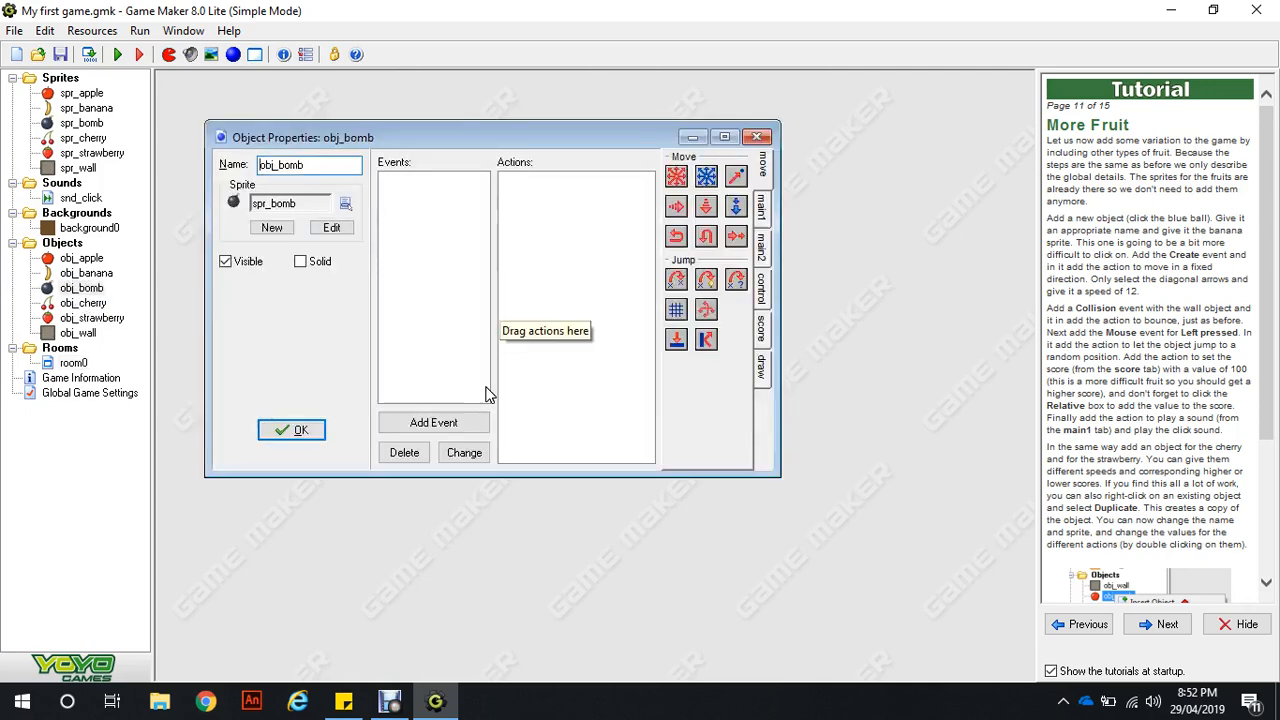
left_click(435, 423)
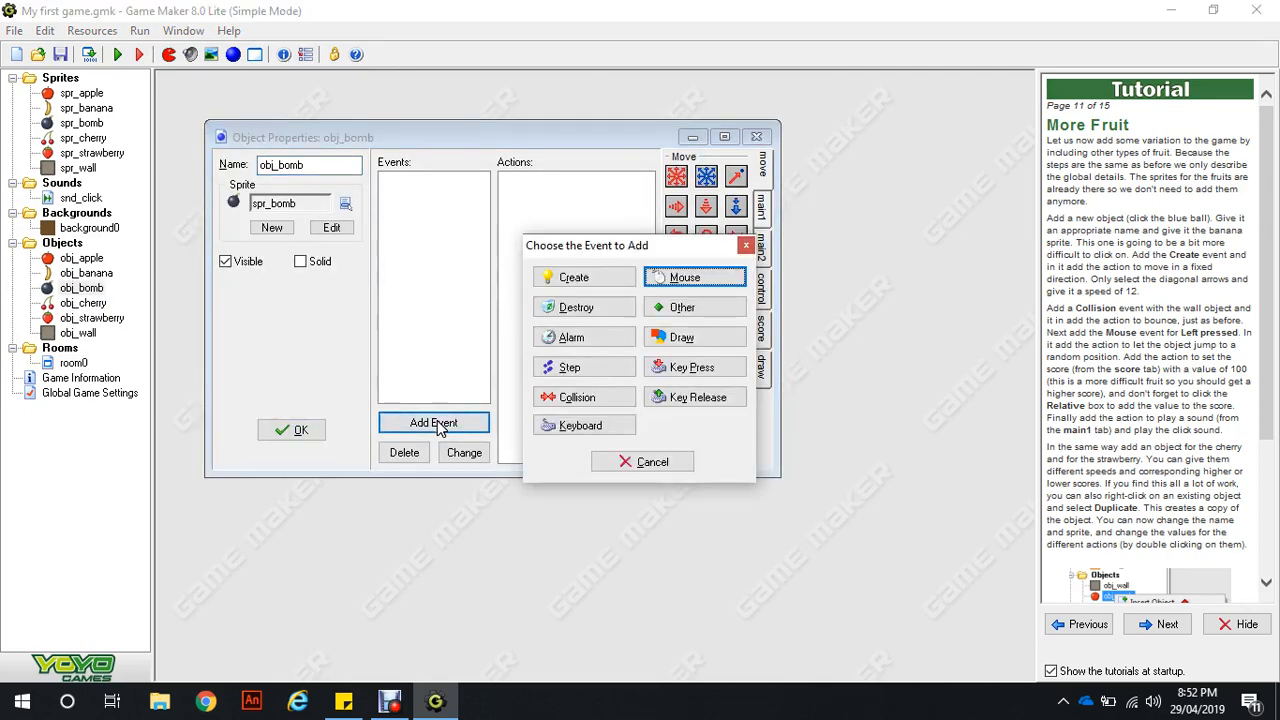
left_click(607, 287)
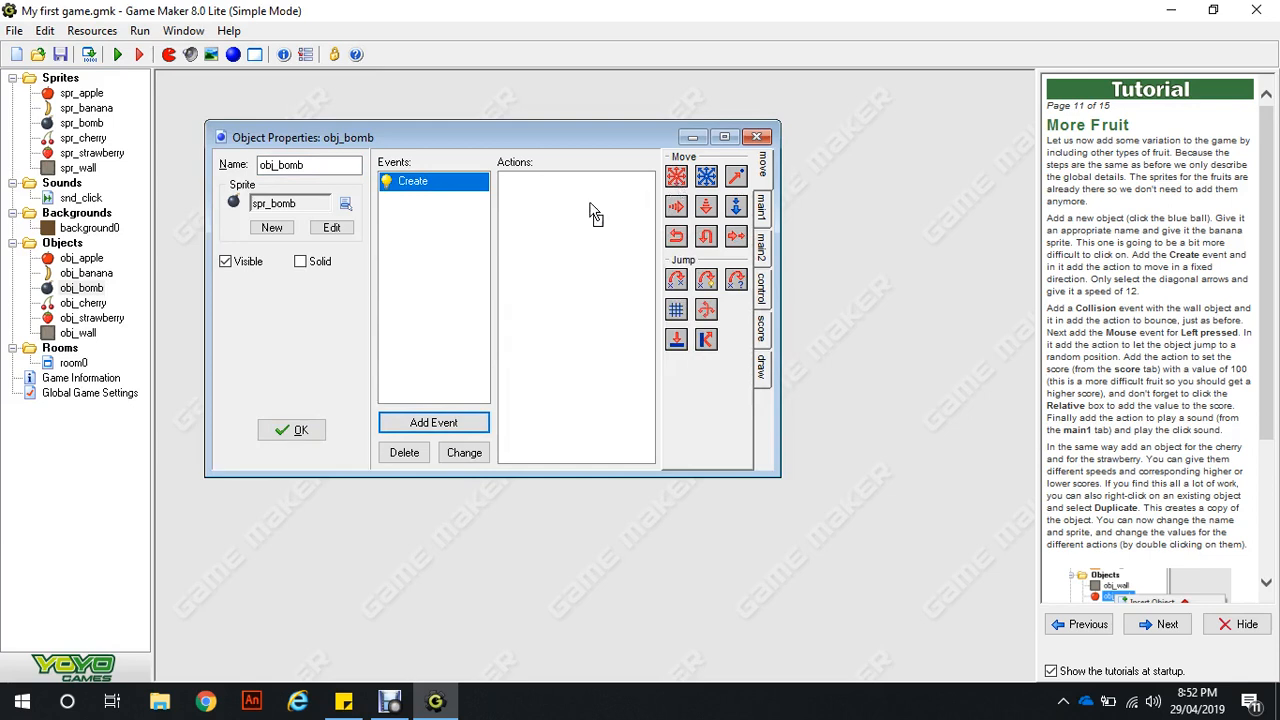
Step: Add a Move Fixed action with all eight directions and a speed of 6 to the bomb's Create event
left_click_drag(594, 215, 594, 215)
left_click(607, 337)
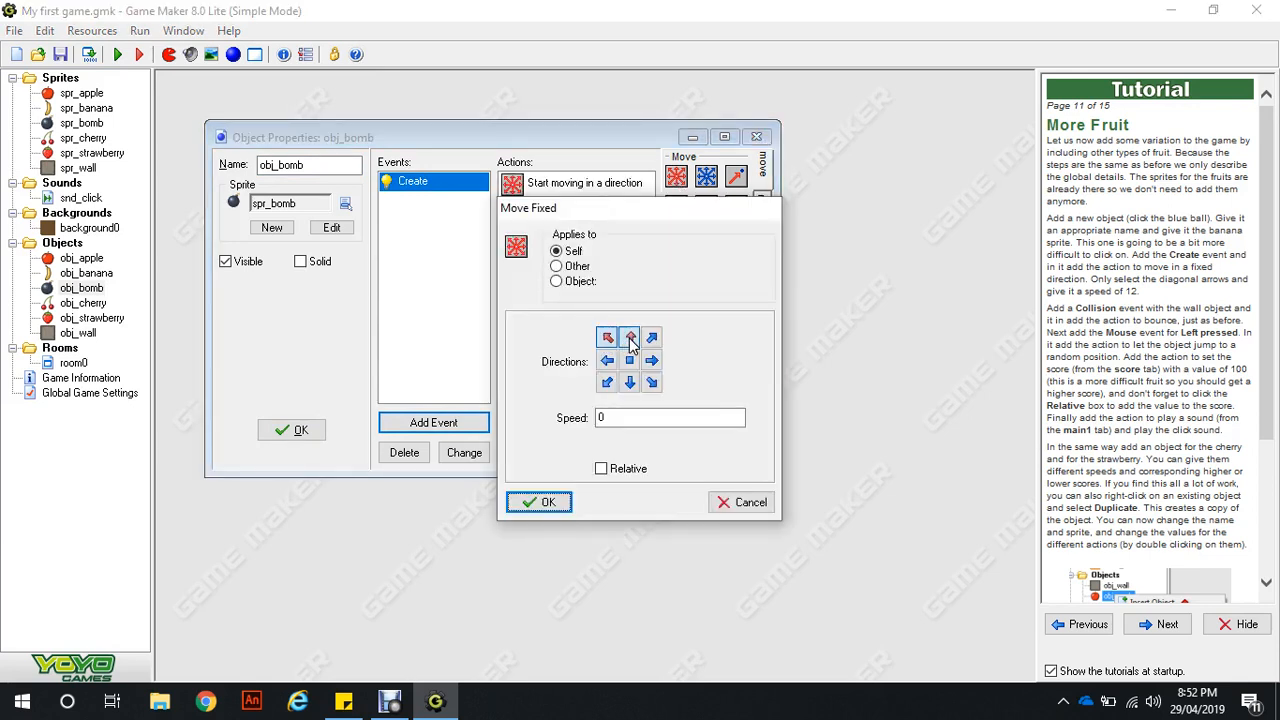
left_click(652, 337)
left_click(652, 360)
left_click(652, 382)
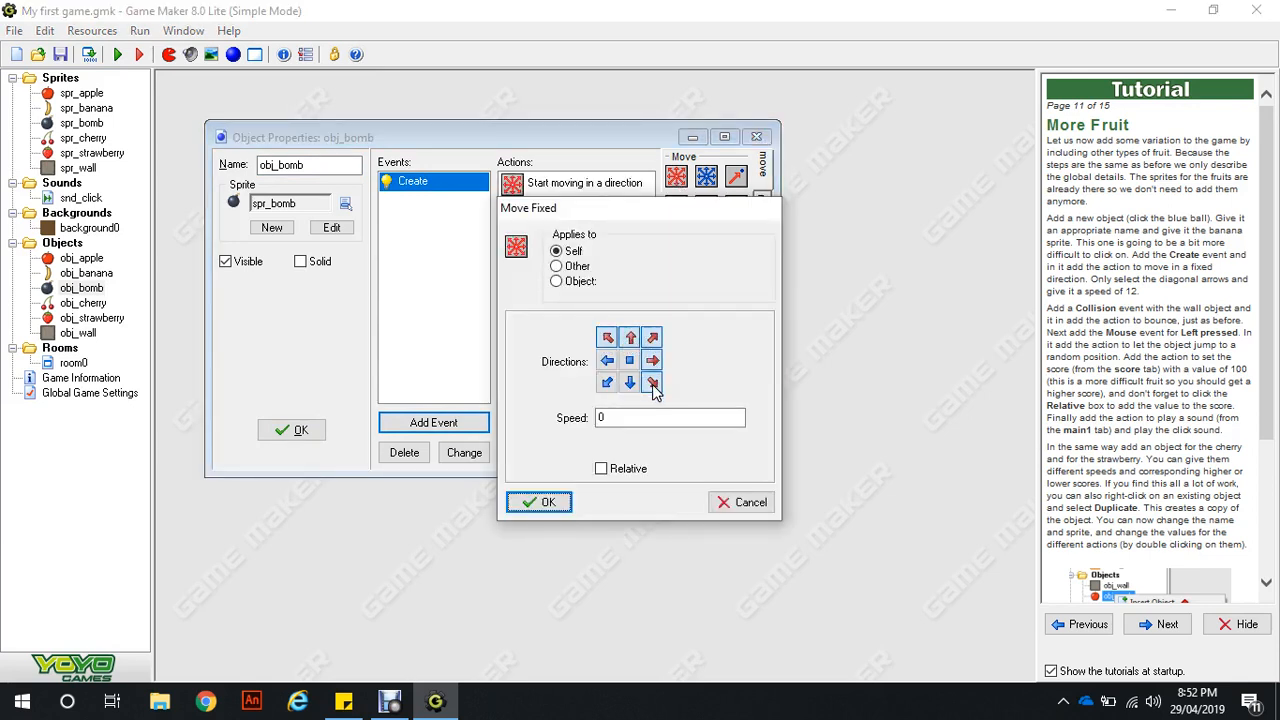
left_click(630, 382)
left_click(607, 382)
left_click(607, 360)
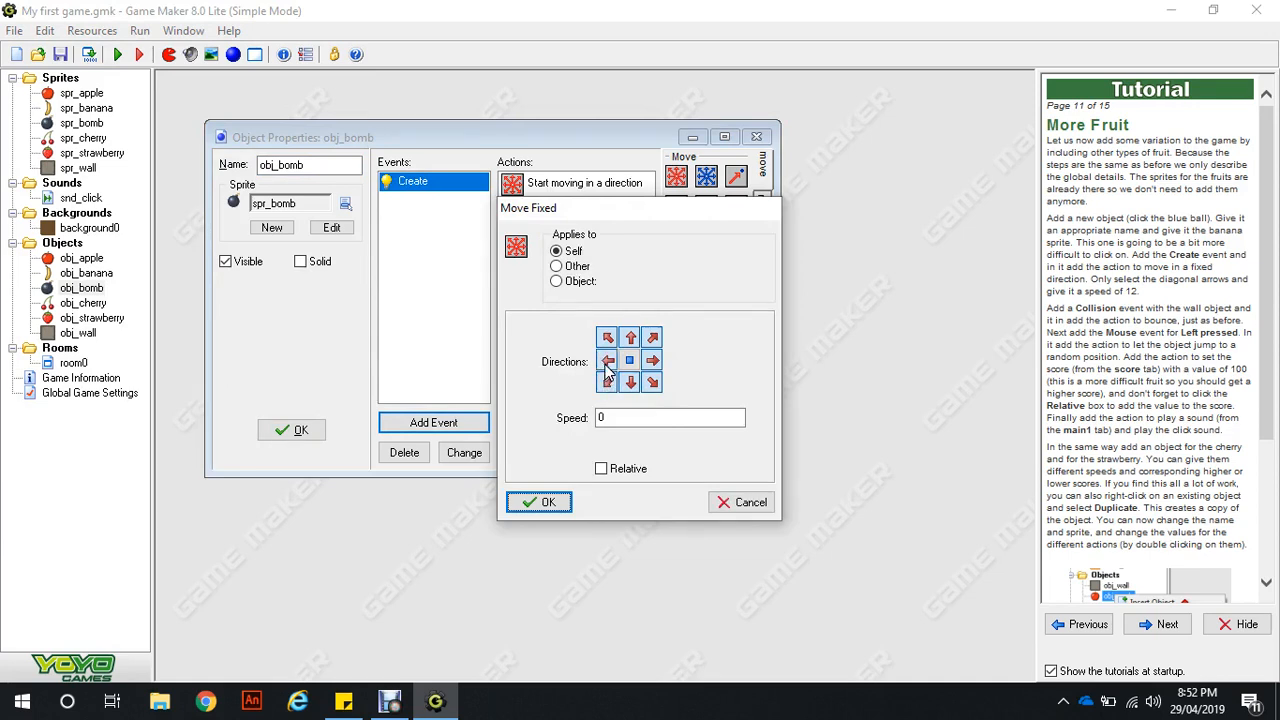
left_click(654, 420)
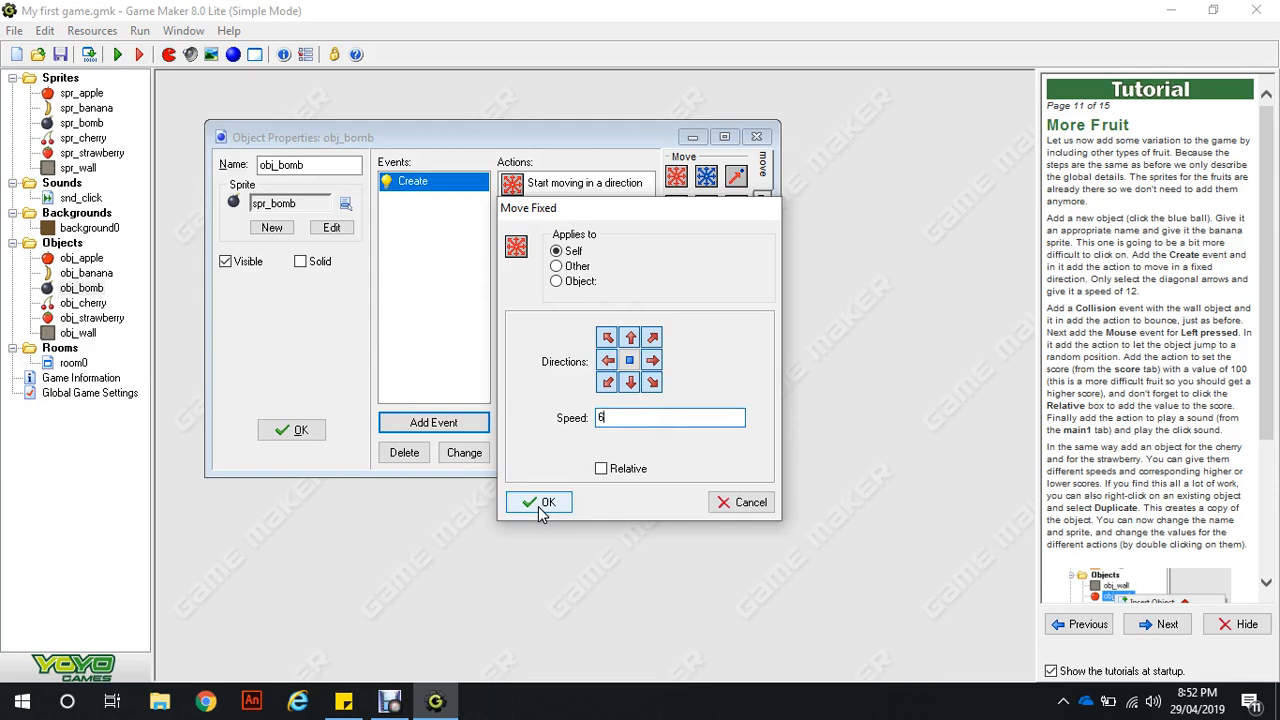
left_click(538, 503)
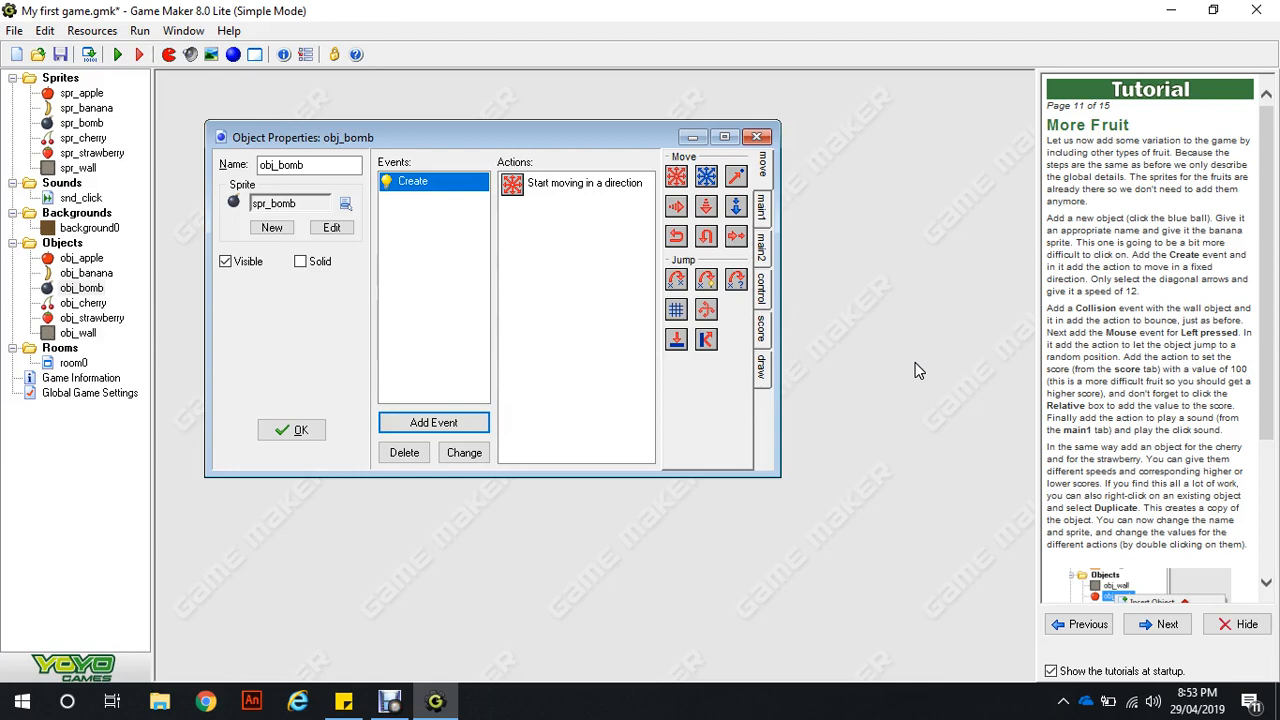
Step: Add a Set Alarm action to the bomb's Create event with 90 steps for Alarm 0
left_click(766, 220)
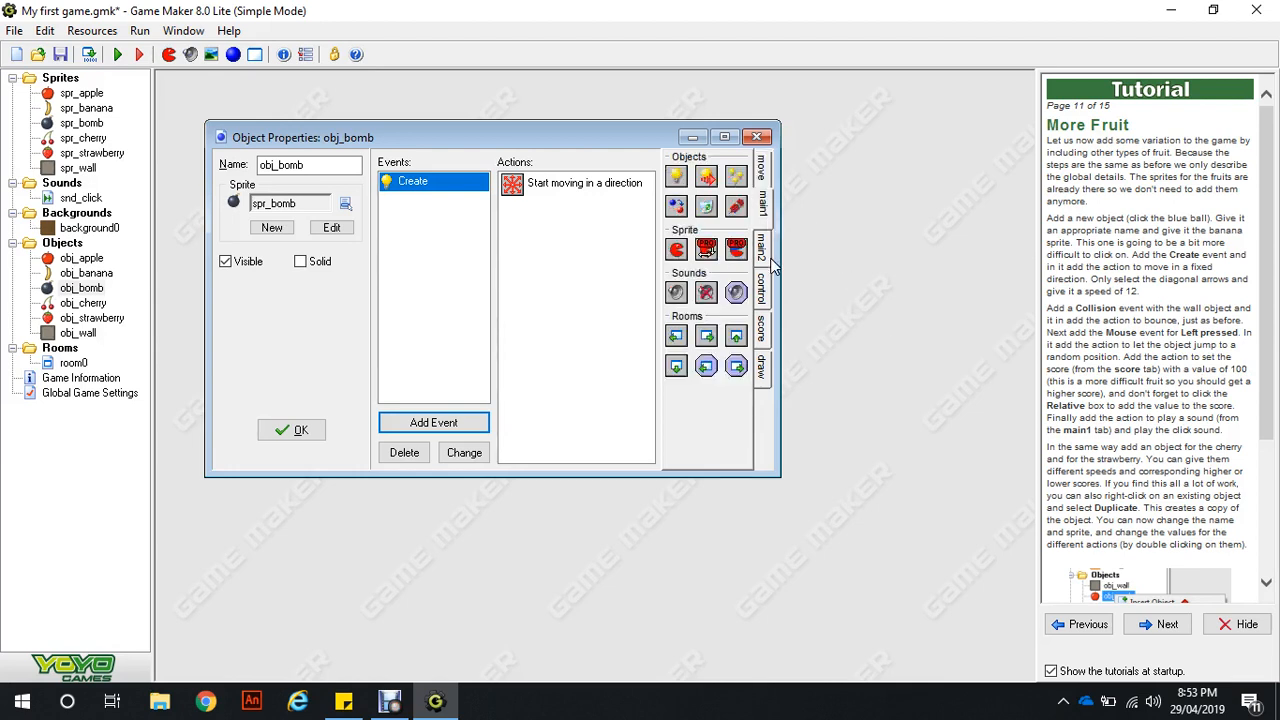
left_click(765, 260)
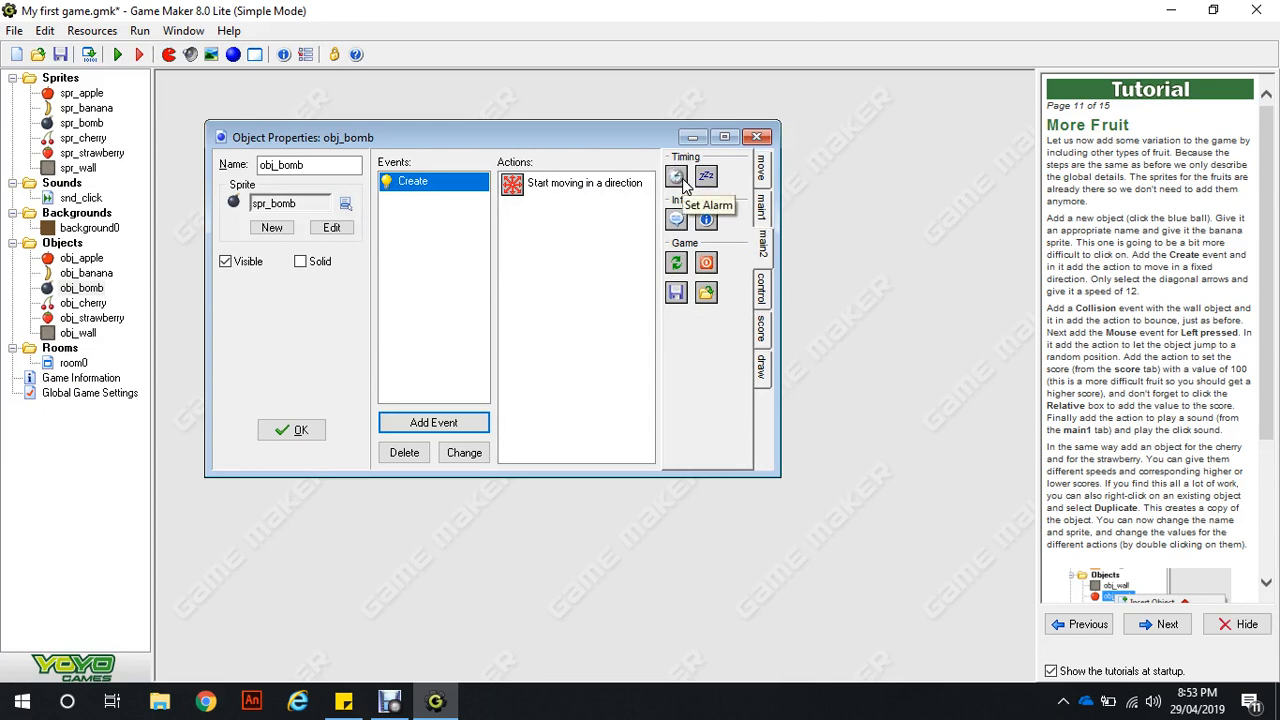
left_click_drag(684, 184, 594, 257)
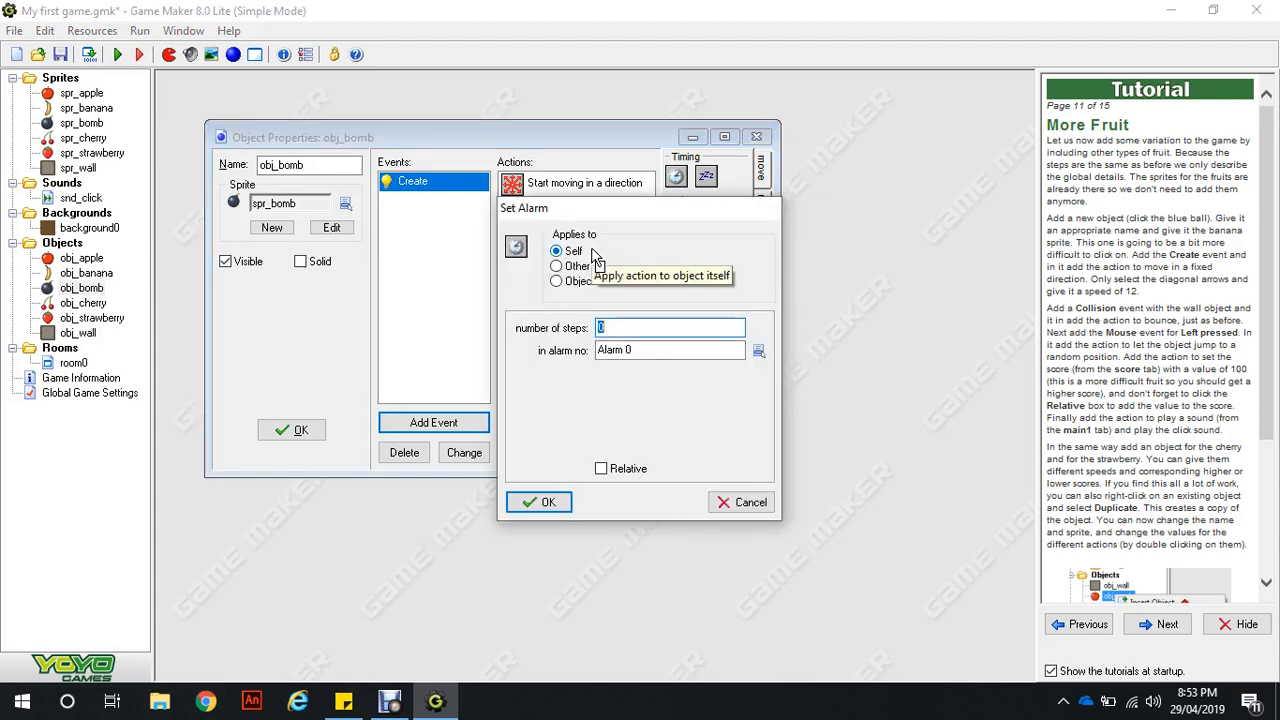
type("9")
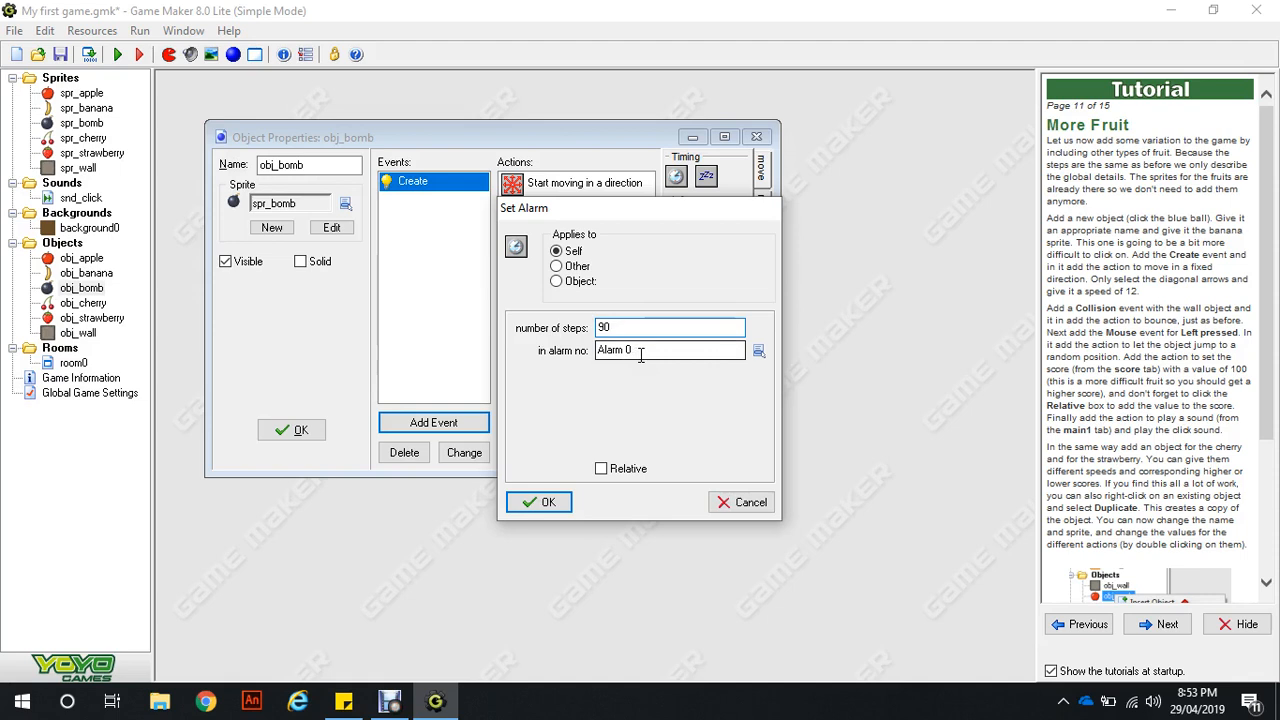
left_click(540, 503)
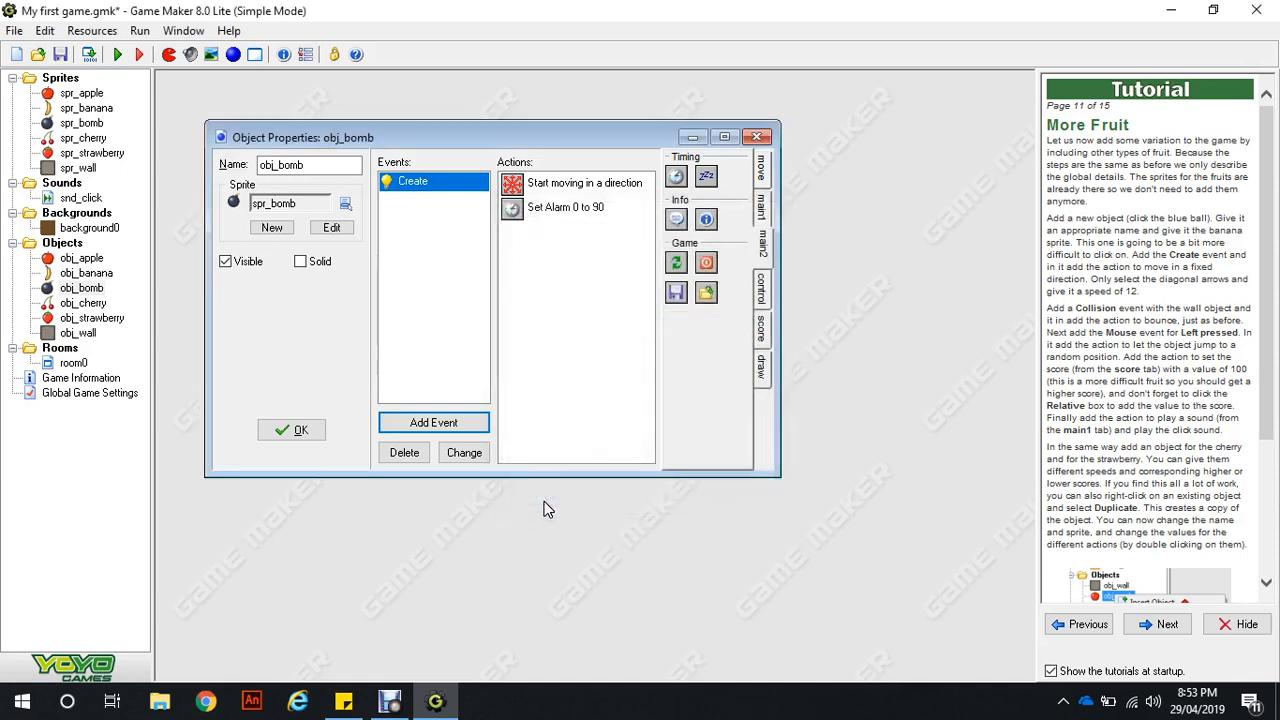
Step: Add a collision event with obj_wall to the bomb, with a Bounce action set to not precisely against solid objects
left_click(479, 430)
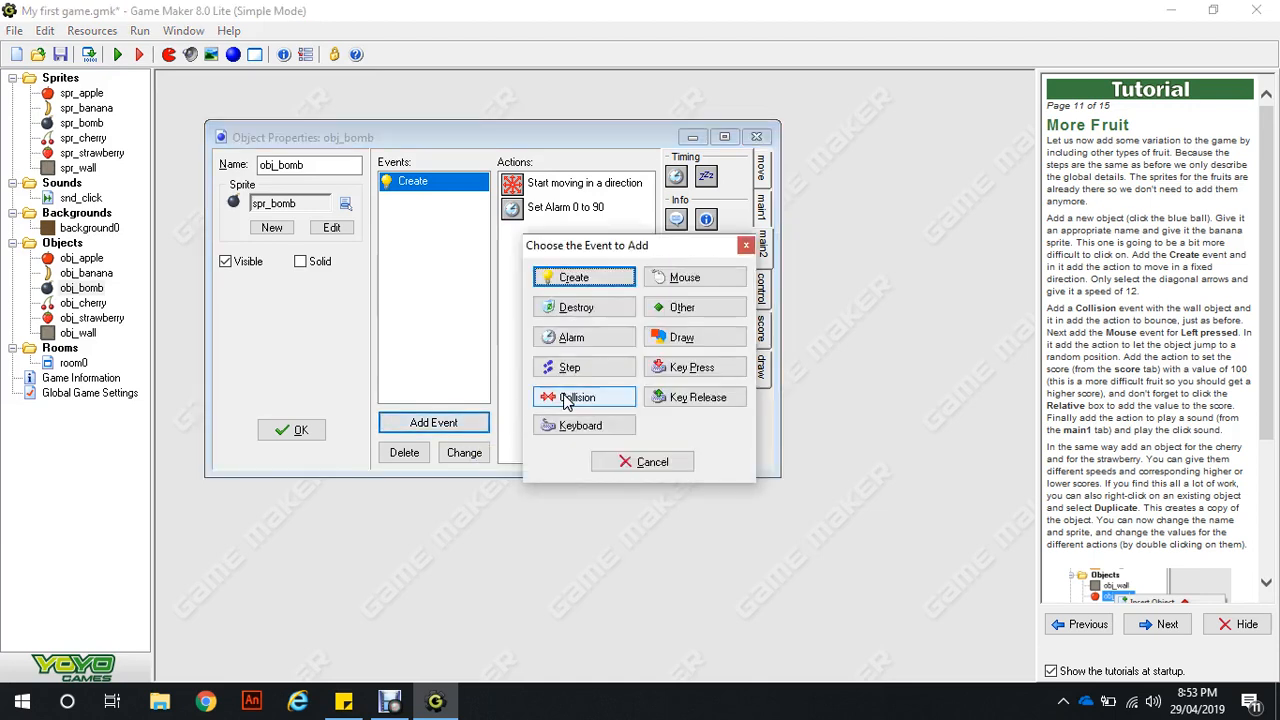
left_click(565, 399)
left_click(594, 494)
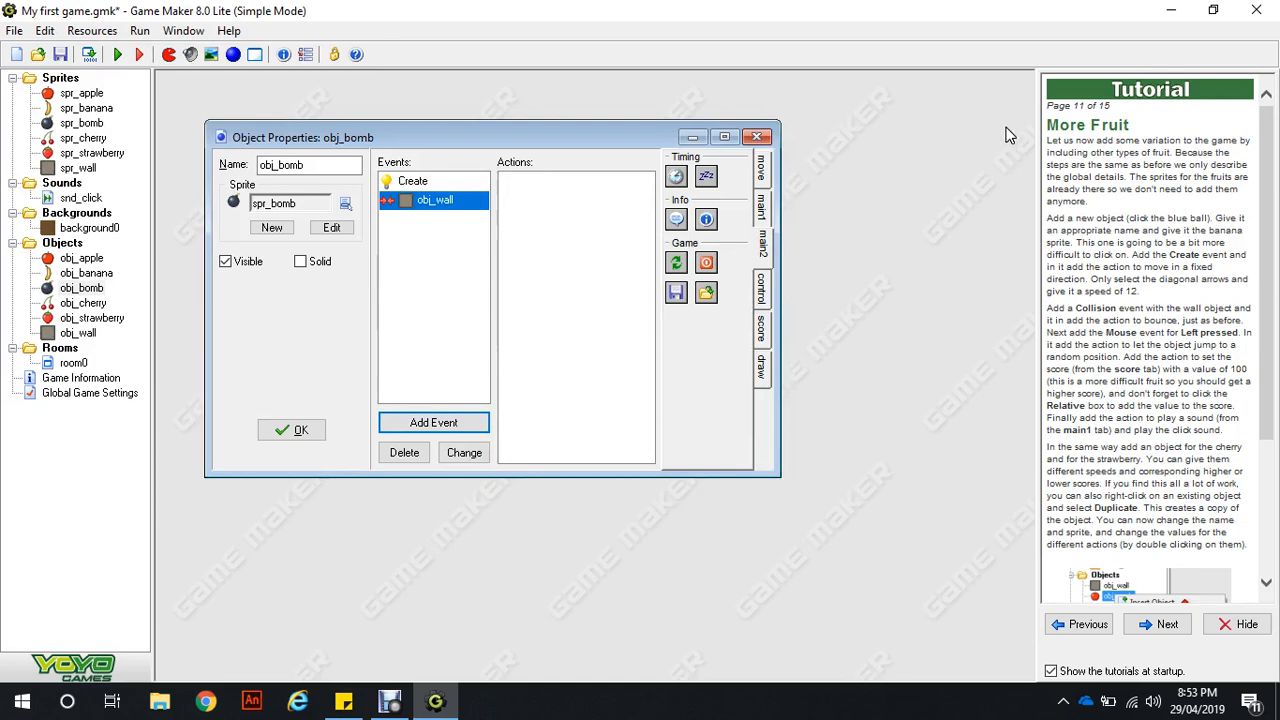
left_click(763, 168)
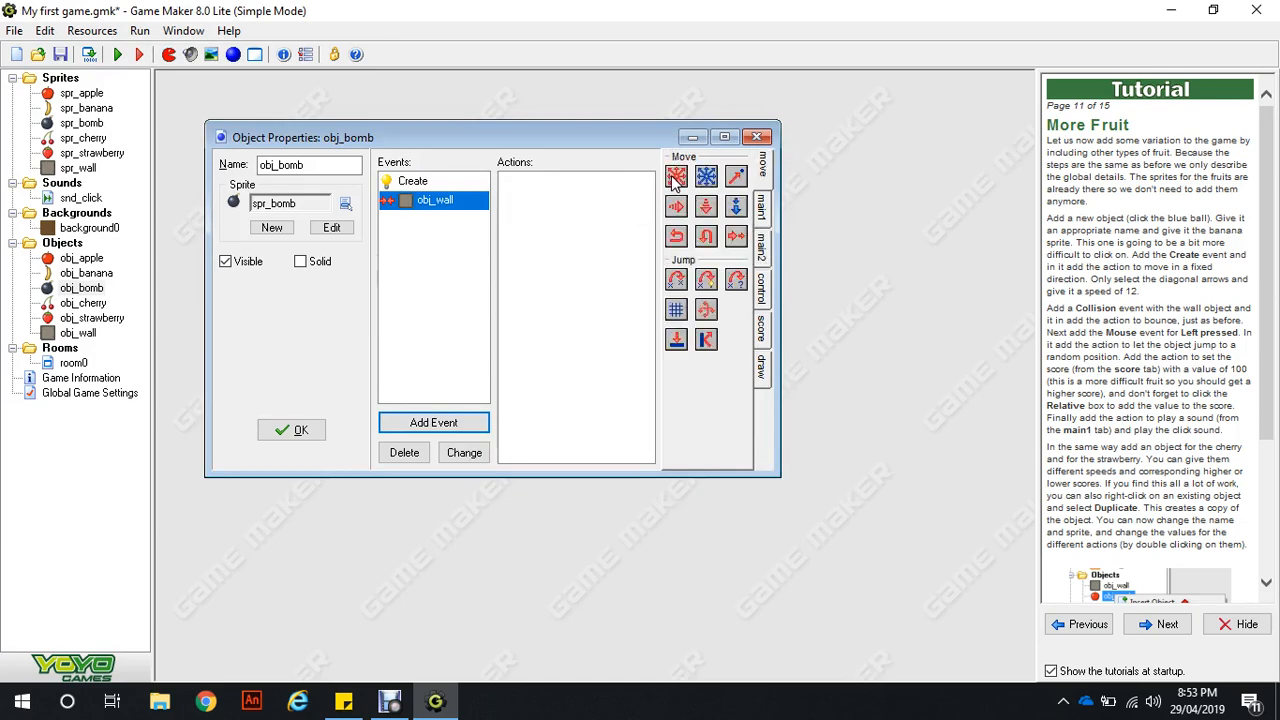
left_click_drag(706, 340, 503, 248)
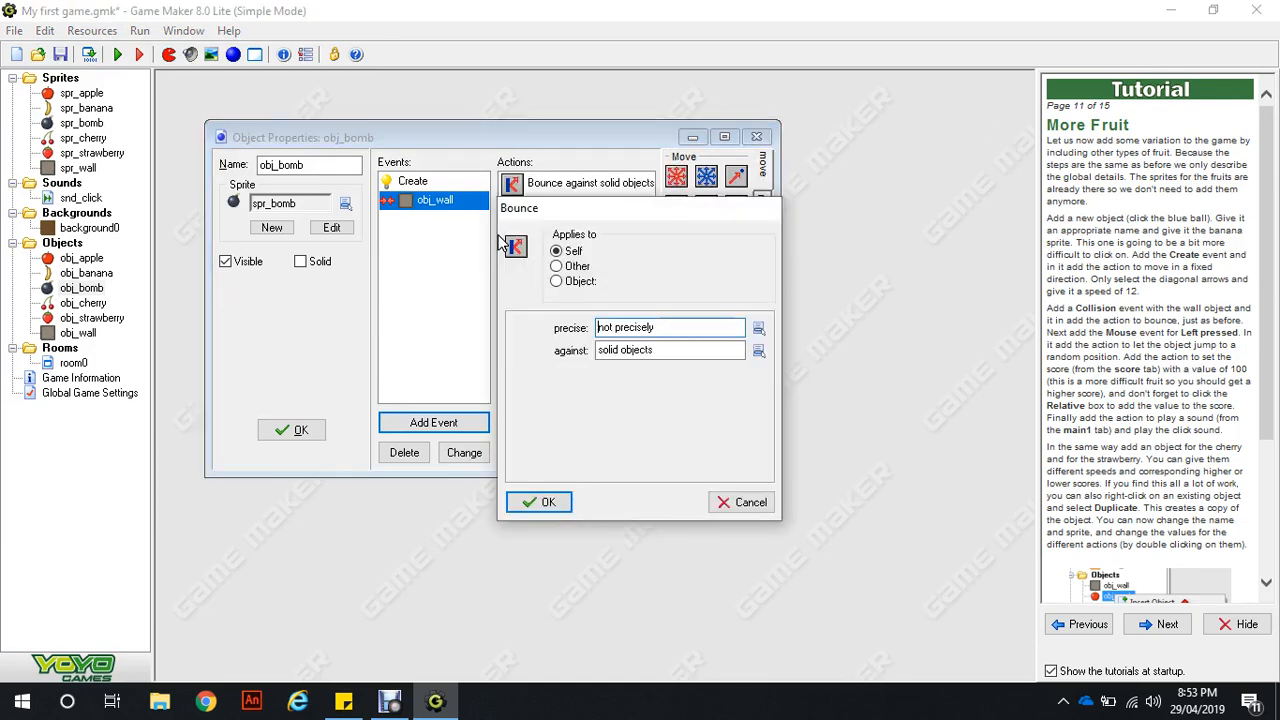
key("Return")
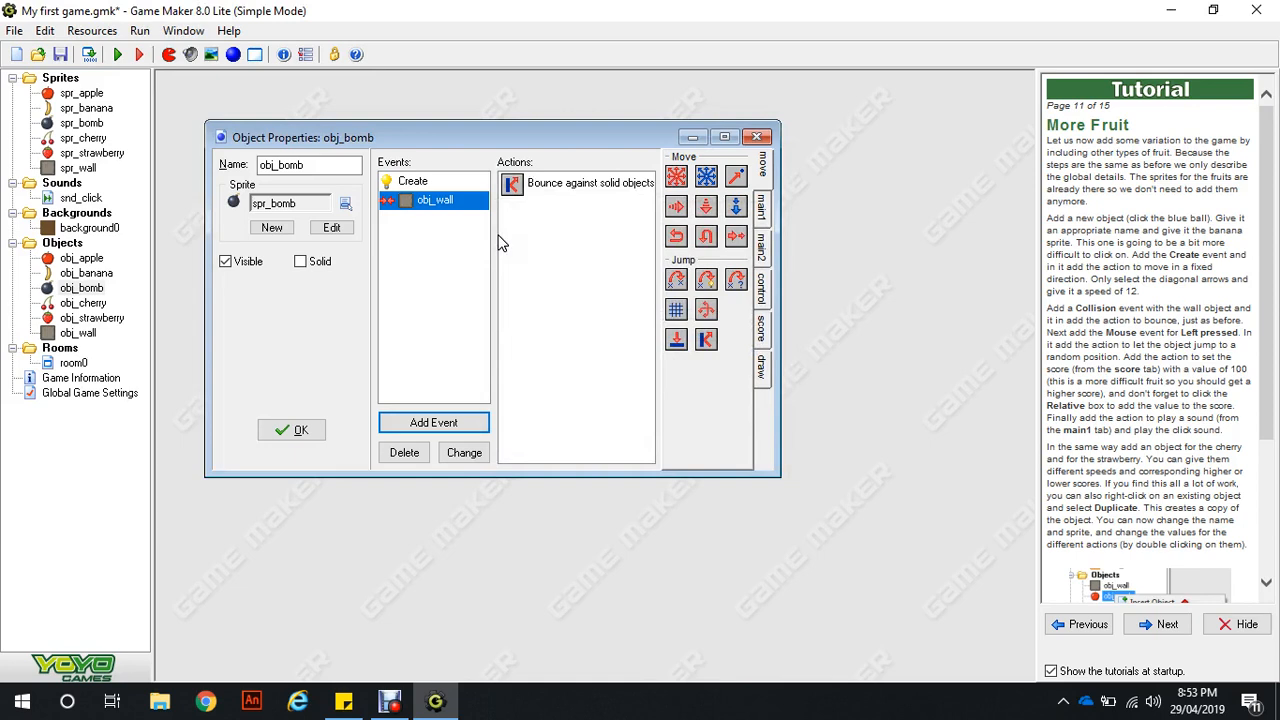
Step: Add an Alarm 0 event to the bomb with a Create Instance action for obj_bomb at x 0, y 0
left_click(433, 423)
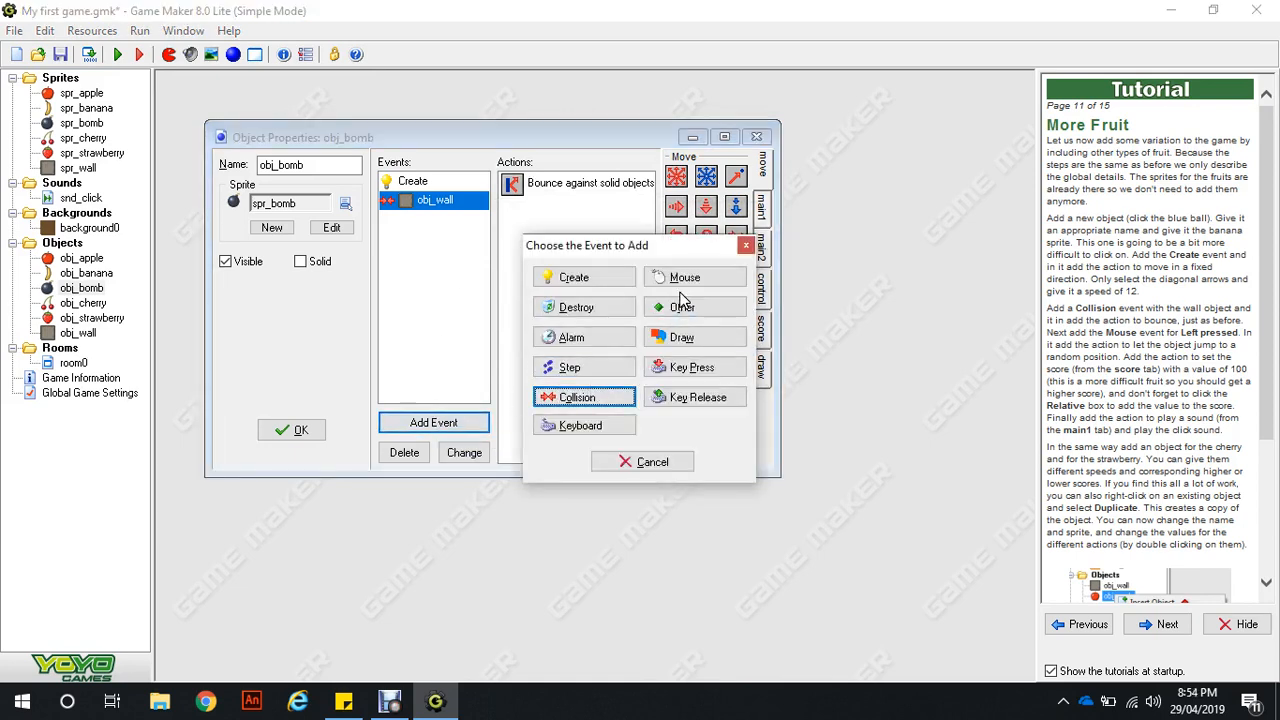
left_click(594, 342)
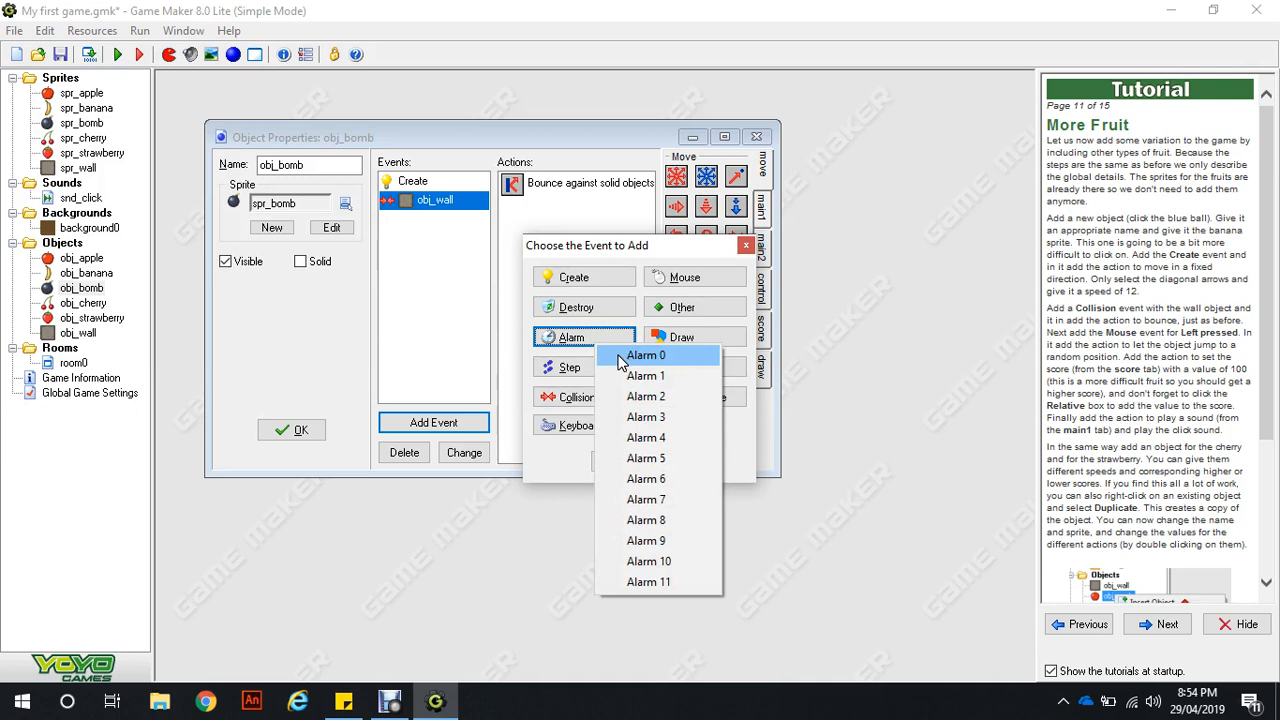
left_click(622, 358)
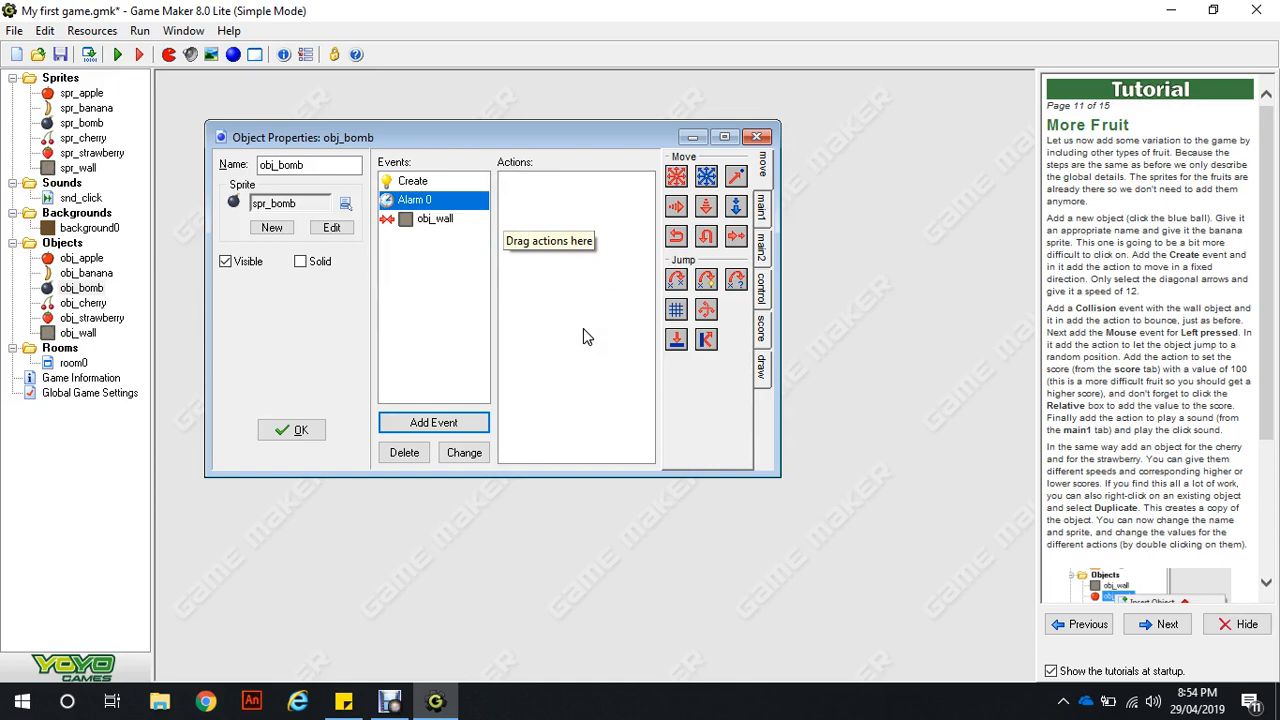
left_click(764, 214)
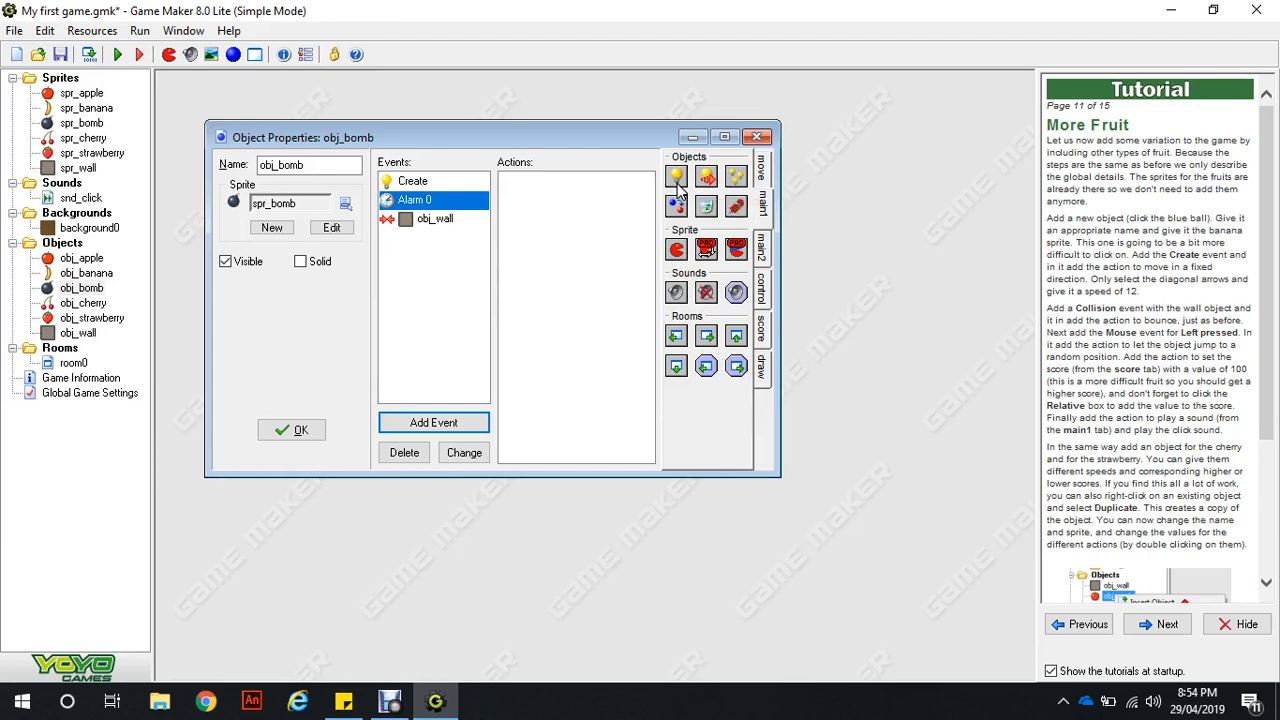
left_click_drag(676, 184, 594, 253)
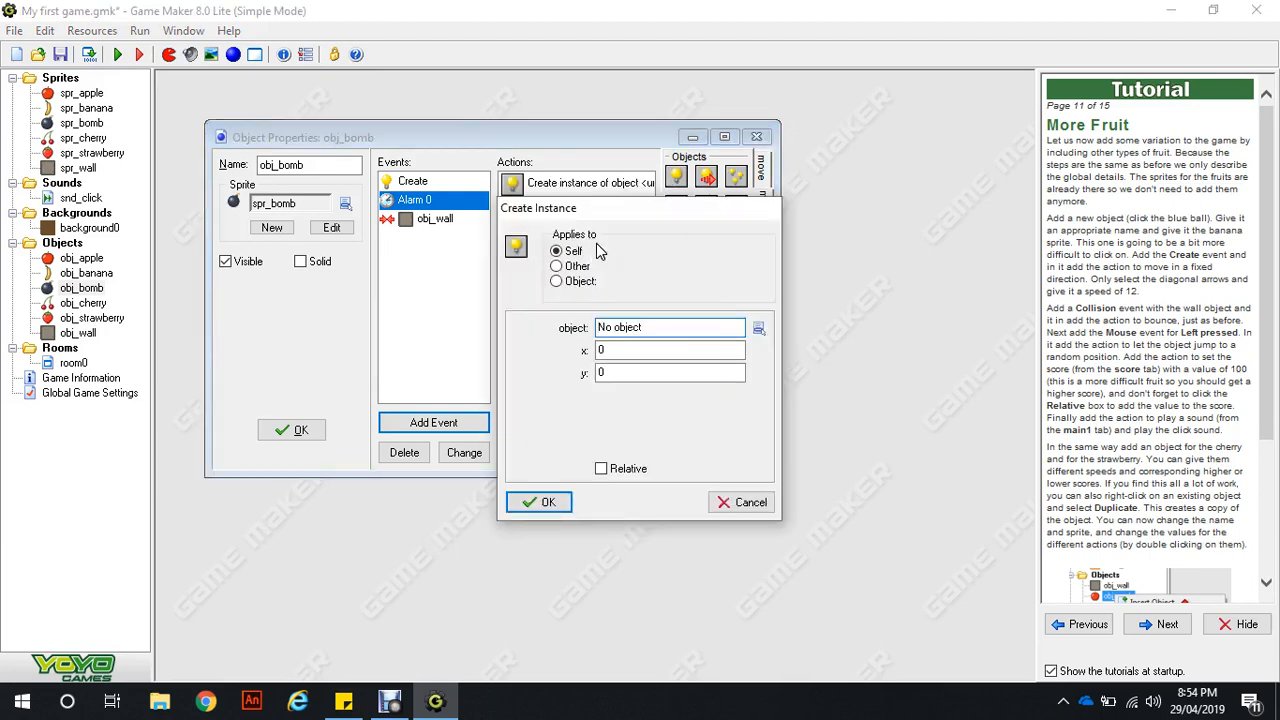
left_click(759, 329)
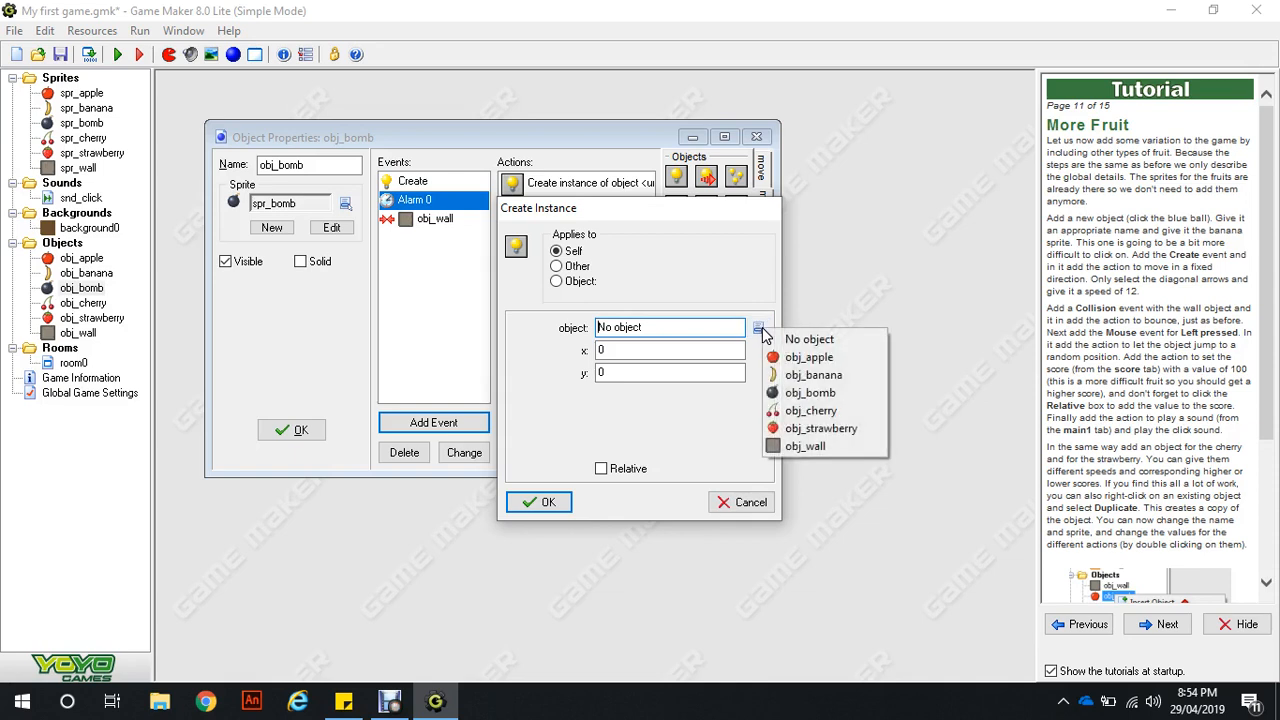
left_click(810, 397)
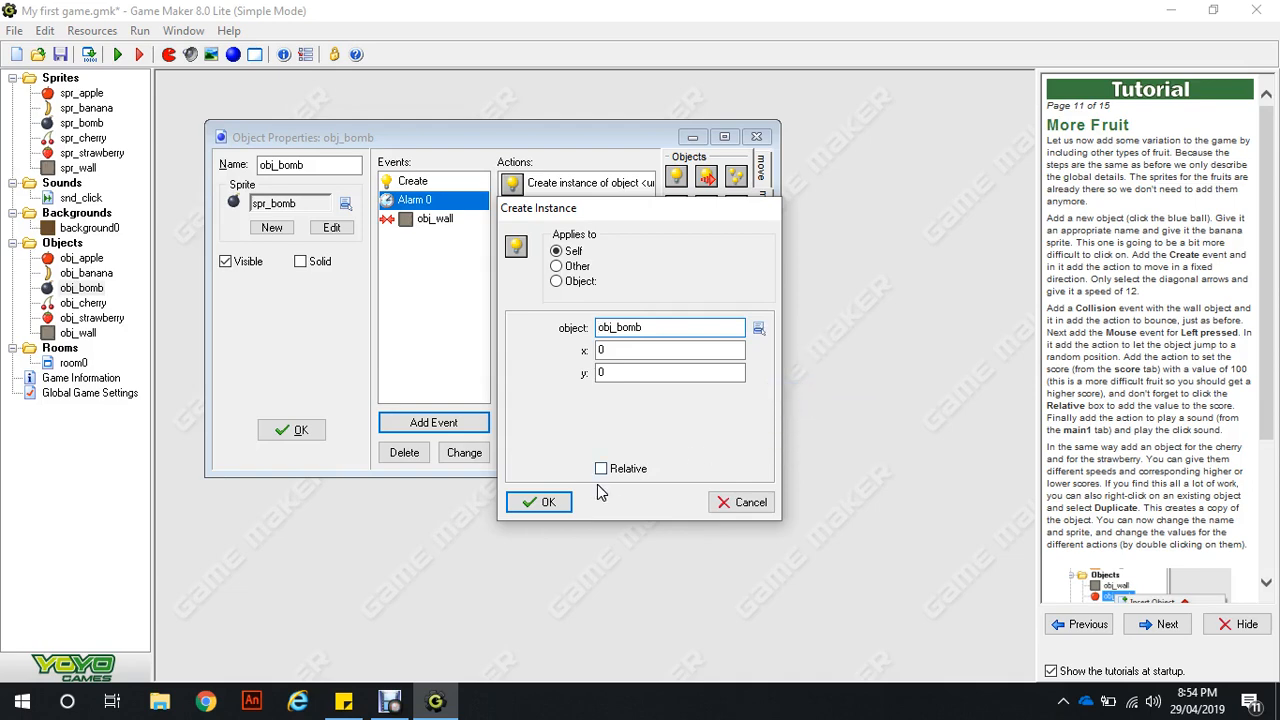
left_click(543, 503)
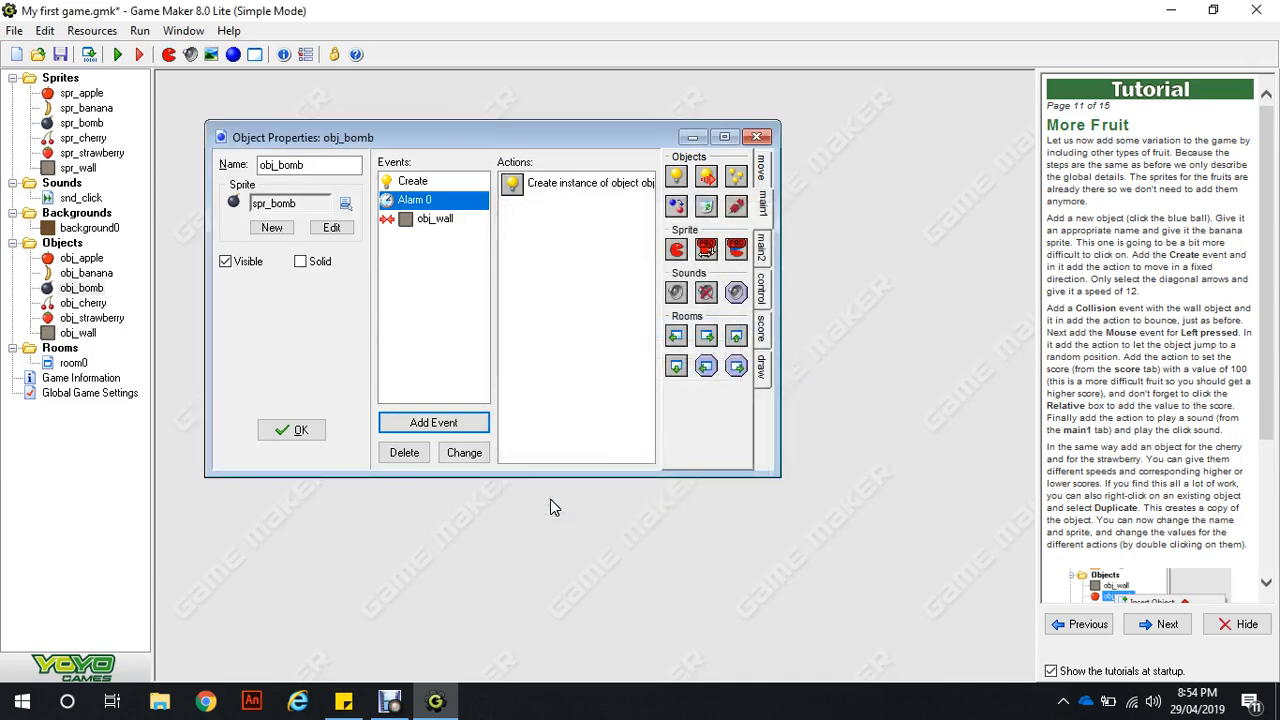
Step: Add a Jump to Random action with both snaps at 0 to the Alarm 0 event, and accept the bomb object
left_click(764, 168)
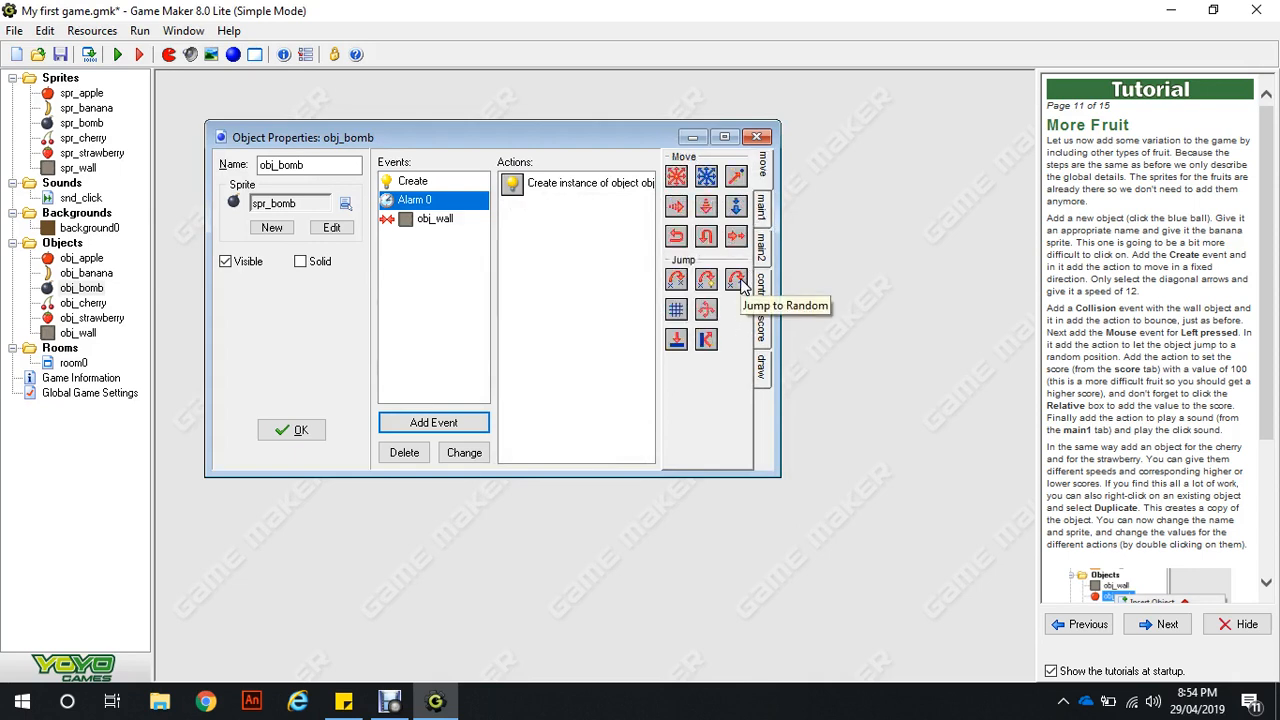
left_click_drag(741, 285, 598, 270)
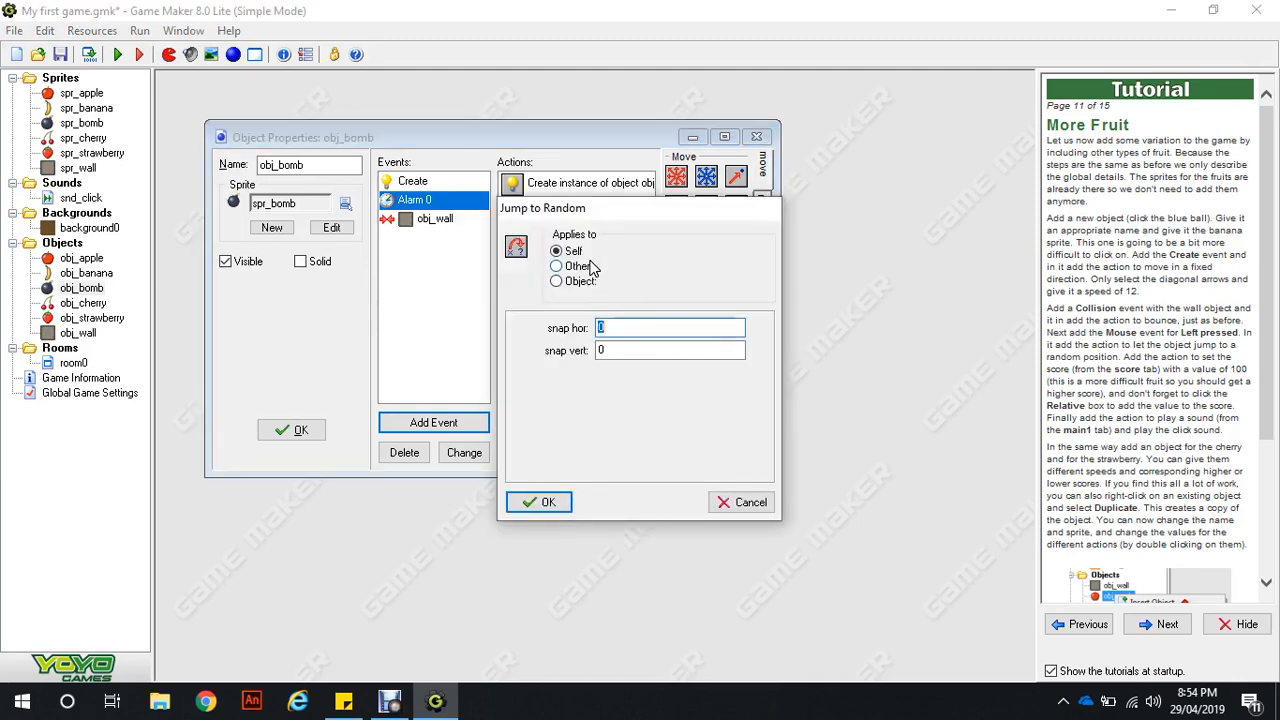
key("Return")
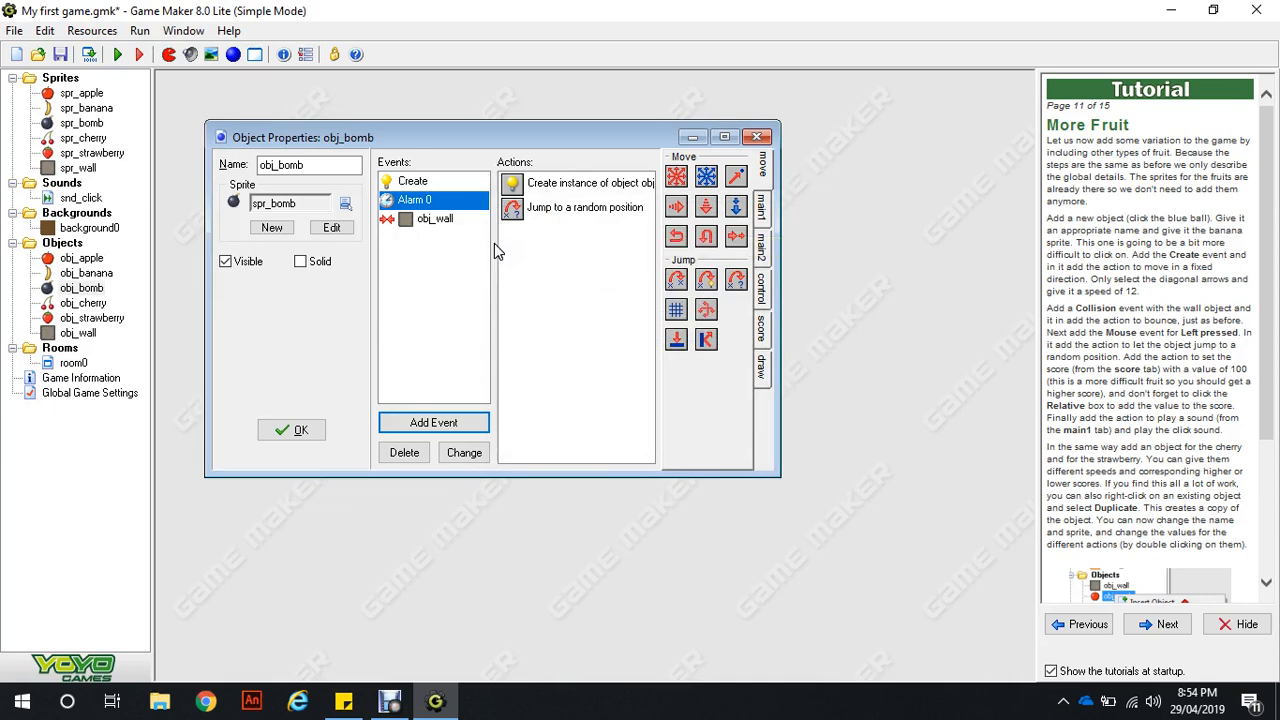
left_click(425, 188)
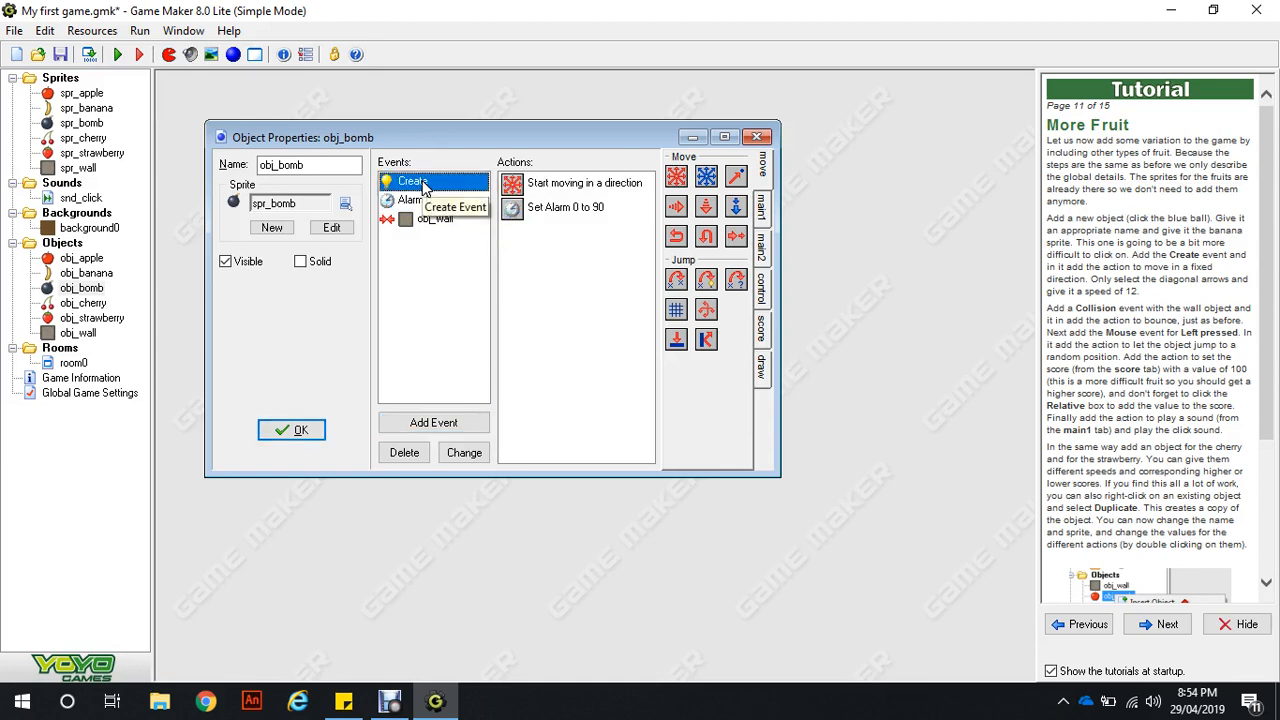
left_click(528, 214)
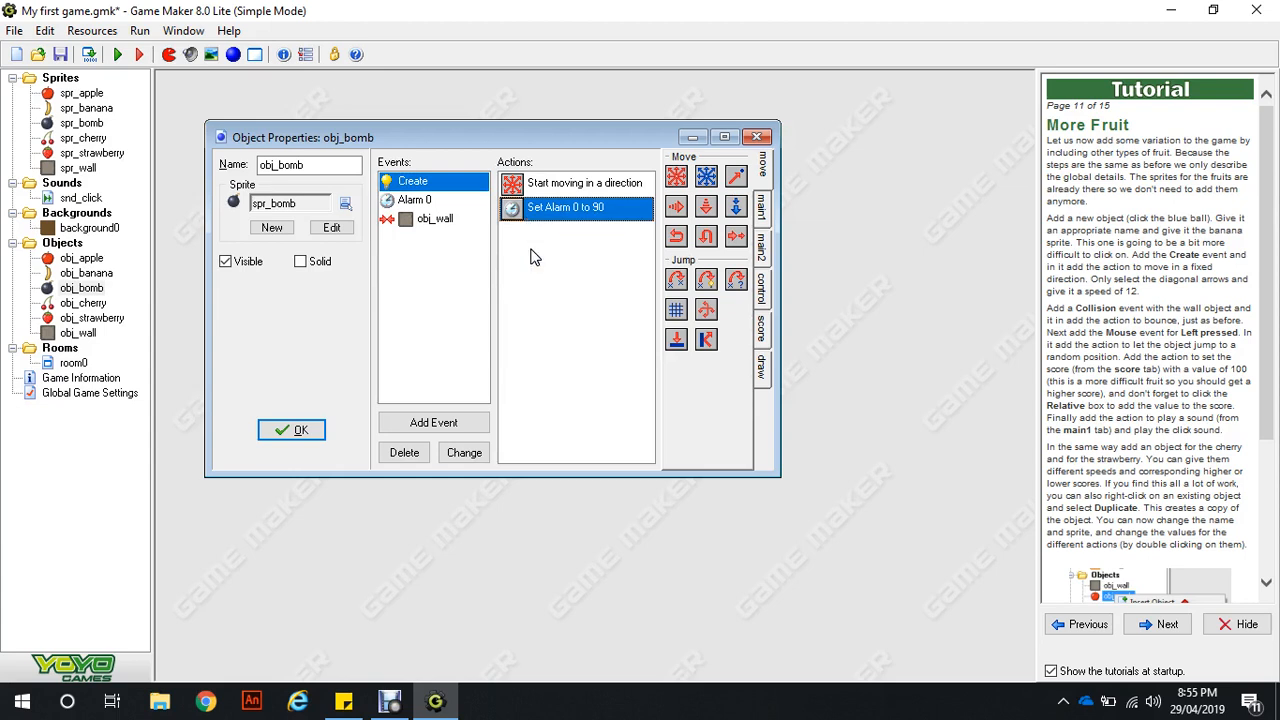
left_click(301, 430)
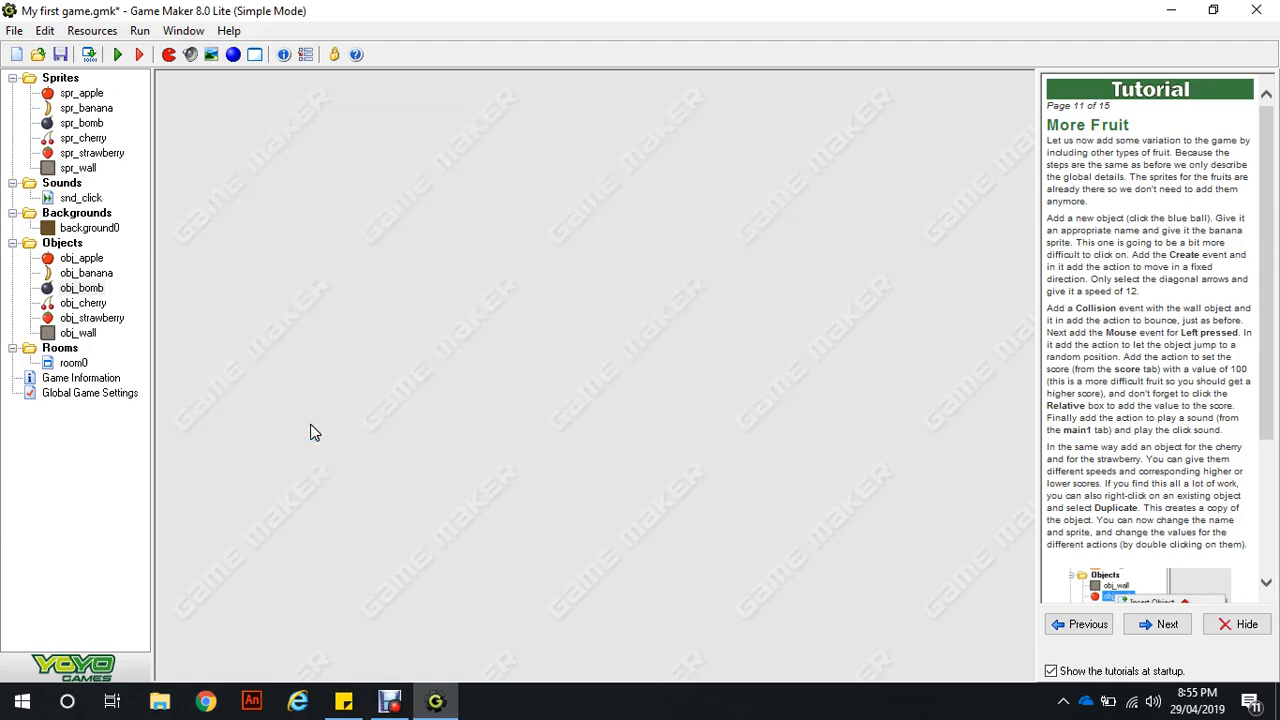
Step: Place one obj_bomb instance in room0, slightly above and between the two lower bananas, and accept the room changes
double_click(73, 362)
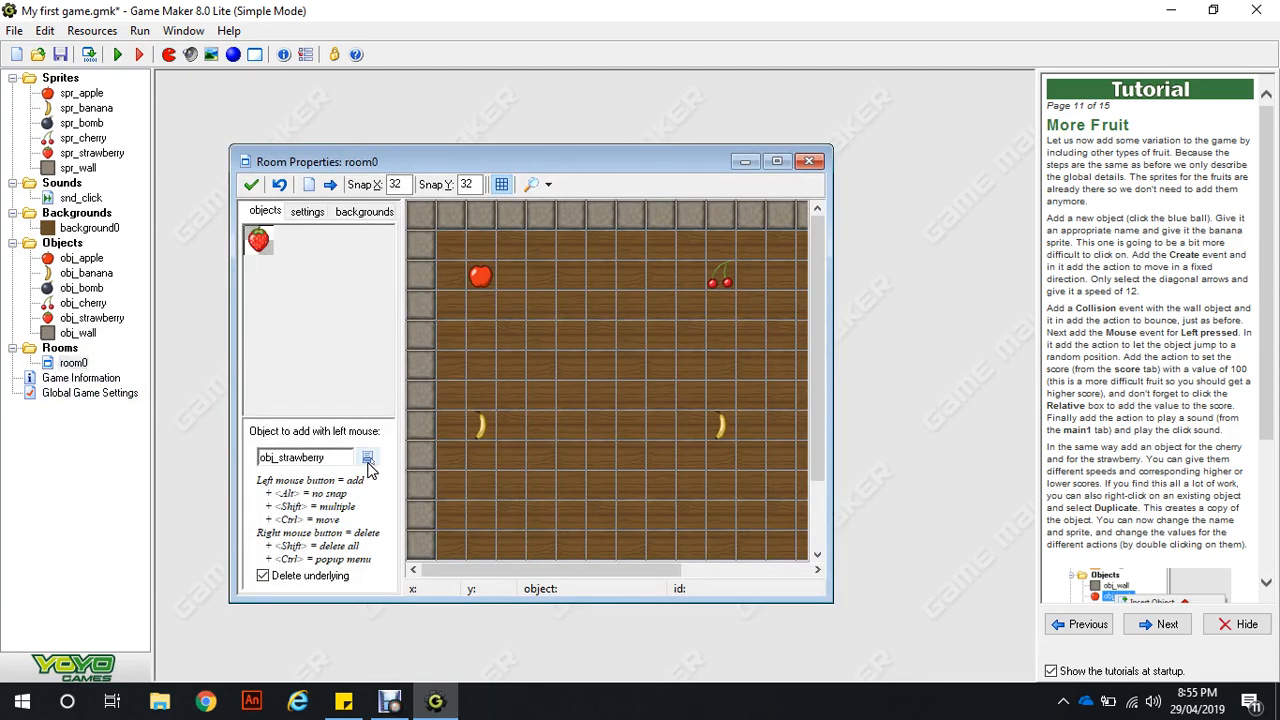
left_click(368, 457)
left_click(418, 510)
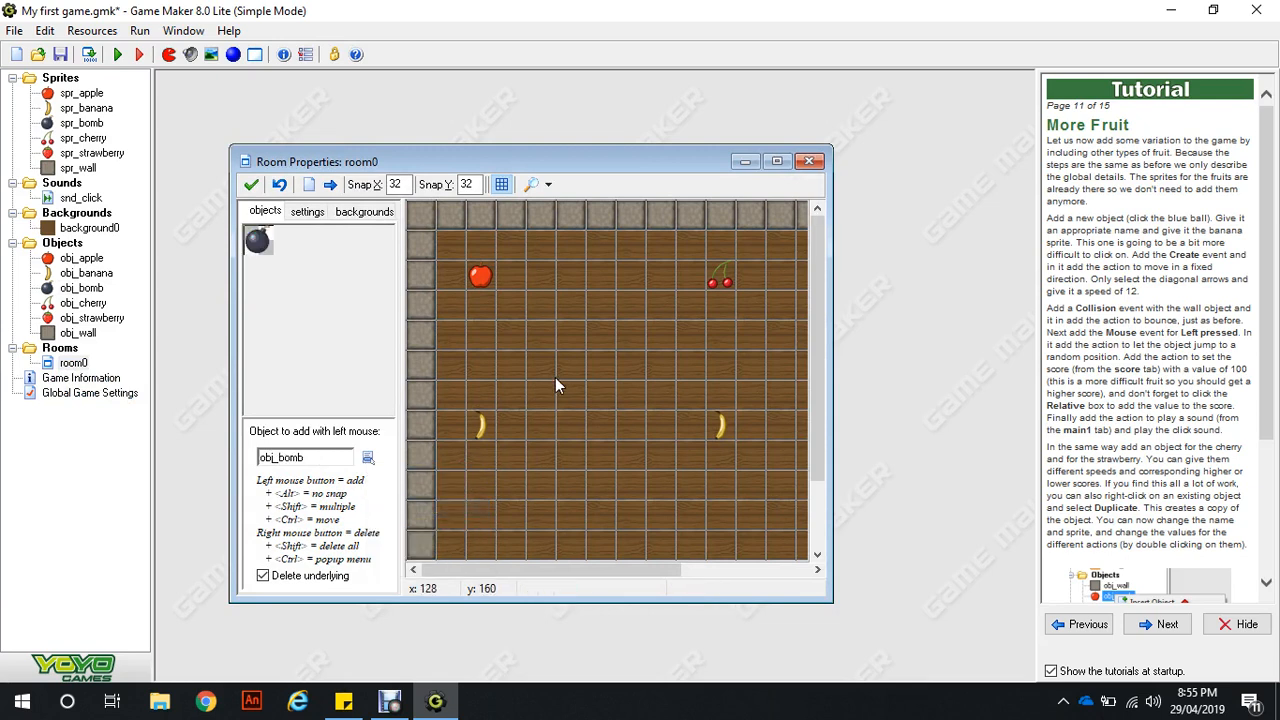
left_click(565, 378)
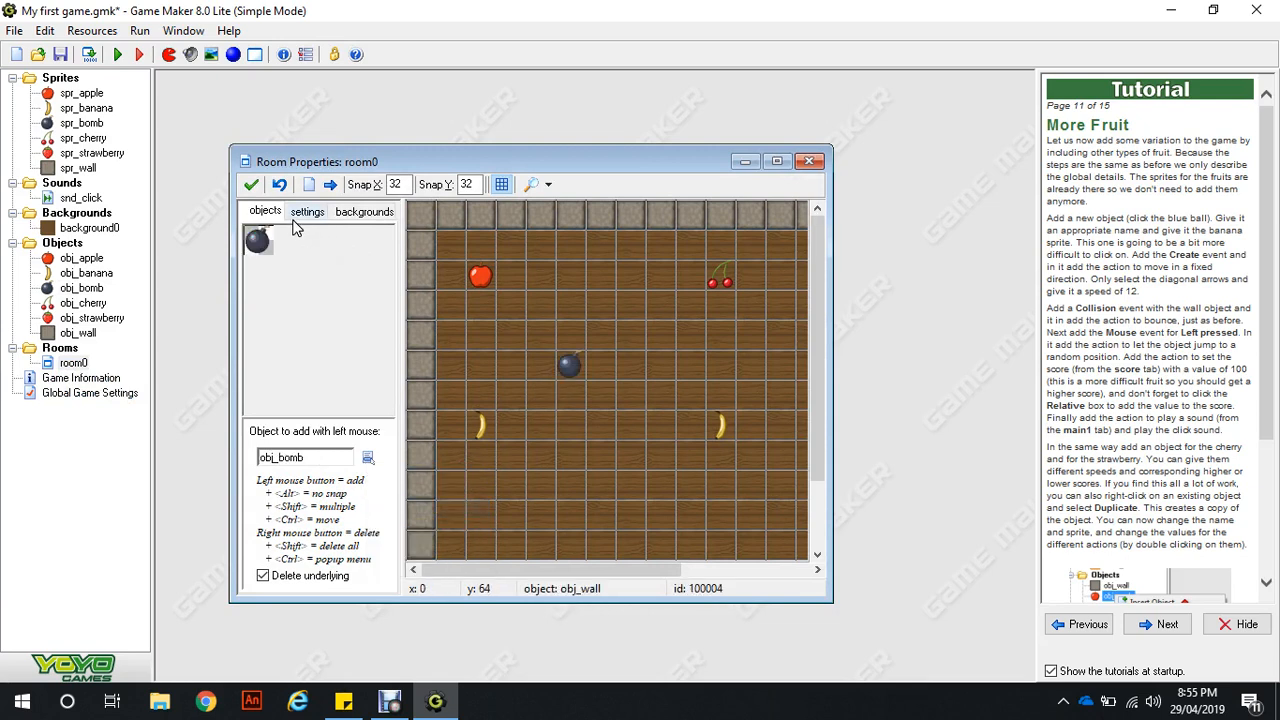
left_click(251, 186)
Step: Run the game to test the multiplying bombs, close it, and save the project
left_click(116, 58)
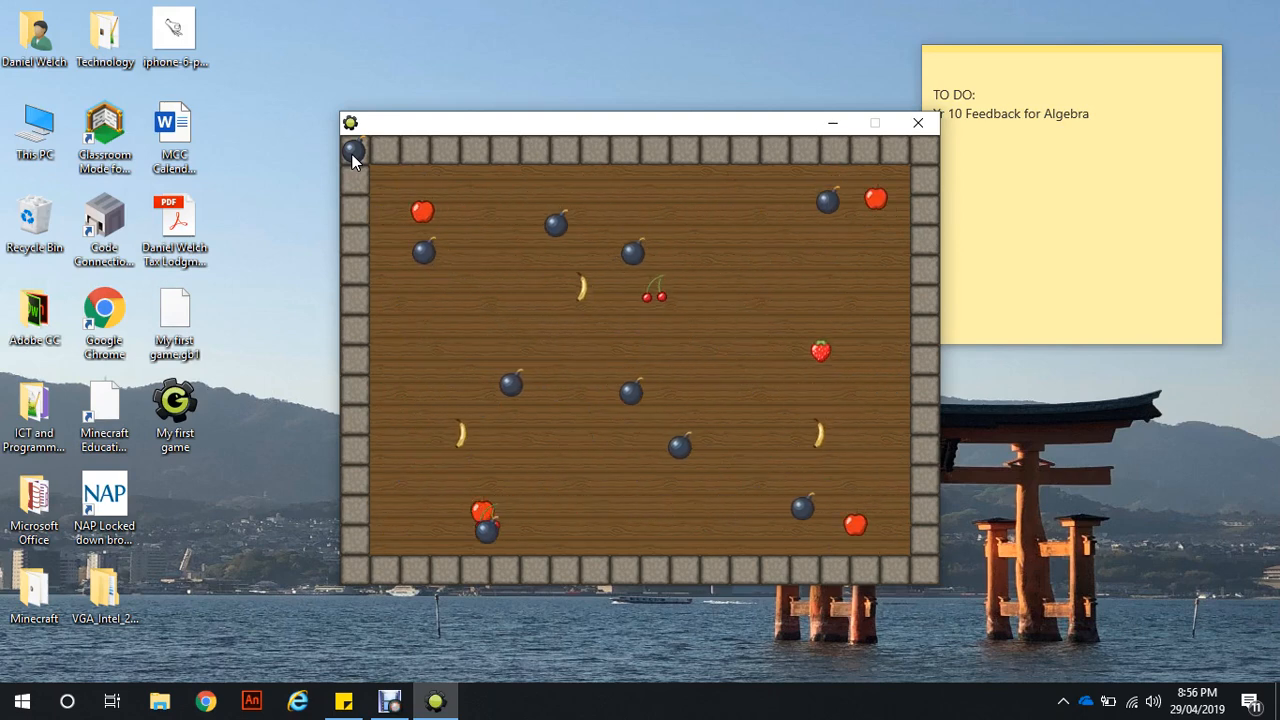
left_click(920, 122)
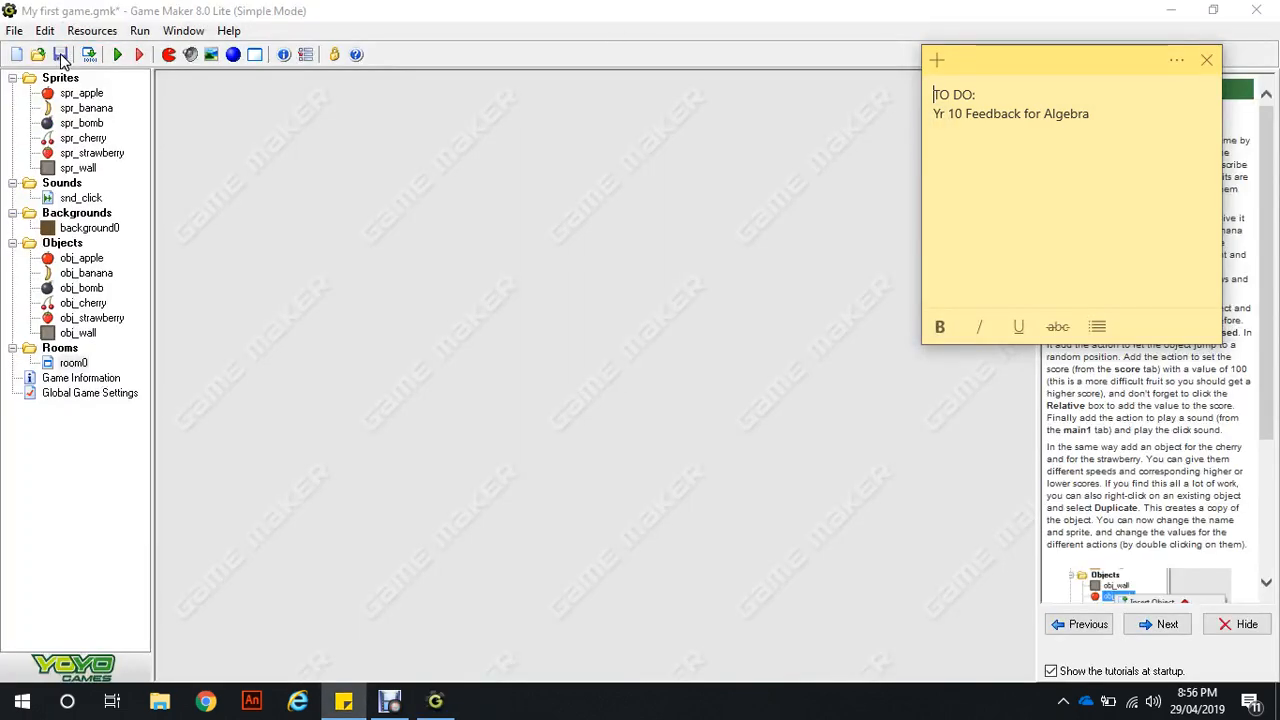
left_click(61, 55)
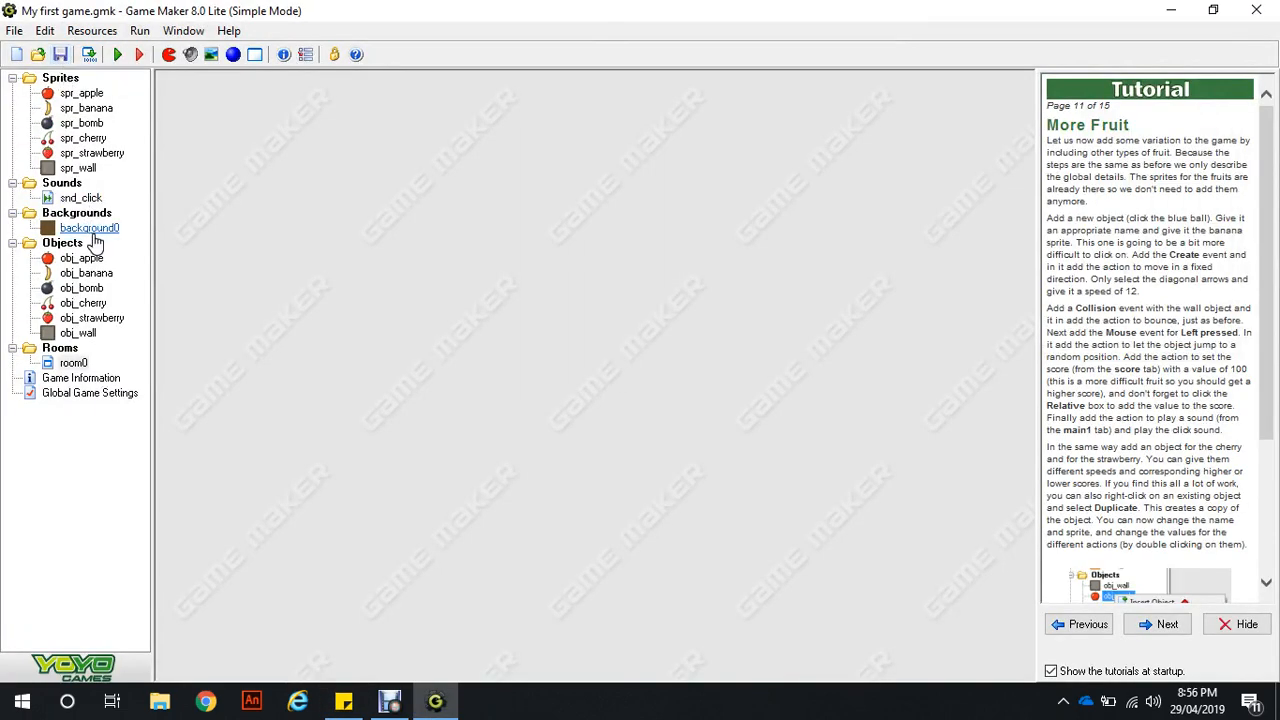
Step: Reopen obj_bomb and add a Left Pressed mouse event
double_click(84, 288)
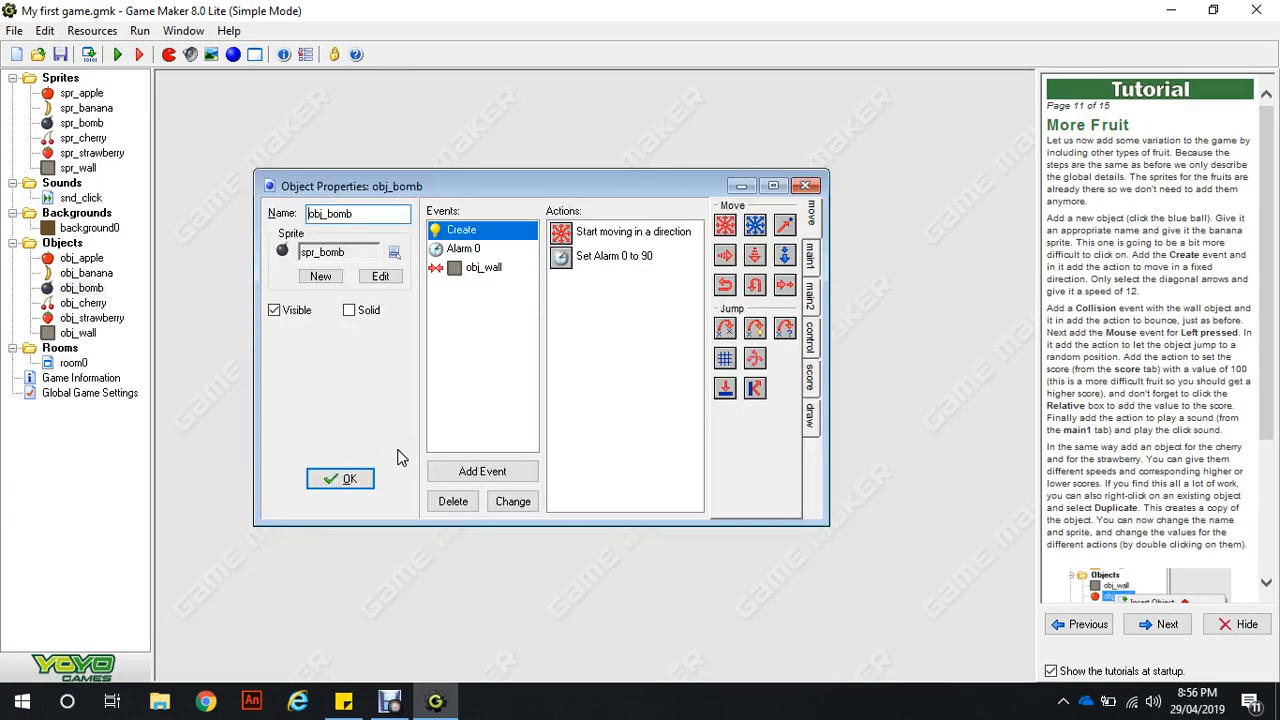
left_click(470, 471)
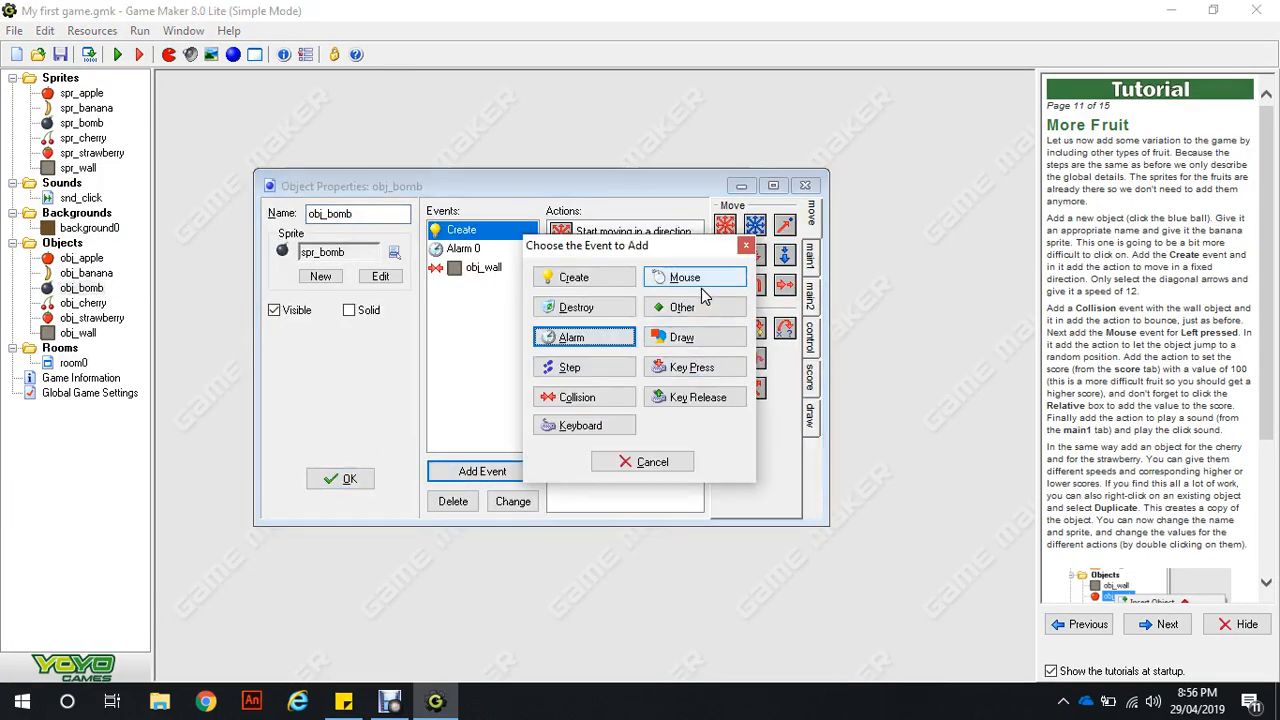
left_click(701, 285)
left_click(755, 400)
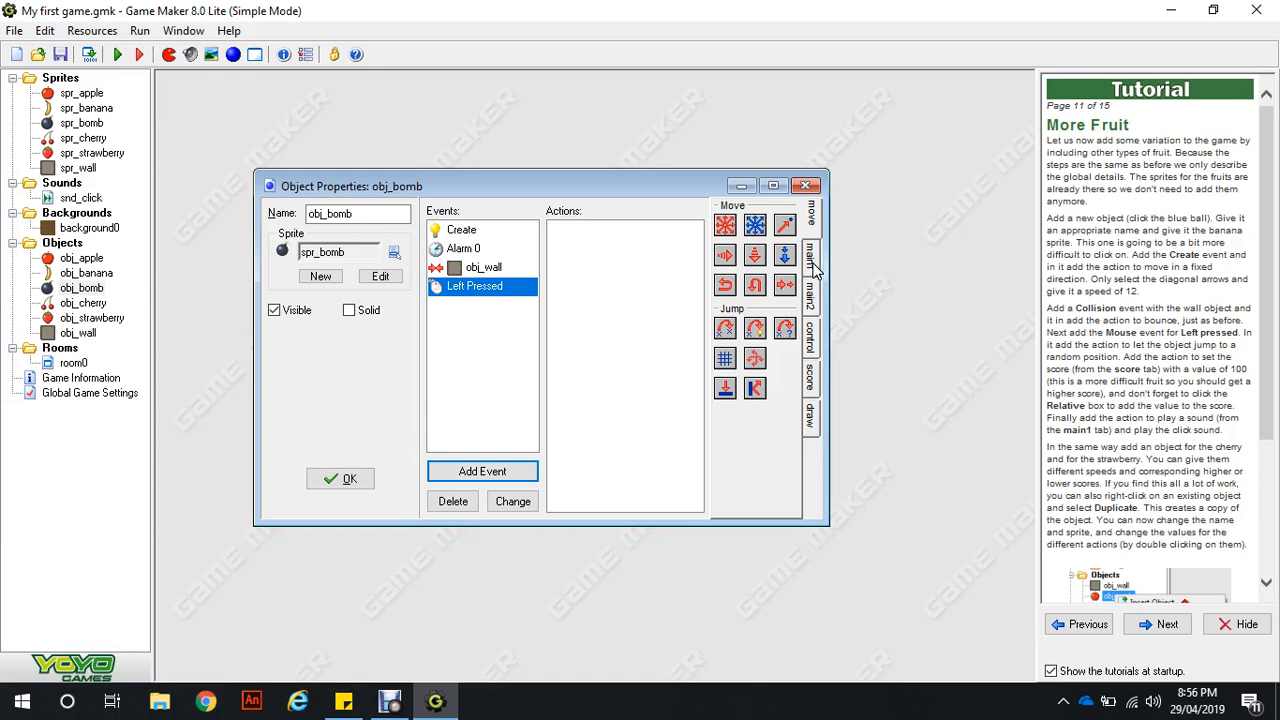
Step: Add a Show Highscore action to the Left Pressed event, keeping no background and black as other color, and set the new color to blue
left_click(811, 380)
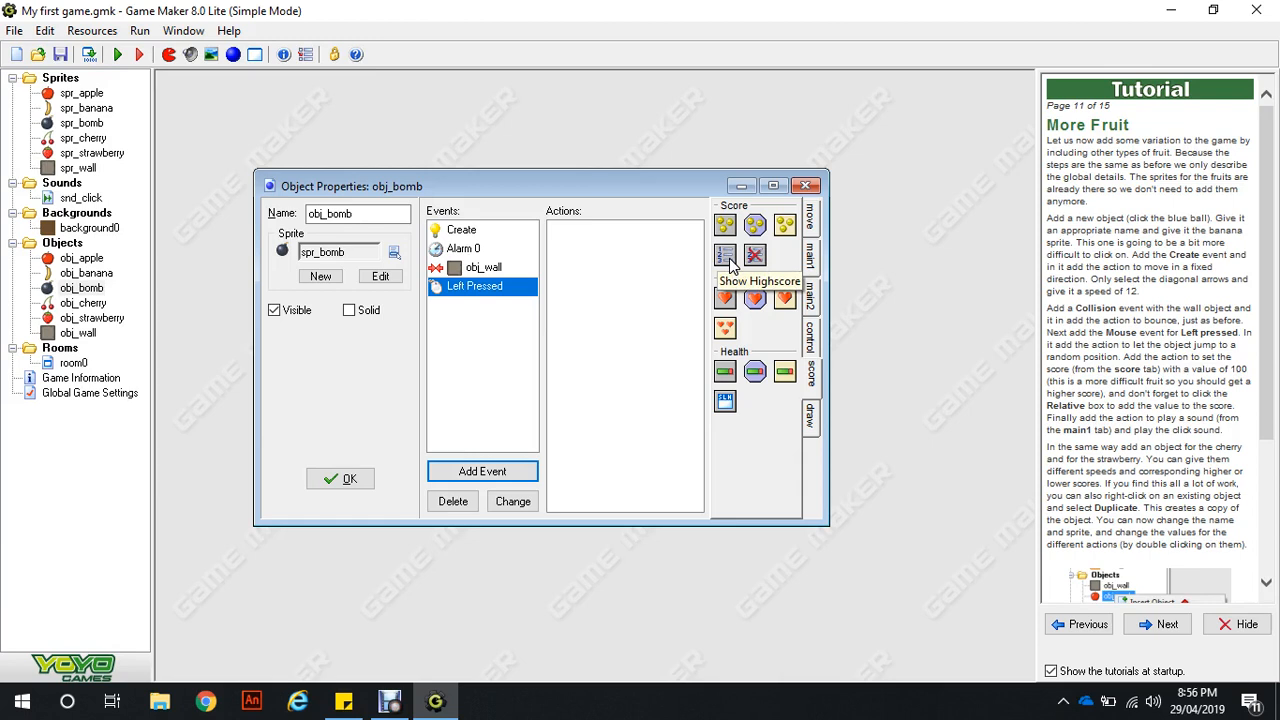
left_click_drag(729, 262, 615, 285)
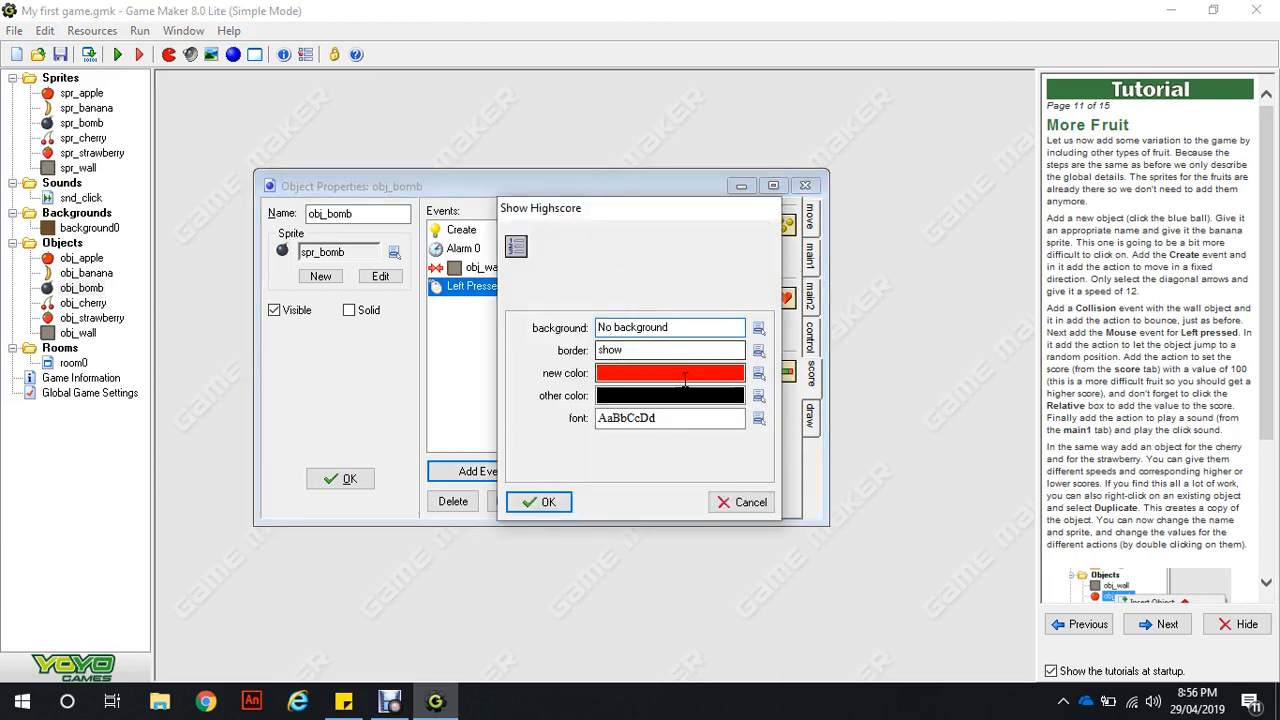
left_click(758, 328)
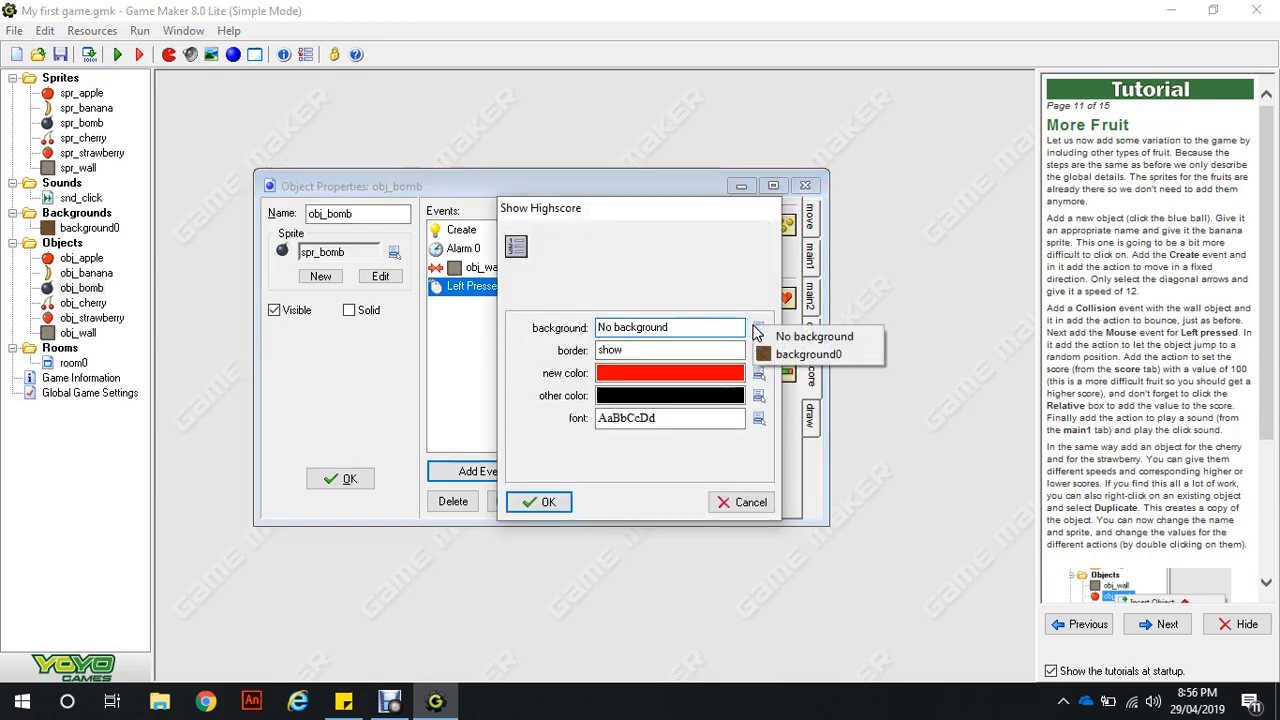
left_click(730, 324)
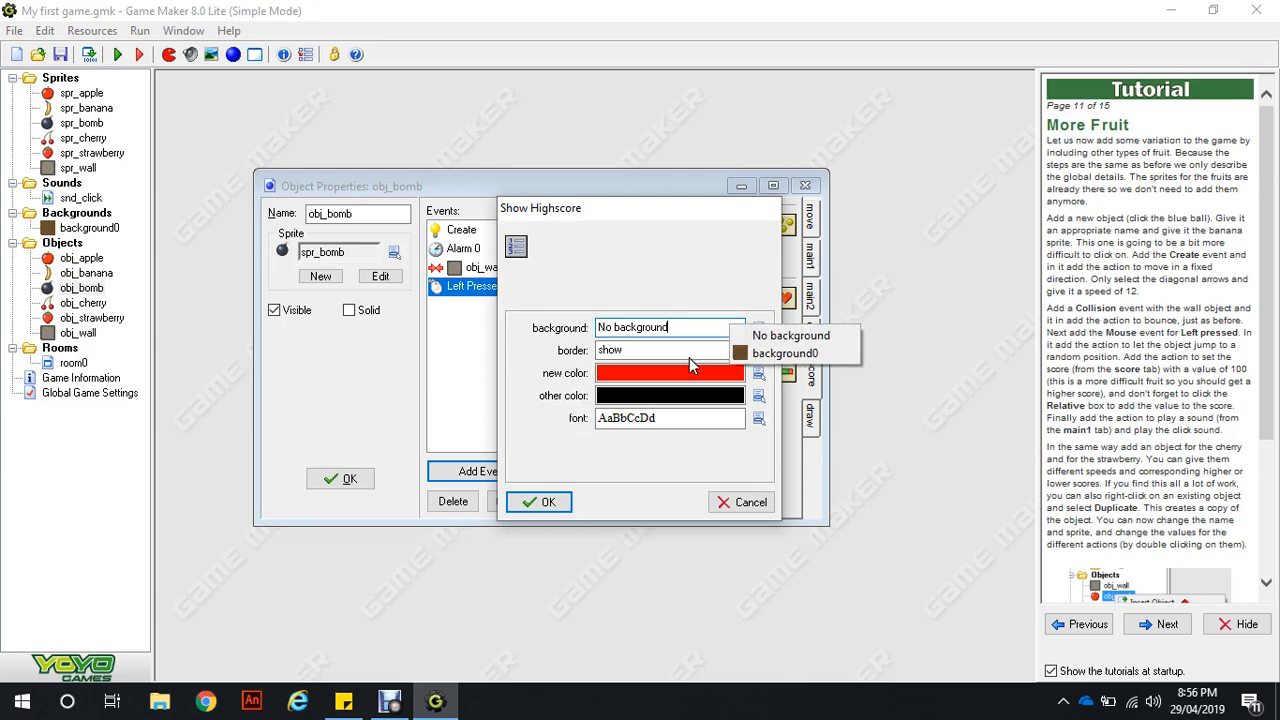
left_click(758, 396)
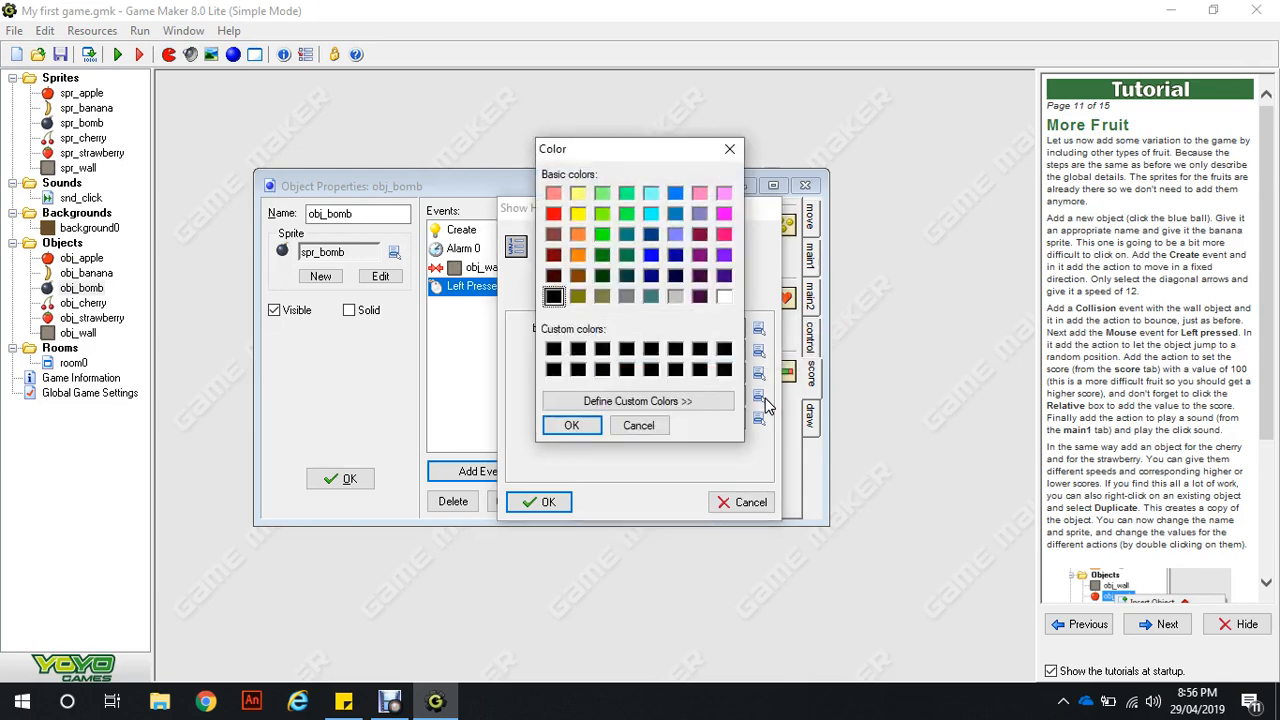
left_click(575, 425)
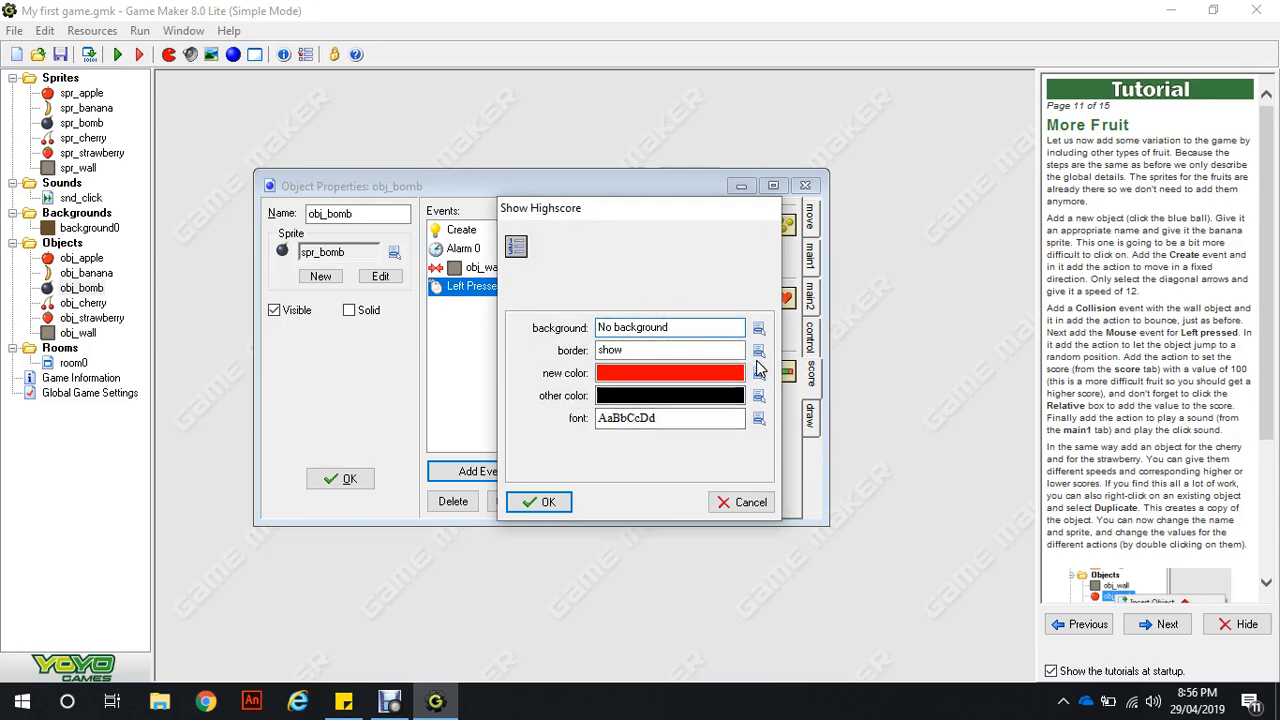
left_click(758, 373)
left_click(651, 254)
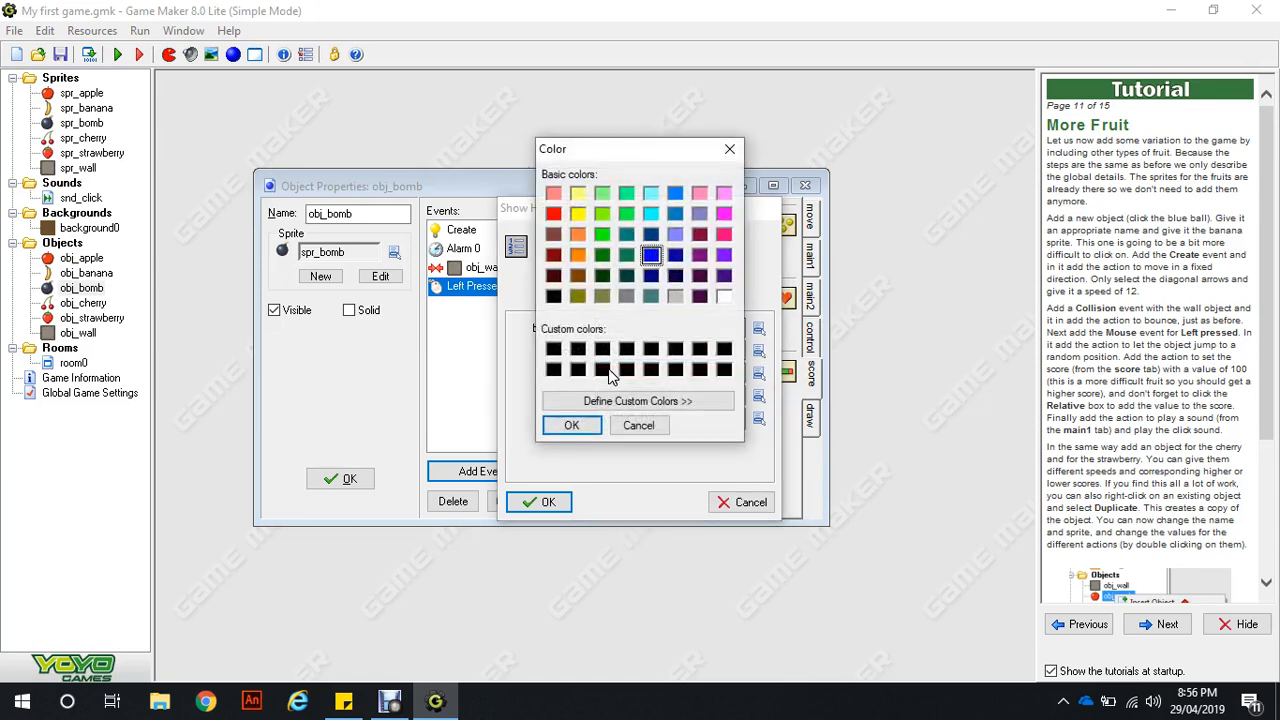
left_click(572, 426)
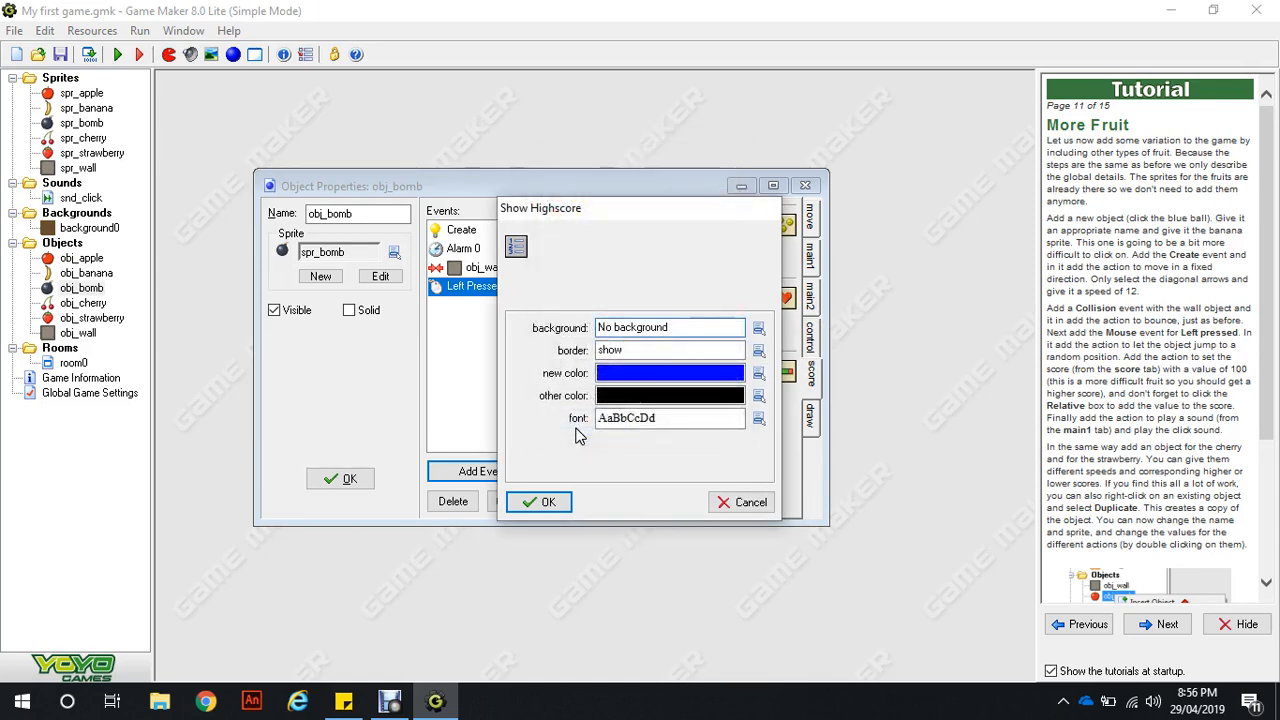
Step: Set the highscore table's font to Cooper Black, size 16, and accept the Show Highscore action
left_click(757, 420)
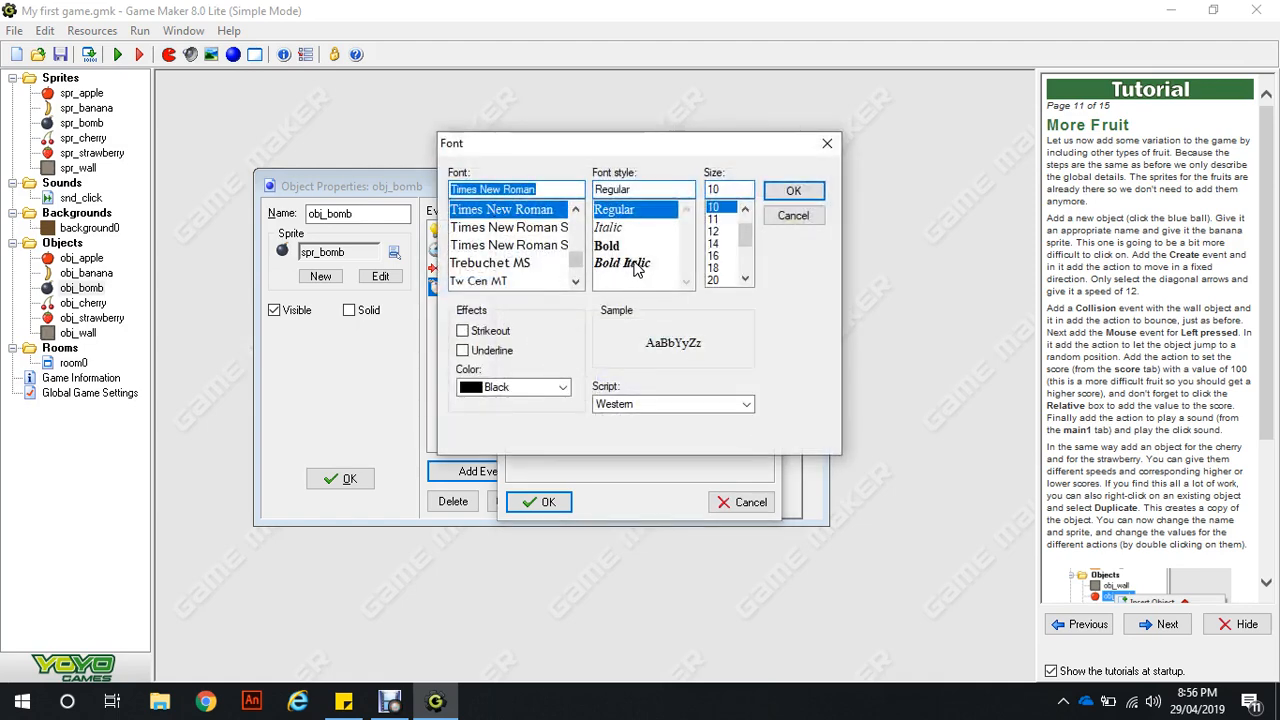
left_click(714, 243)
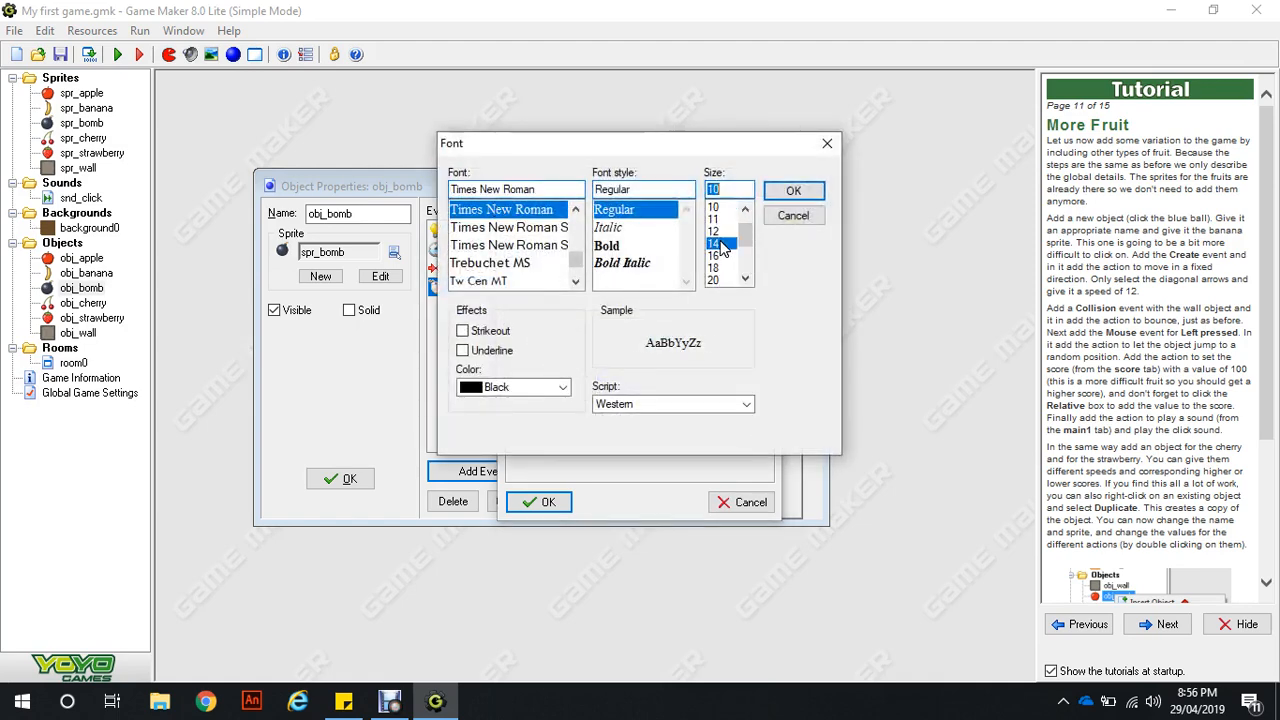
left_click(724, 256)
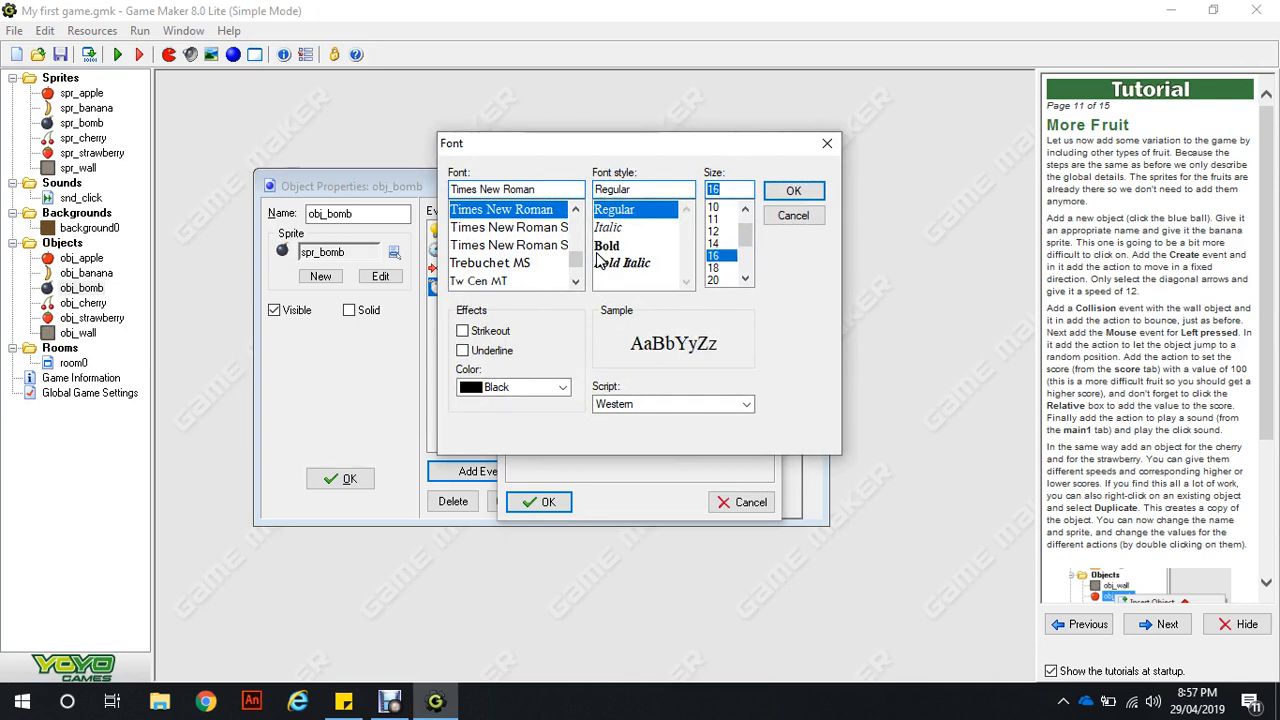
left_click_drag(578, 270, 585, 245)
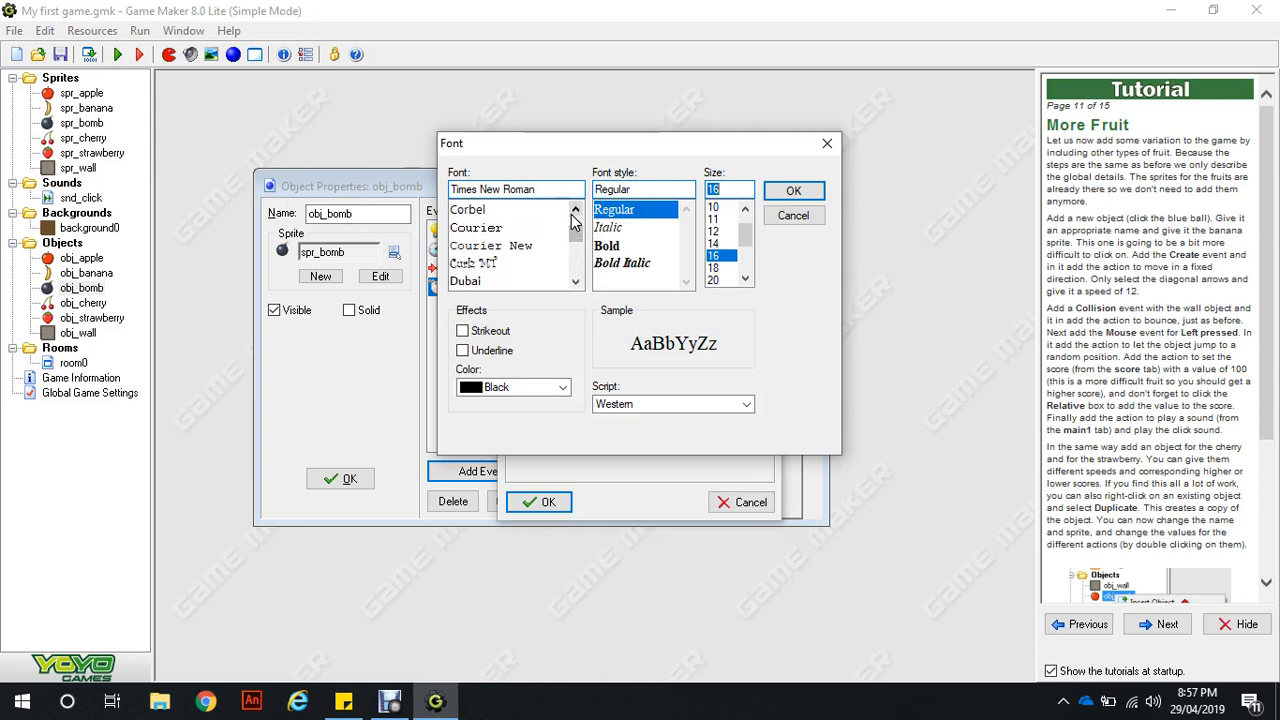
left_click(574, 211)
left_click(574, 211)
left_click(574, 210)
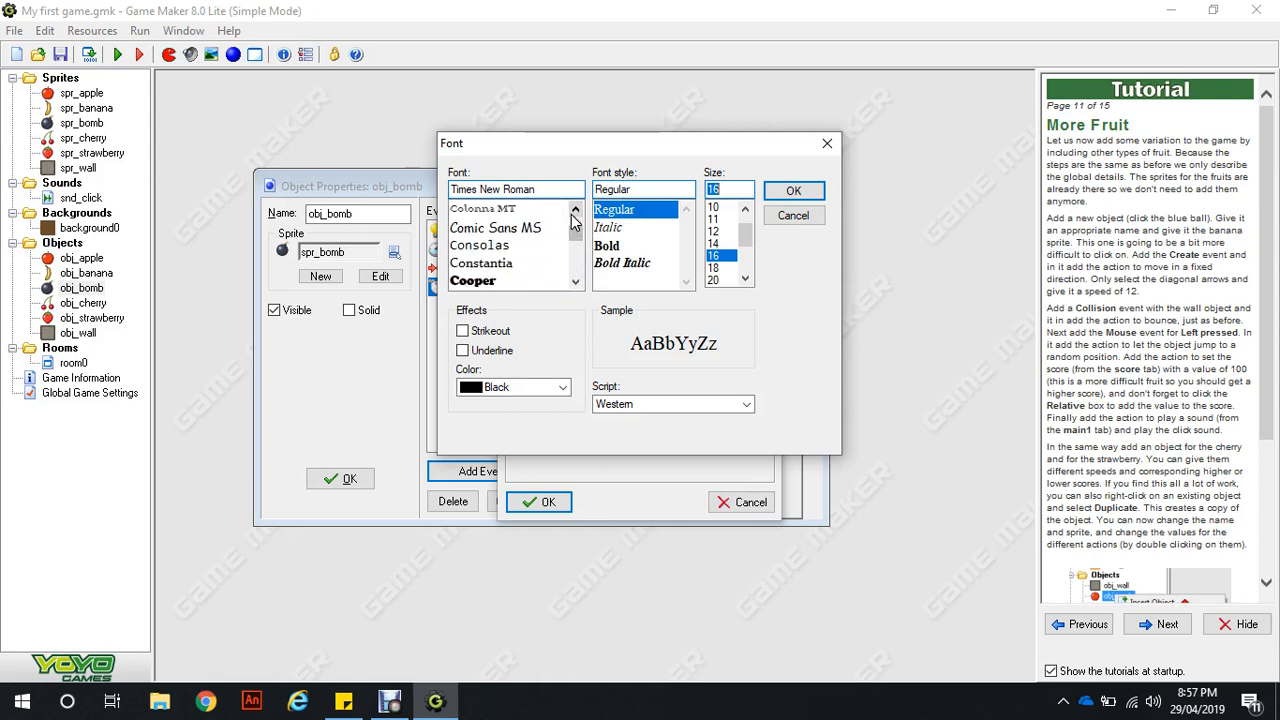
left_click(510, 281)
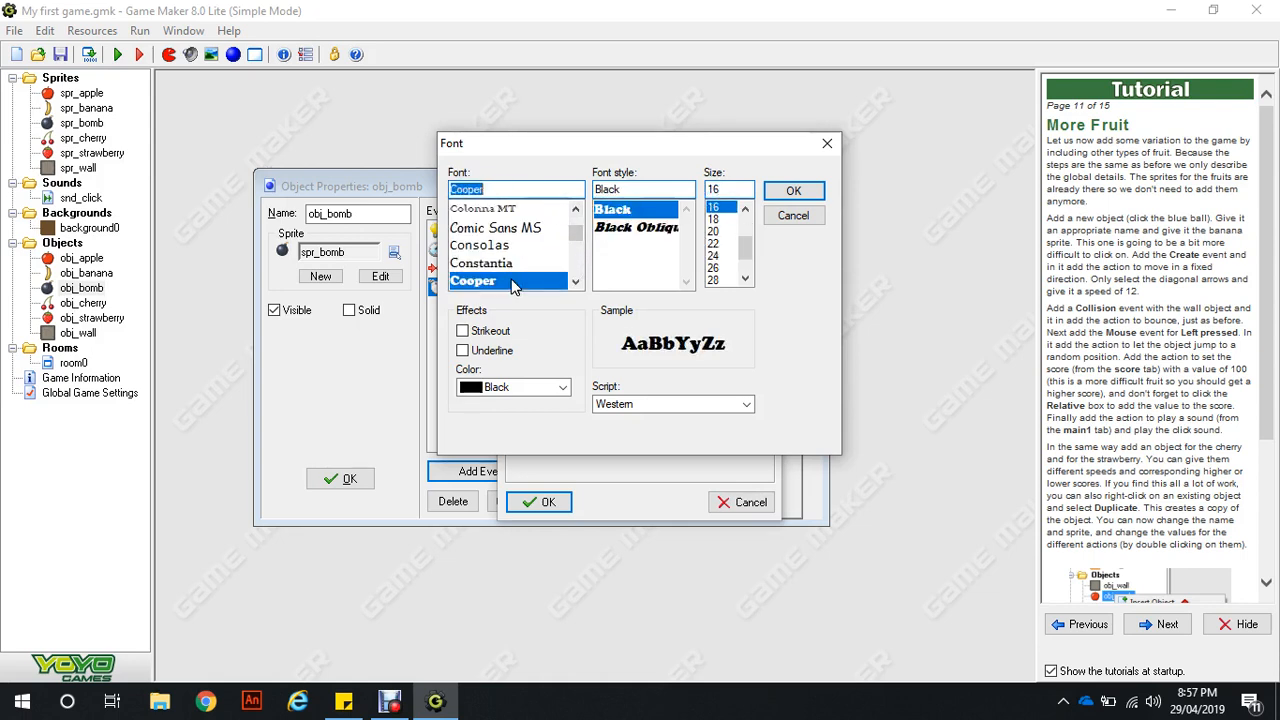
left_click(793, 191)
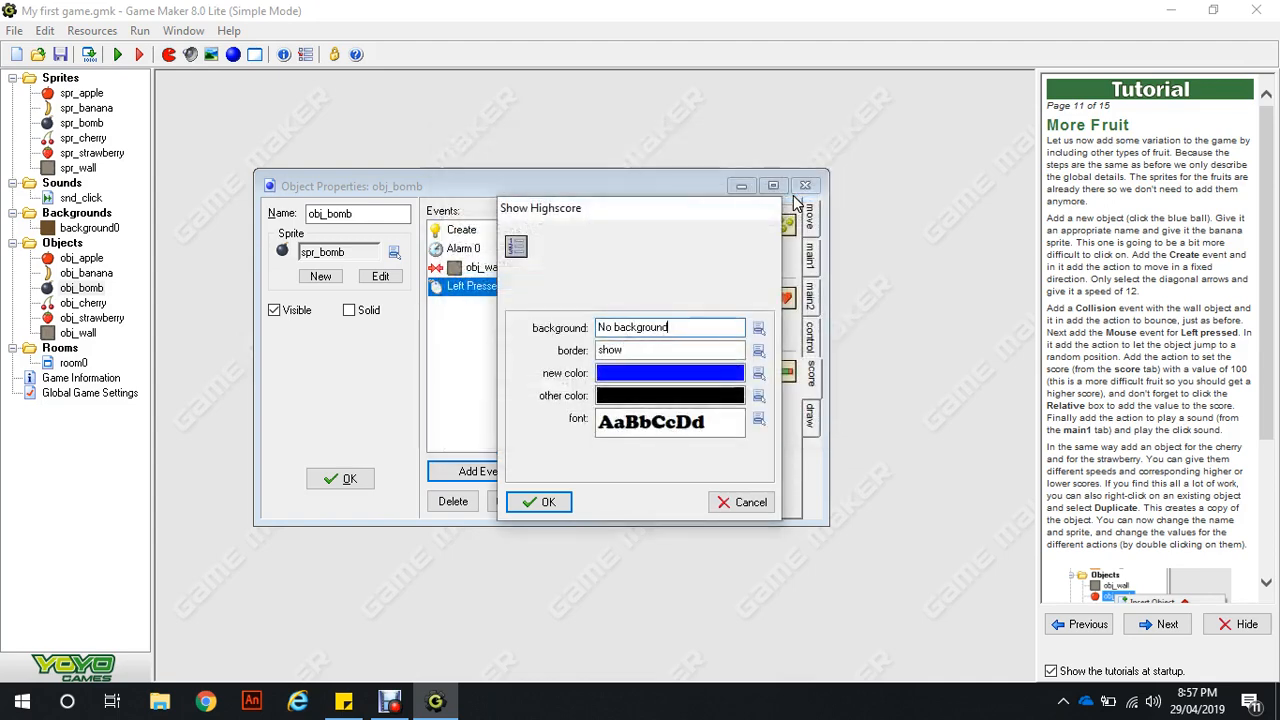
left_click(545, 503)
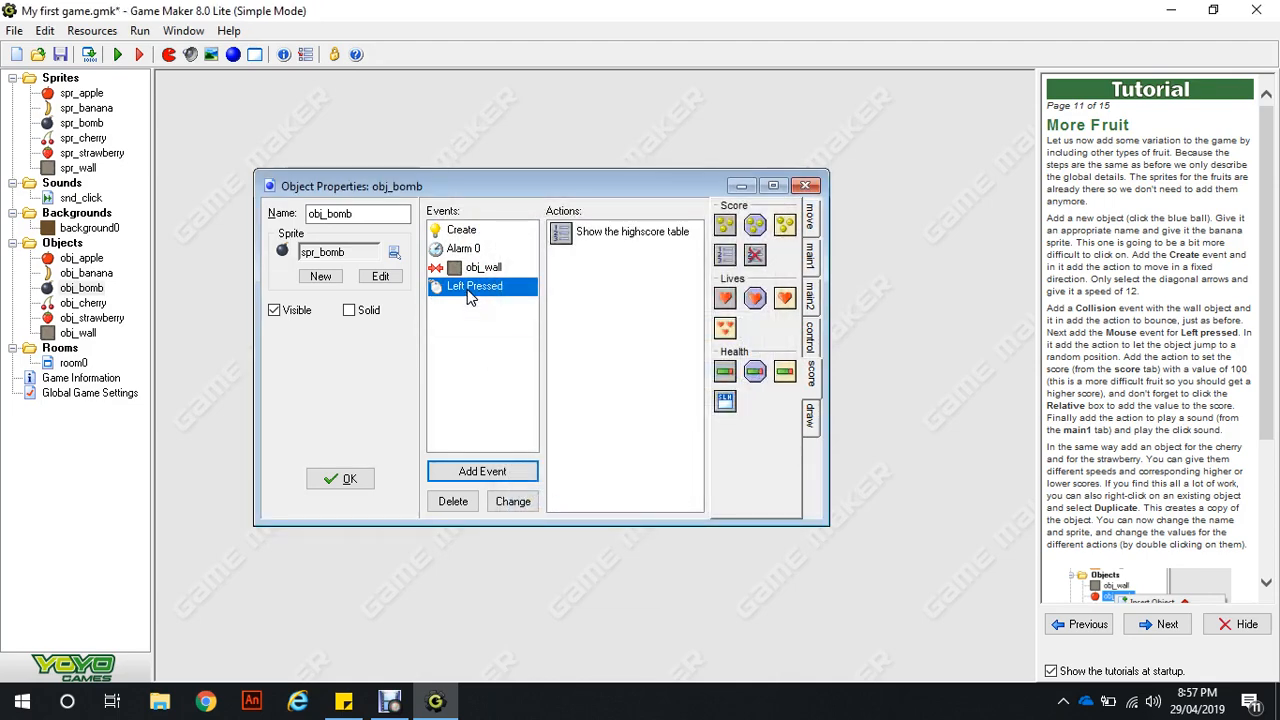
Step: Add a Restart Game action below the highscore action in the Left Pressed event, and accept the bomb object
mouse_move(577, 236)
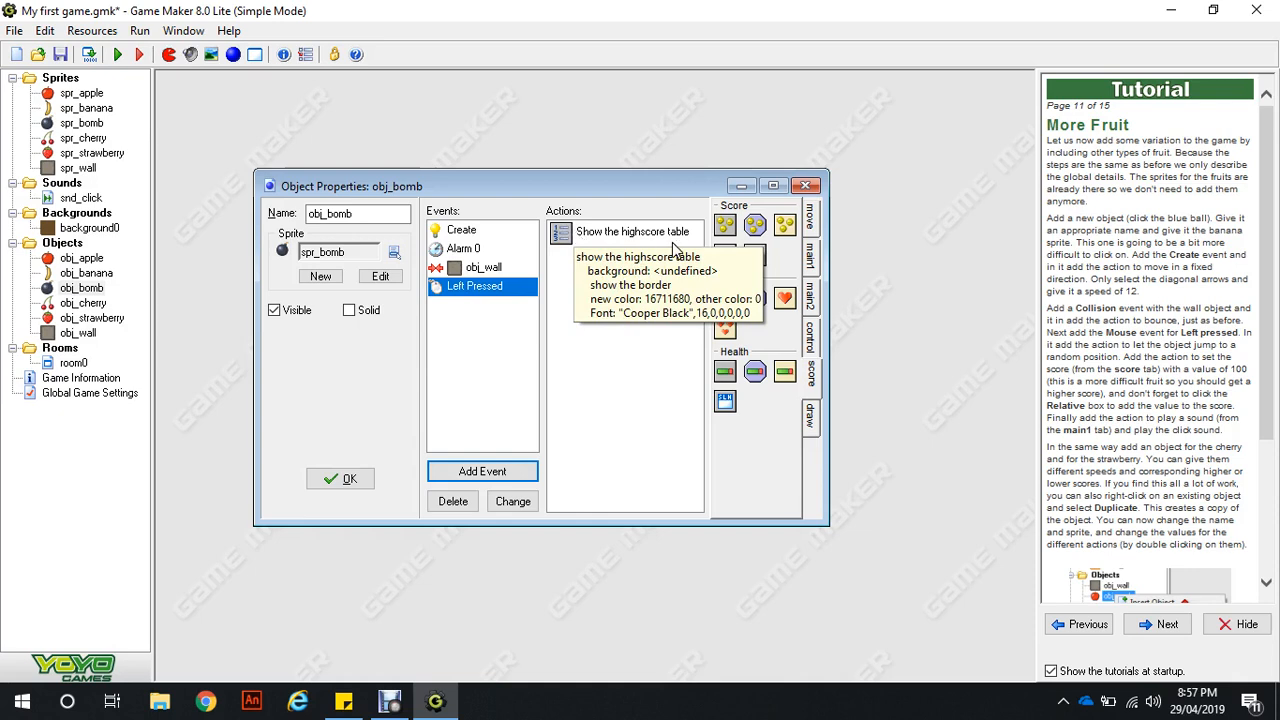
left_click(812, 258)
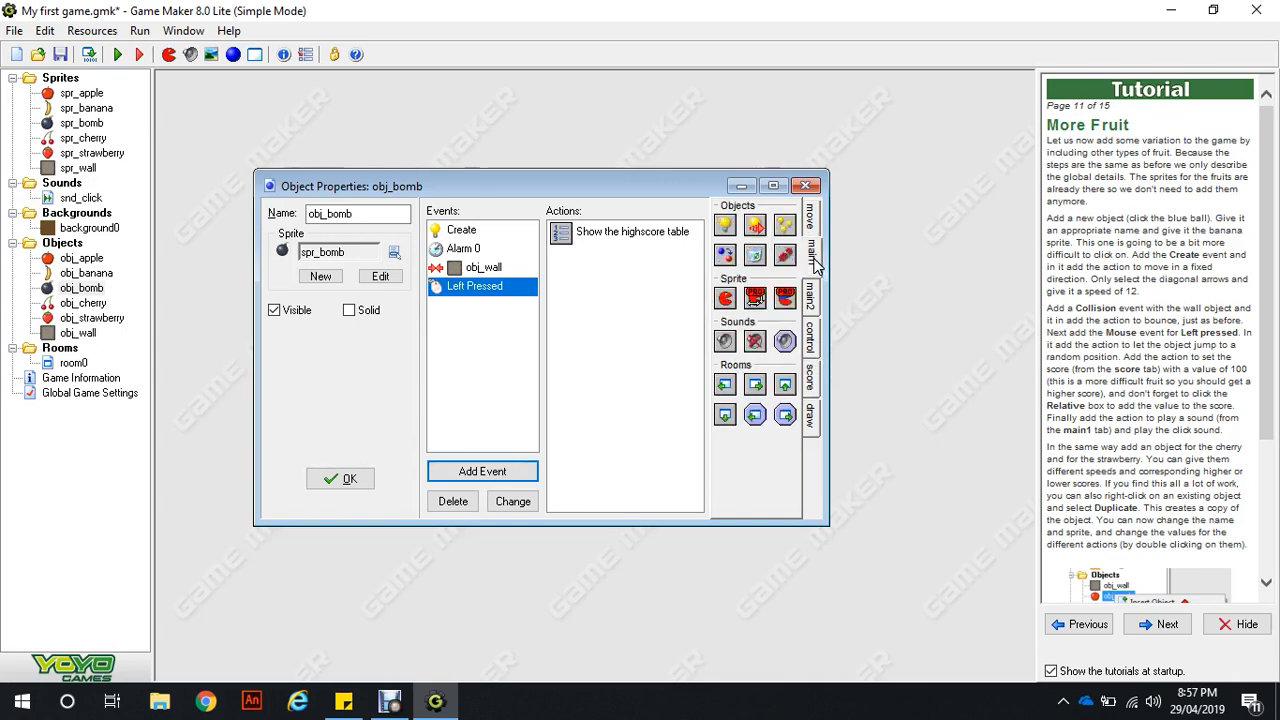
left_click(812, 300)
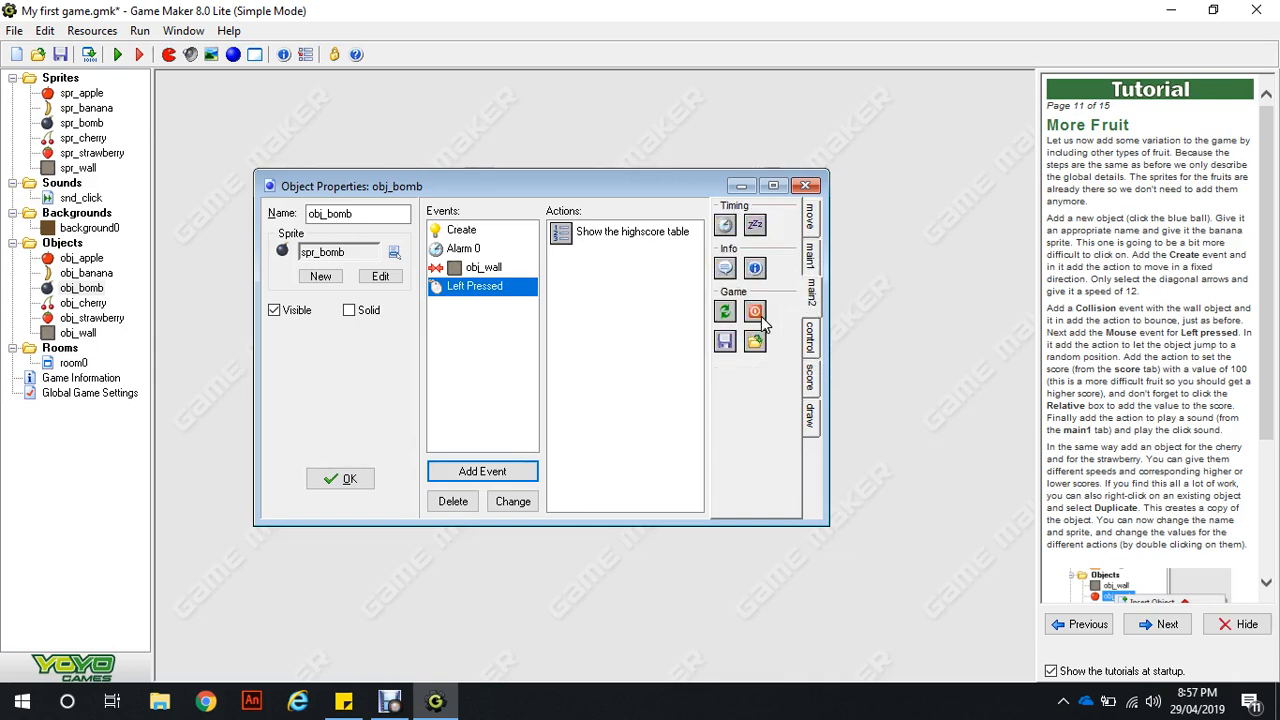
left_click_drag(724, 318, 632, 348)
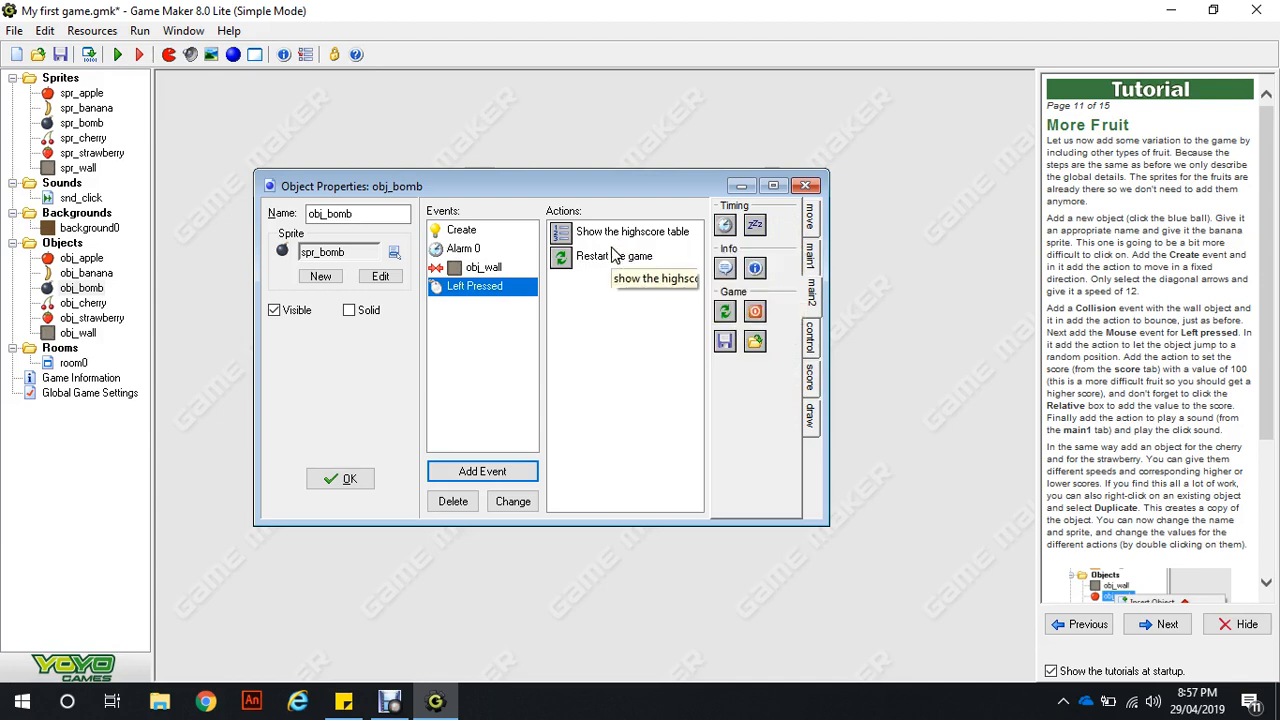
left_click(343, 480)
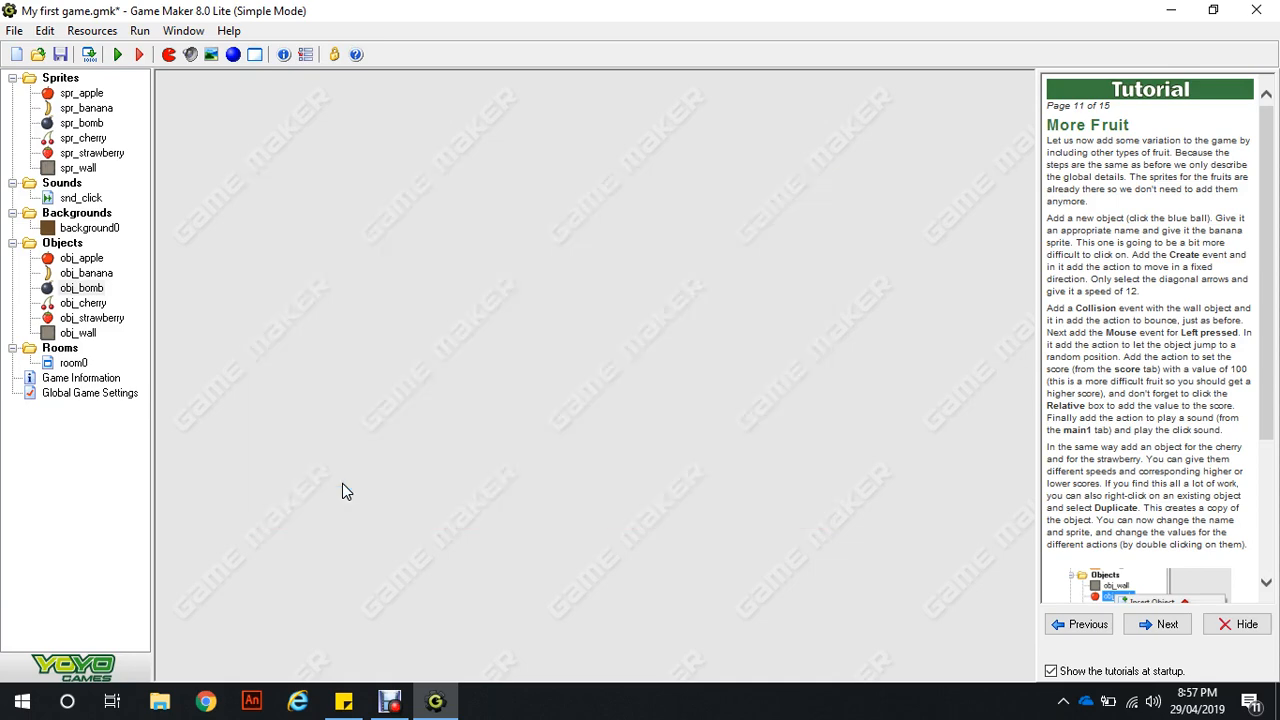
Step: Page through the tutorial to its final page, Congratulations, to compare the finished game
left_click(1162, 626)
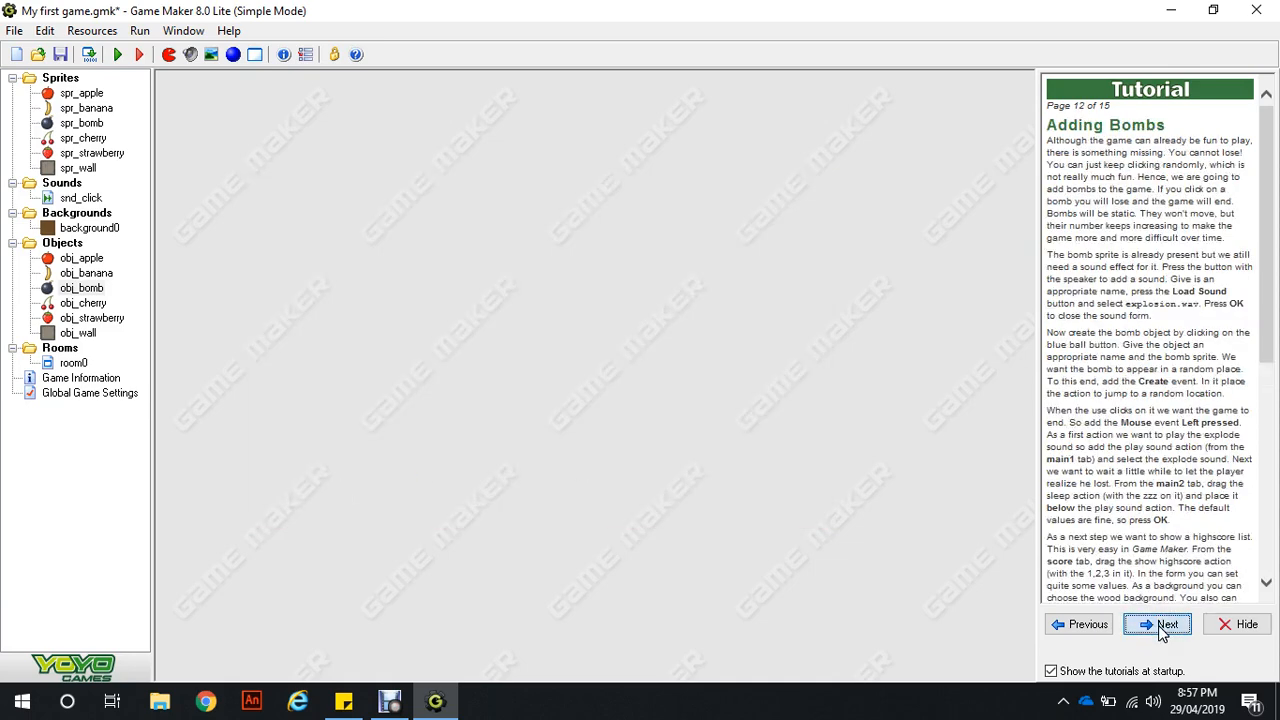
left_click(1162, 626)
left_click(1162, 626)
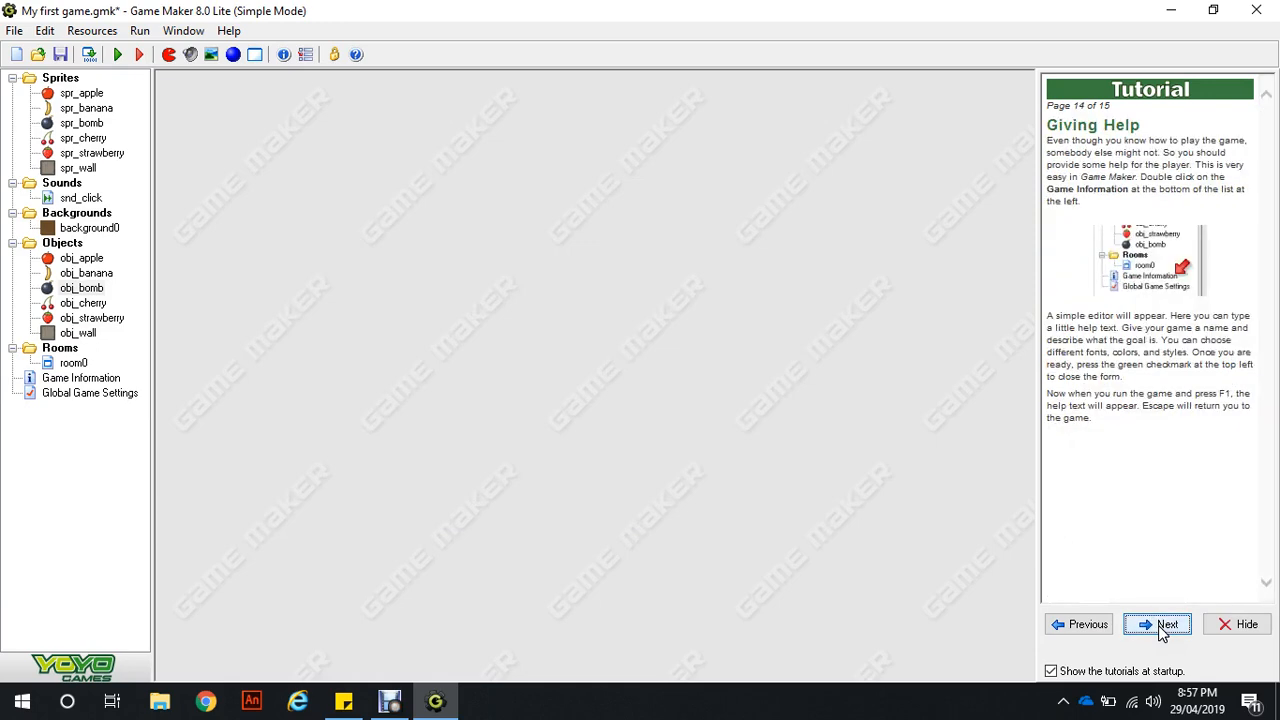
left_click(1162, 628)
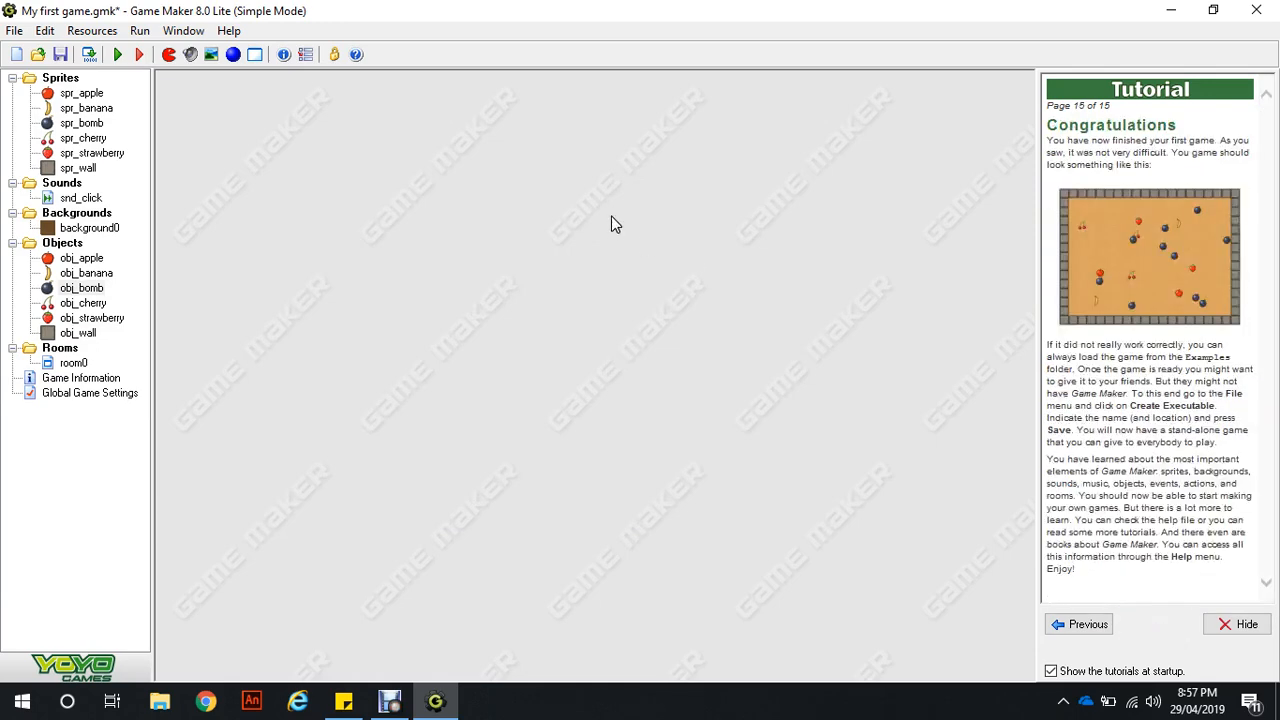
Step: Run the game, hit fruit until a bomb brings up the highscore table, and enter the player's name
left_click(117, 56)
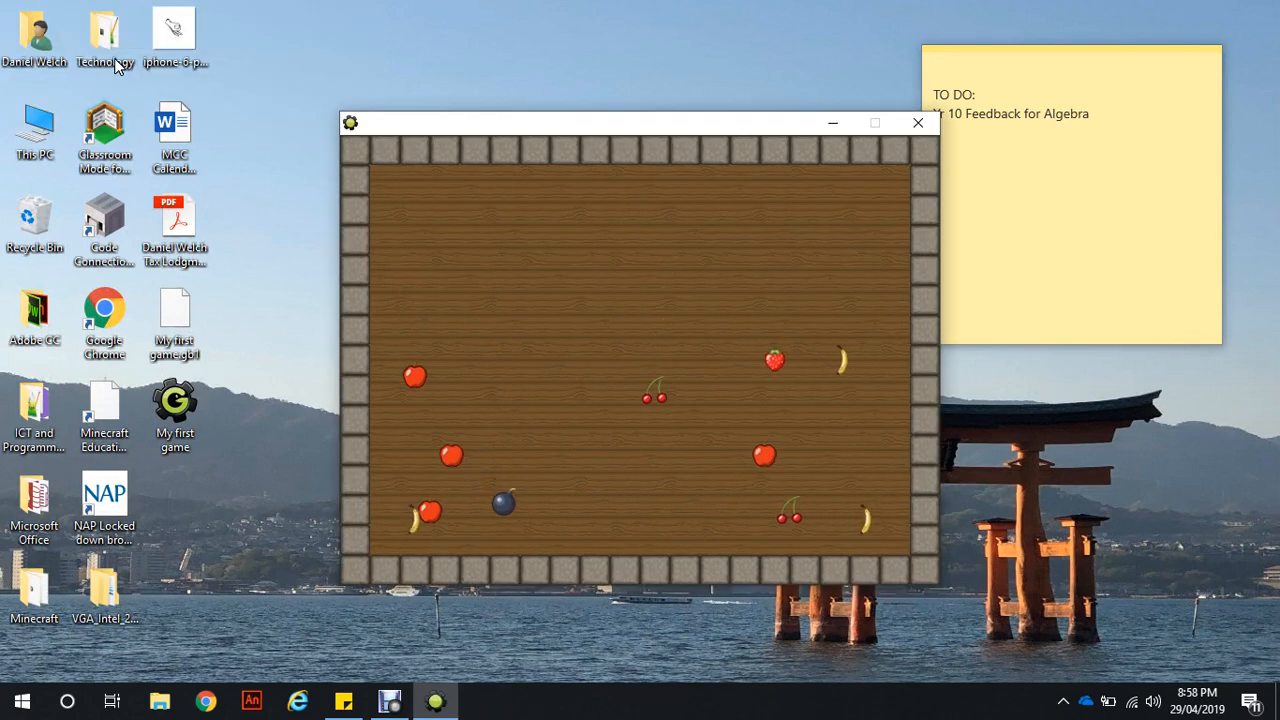
left_click(416, 348)
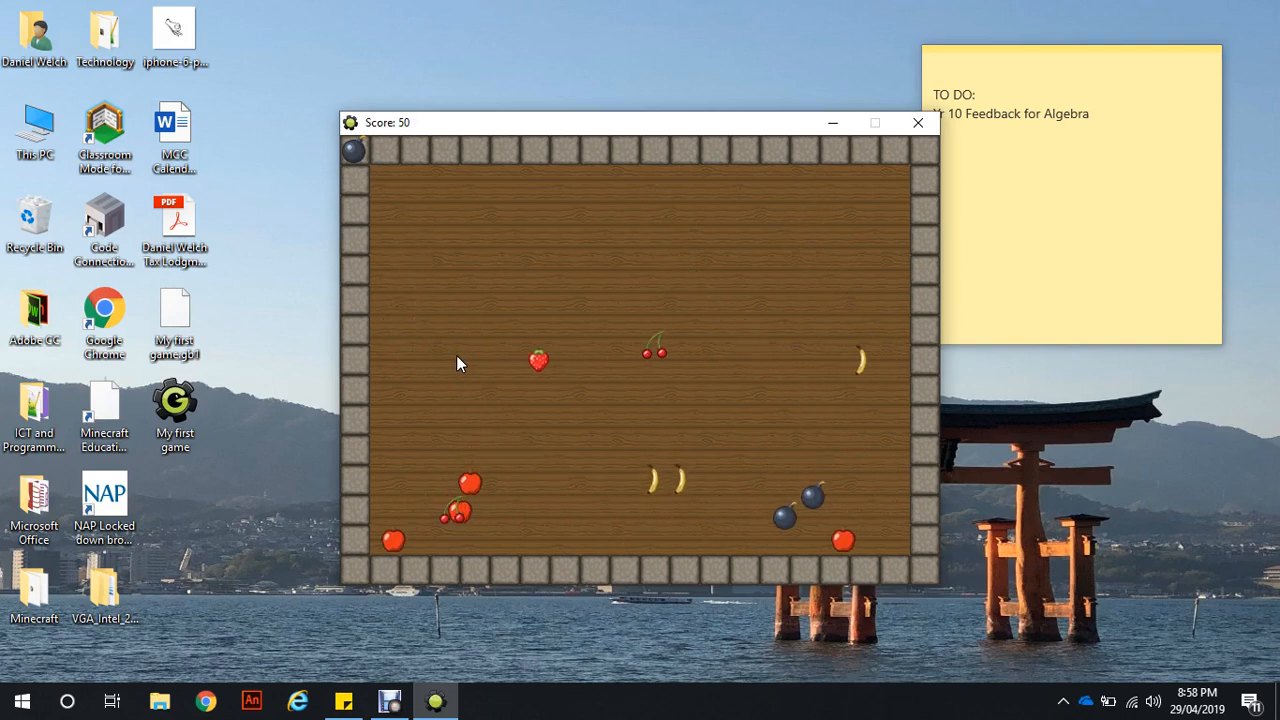
left_click(481, 369)
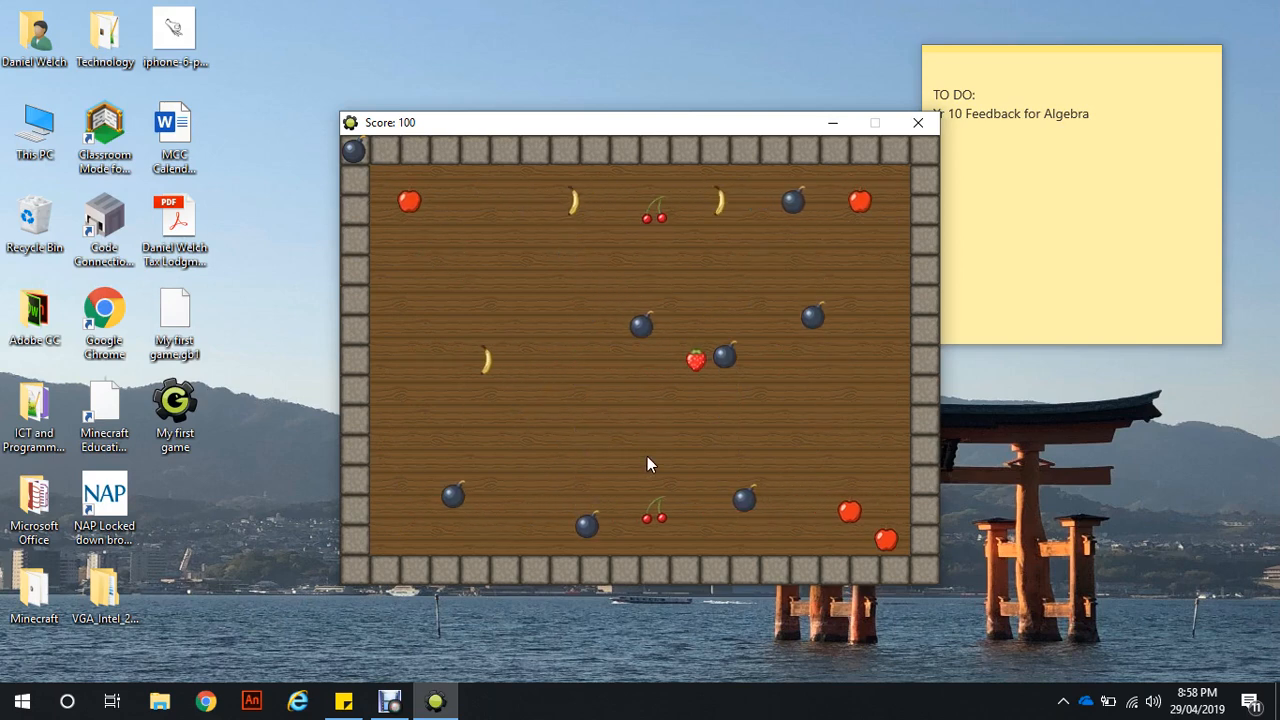
left_click(762, 449)
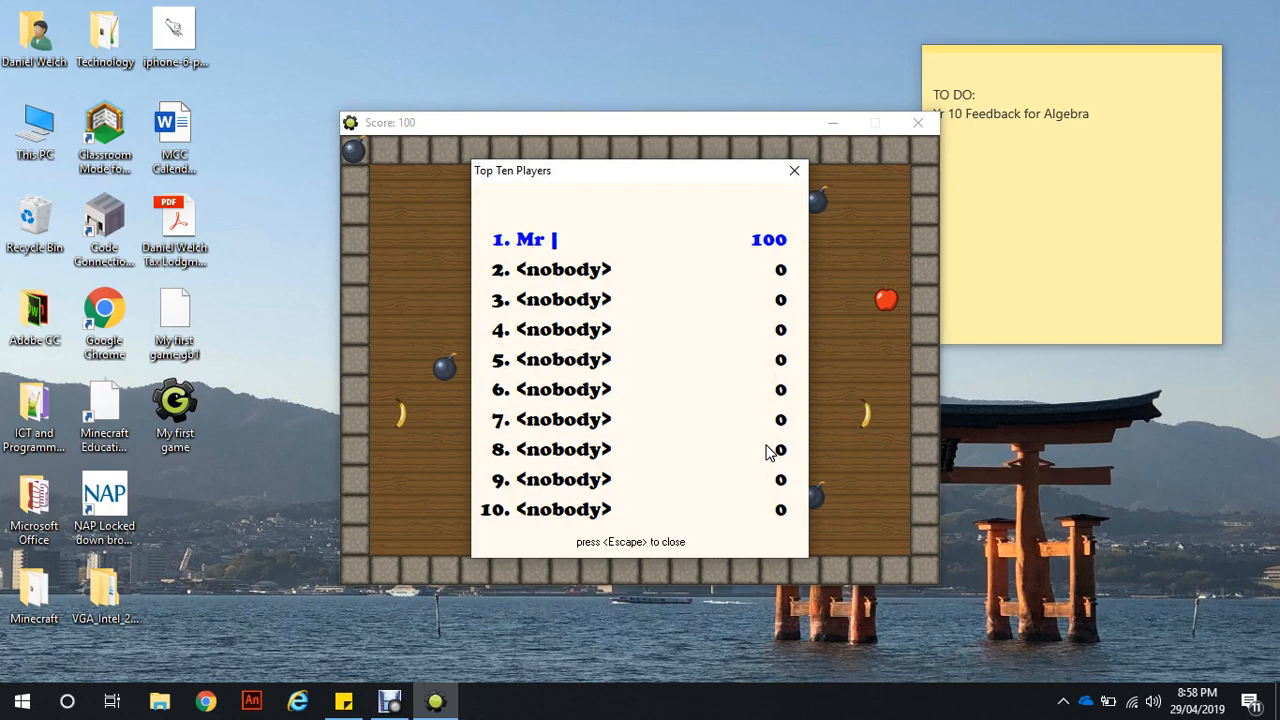
type("Mr Welch")
key("Return")
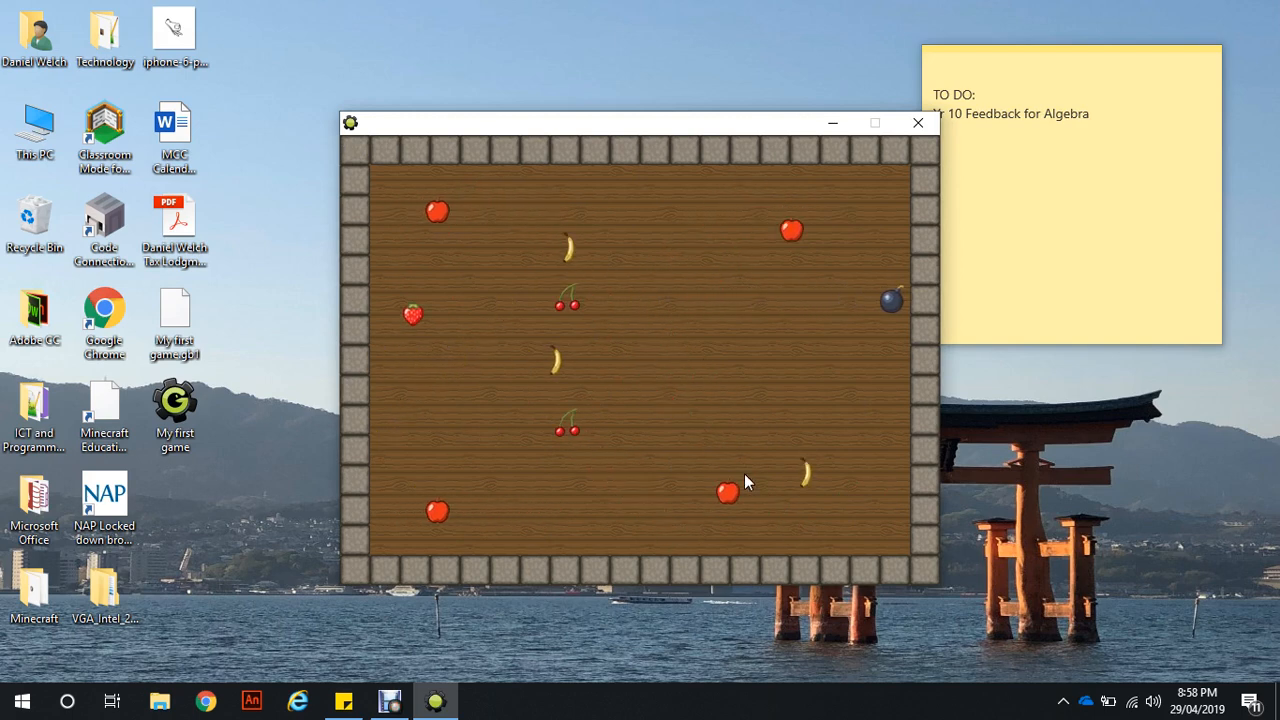
Step: Play a second round until a bomb ends it, and enter the player's name in the new highscore entry
left_click(744, 475)
left_click(690, 528)
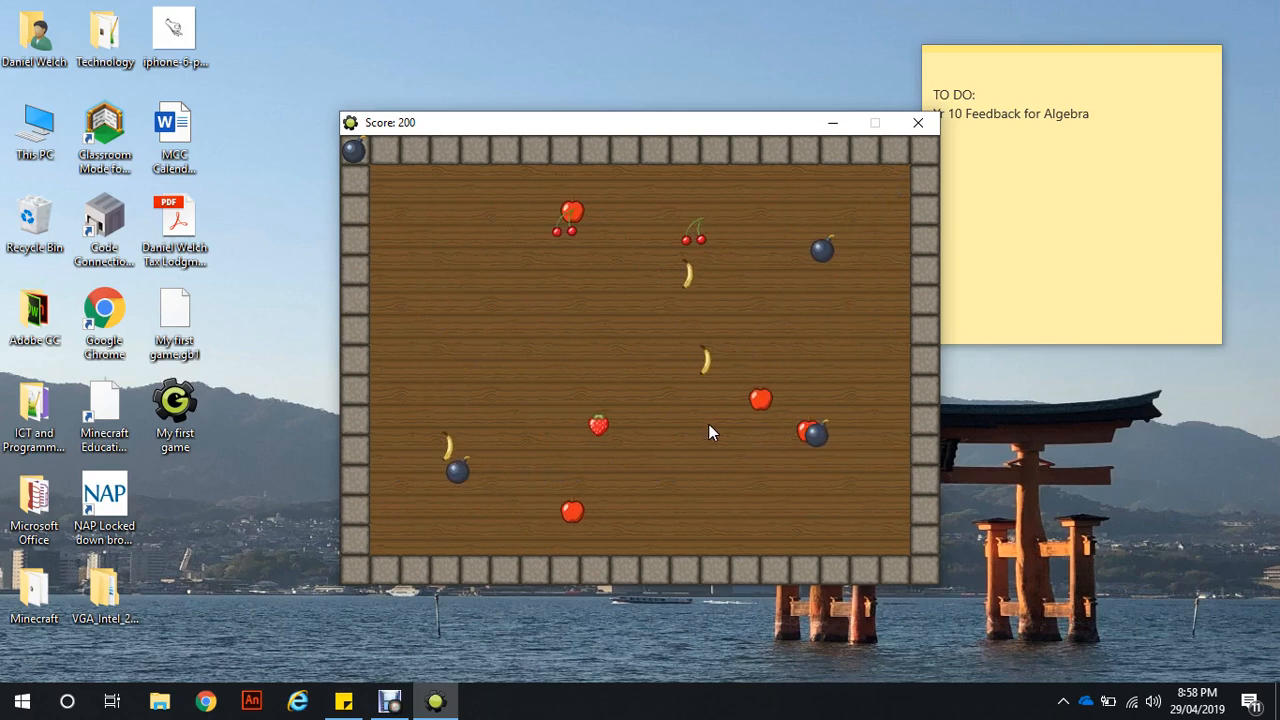
left_click(604, 293)
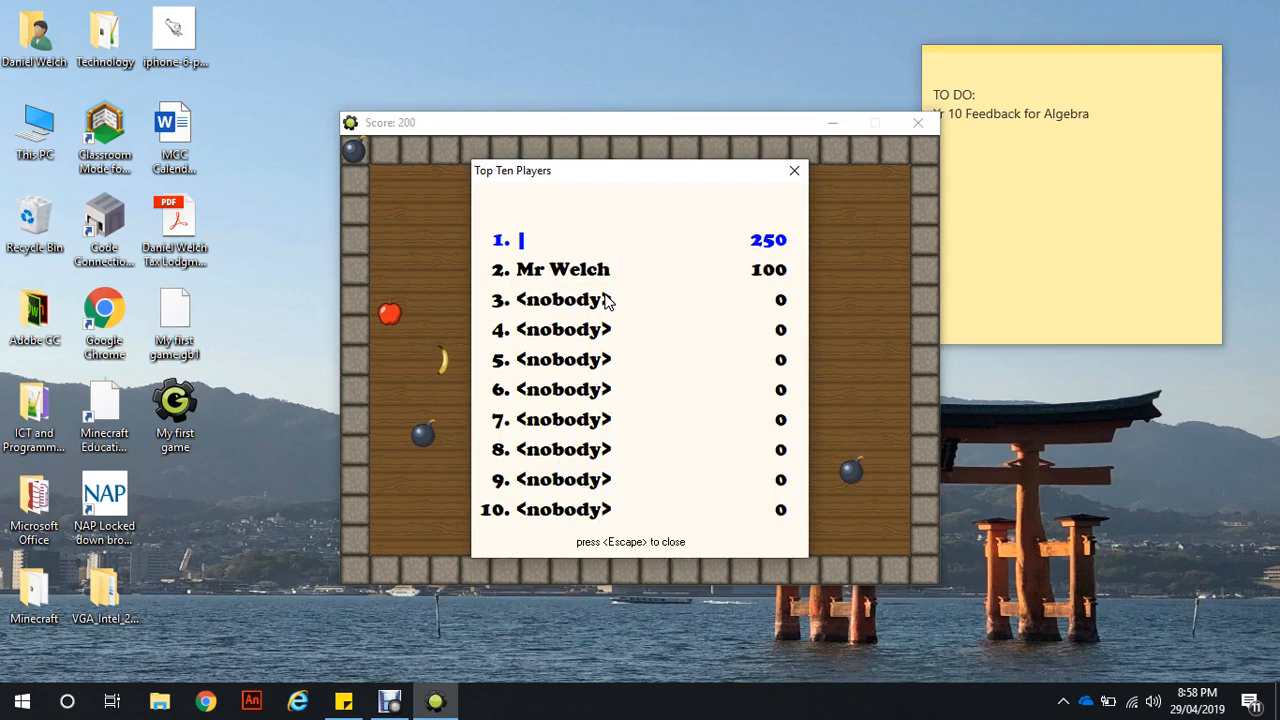
type("Mr Welch")
key("Return")
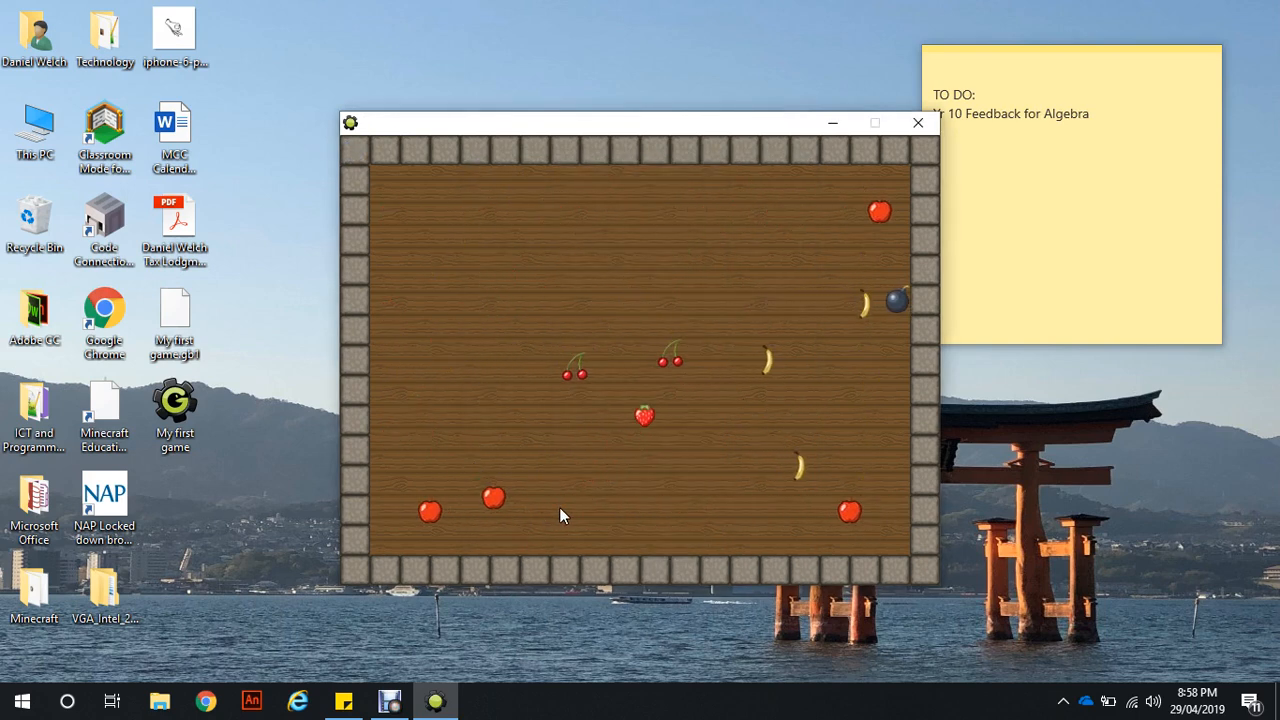
Step: Play a third round, hitting fruit until a bomb ends it, enter the player's name in the highscore table, and close the game
left_click(457, 487)
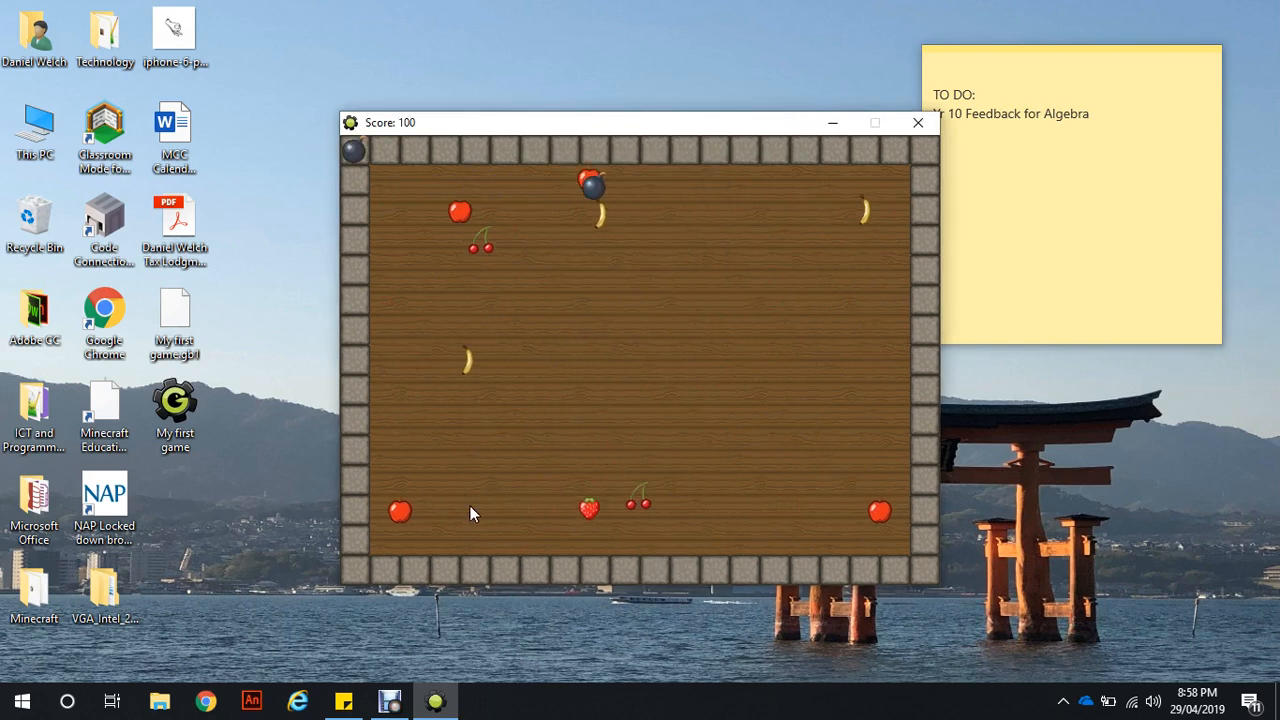
left_click(593, 507)
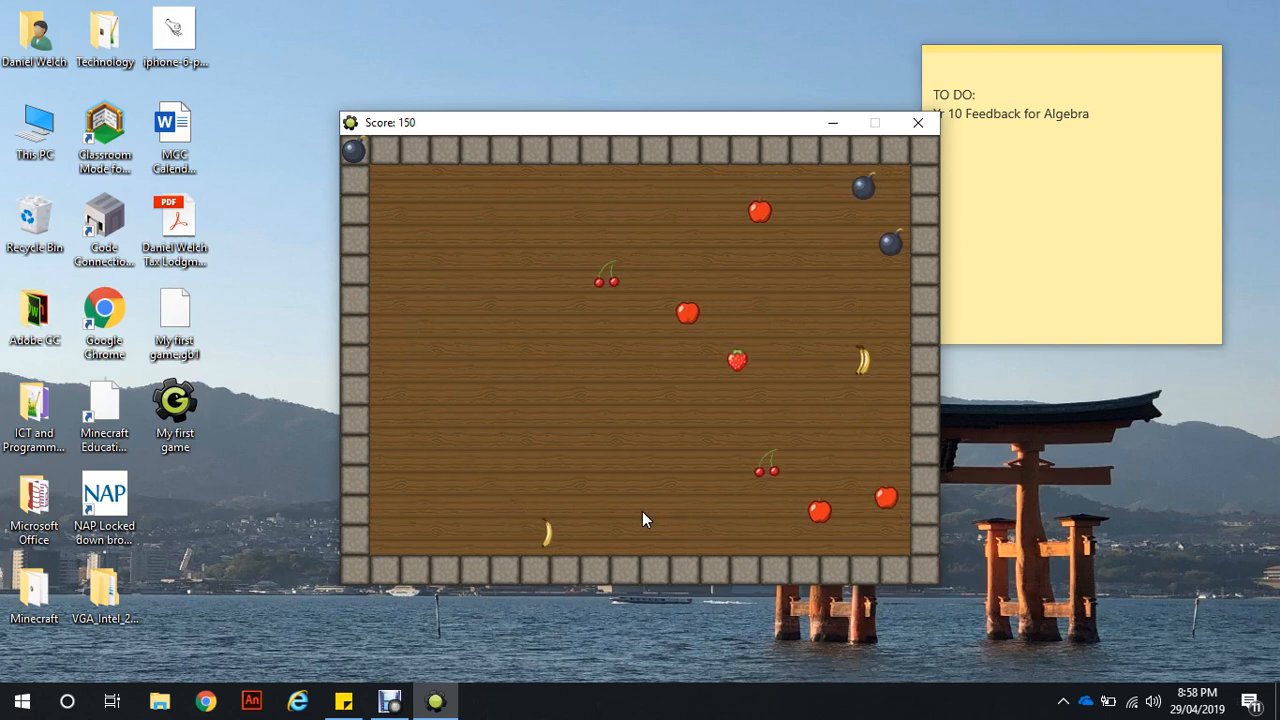
left_click(720, 510)
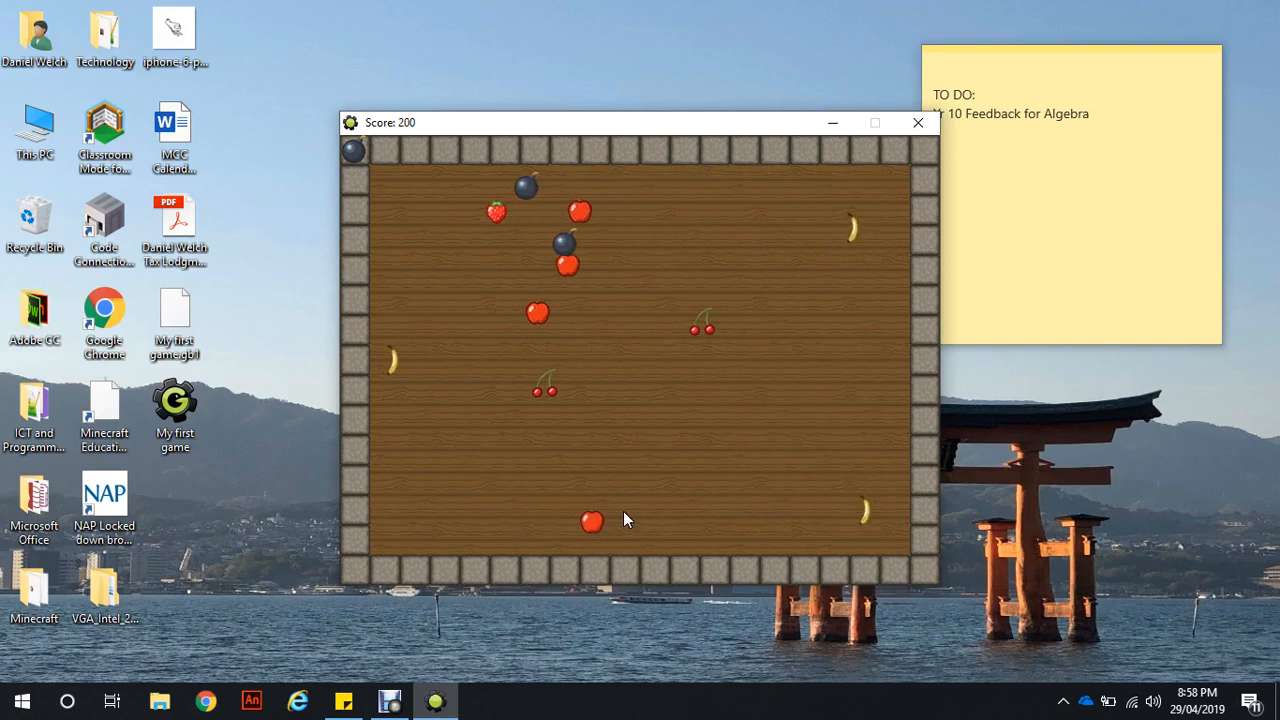
left_click(477, 521)
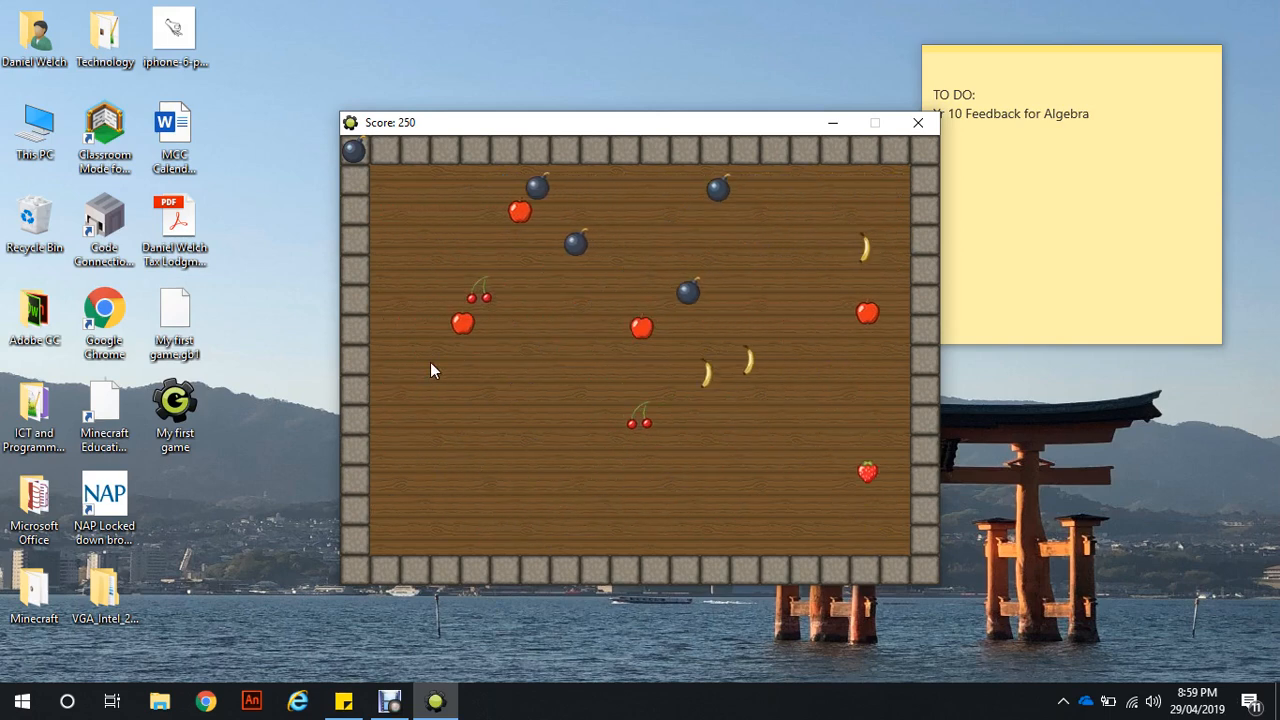
left_click(576, 328)
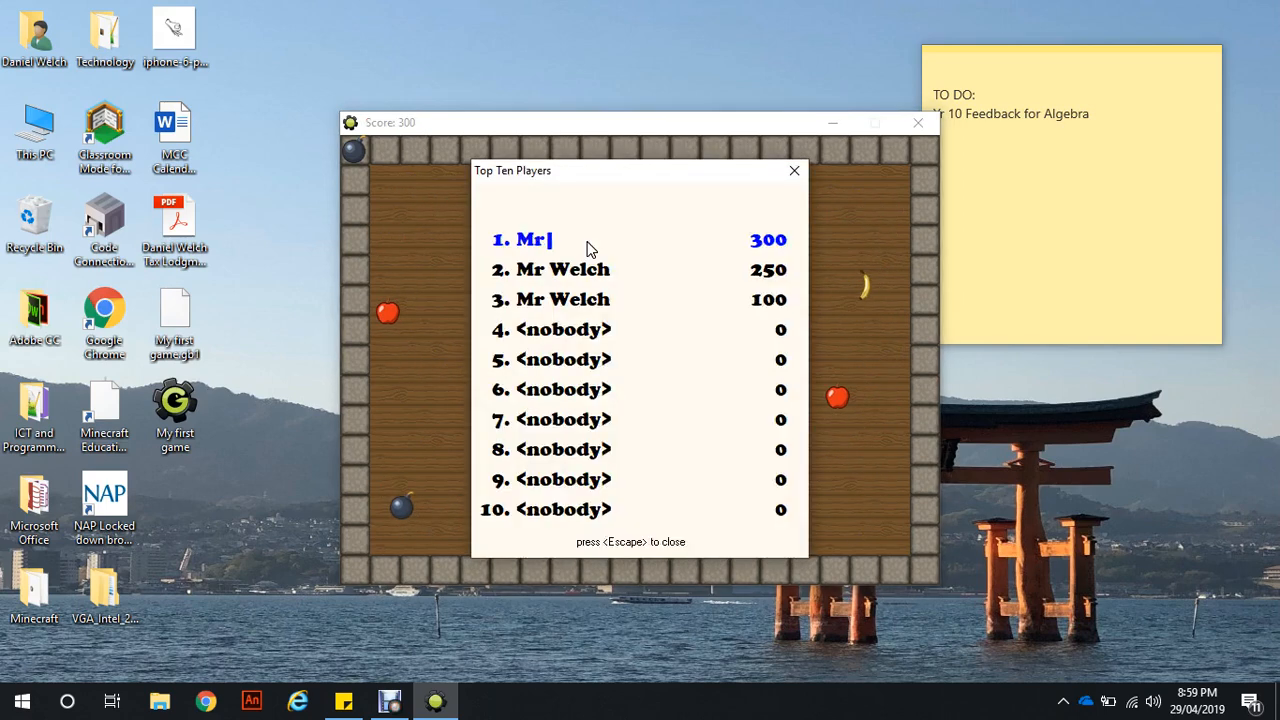
type("Welch")
key("Return")
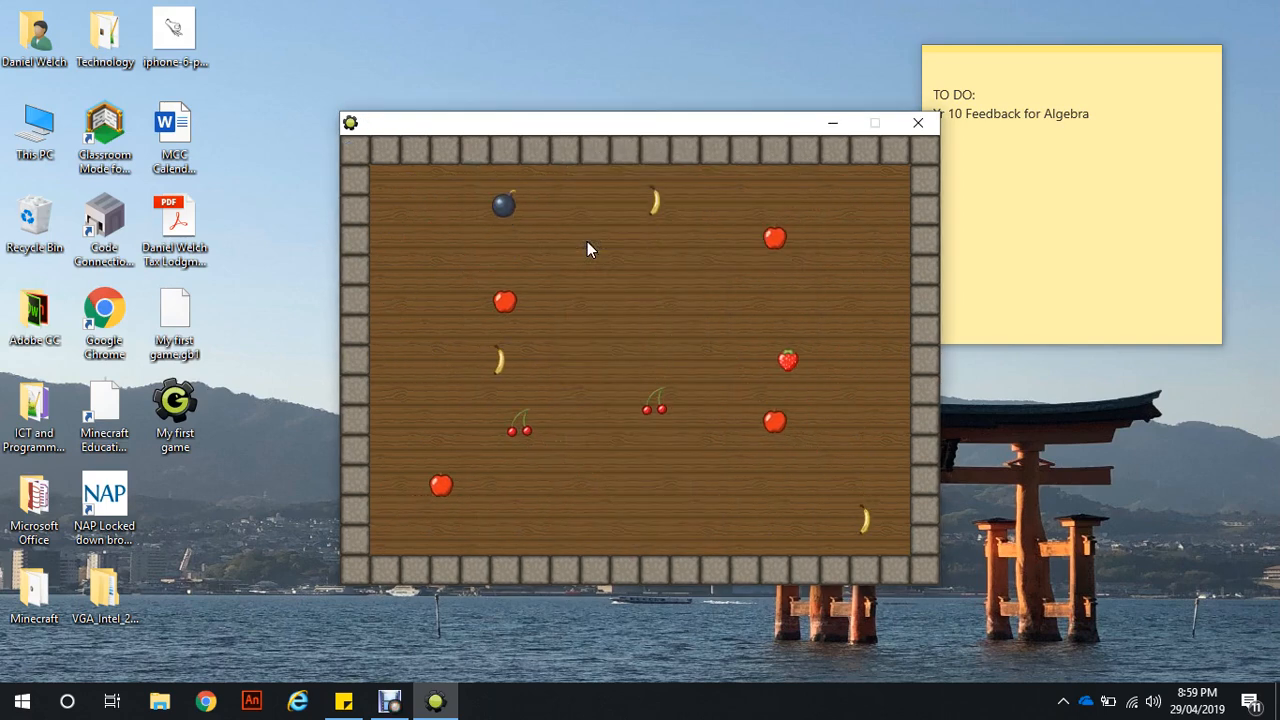
left_click(929, 122)
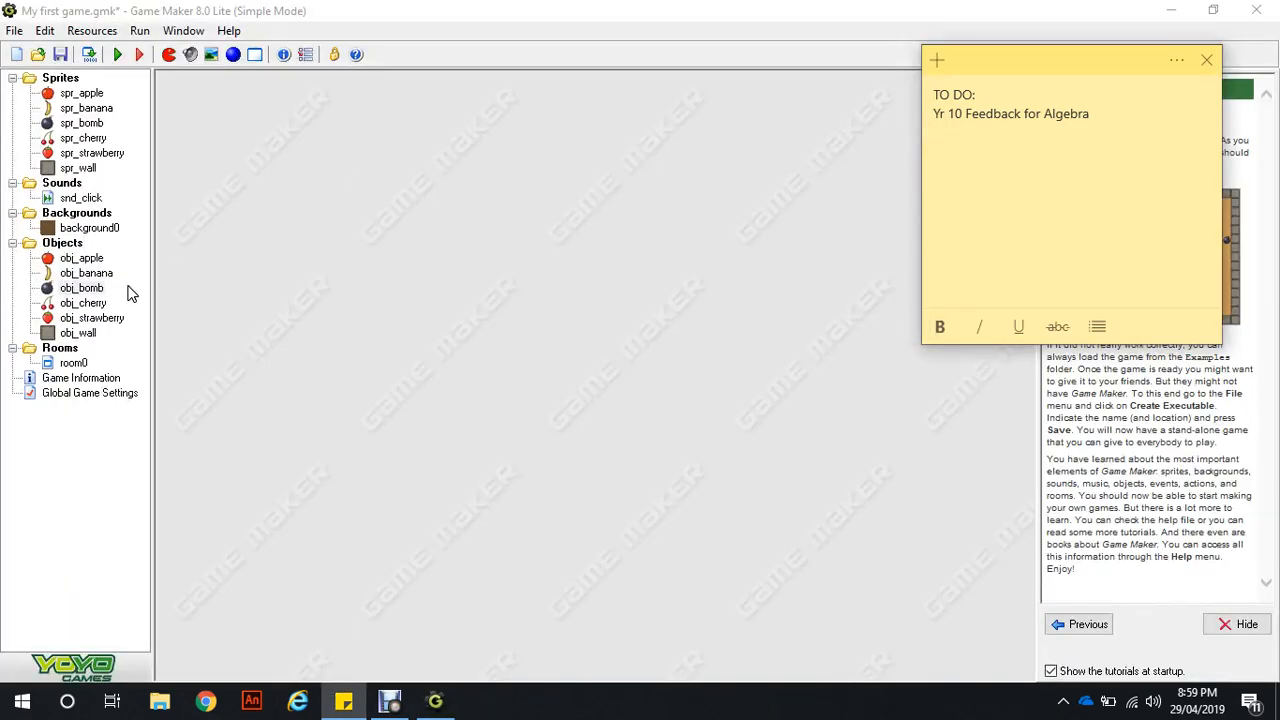
Step: Create a new sound and load explosion.wav into it from the Tutorial1 folder of the sounds library
left_click(192, 57)
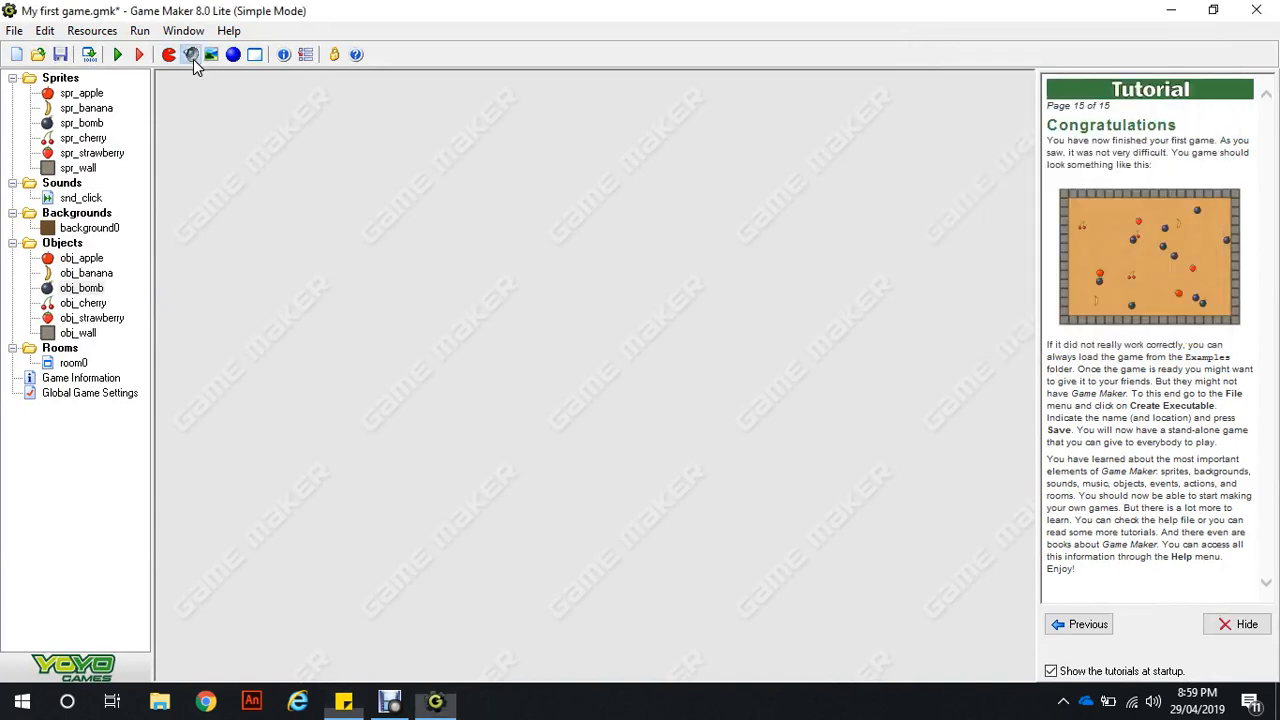
left_click(350, 267)
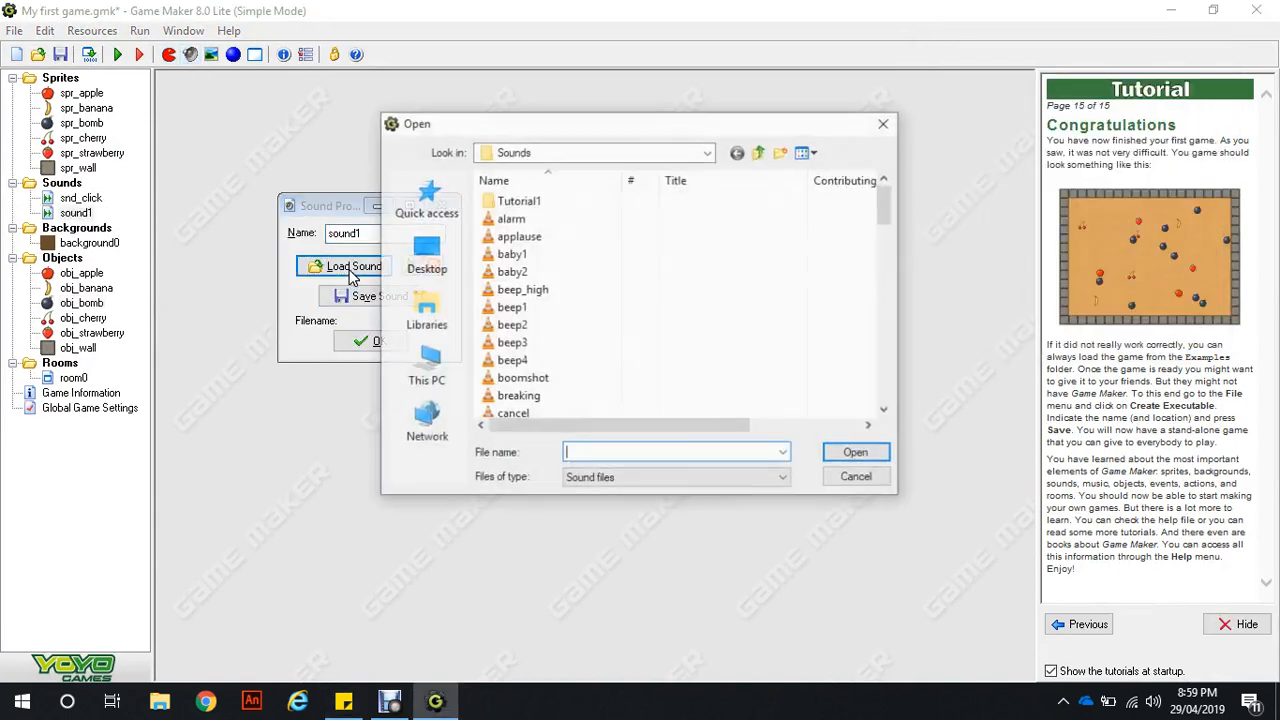
scroll(635, 305, "down", 2)
scroll(643, 318, "down", 7)
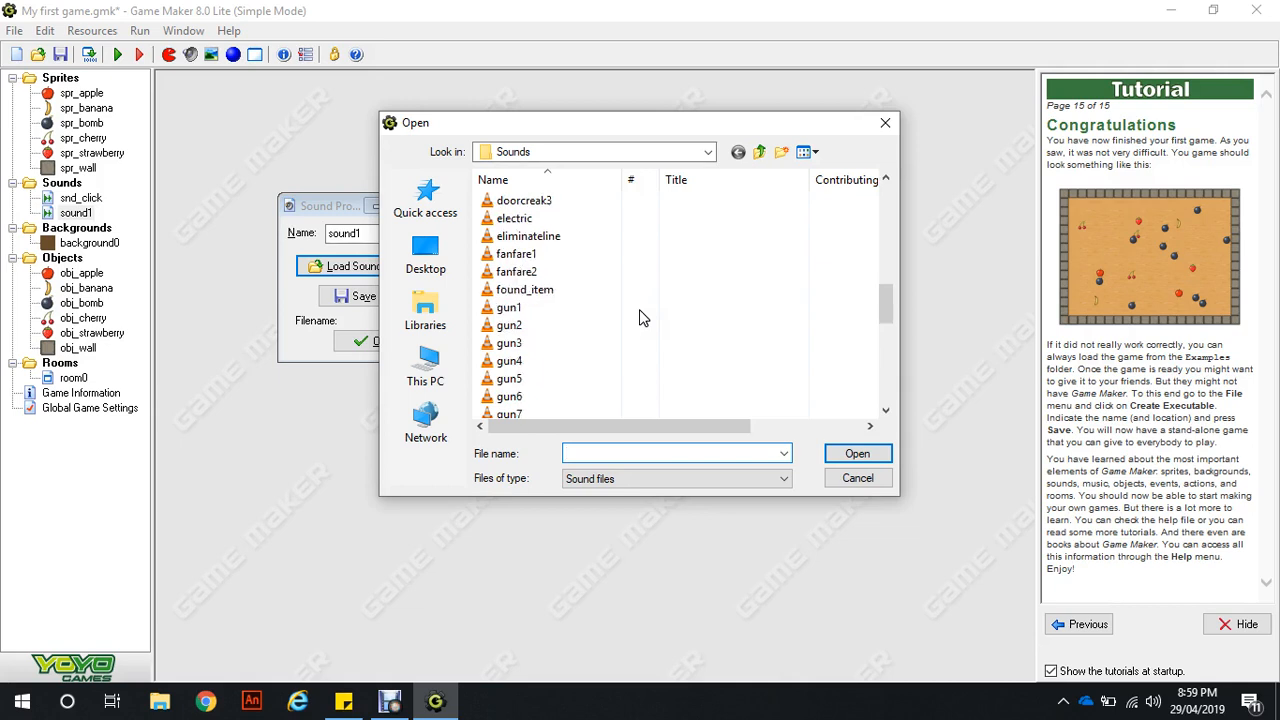
scroll(643, 318, "up", 1)
scroll(643, 318, "down", 5)
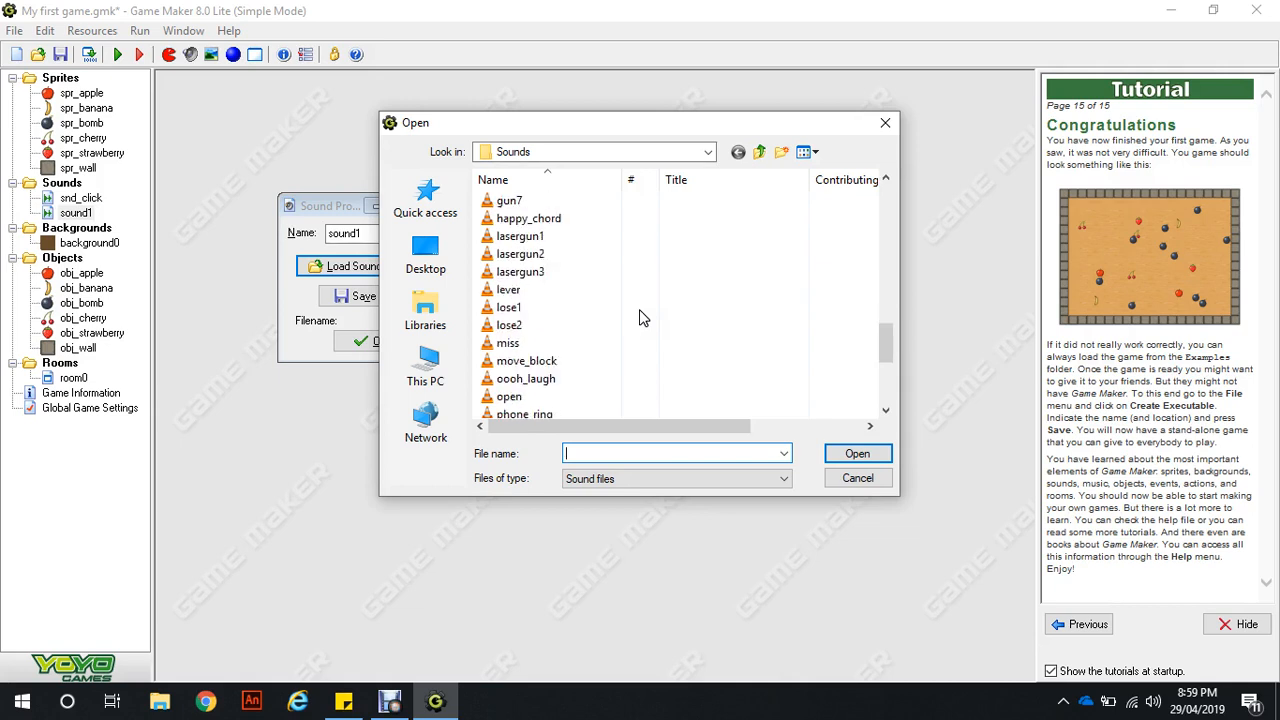
scroll(643, 318, "up", 10)
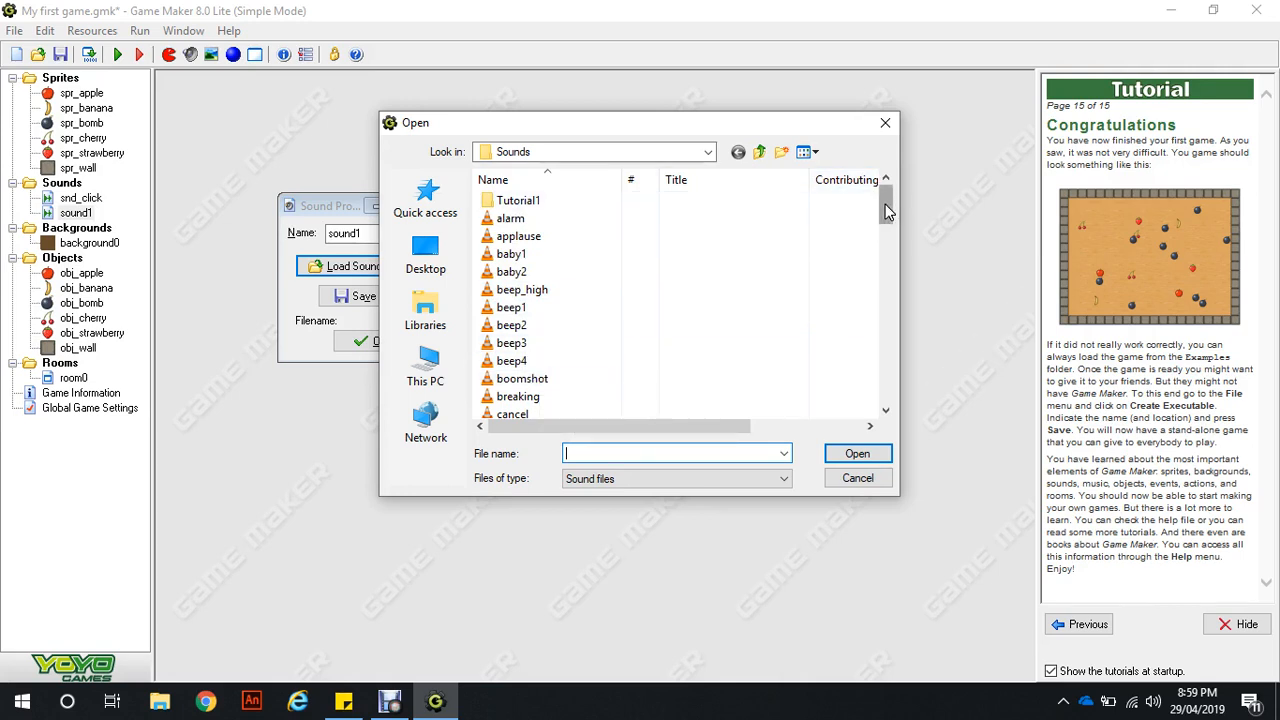
scroll(886, 205, "down", 1)
scroll(888, 195, "up", 1)
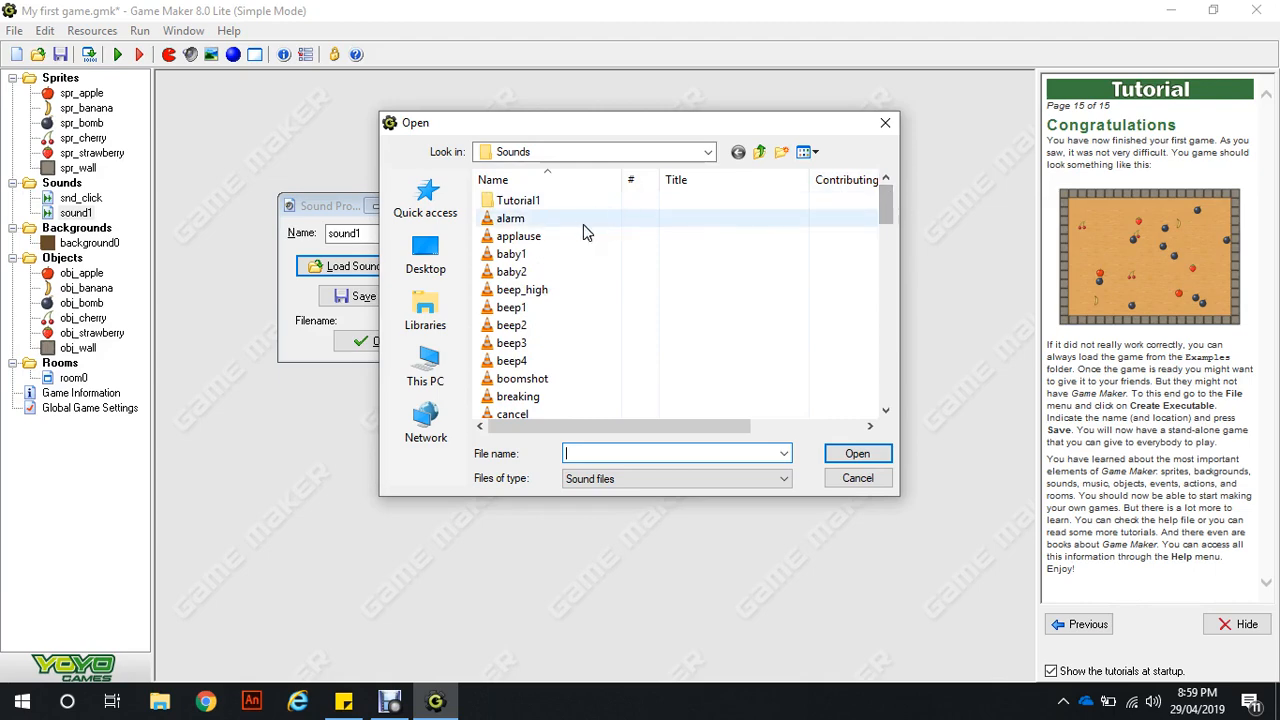
double_click(557, 203)
left_click(539, 220)
double_click(539, 222)
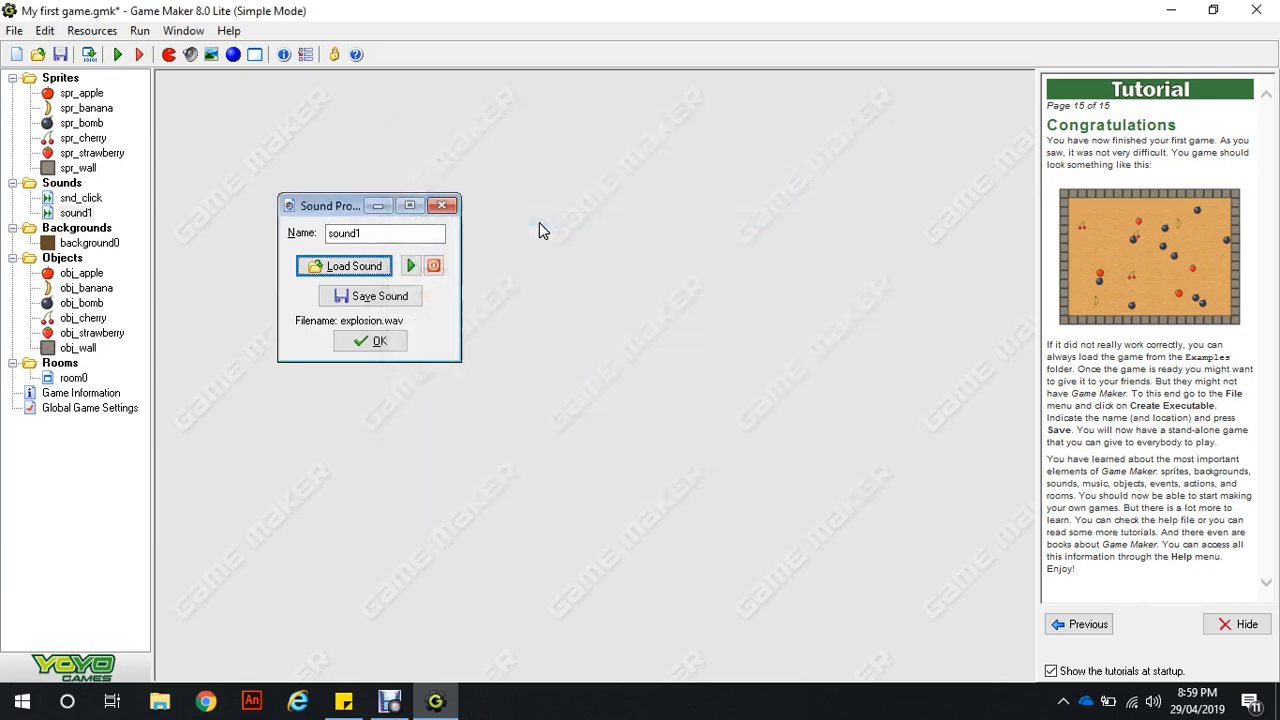
Step: Name the new sound snd_explosion and accept its properties
left_click(371, 234)
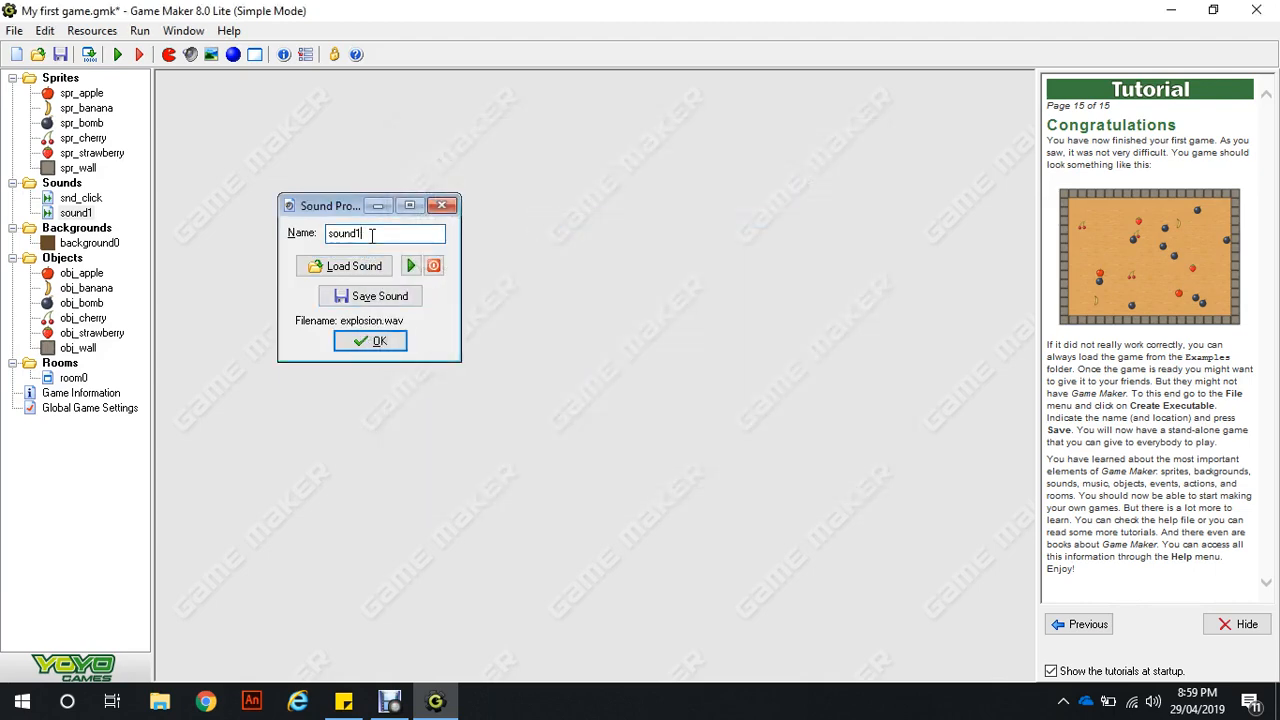
key("BackSpace")
key("BackSpace")
type("nd_explosi")
key("Return")
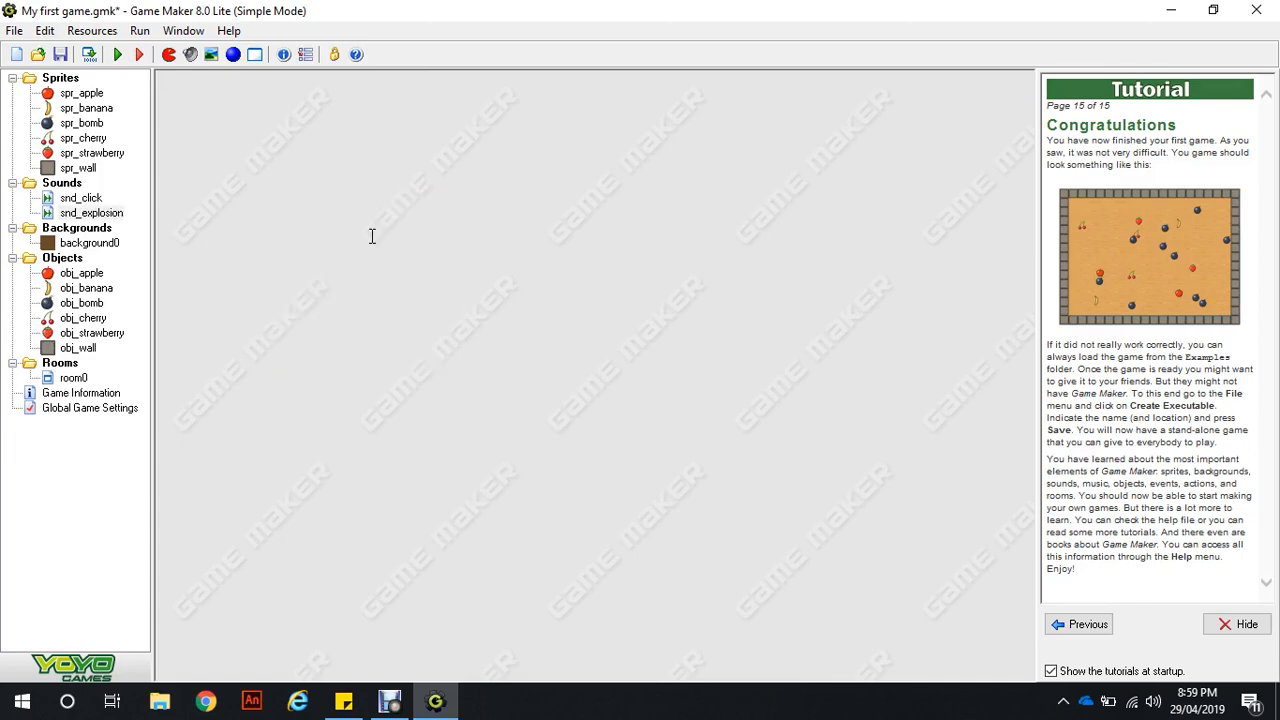
Step: Add a non-looping Play Sound action with snd_explosion above the highscore action in obj_bomb's Left Pressed event, and accept the object
double_click(86, 304)
left_click(507, 336)
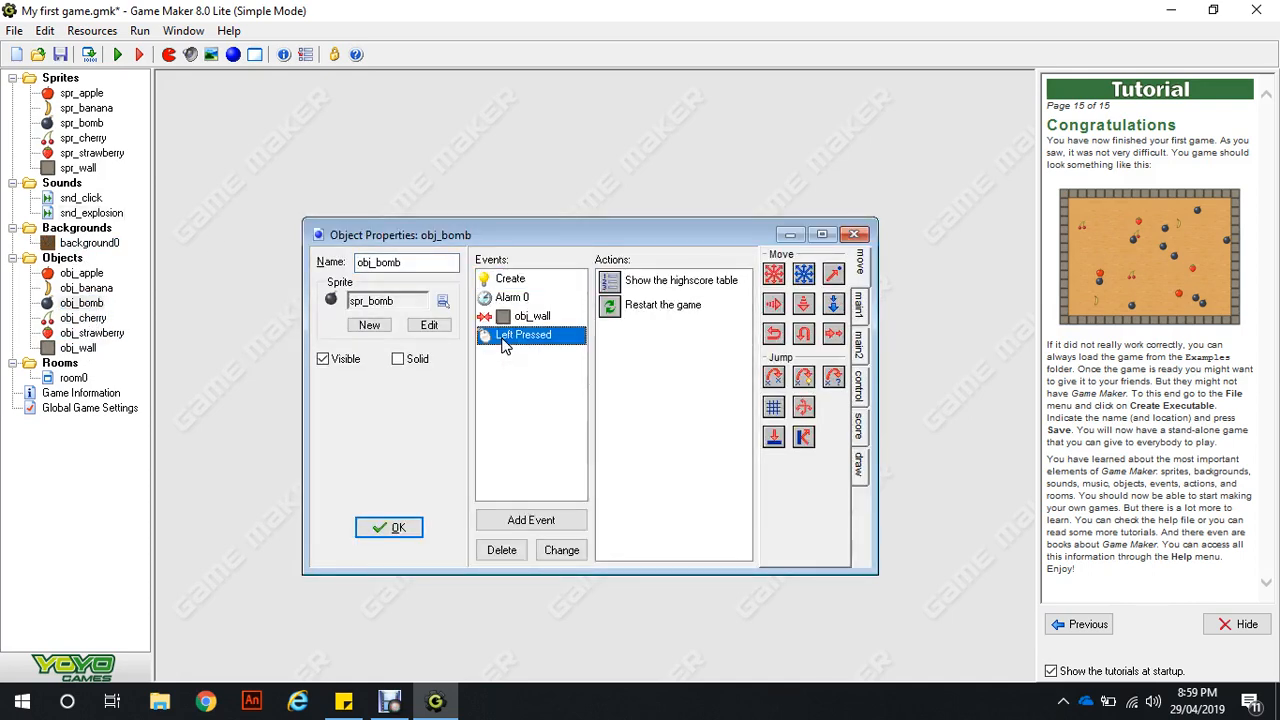
left_click(861, 316)
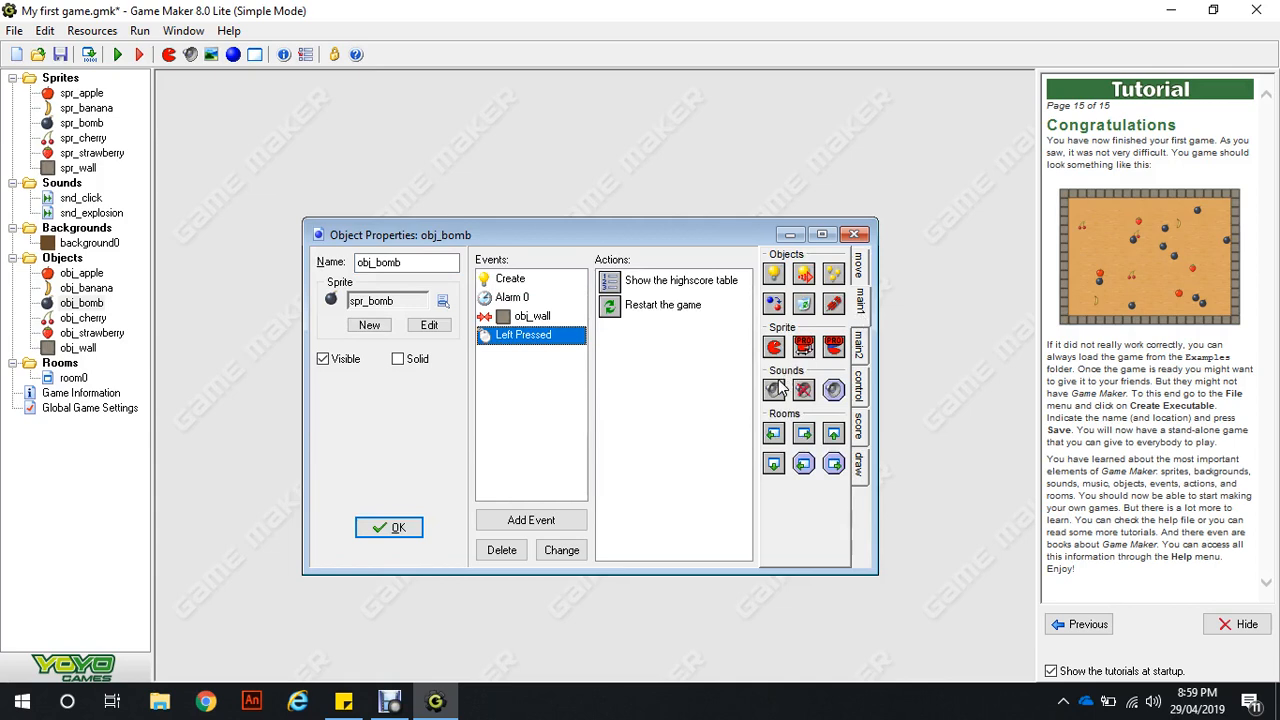
left_click_drag(777, 392, 682, 282)
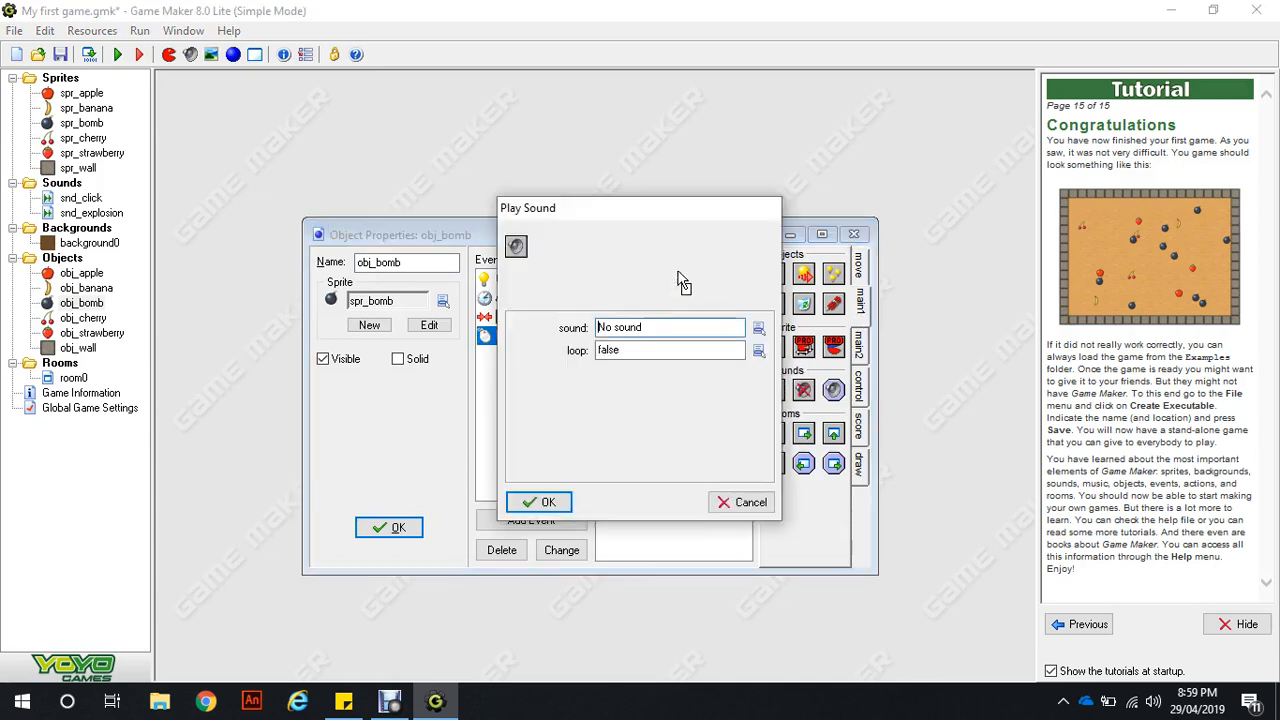
left_click(758, 328)
left_click(803, 374)
left_click(556, 502)
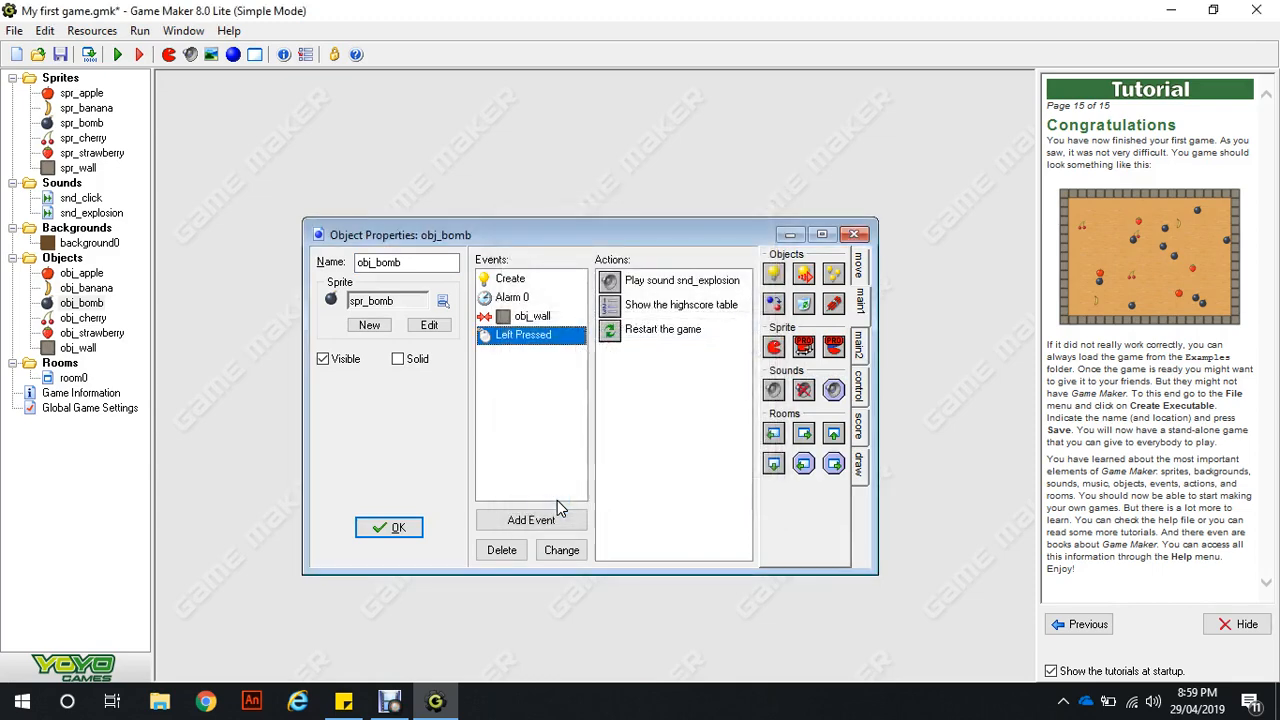
left_click(385, 530)
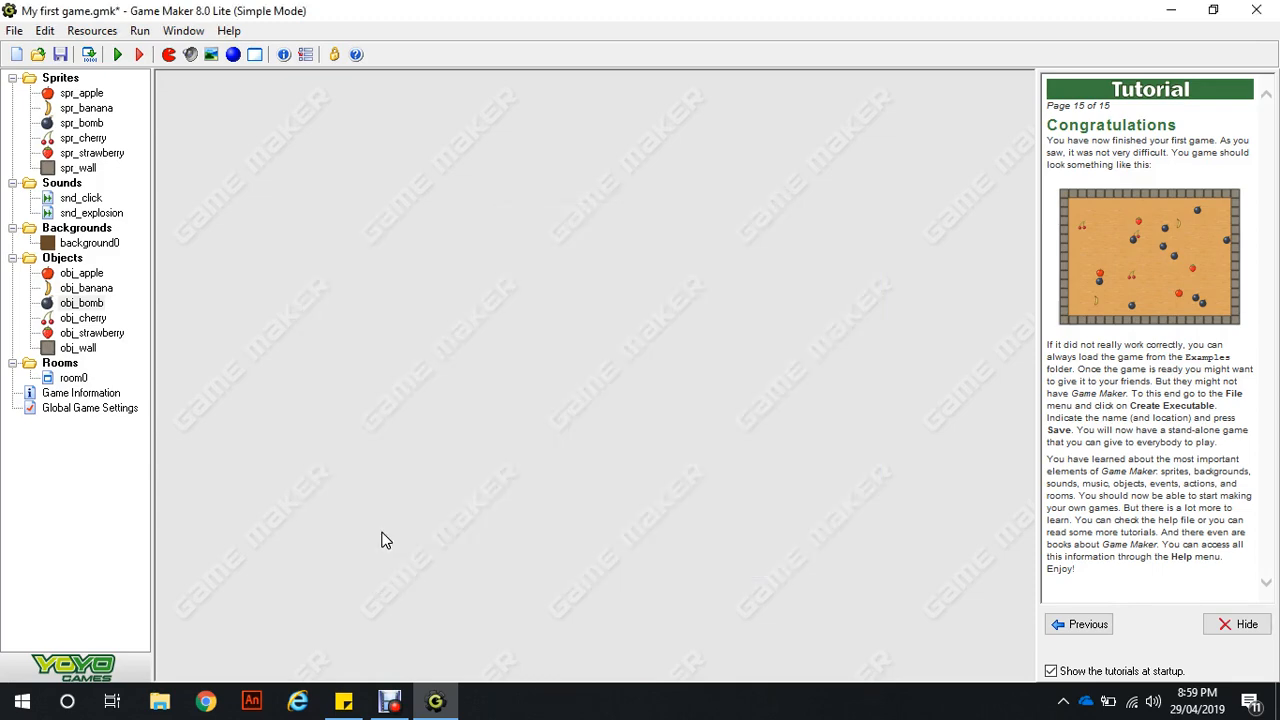
Step: Run the game, set off a bomb in two rounds to test the explosion sound, dismissing the highscore table each time, and close the game
left_click(117, 55)
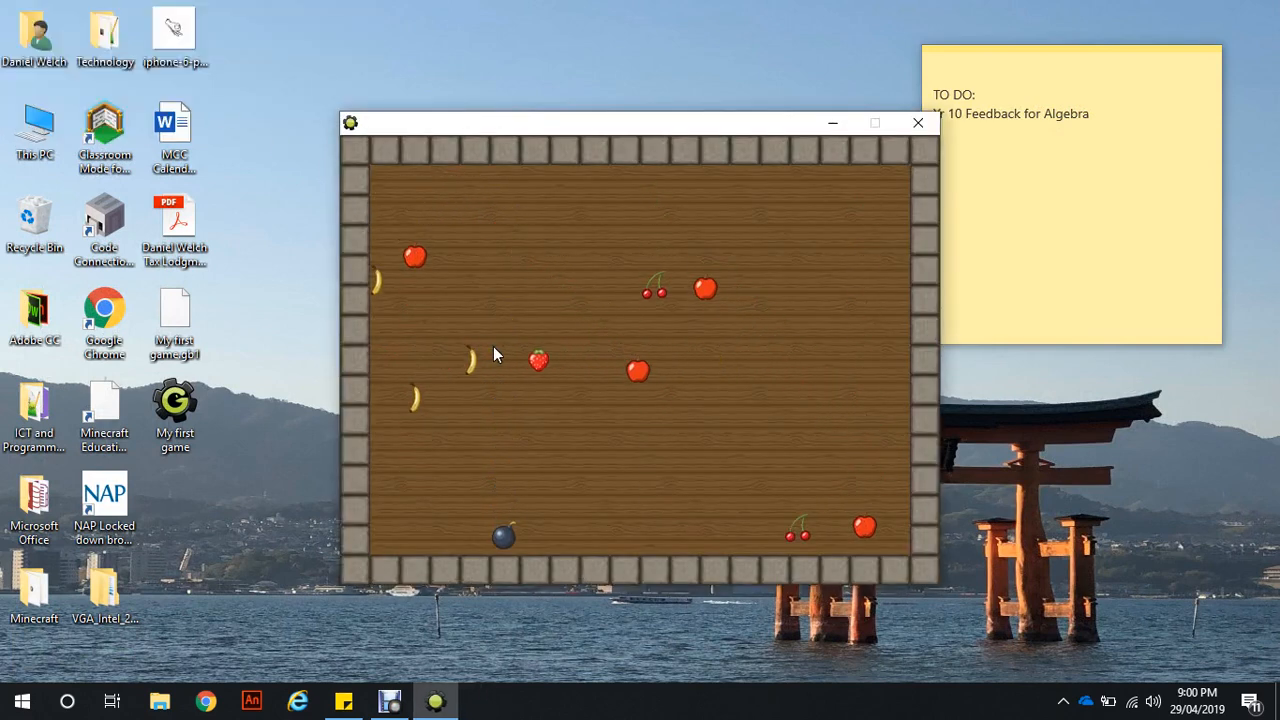
left_click(502, 378)
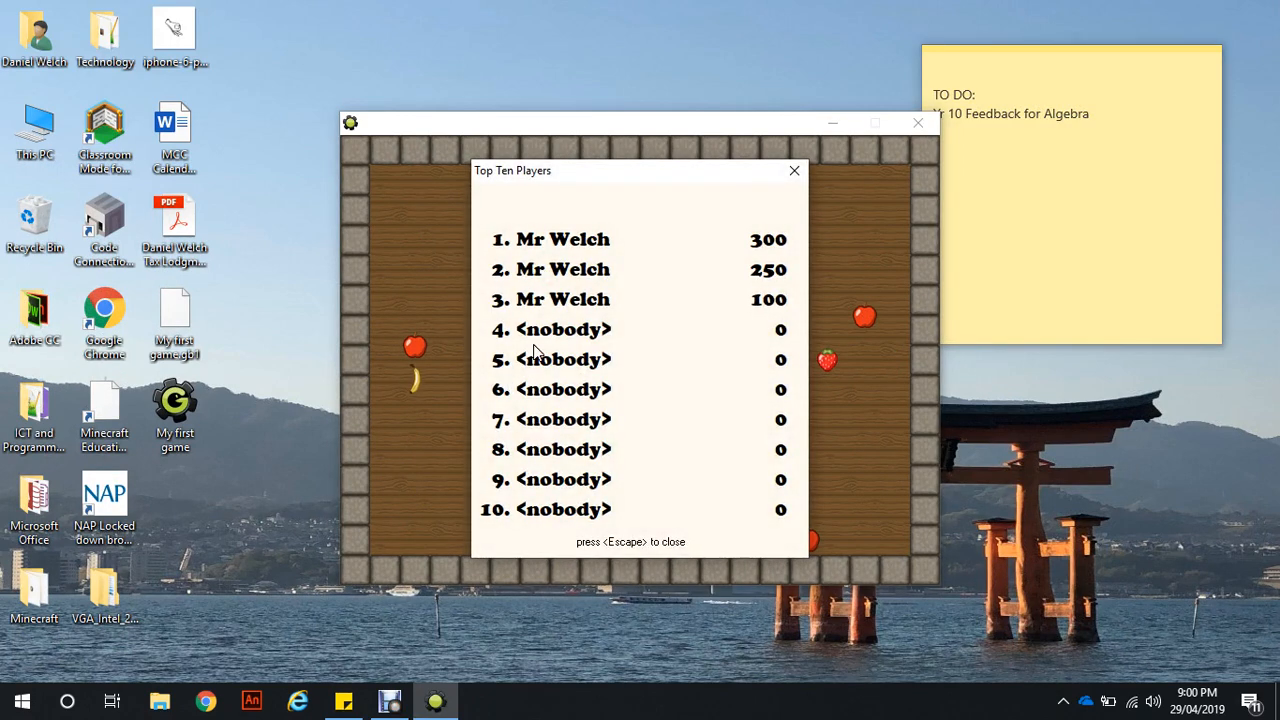
left_click(798, 170)
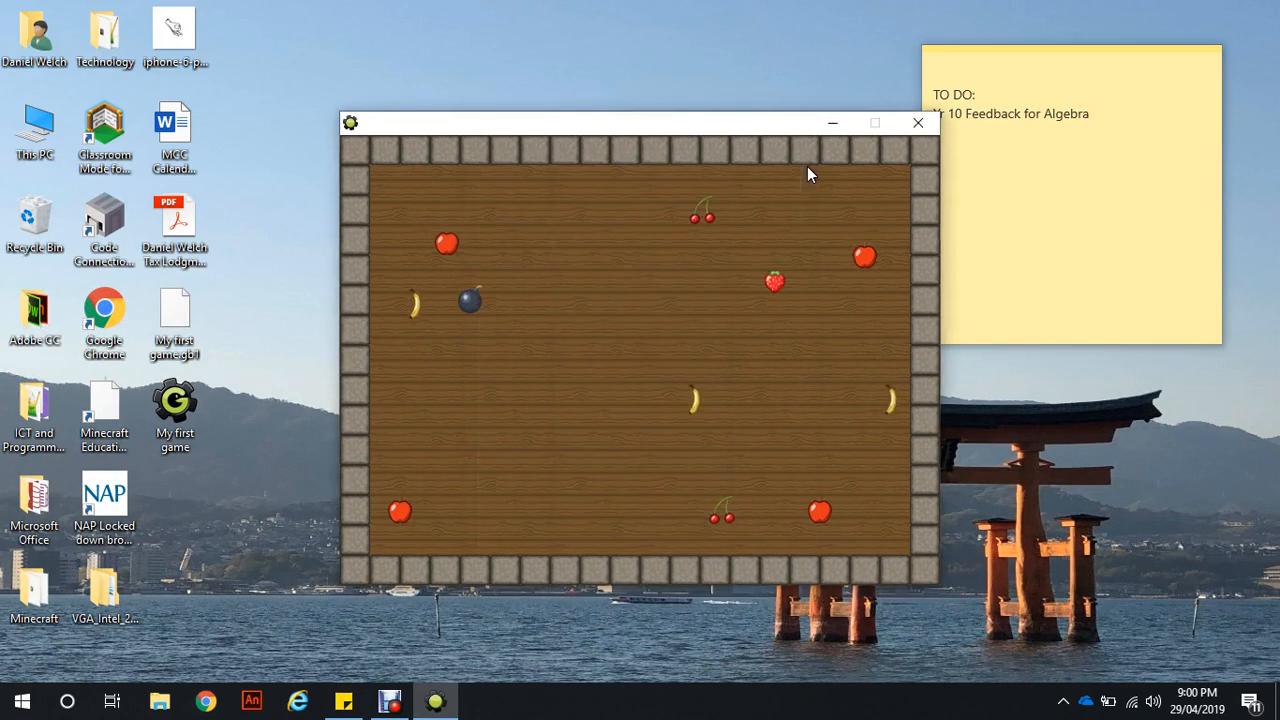
left_click(632, 300)
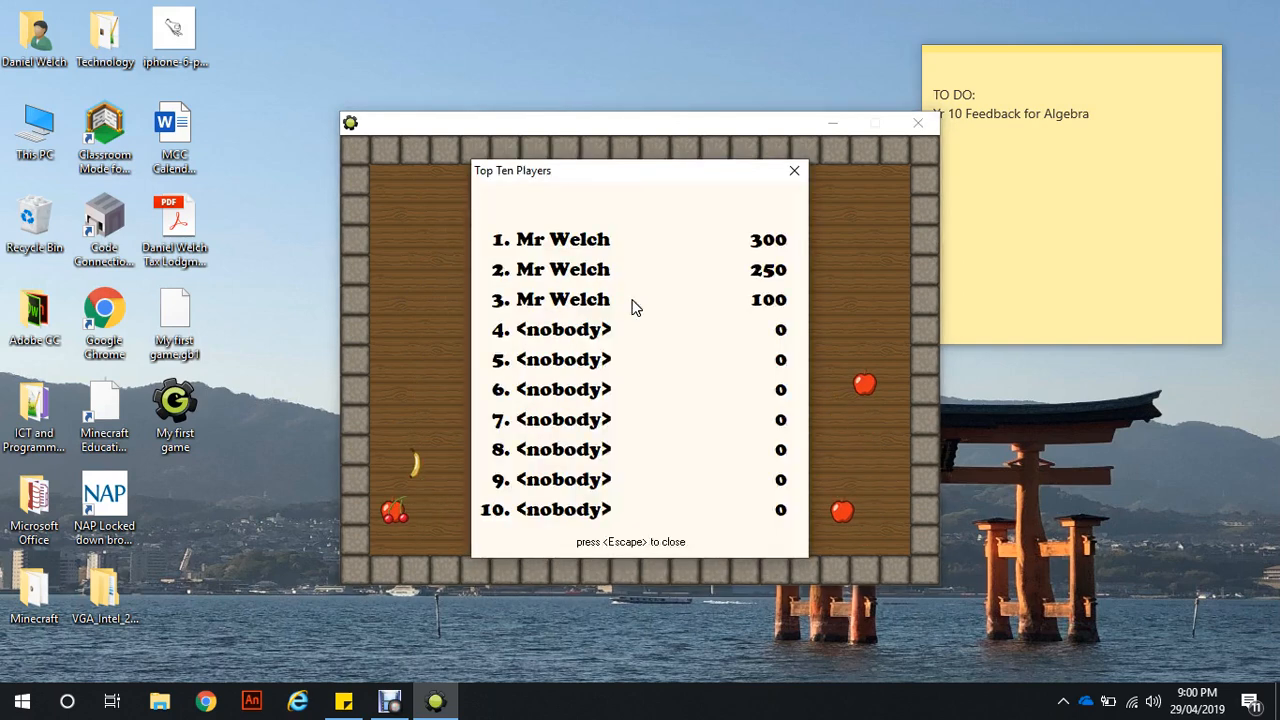
left_click(790, 174)
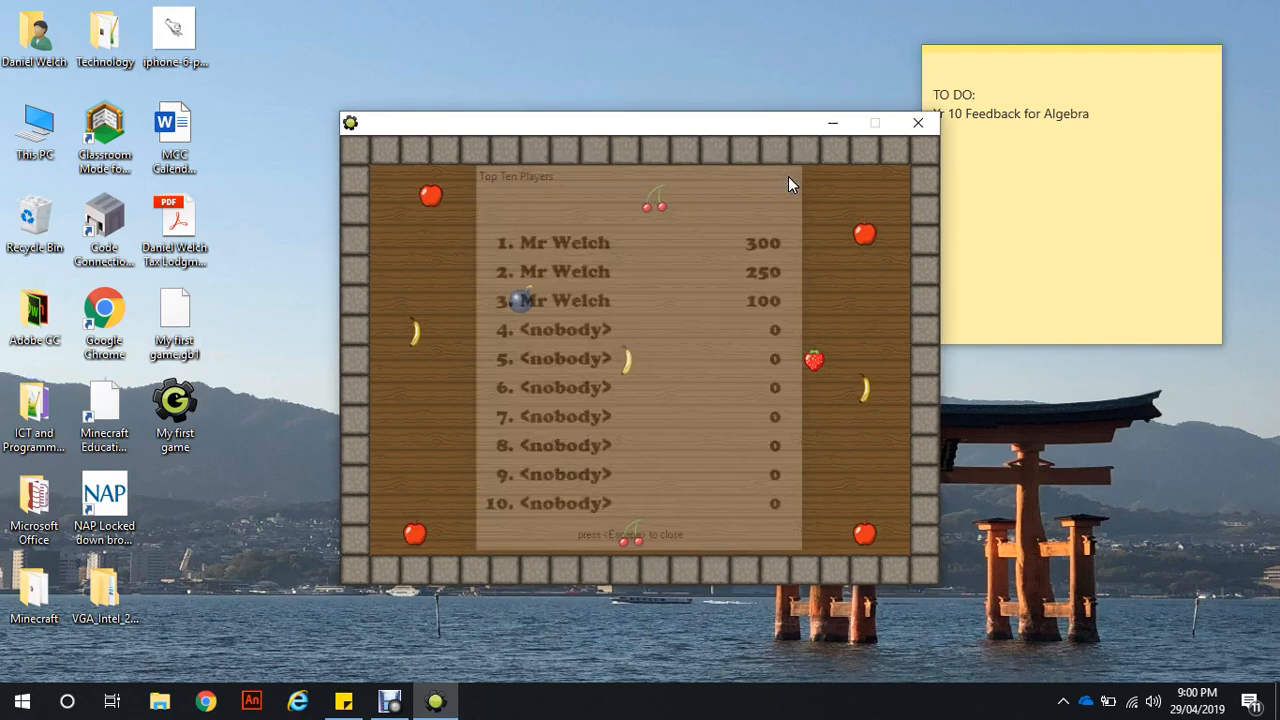
left_click(917, 123)
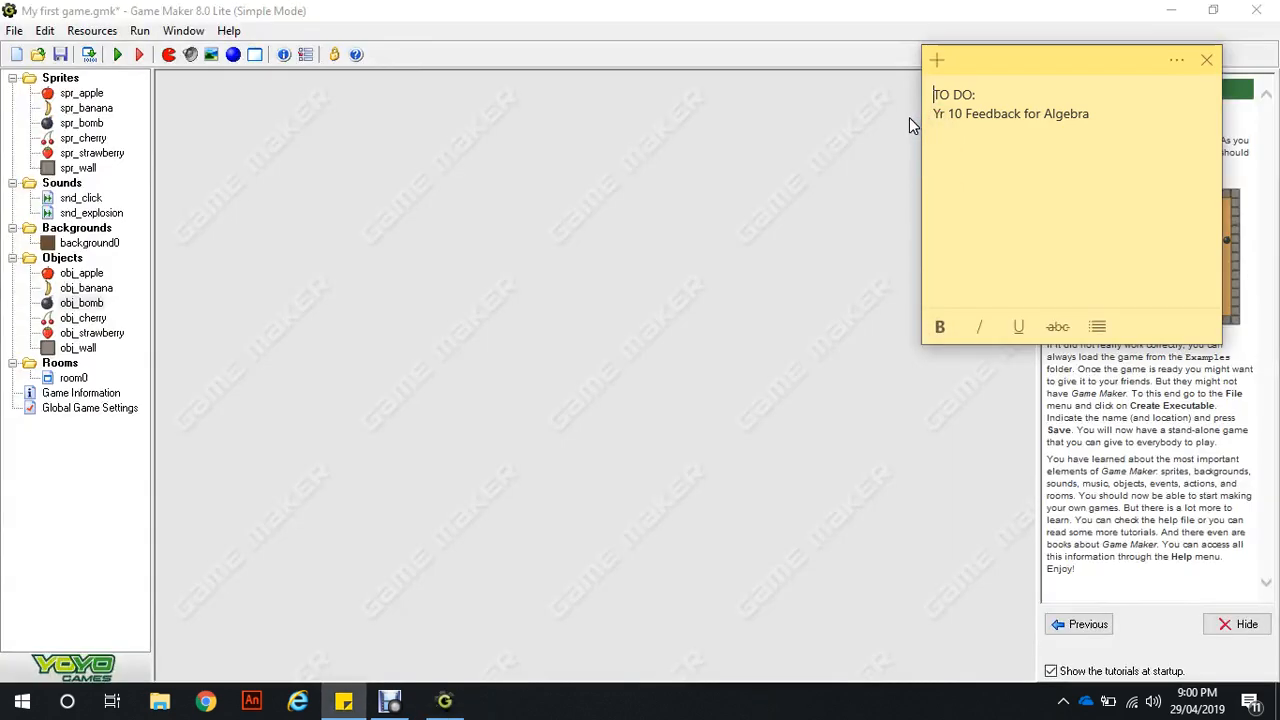
Step: Review the full layout of room0, close the room, and save the game
double_click(66, 382)
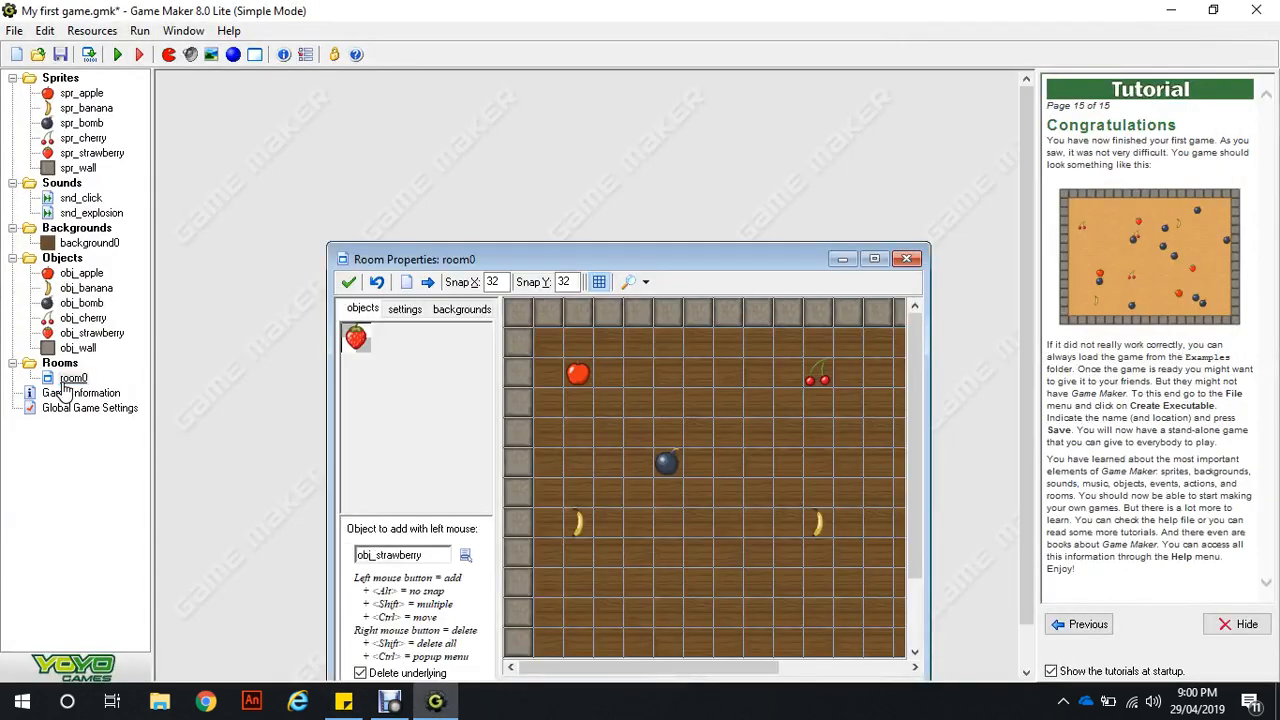
left_click(881, 256)
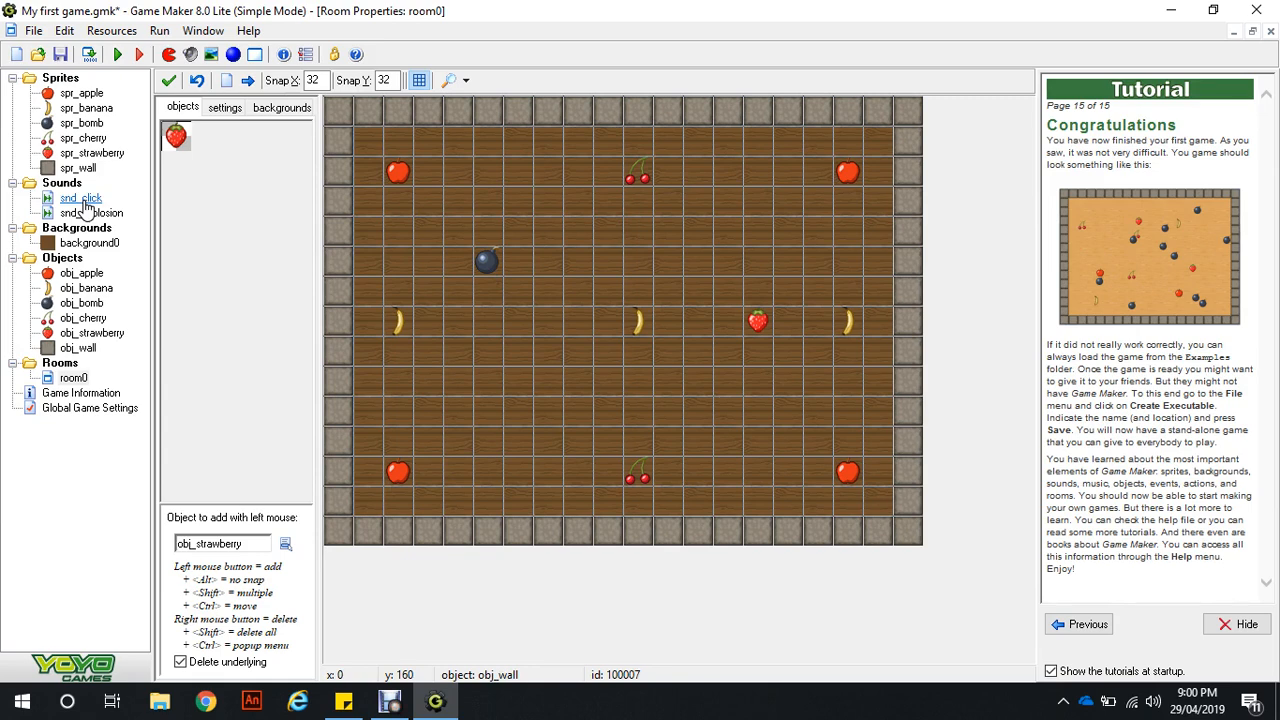
left_click(170, 80)
left_click(61, 54)
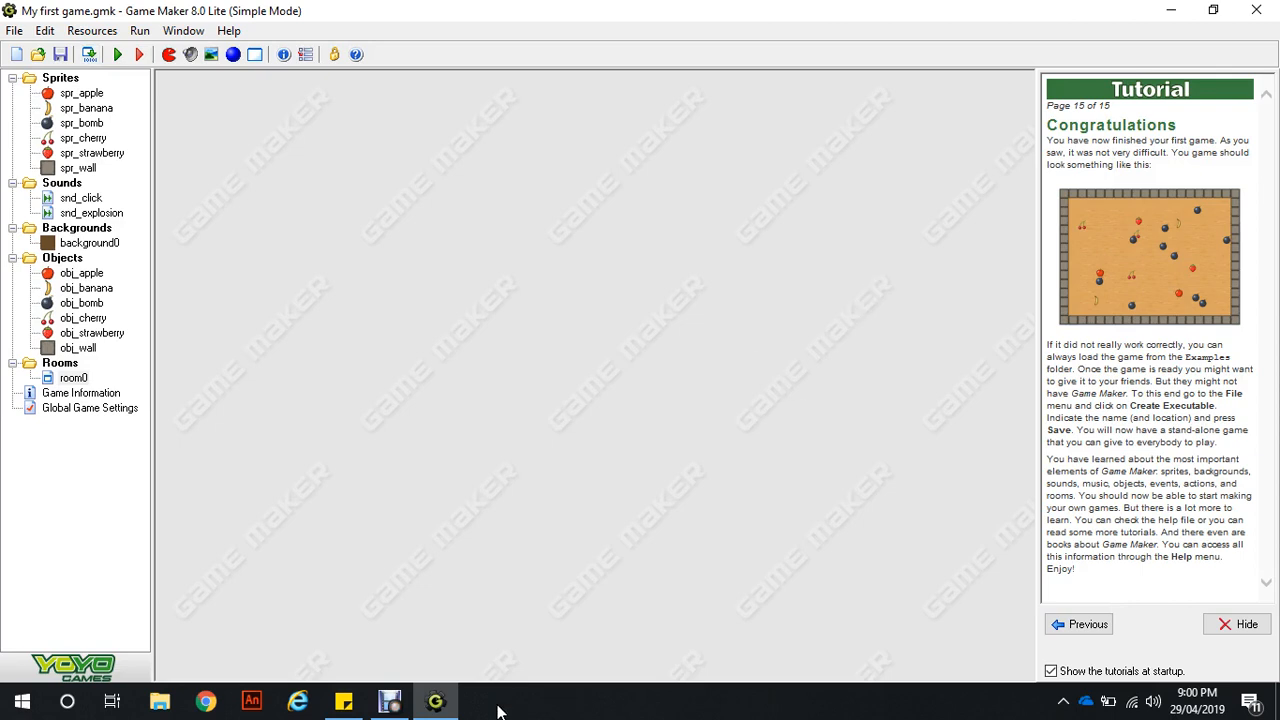
left_click(386, 706)
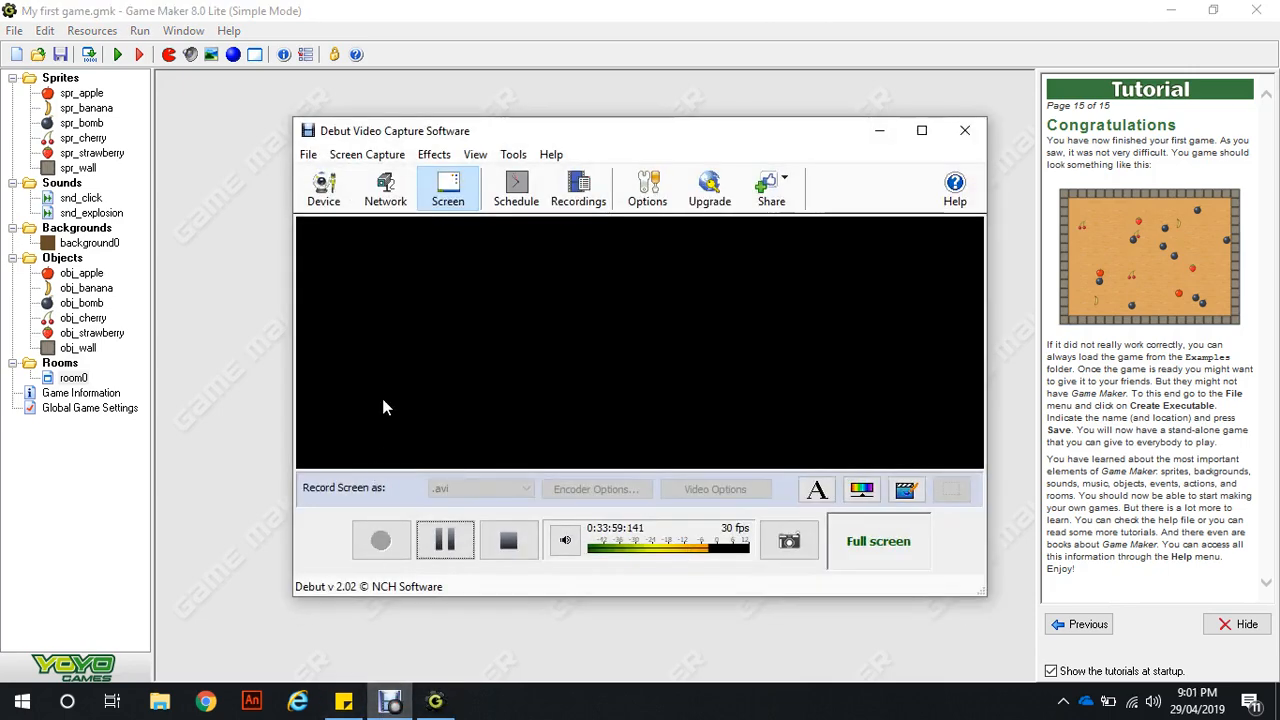